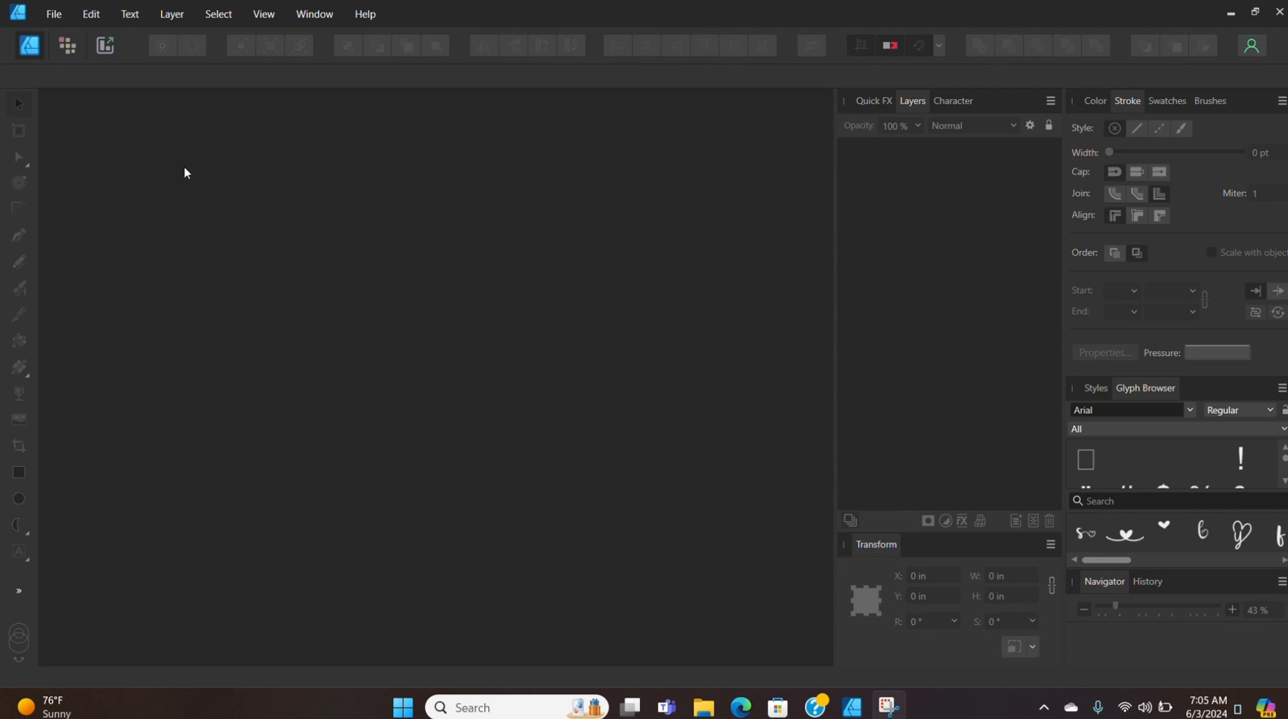
Step: Create a new document from the Letter-PRINT preset, 8.5 x 11 in
{"action": "left_click", "coordinate": [54, 14]}
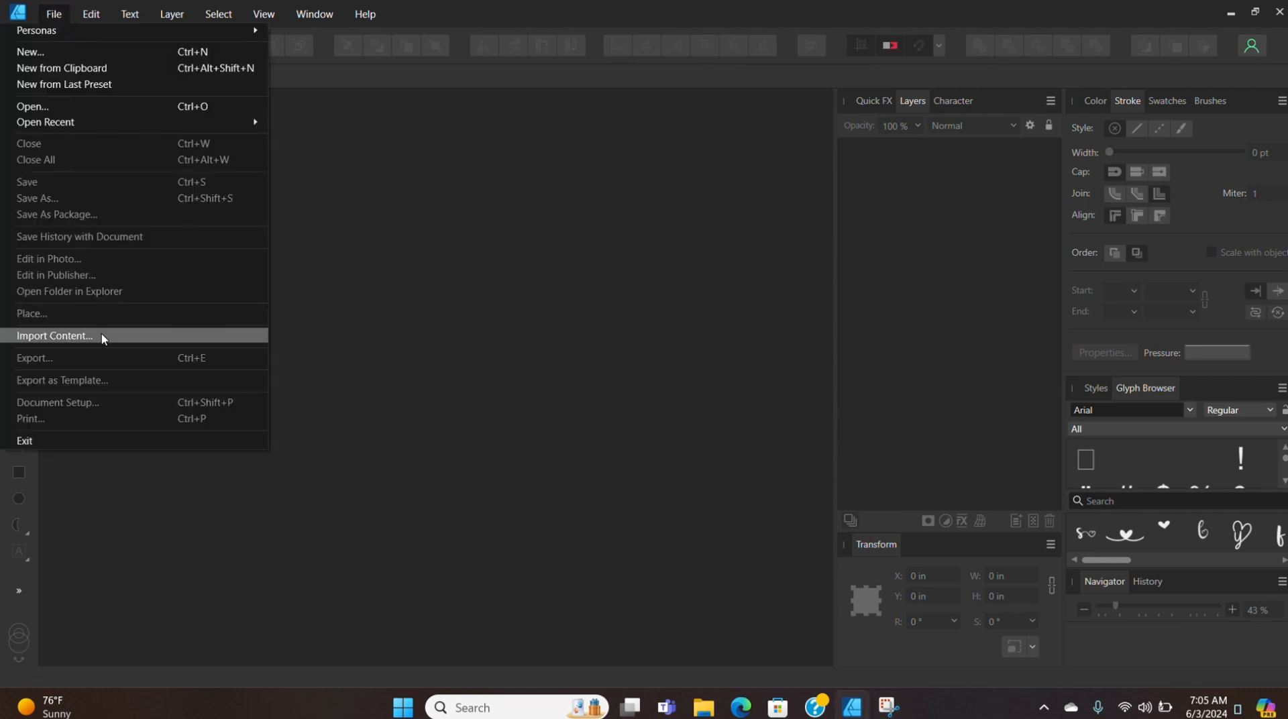
{"action": "left_click", "coordinate": [87, 53]}
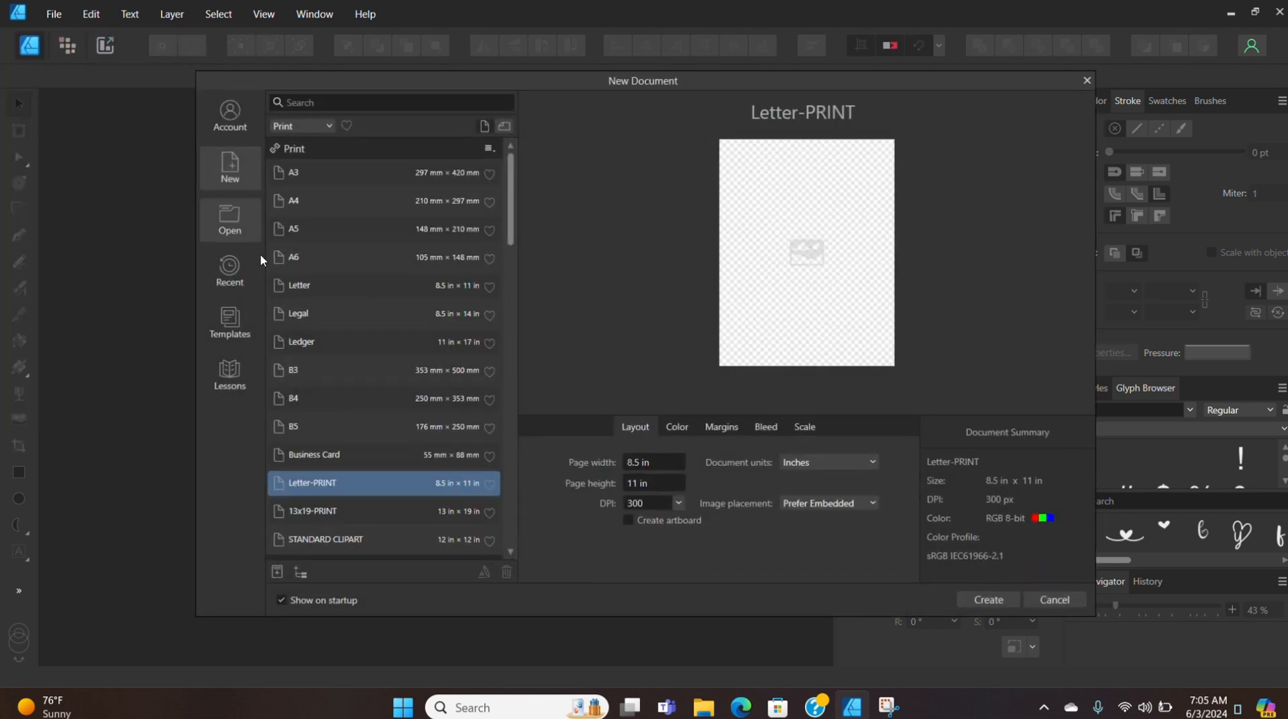
{"action": "double_click", "coordinate": [361, 480]}
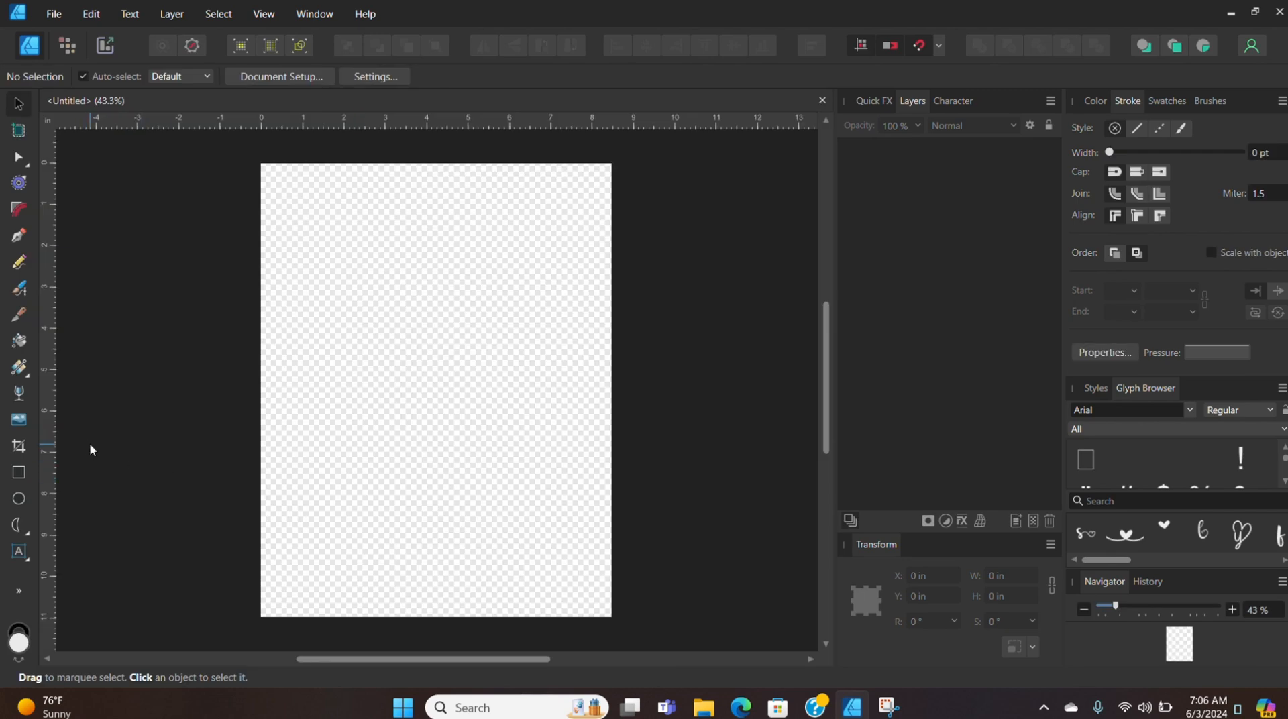
Step: Place DOG TAG.pdf from the Desktop folder into the document and align it with the page edges
{"action": "left_click", "coordinate": [26, 424]}
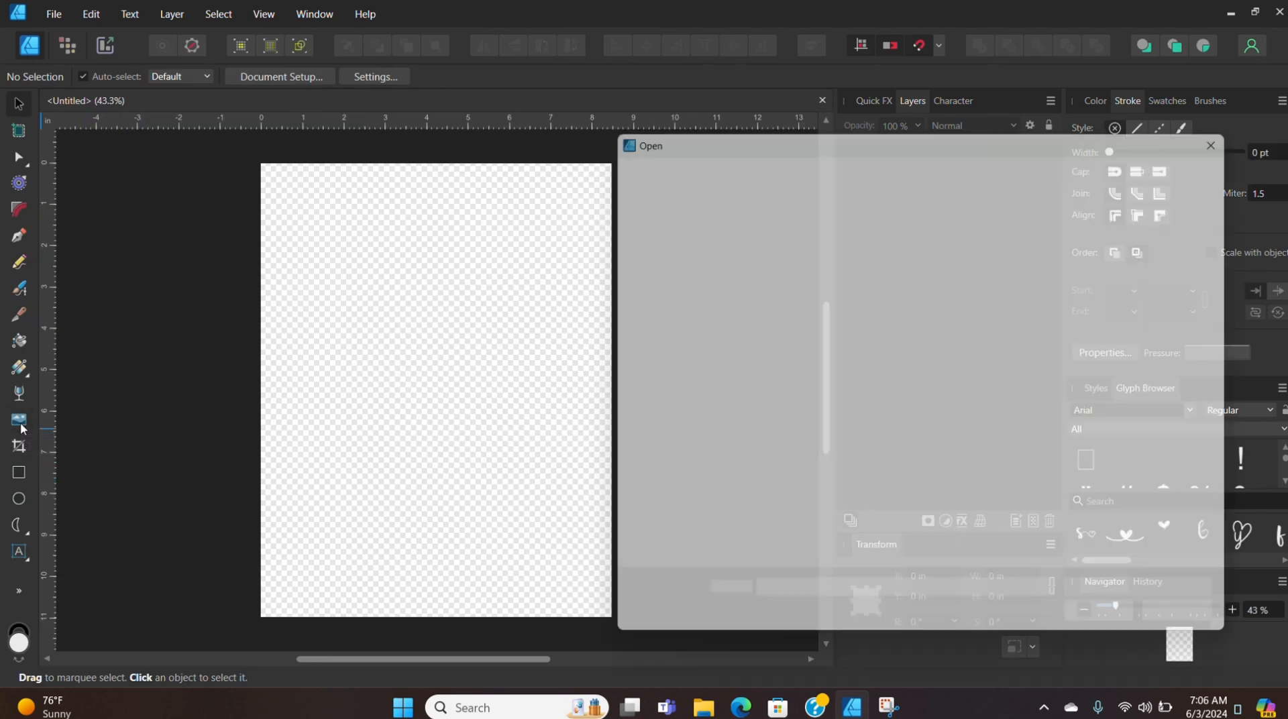
{"action": "left_click", "coordinate": [669, 226]}
{"action": "scroll", "coordinate": [892, 335], "scroll_direction": "down", "scroll_amount": 10}
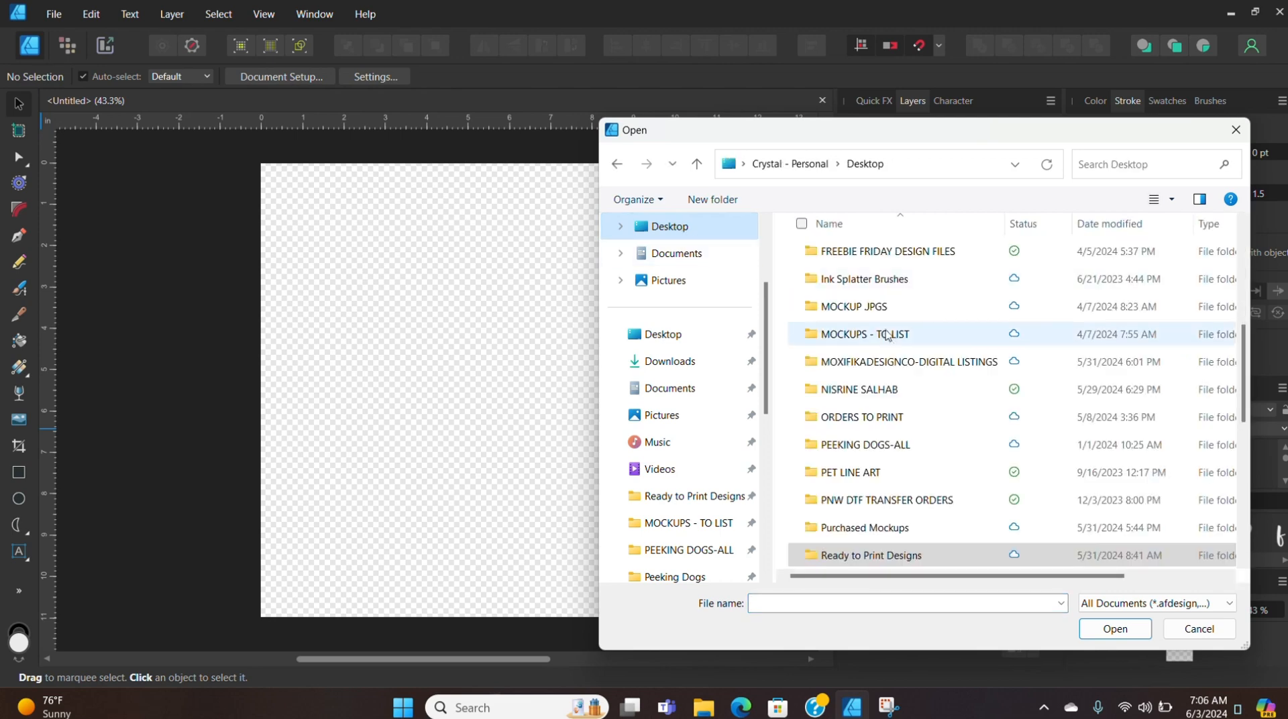
{"action": "scroll", "coordinate": [903, 398], "scroll_direction": "down", "scroll_amount": 2}
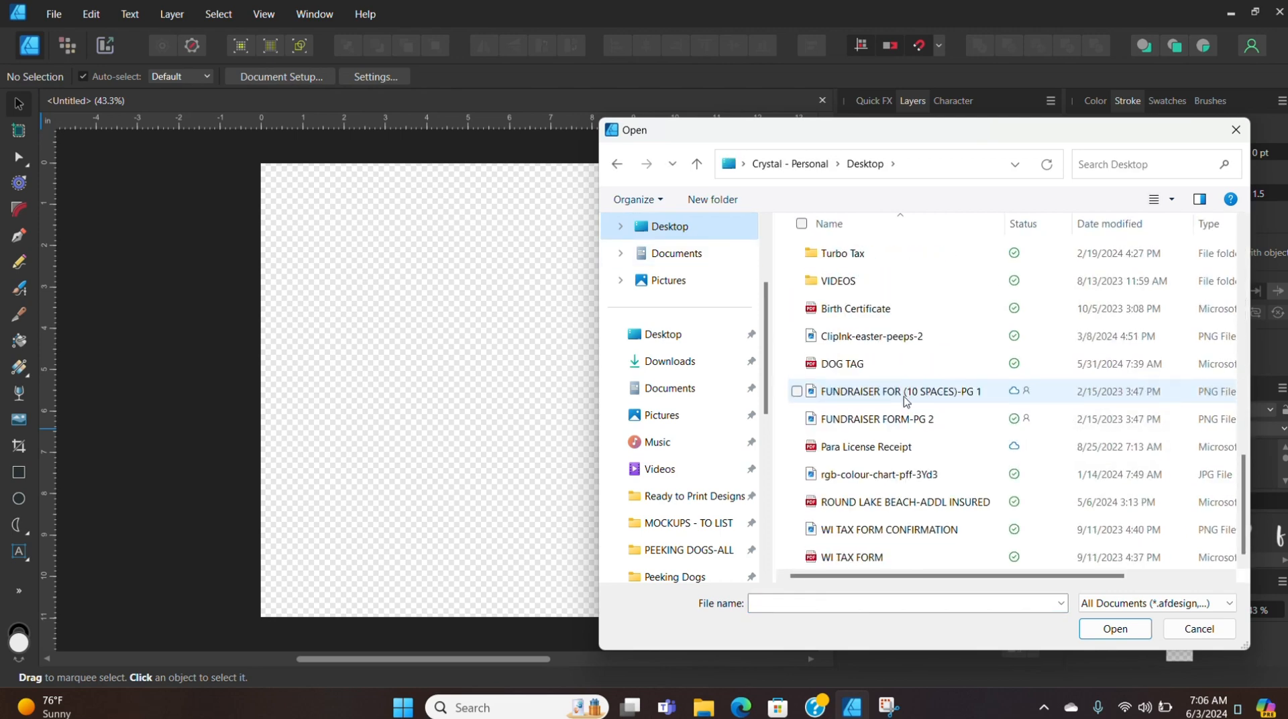
{"action": "double_click", "coordinate": [906, 364]}
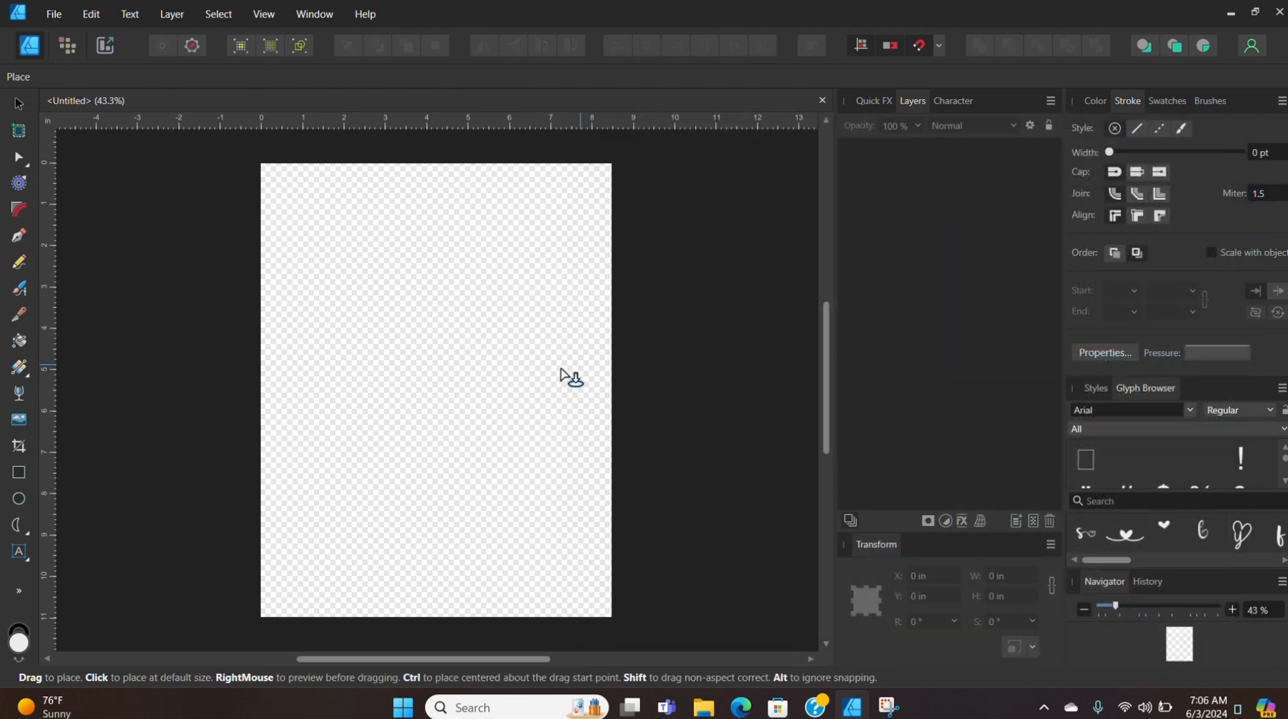
{"action": "left_click", "coordinate": [418, 369]}
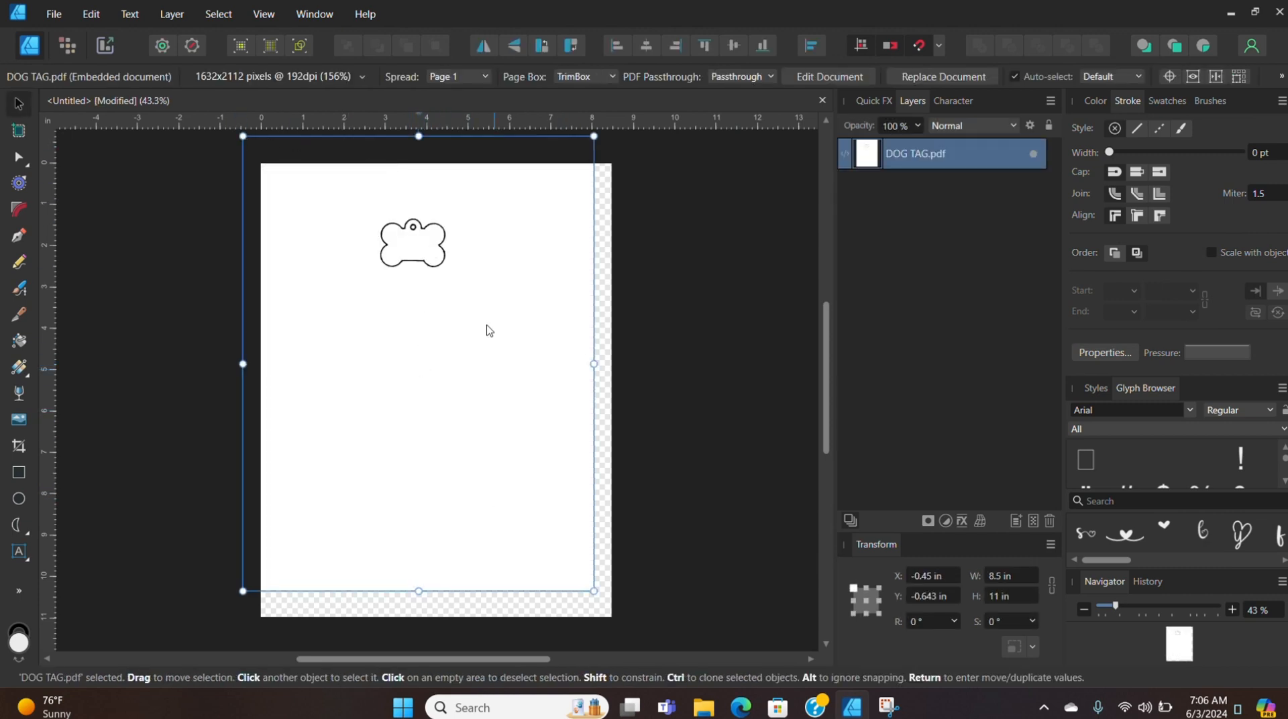
{"action": "left_click_drag", "start_coordinate": [393, 351], "coordinate": [419, 374]}
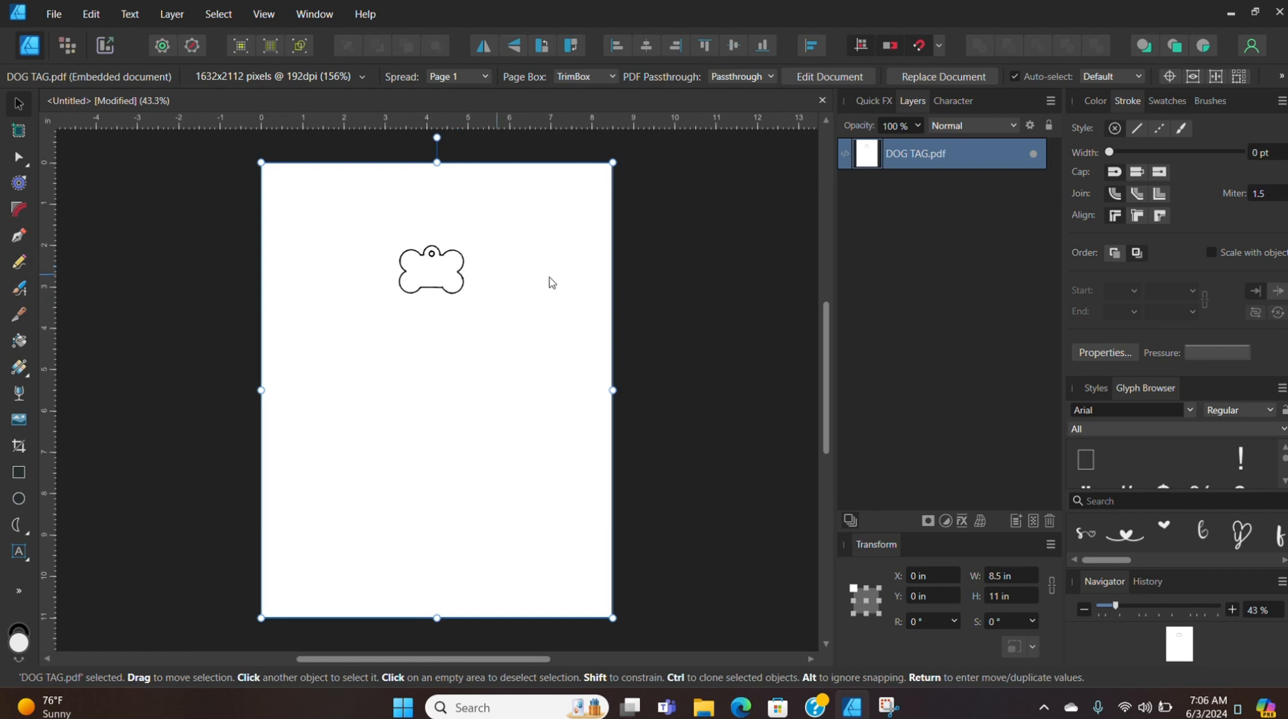
{"action": "left_click", "coordinate": [654, 262]}
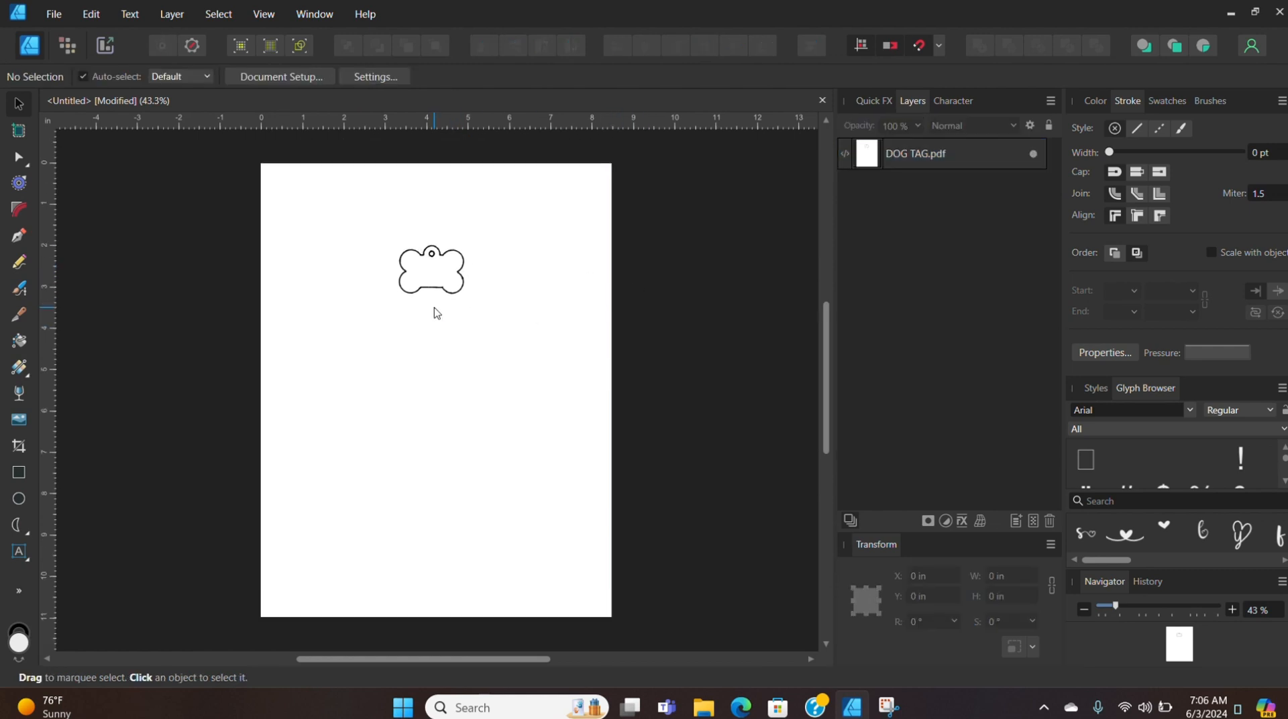
Step: Prepare the Pen tool for tracing the bone-shaped tag with a red stroke colour, FF0000
{"action": "scroll", "coordinate": [437, 313], "scroll_direction": "up", "scroll_amount": 5}
{"action": "scroll", "coordinate": [437, 313], "scroll_direction": "up", "scroll_amount": 4}
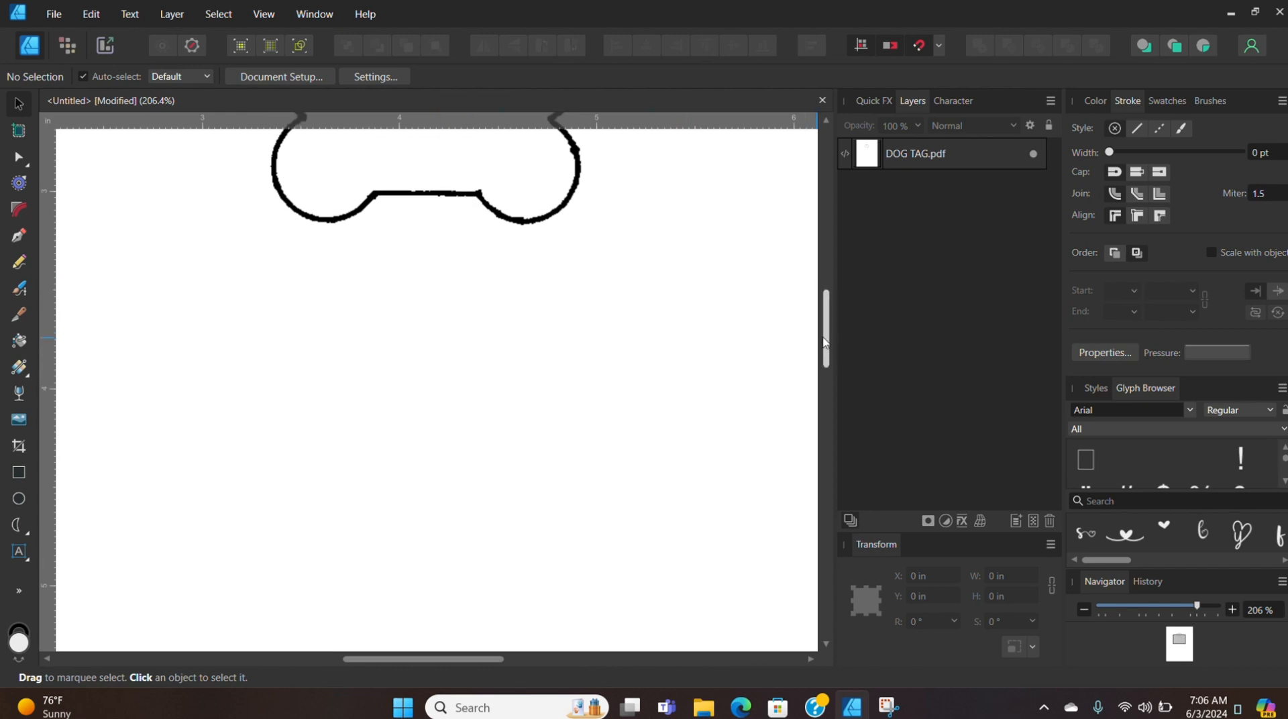
{"action": "left_click_drag", "start_coordinate": [826, 344], "coordinate": [830, 291]}
{"action": "scroll", "coordinate": [597, 392], "scroll_direction": "up", "scroll_amount": 1}
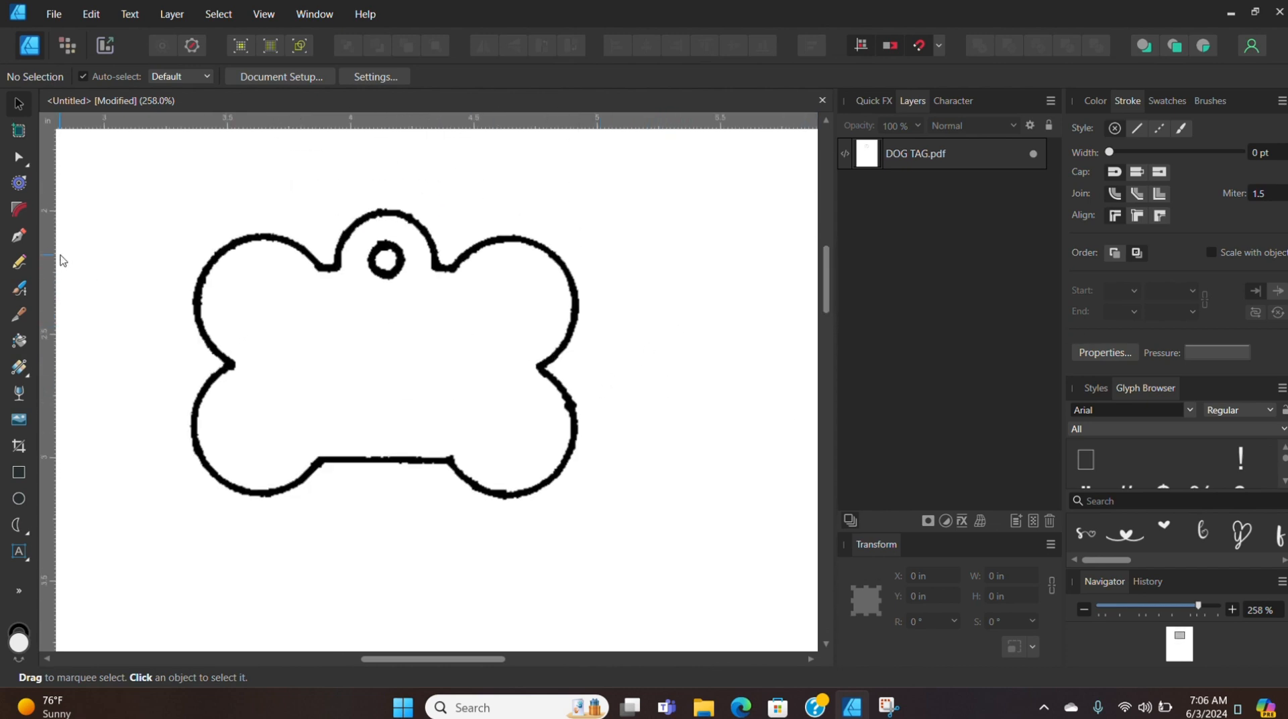
{"action": "left_click", "coordinate": [18, 238]}
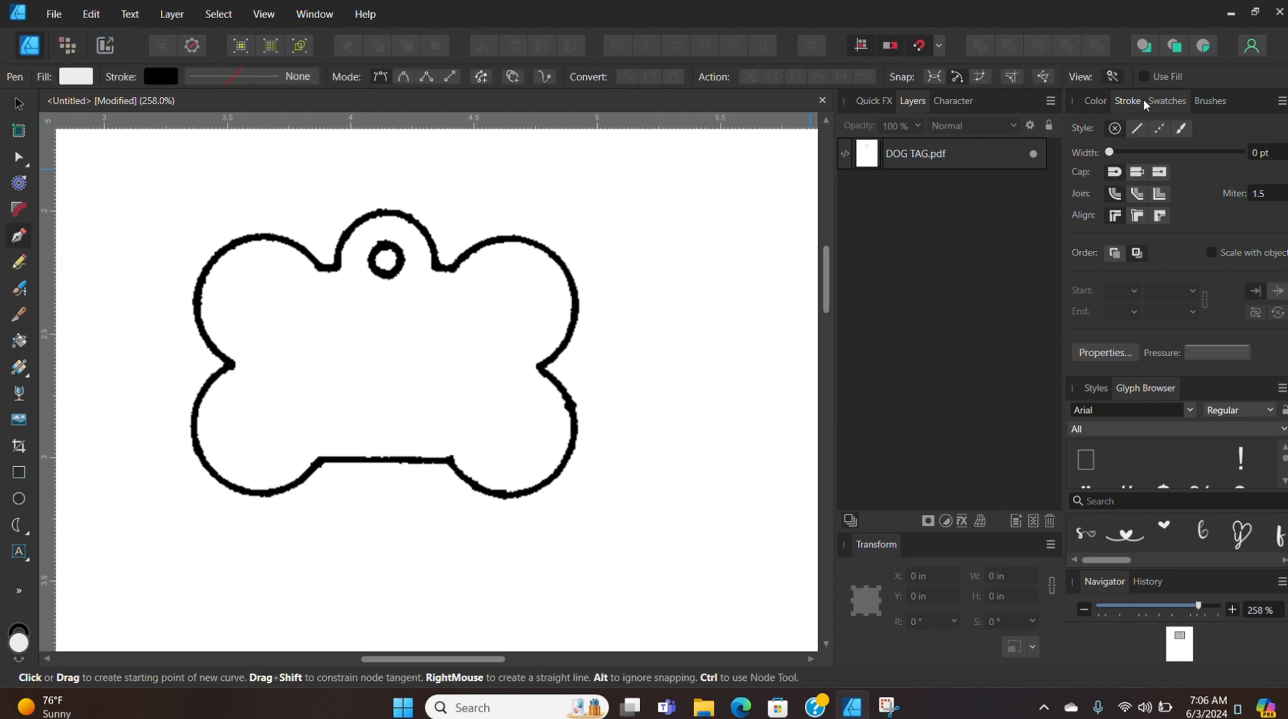
{"action": "left_click", "coordinate": [1096, 102]}
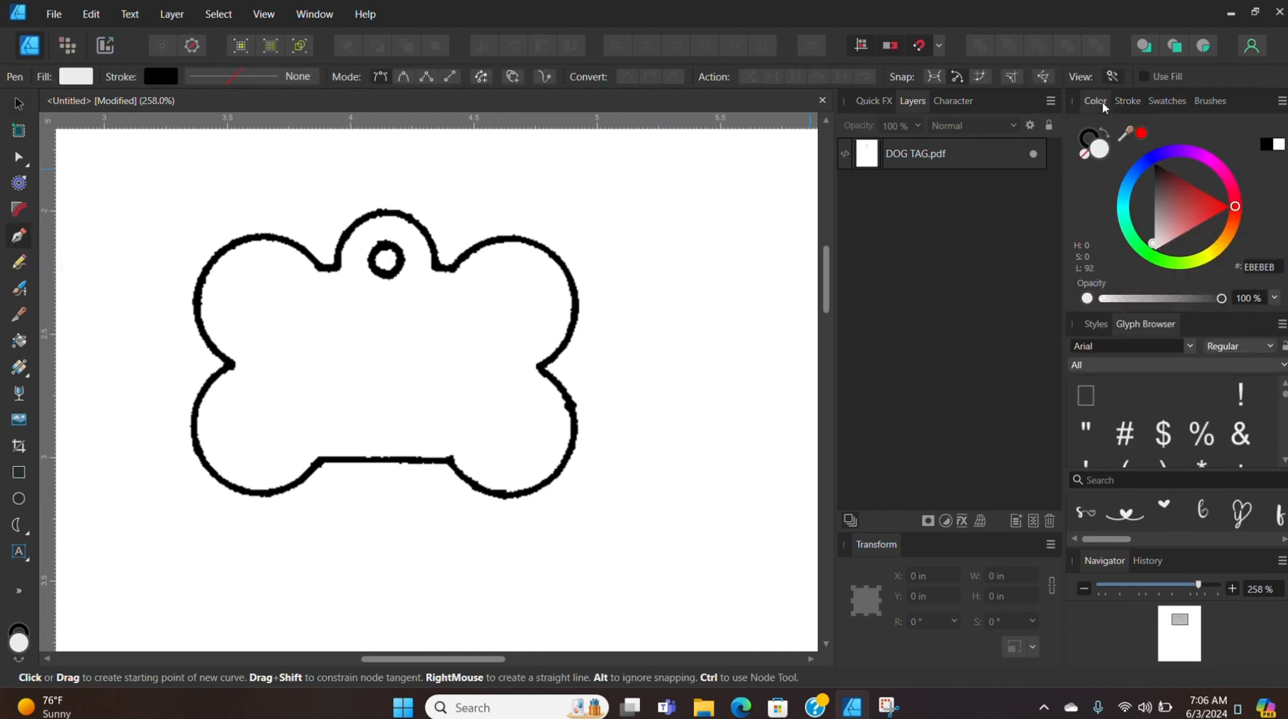
{"action": "left_click", "coordinate": [1100, 138]}
{"action": "left_click", "coordinate": [1140, 133]}
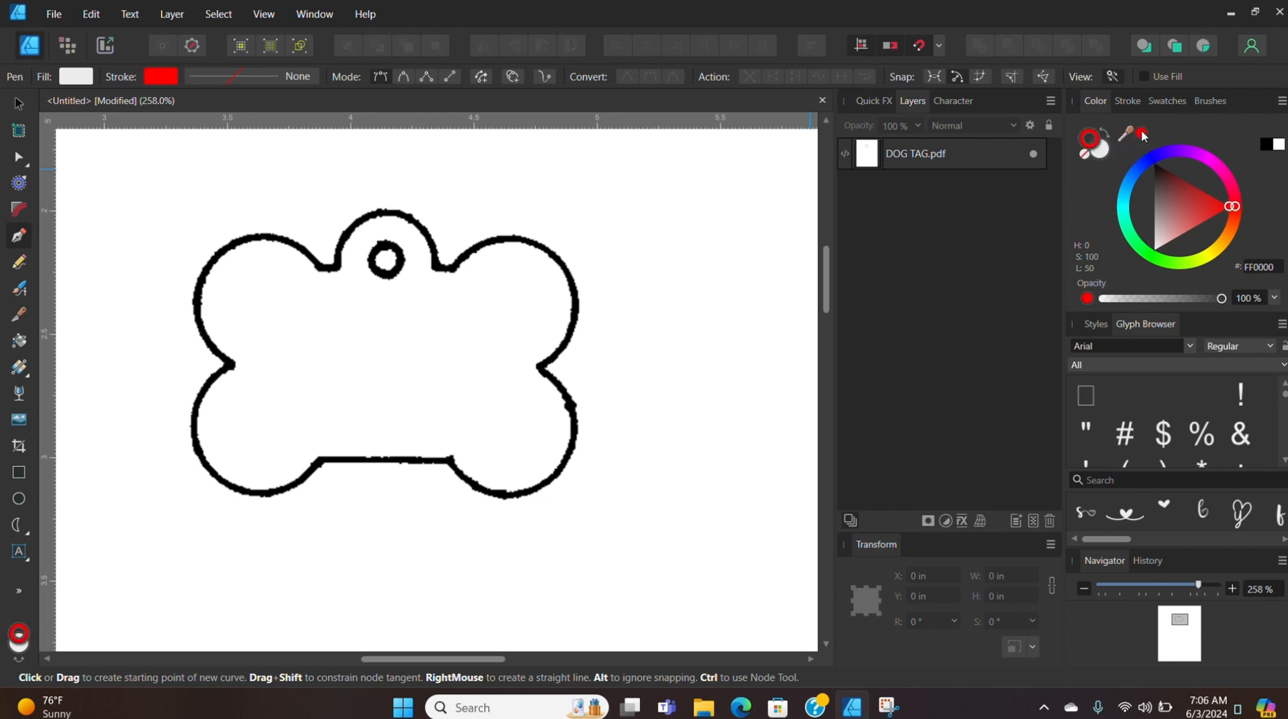
Step: Trace the tag's right side with straight Pen segments, from the right base of the top loop to the underside of the lower right lobe
{"action": "scroll", "coordinate": [501, 277], "scroll_direction": "down", "scroll_amount": 1}
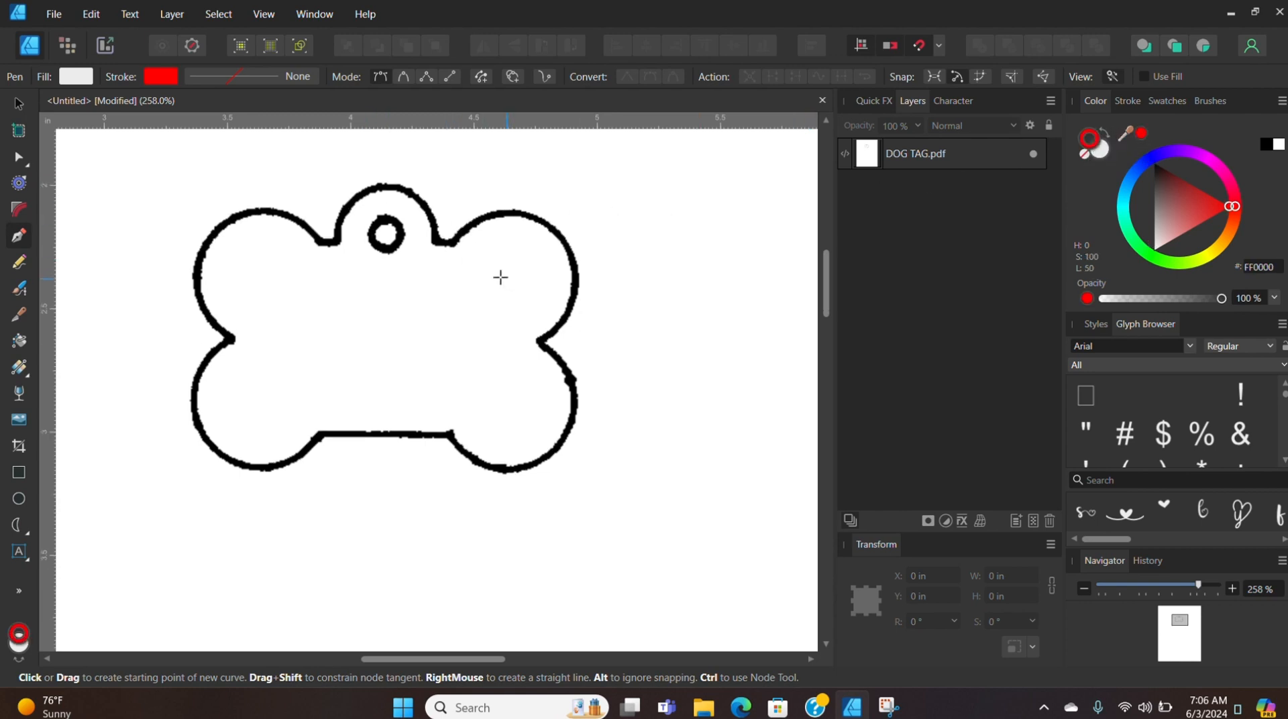
{"action": "scroll", "coordinate": [500, 277], "scroll_direction": "up", "scroll_amount": 3}
{"action": "scroll", "coordinate": [433, 299], "scroll_direction": "down", "scroll_amount": 1}
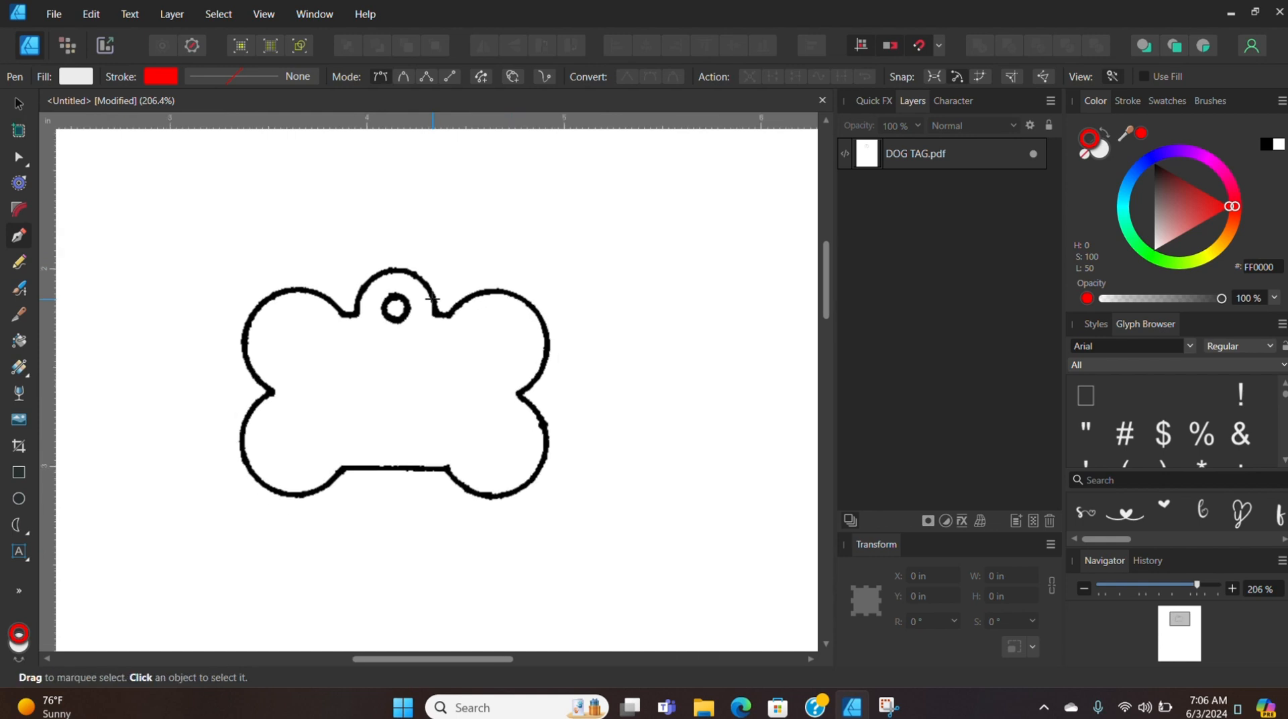
{"action": "scroll", "coordinate": [432, 299], "scroll_direction": "up", "scroll_amount": 1}
{"action": "scroll", "coordinate": [433, 299], "scroll_direction": "down", "scroll_amount": 1}
{"action": "scroll", "coordinate": [433, 300], "scroll_direction": "up", "scroll_amount": 1}
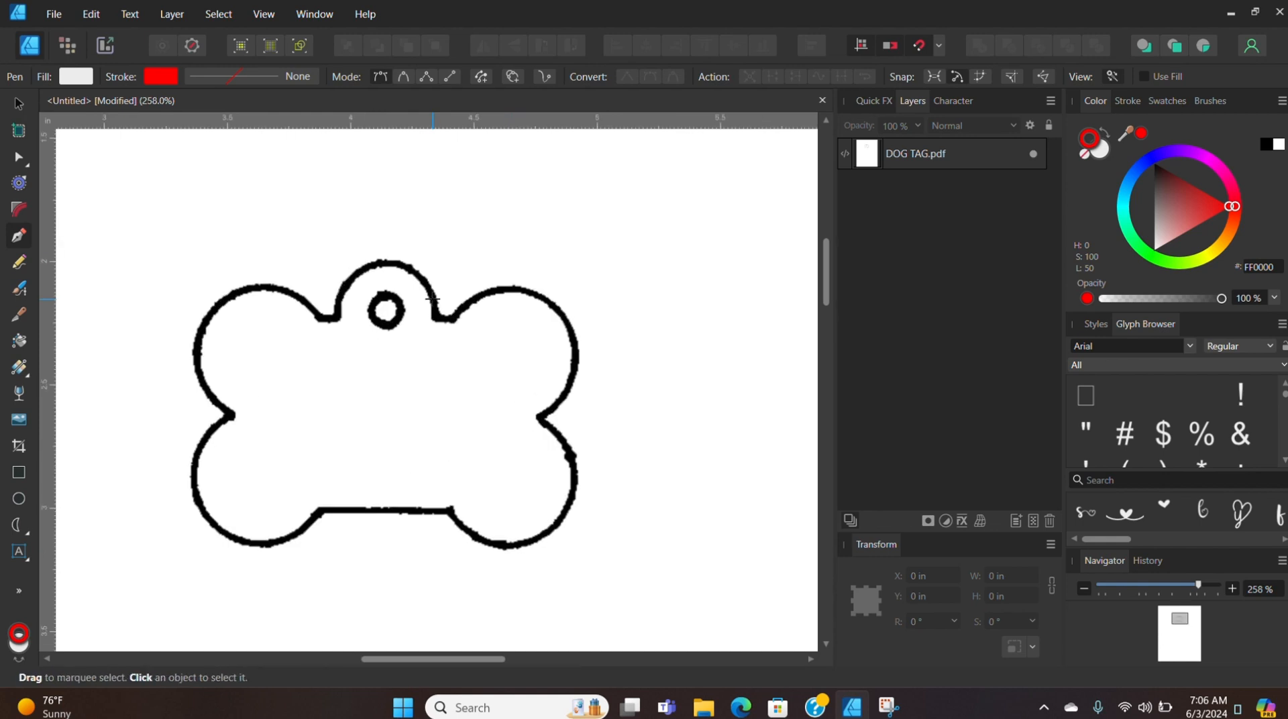
{"action": "scroll", "coordinate": [433, 299], "scroll_direction": "up", "scroll_amount": 1}
{"action": "scroll", "coordinate": [427, 301], "scroll_direction": "down", "scroll_amount": 1}
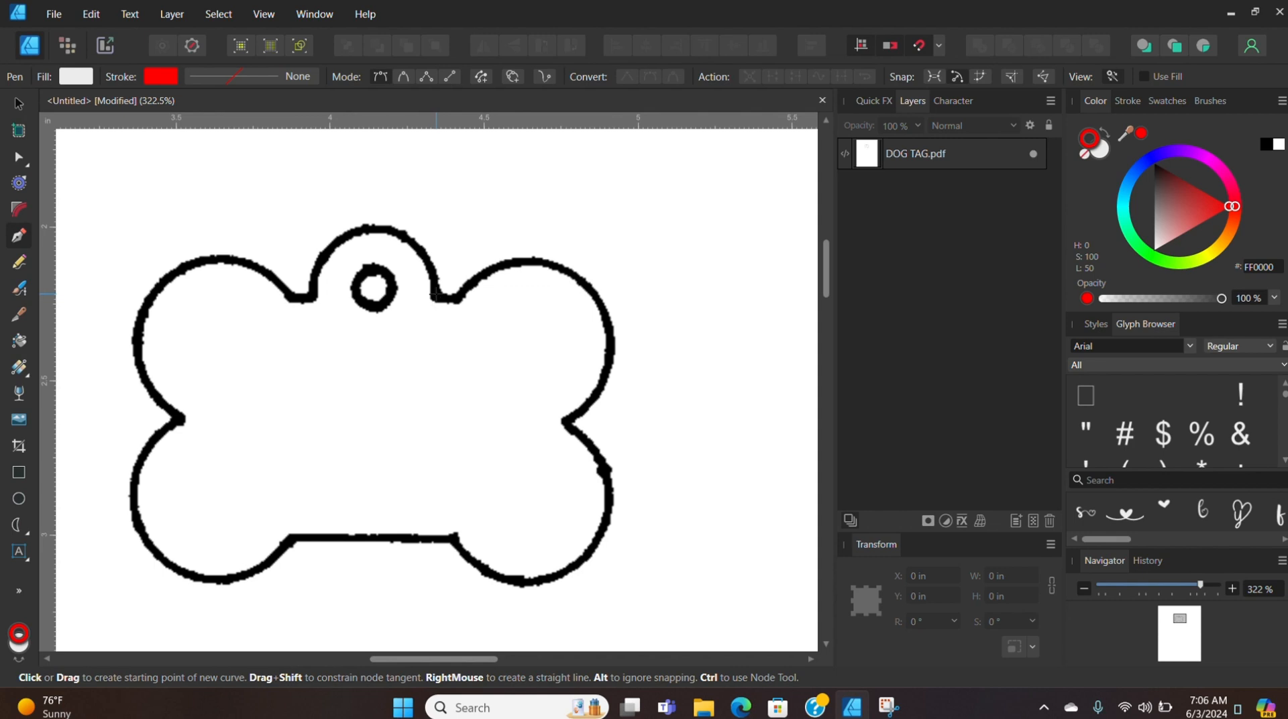
{"action": "left_click", "coordinate": [435, 293]}
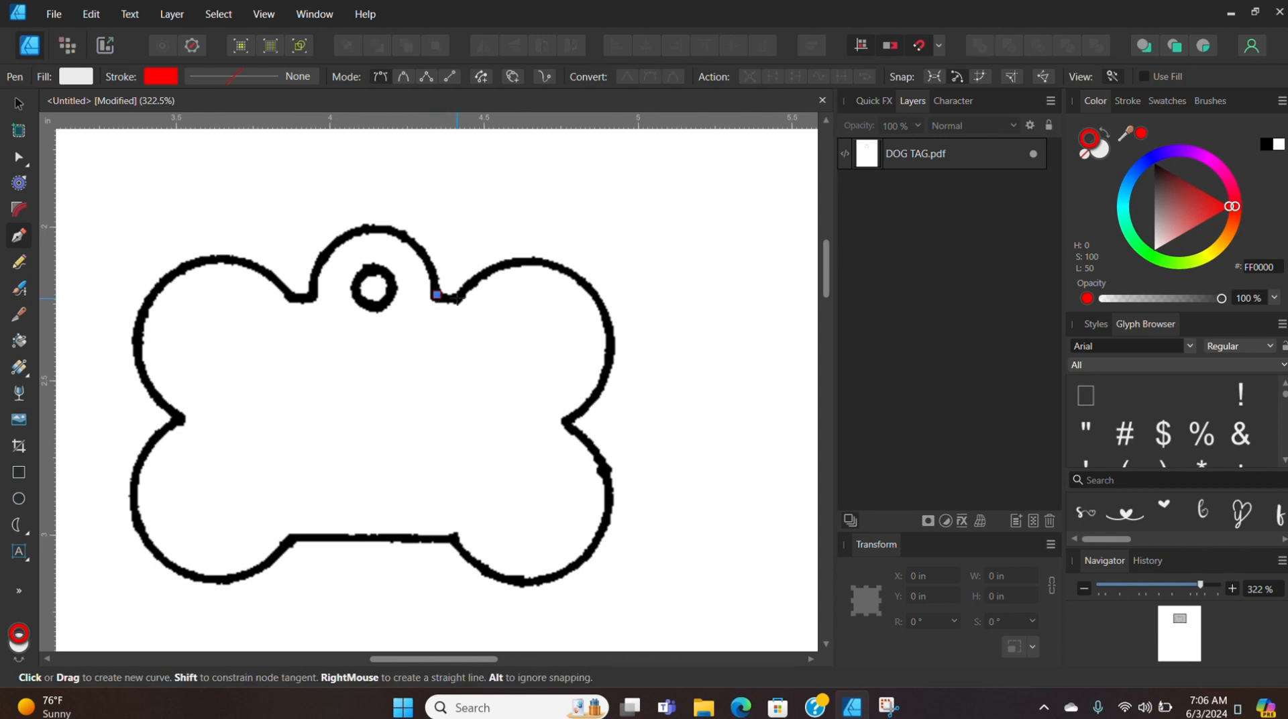
{"action": "left_click", "coordinate": [456, 298]}
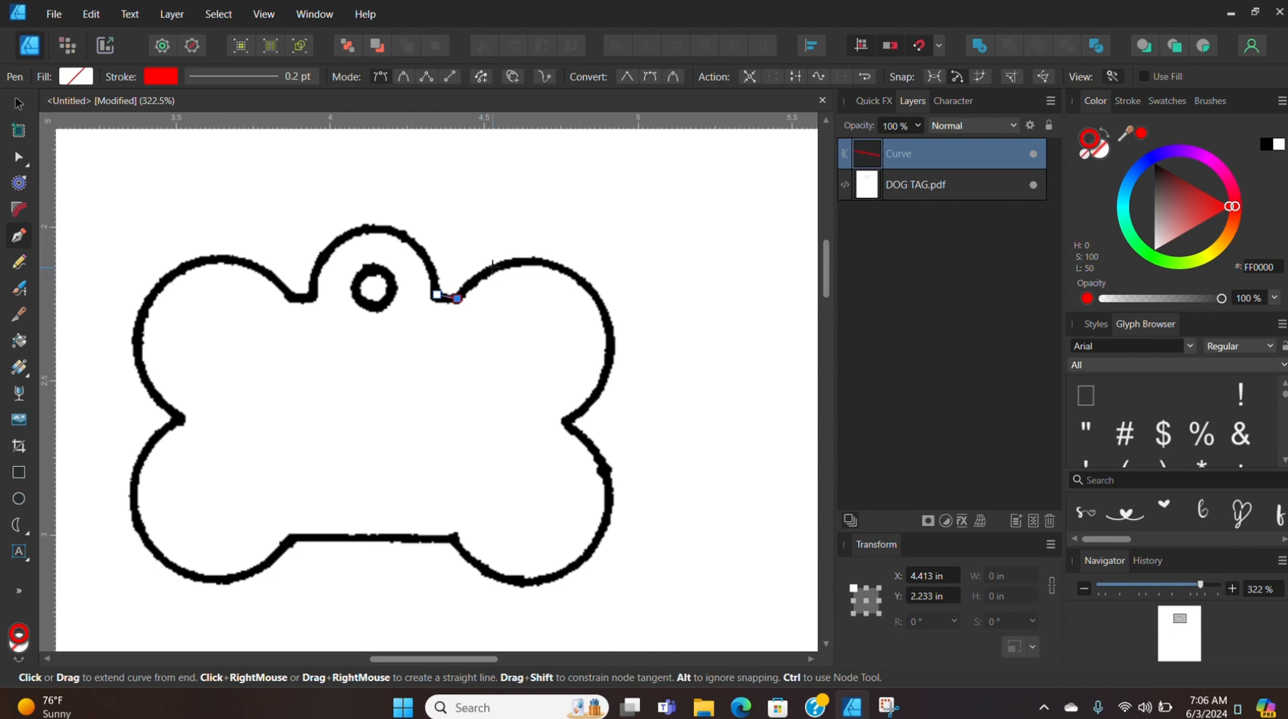
{"action": "left_click", "coordinate": [497, 267]}
{"action": "left_click", "coordinate": [610, 338]}
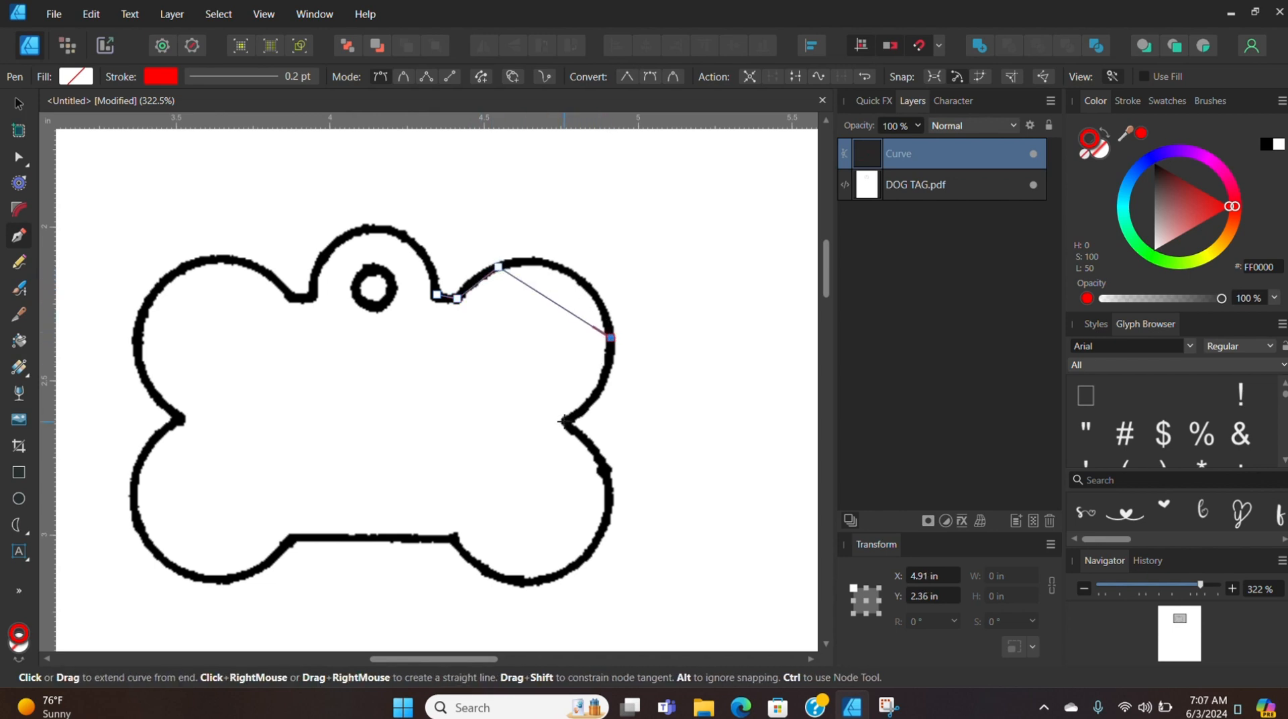
{"action": "left_click", "coordinate": [566, 421]}
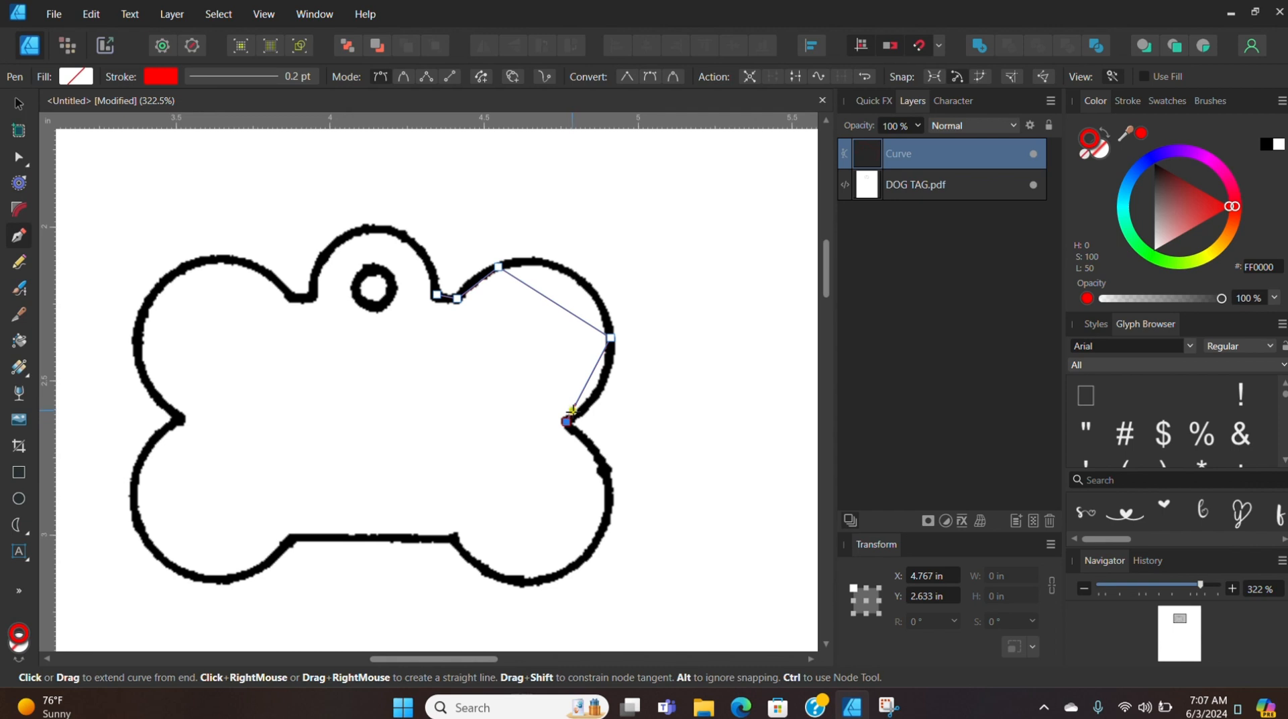
{"action": "left_click", "coordinate": [605, 474]}
{"action": "left_click", "coordinate": [519, 585]}
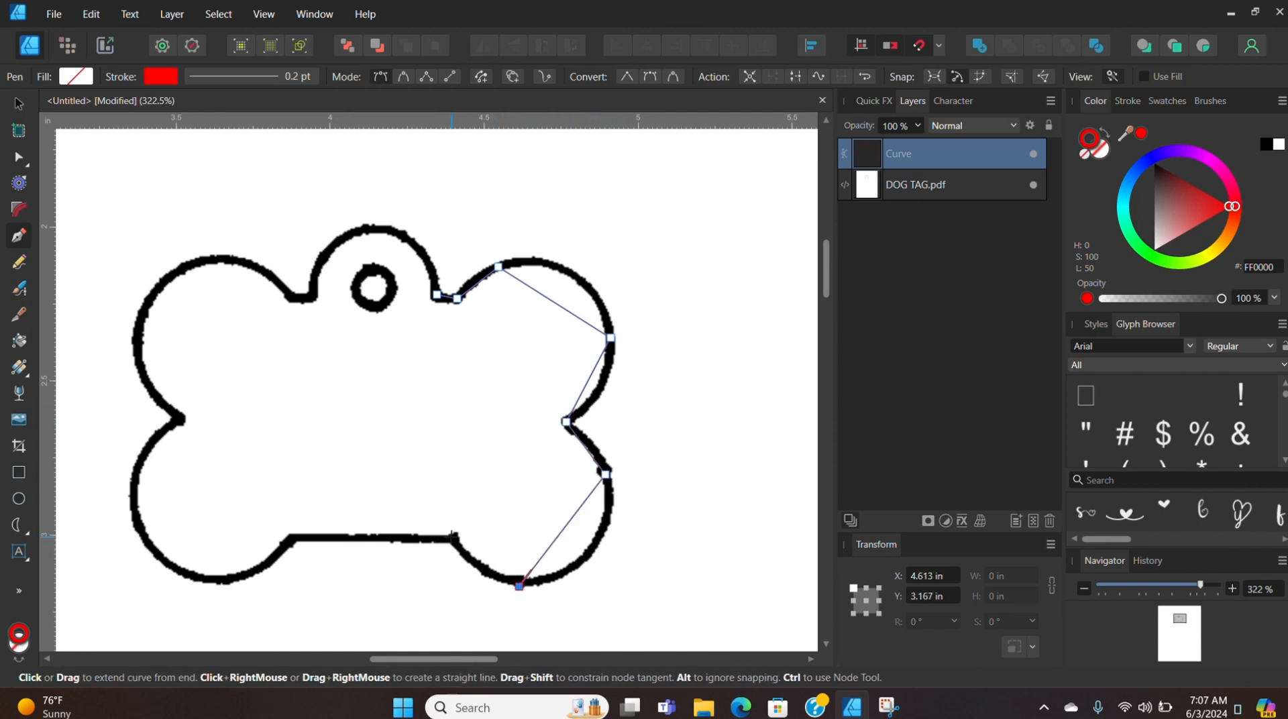
Step: Continue the Pen path along the tag's bottom edge and around both left lobes to the notch beside the top loop
{"action": "left_click", "coordinate": [454, 538]}
{"action": "left_click", "coordinate": [294, 538]}
{"action": "left_click", "coordinate": [225, 580]}
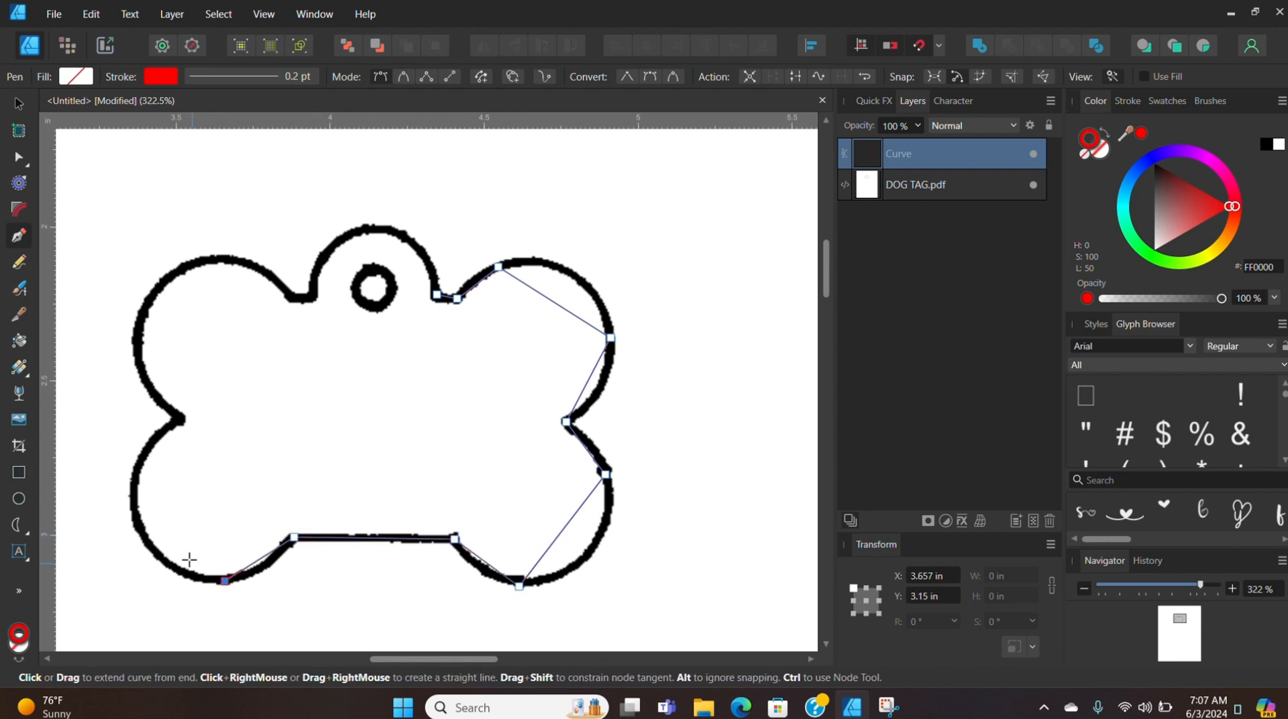
{"action": "left_click", "coordinate": [133, 504]}
{"action": "left_click", "coordinate": [181, 419]}
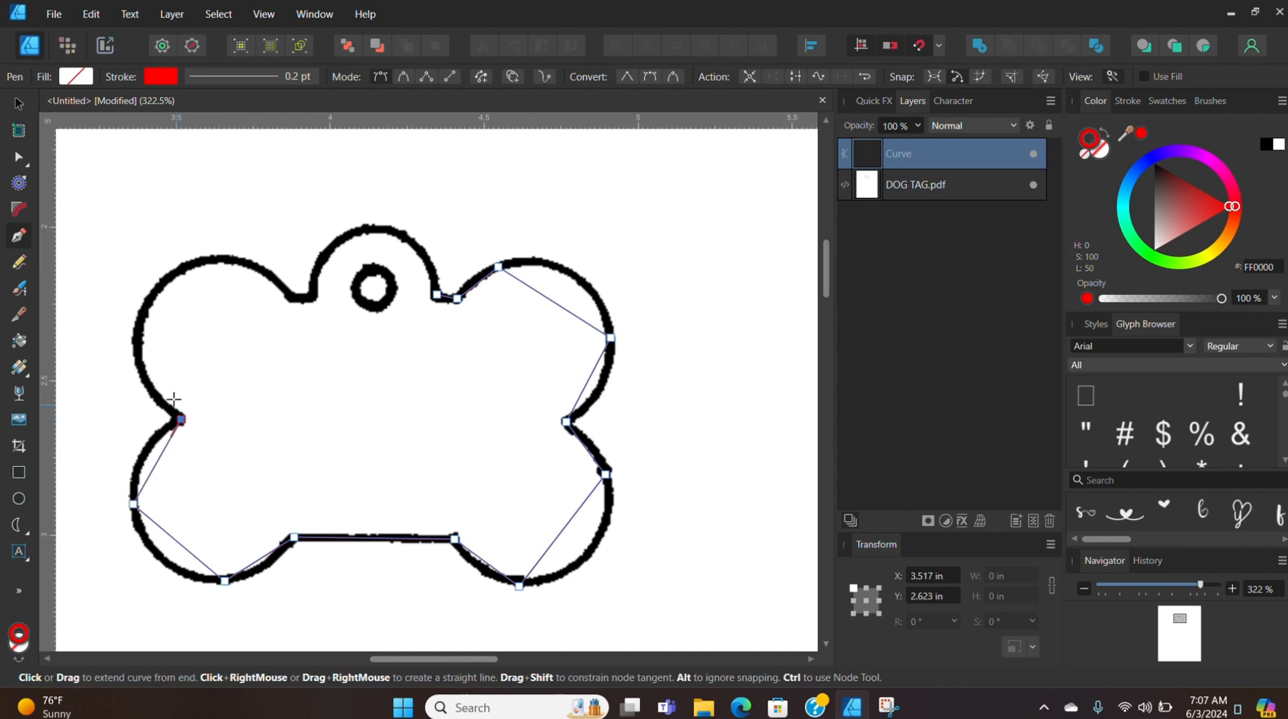
{"action": "left_click", "coordinate": [136, 352]}
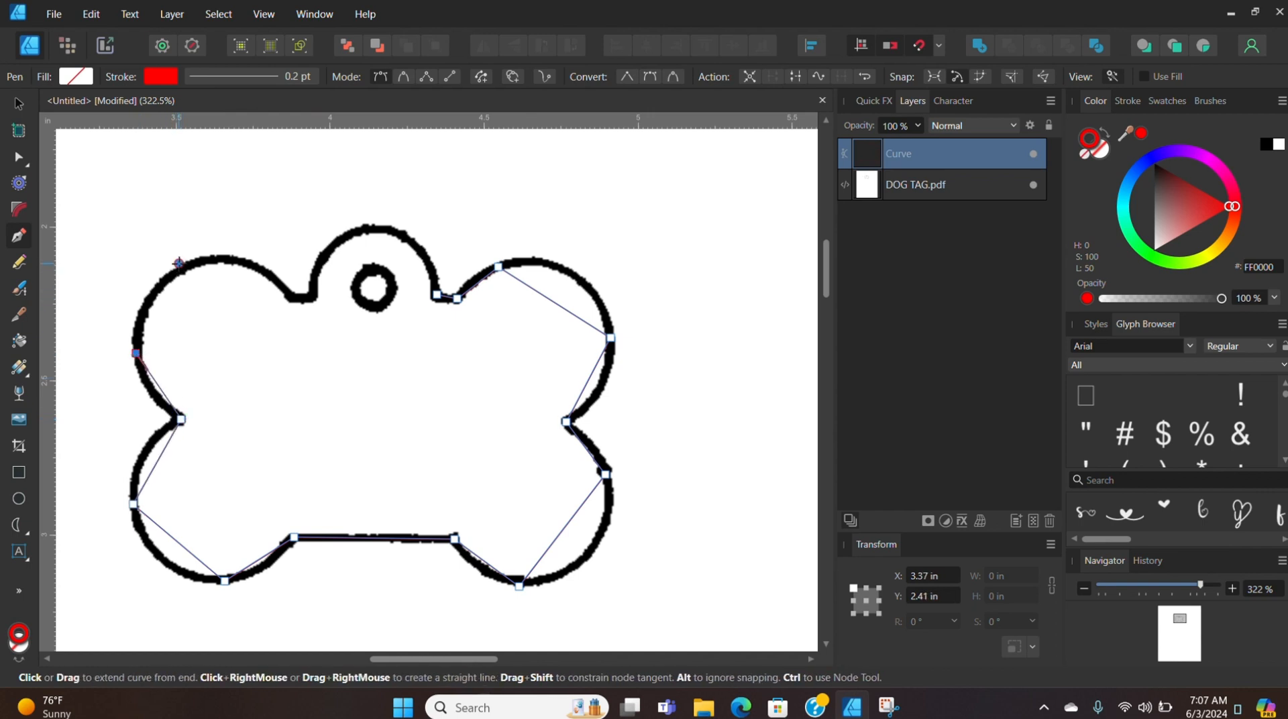
{"action": "left_click", "coordinate": [178, 263]}
{"action": "left_click", "coordinate": [293, 293]}
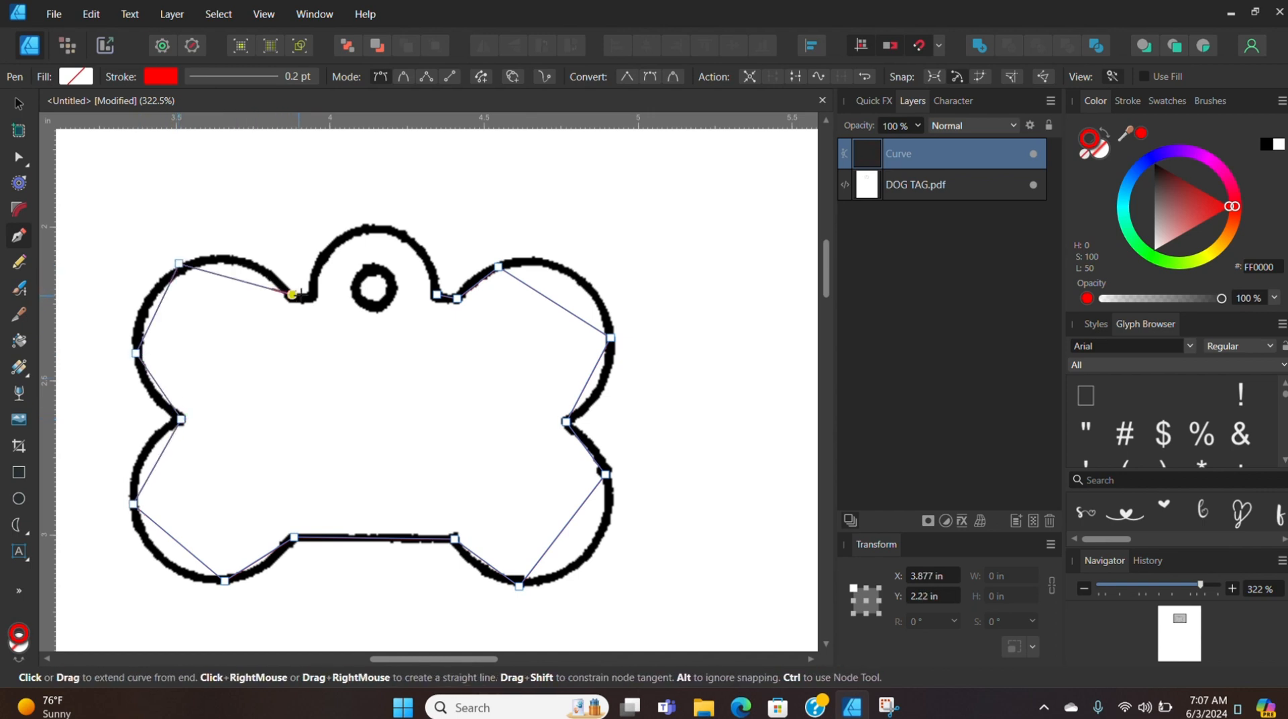
Step: Trace the tag's top loop with straight segments and close the path at its starting node
{"action": "left_click", "coordinate": [313, 295]}
{"action": "left_click", "coordinate": [333, 249]}
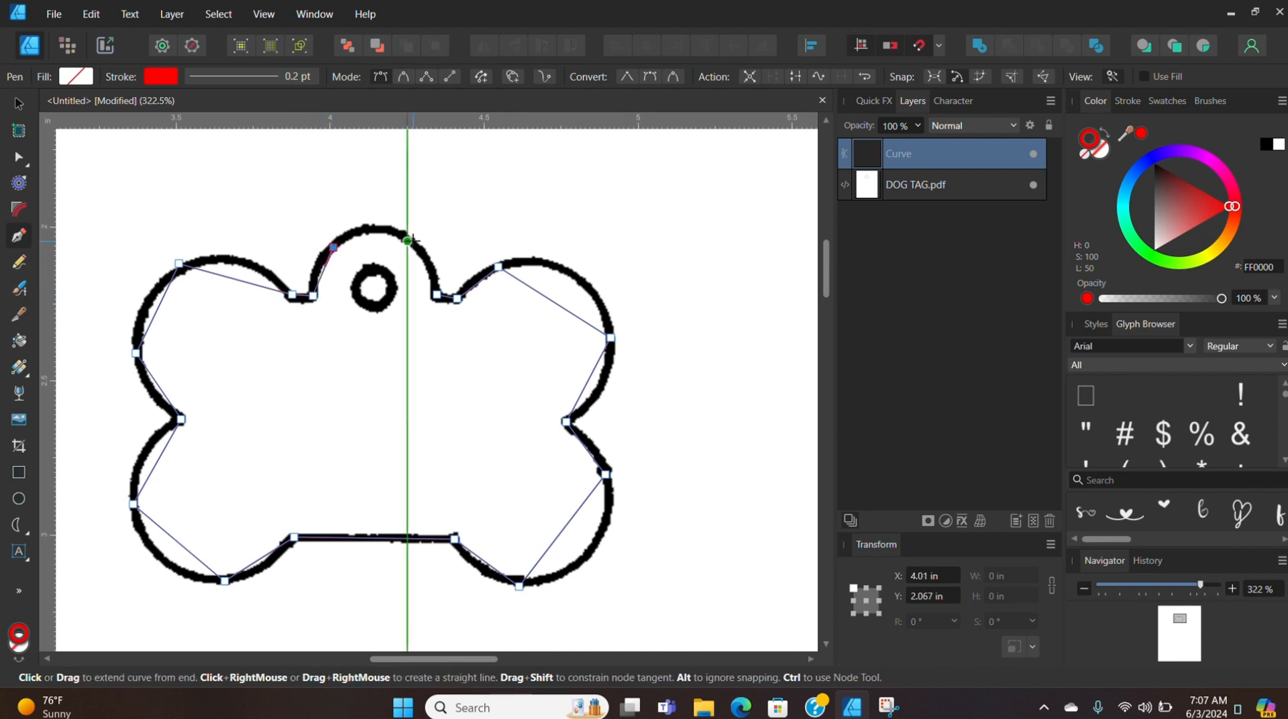
{"action": "left_click", "coordinate": [417, 240]}
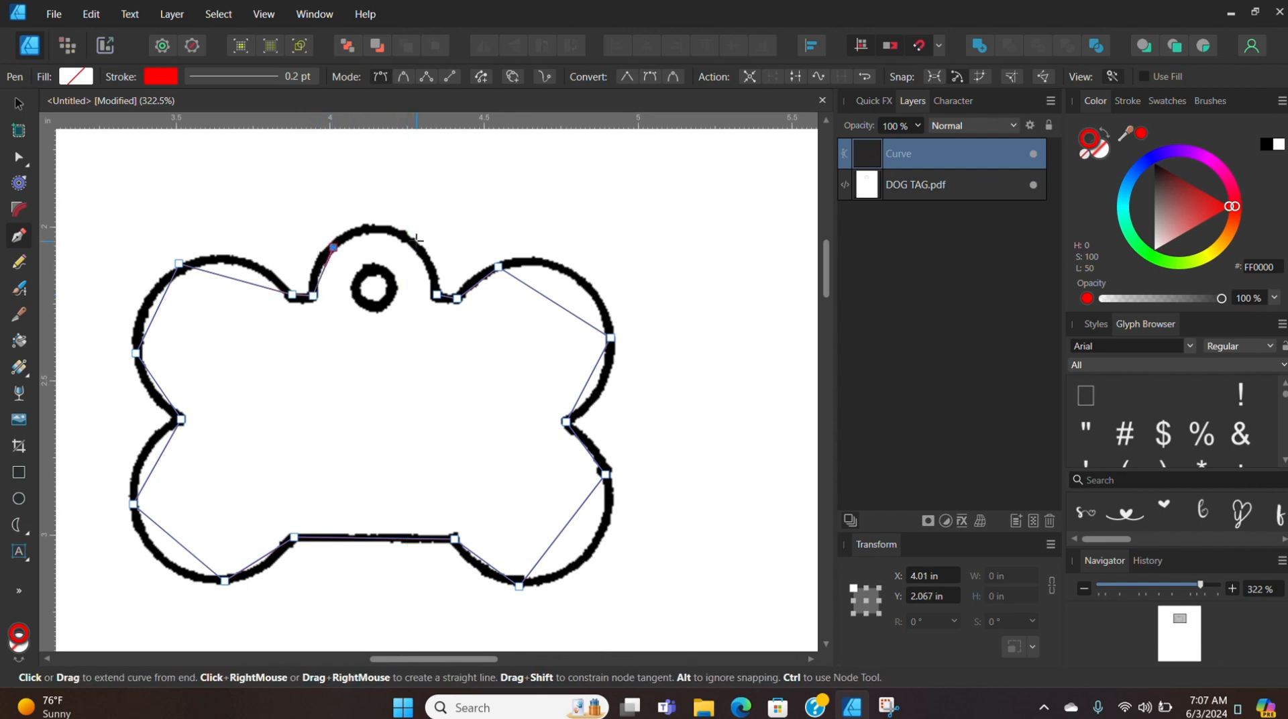
{"action": "left_click", "coordinate": [437, 295]}
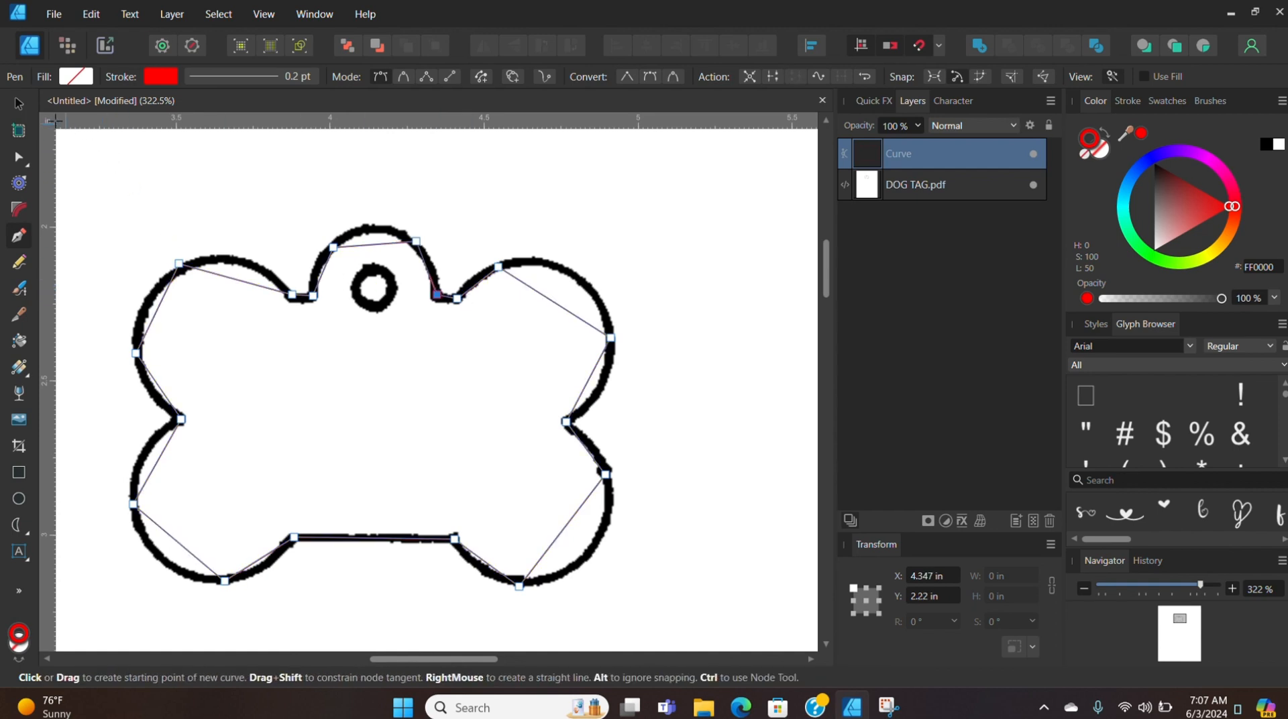
Step: Increase the traced outline's stroke width to 1.4 pt
{"action": "left_click", "coordinate": [19, 104]}
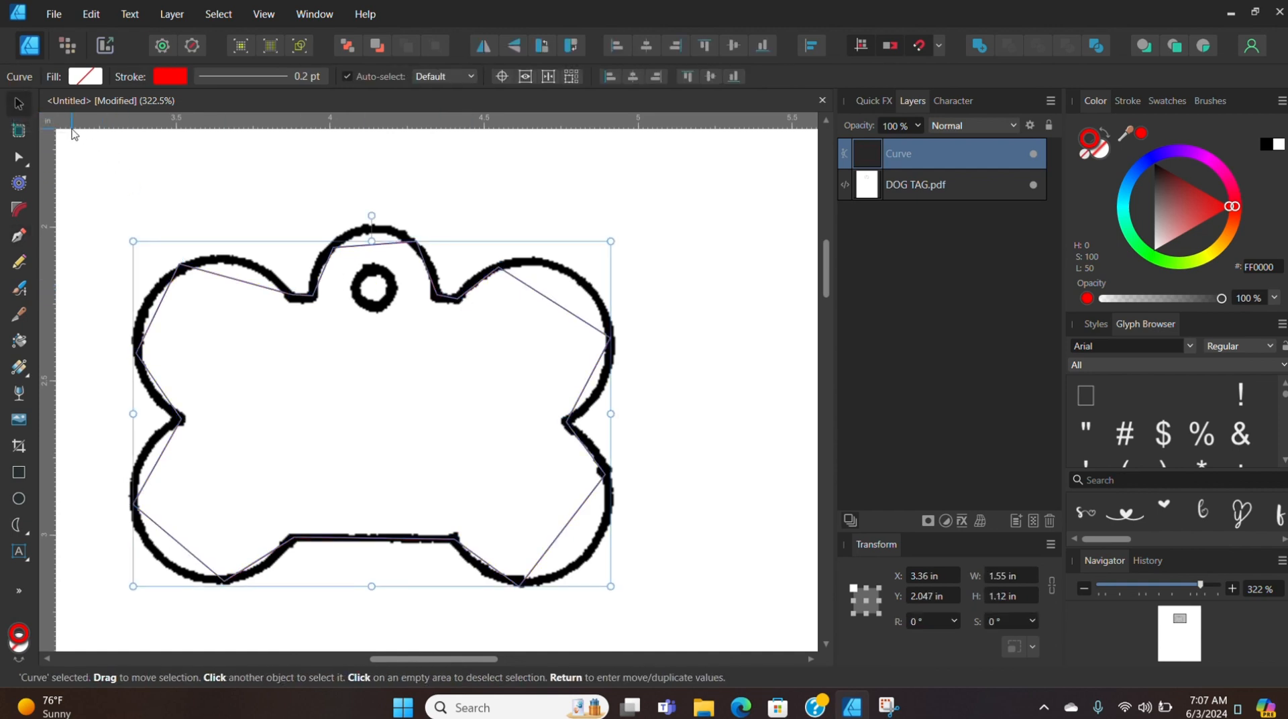
{"action": "left_click", "coordinate": [1127, 101]}
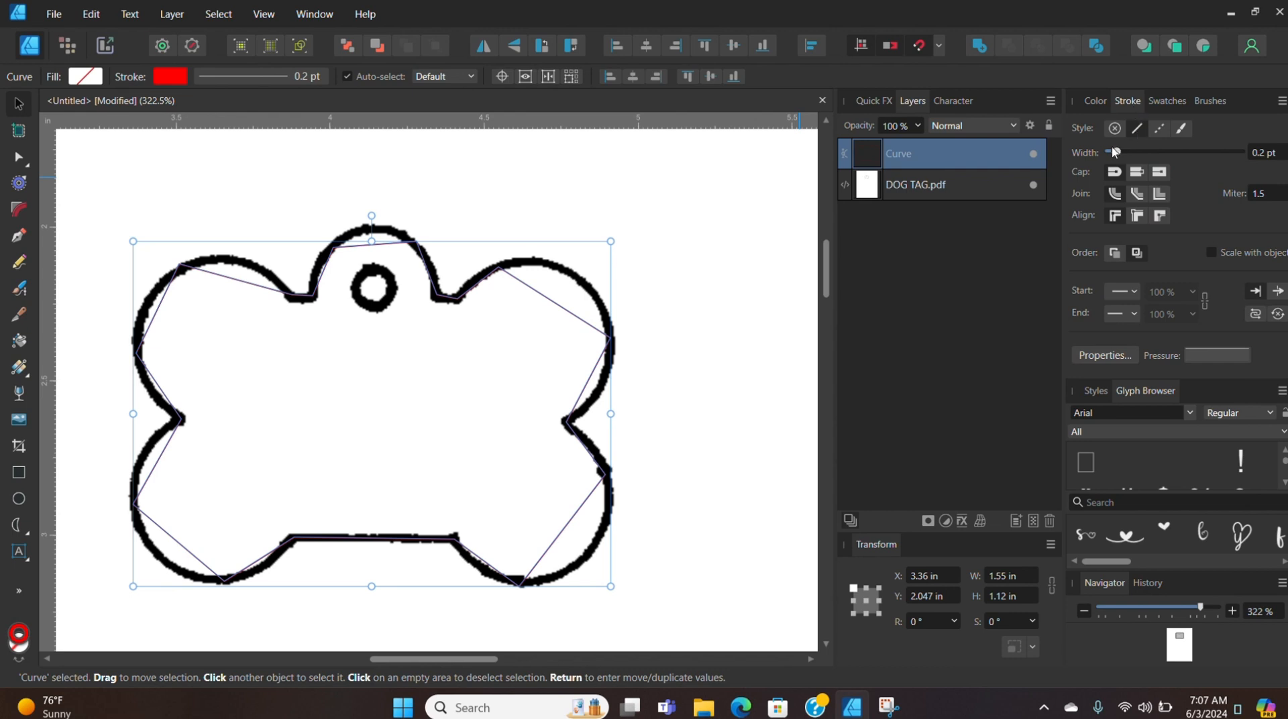
{"action": "left_click_drag", "start_coordinate": [1114, 152], "coordinate": [1137, 157]}
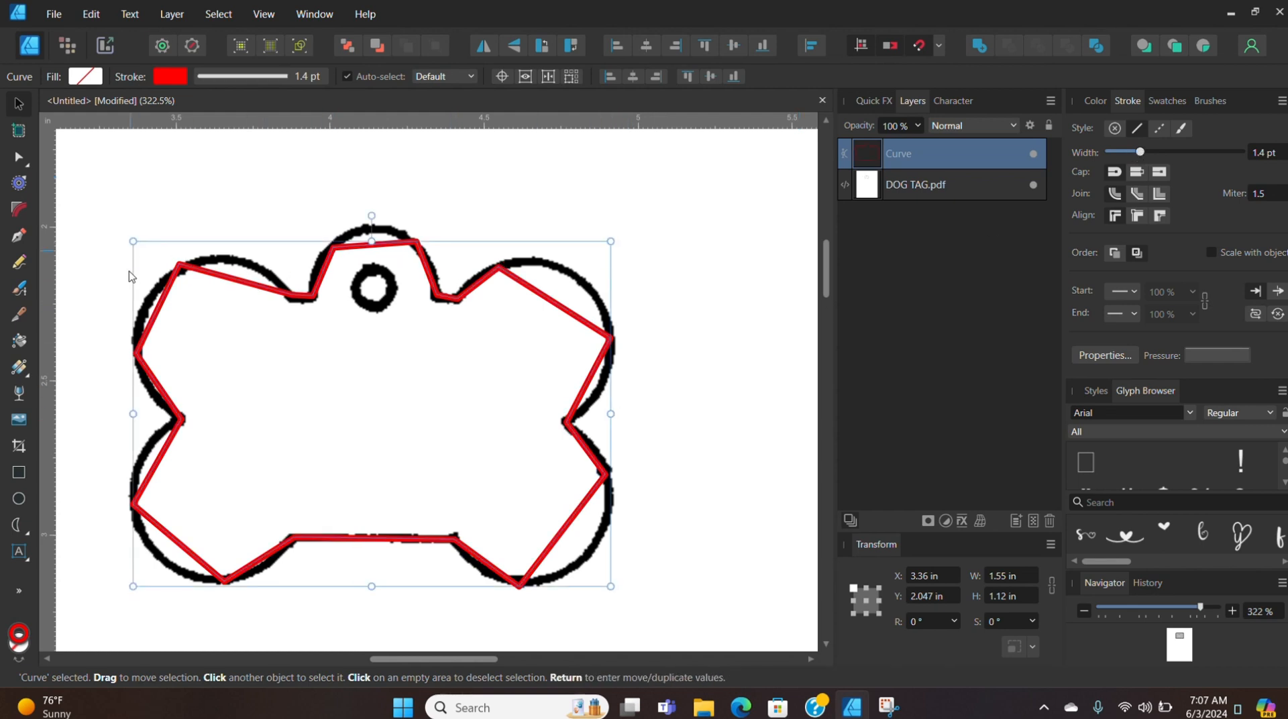
Step: Bend the top loop's crown segment over the scanned arc with the Node tool, adjusting its right node and curve handle to fit
{"action": "left_click", "coordinate": [18, 159]}
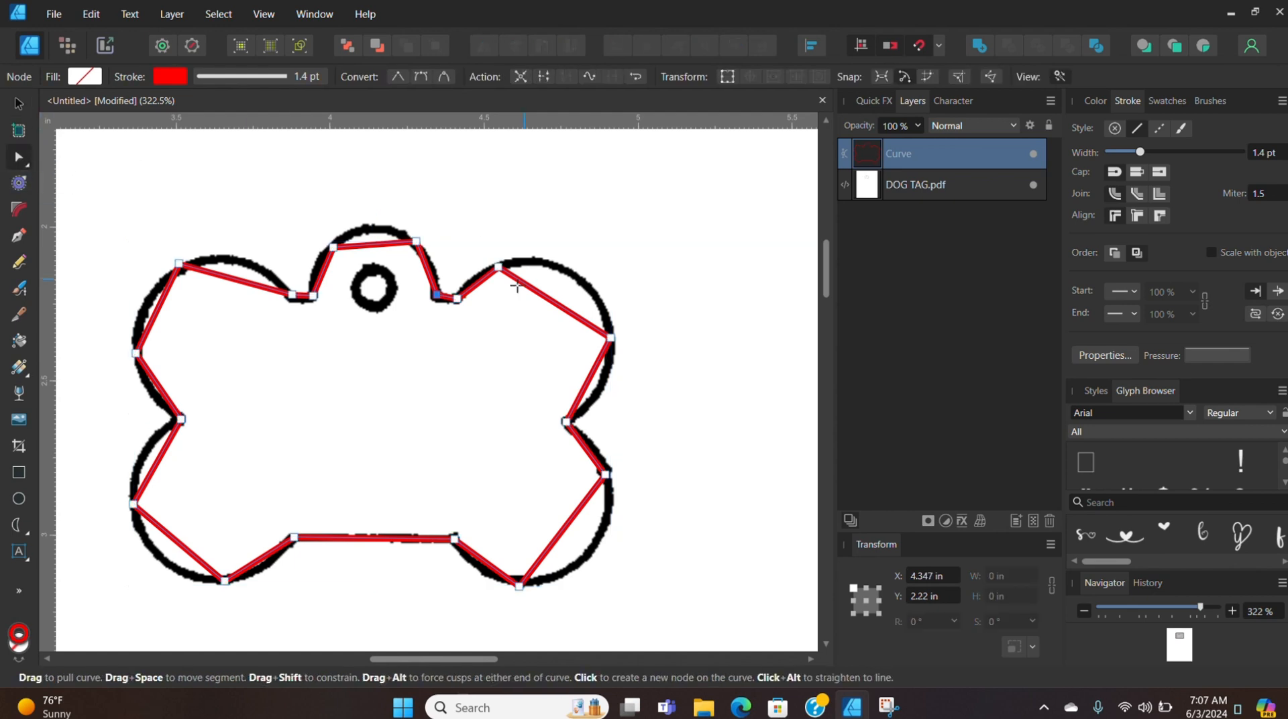
{"action": "scroll", "coordinate": [389, 302], "scroll_direction": "up", "scroll_amount": 2}
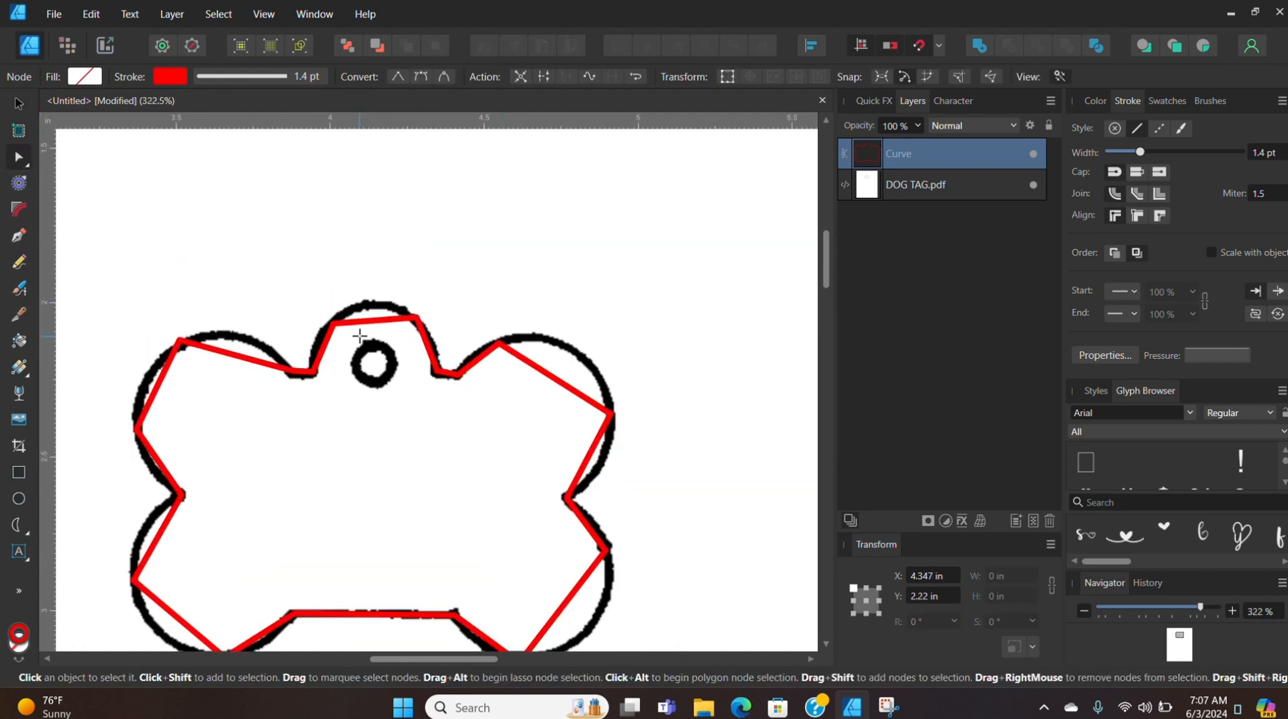
{"action": "scroll", "coordinate": [360, 336], "scroll_direction": "up", "scroll_amount": 5}
{"action": "scroll", "coordinate": [360, 336], "scroll_direction": "up", "scroll_amount": 3}
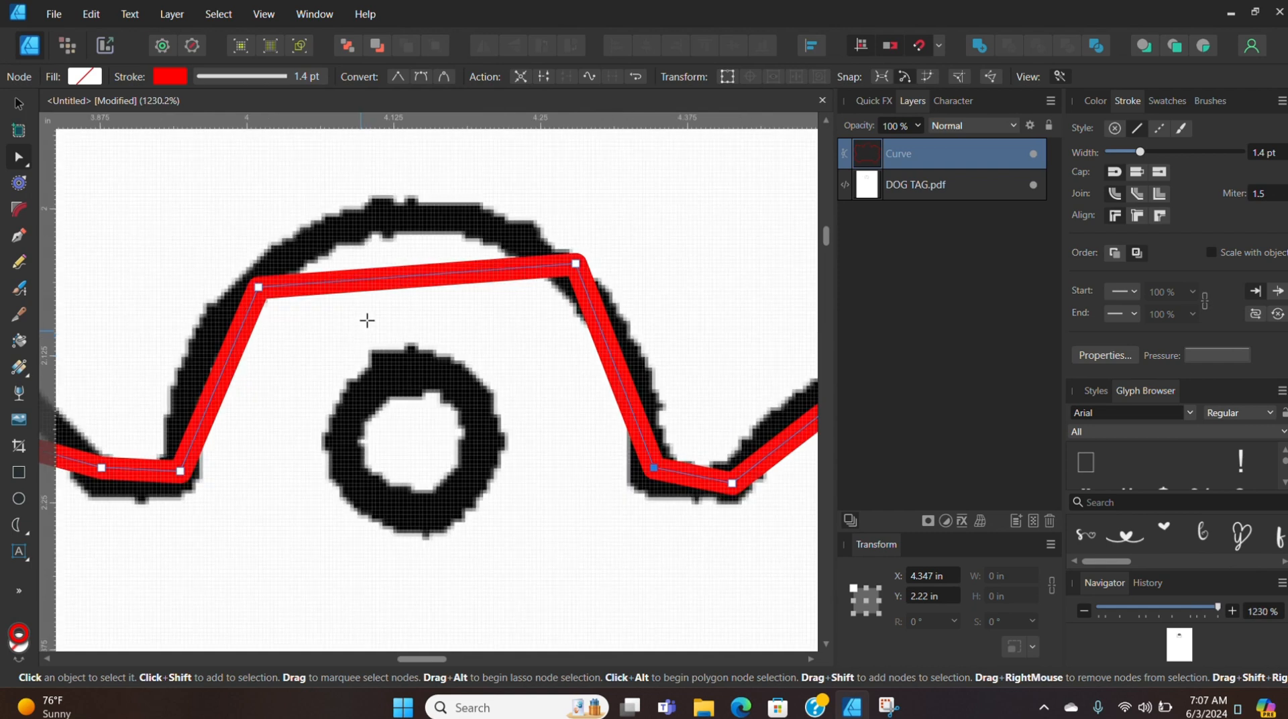
{"action": "left_click_drag", "start_coordinate": [387, 285], "coordinate": [395, 218]}
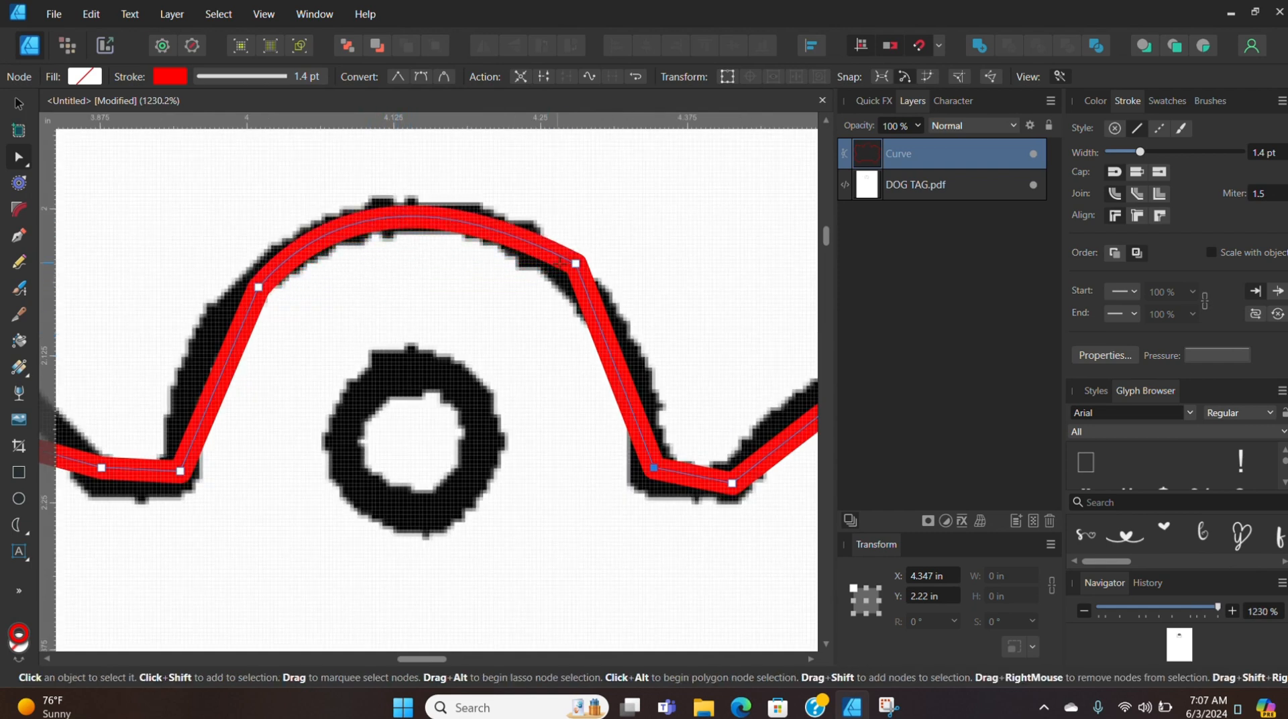
{"action": "left_click_drag", "start_coordinate": [575, 264], "coordinate": [565, 272]}
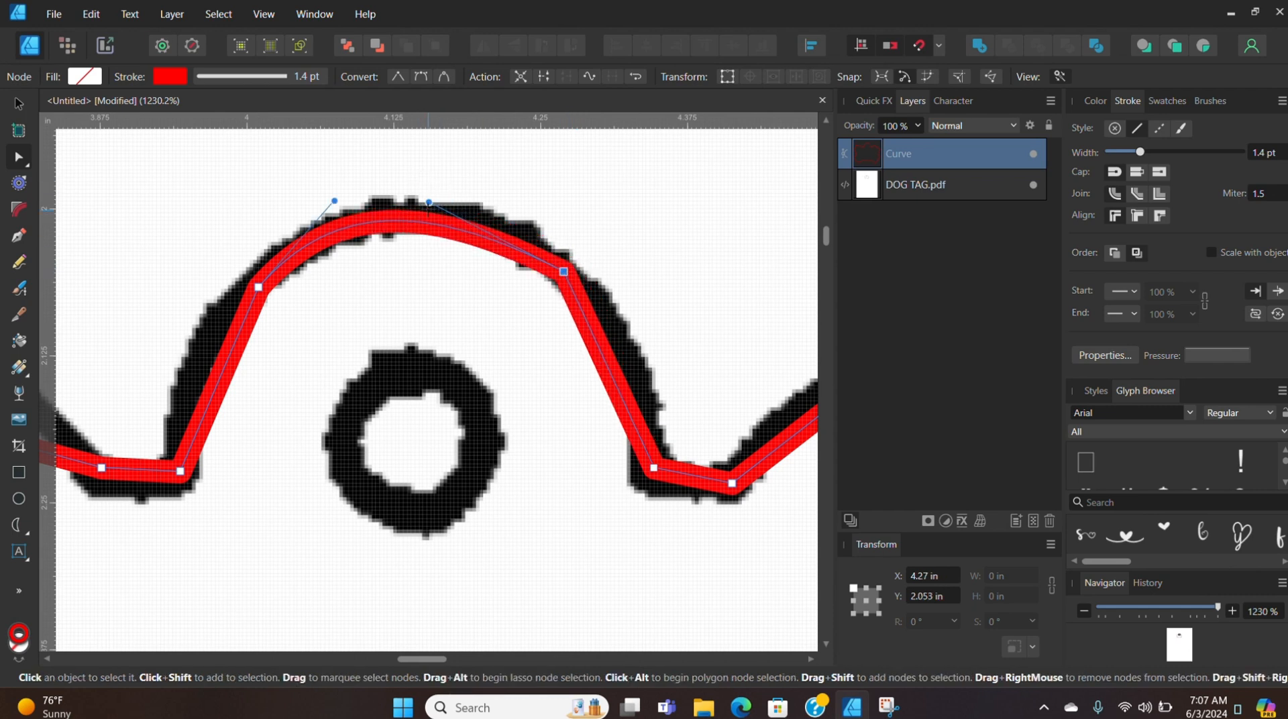
{"action": "left_click_drag", "start_coordinate": [429, 201], "coordinate": [446, 182]}
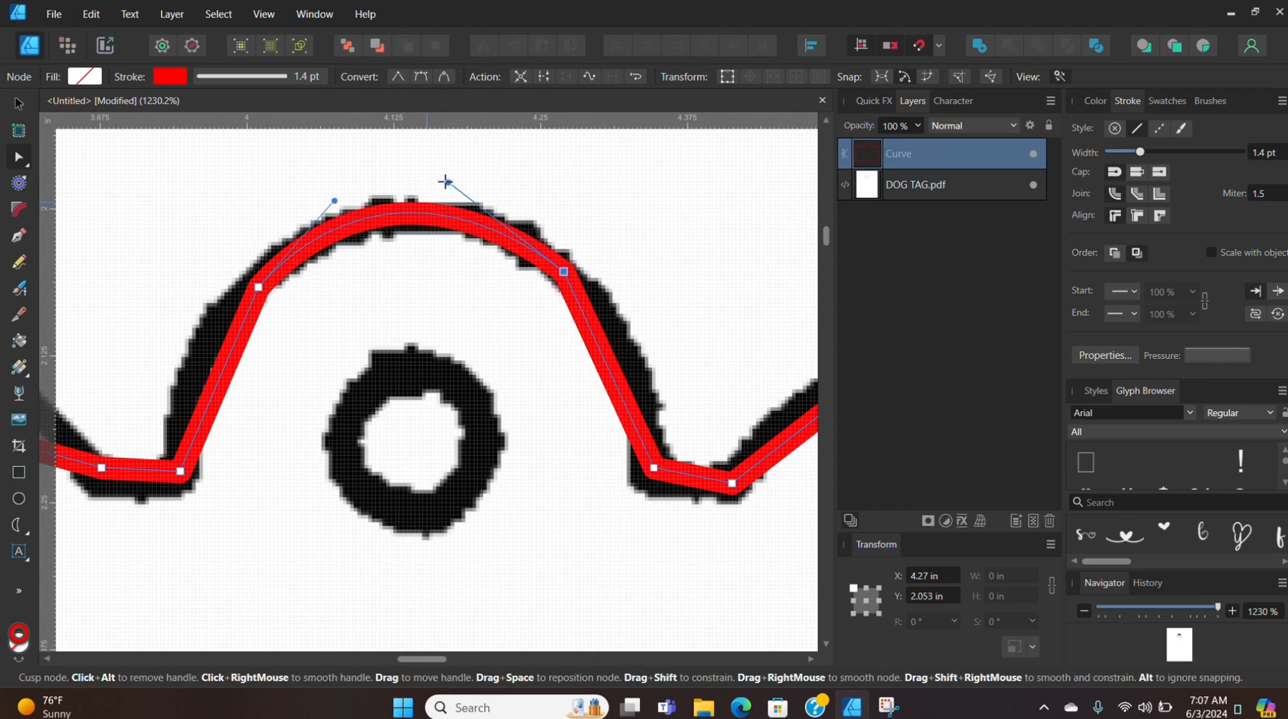
Step: Lower the node at the loop's right base to Y 2.23 in and bend the loop's right side onto the scan
{"action": "left_click_drag", "start_coordinate": [442, 661], "coordinate": [460, 661]}
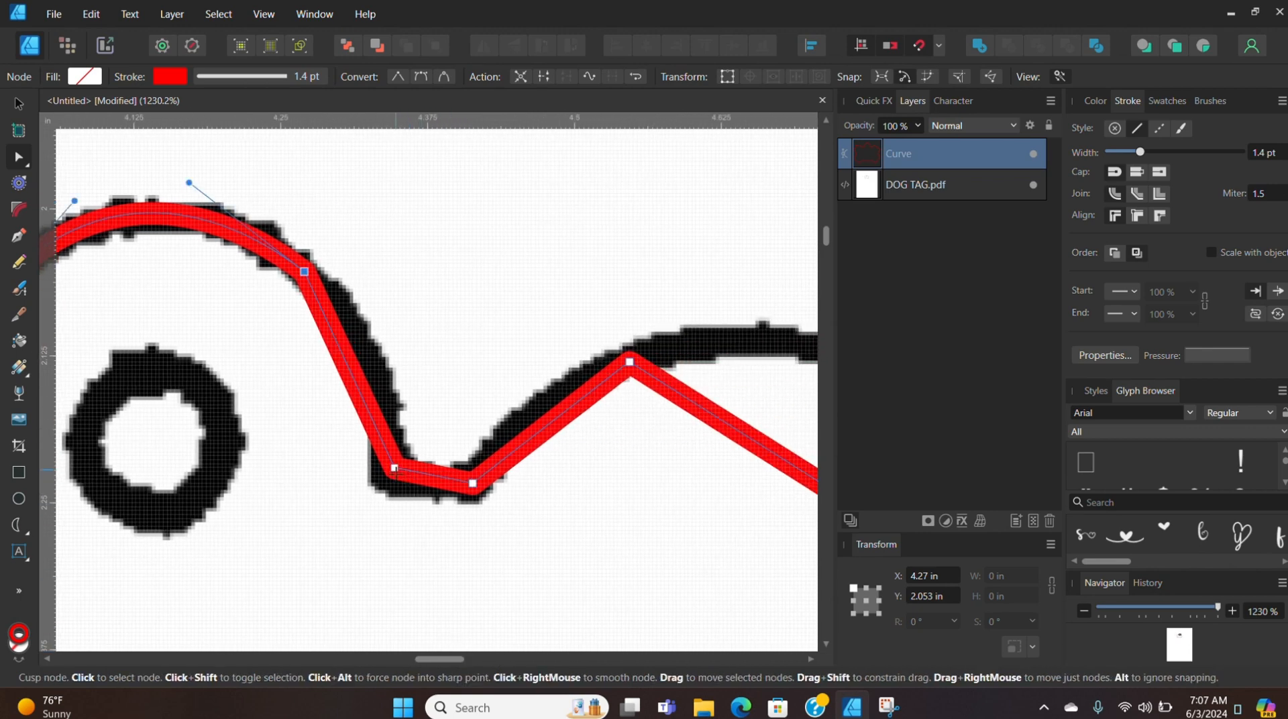
{"action": "left_click_drag", "start_coordinate": [395, 470], "coordinate": [395, 479]}
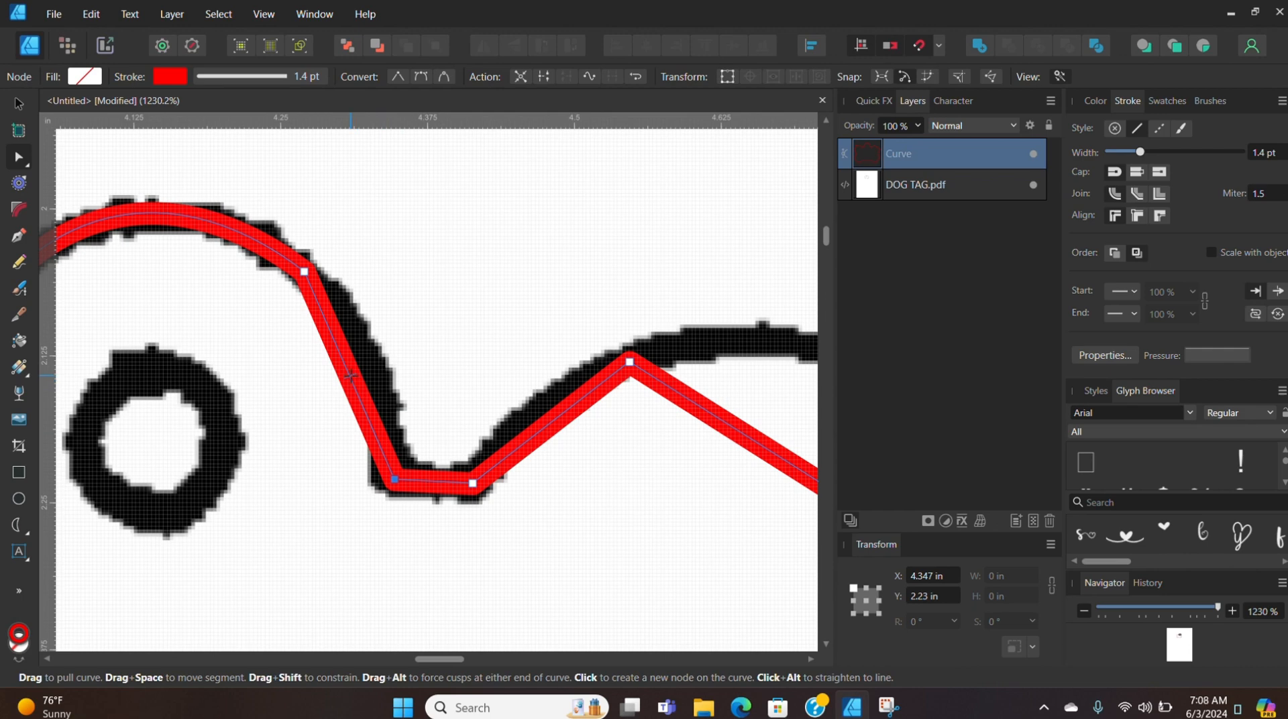
{"action": "left_click_drag", "start_coordinate": [350, 376], "coordinate": [387, 375]}
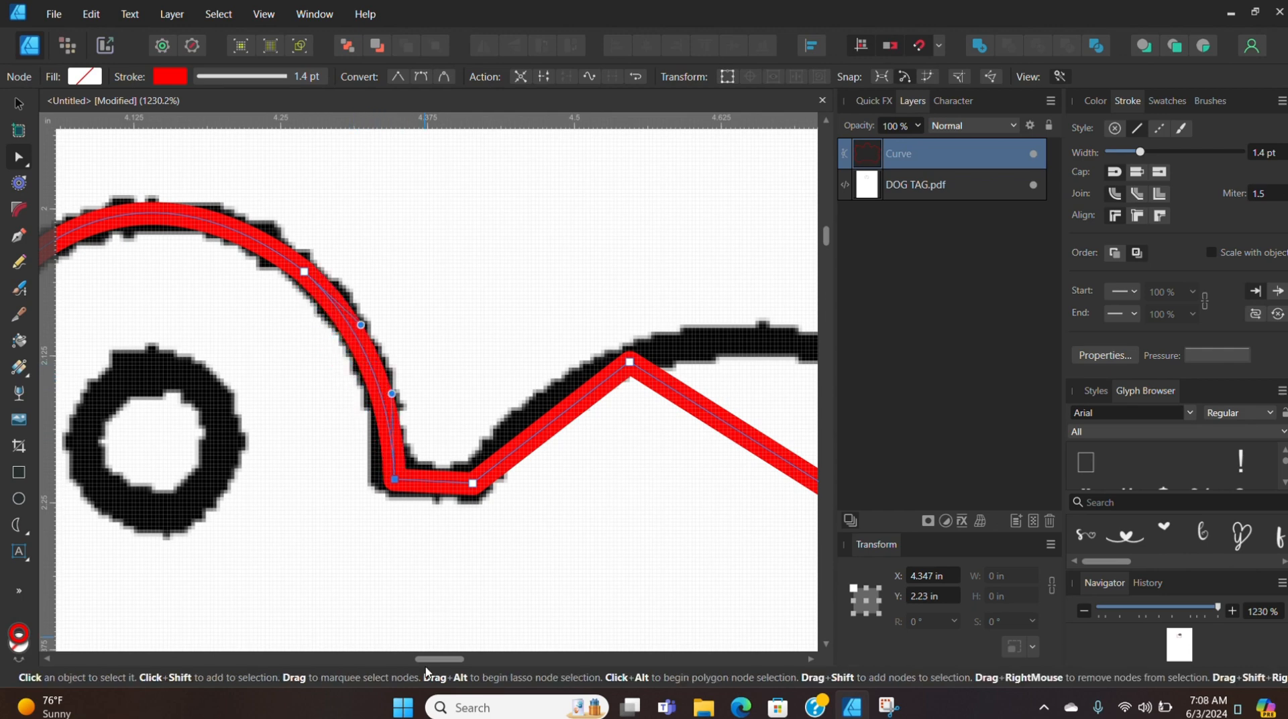
Step: Bend the segments around the upper right lobe, from the loop base to the right waist notch, and fine-tune their handles to the scan
{"action": "mouse_move", "coordinate": [453, 659]}
{"action": "left_mouse_down"}
{"action": "mouse_move", "coordinate": [481, 659]}
{"action": "mouse_move", "coordinate": [460, 659]}
{"action": "left_mouse_up"}
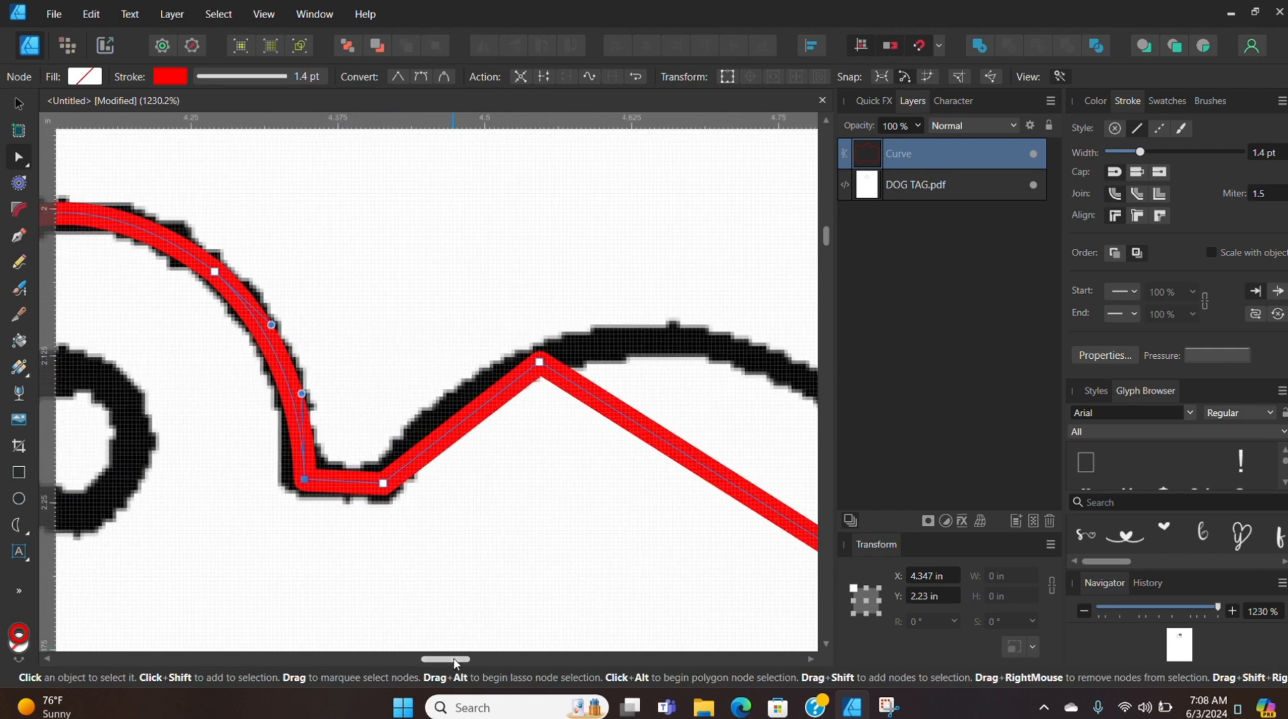
{"action": "left_click_drag", "start_coordinate": [450, 430], "coordinate": [440, 417]}
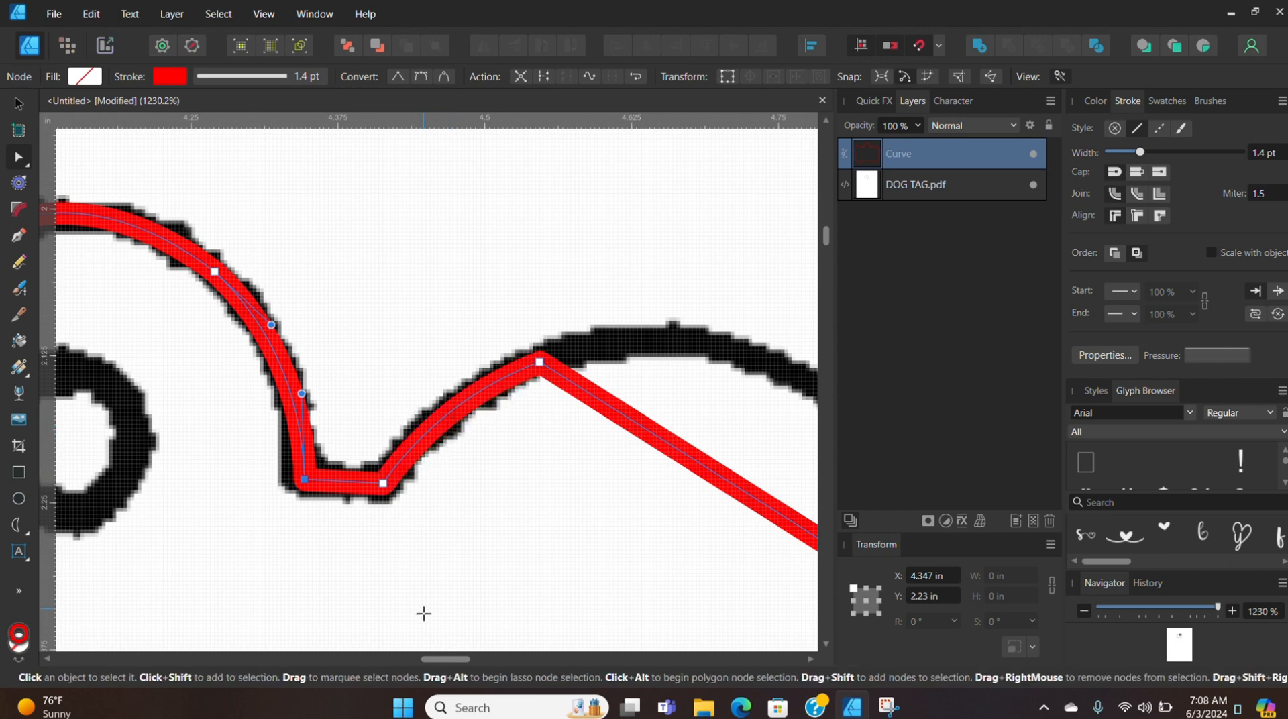
{"action": "left_click_drag", "start_coordinate": [448, 660], "coordinate": [466, 661]}
{"action": "scroll", "coordinate": [469, 617], "scroll_direction": "down", "scroll_amount": 2}
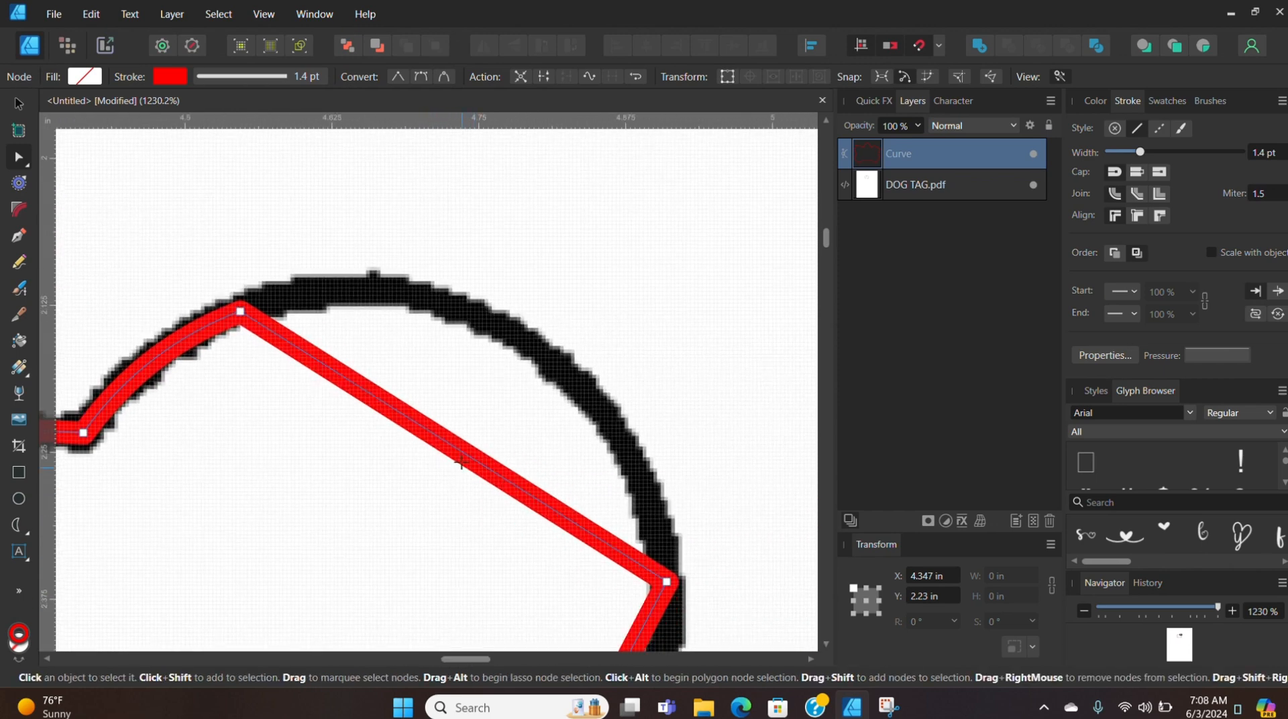
{"action": "left_click_drag", "start_coordinate": [447, 443], "coordinate": [514, 333]}
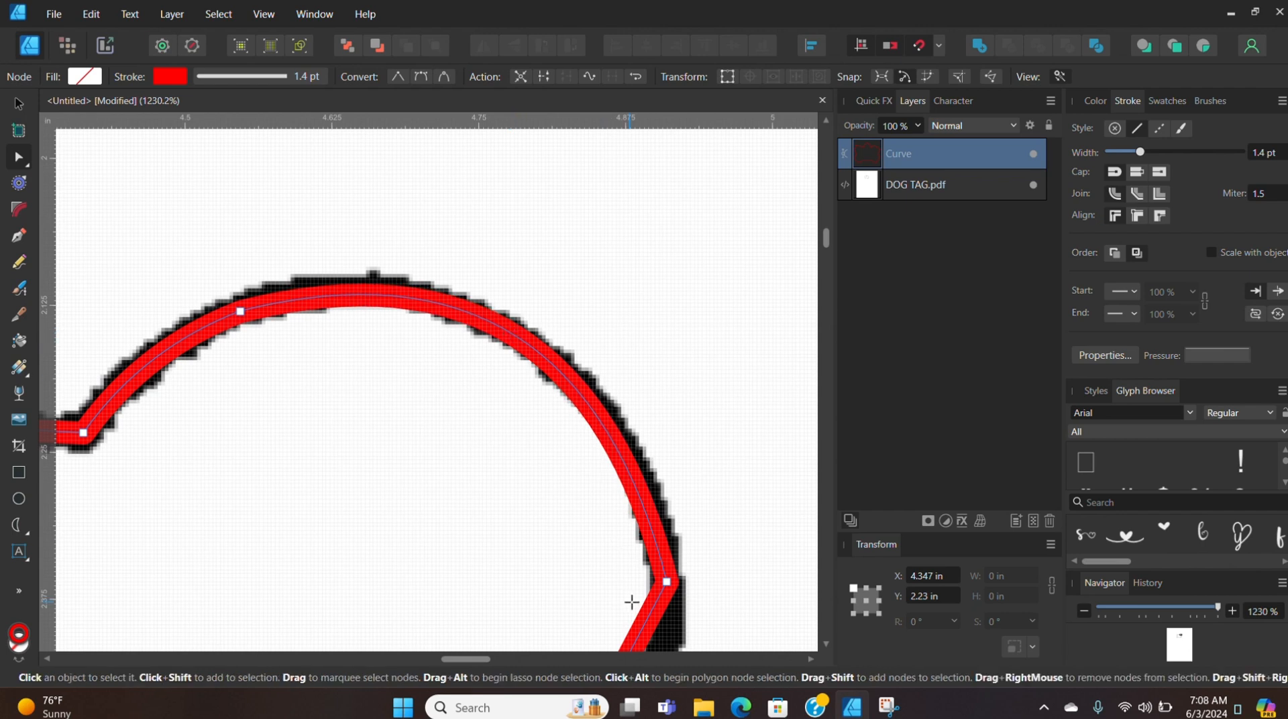
{"action": "left_click", "coordinate": [666, 581]}
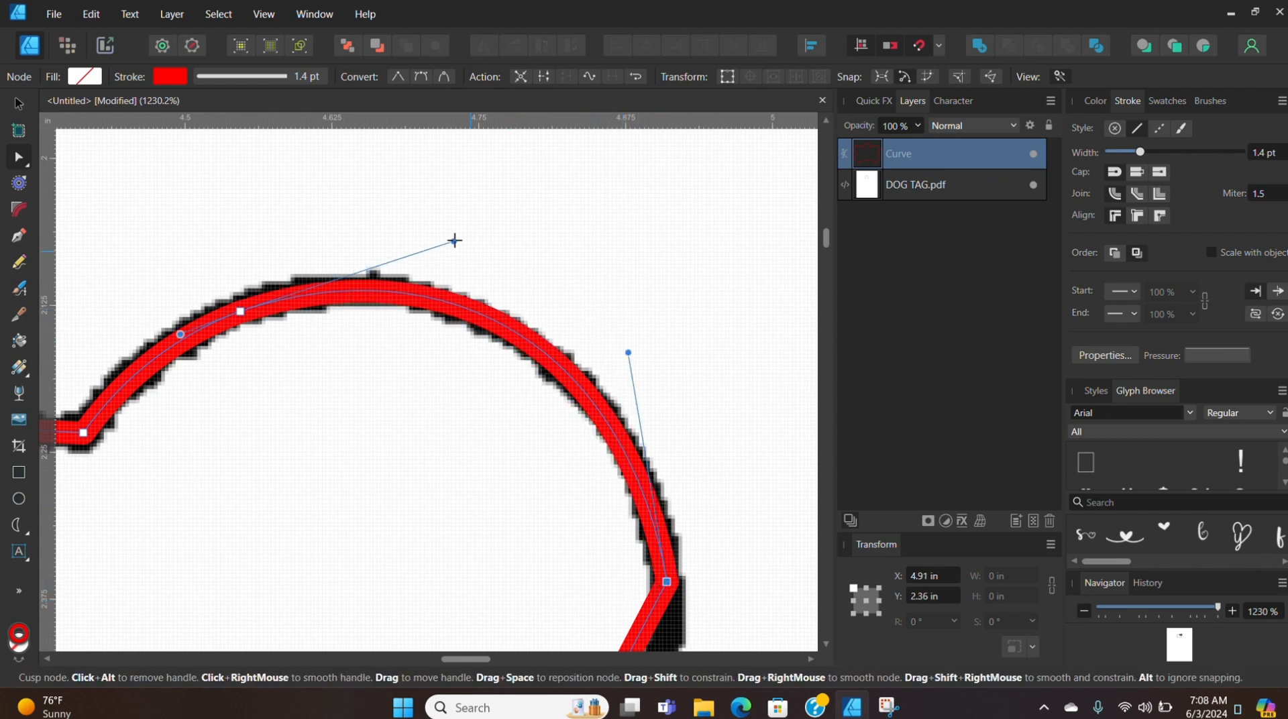
{"action": "scroll", "coordinate": [735, 541], "scroll_direction": "down", "scroll_amount": 10}
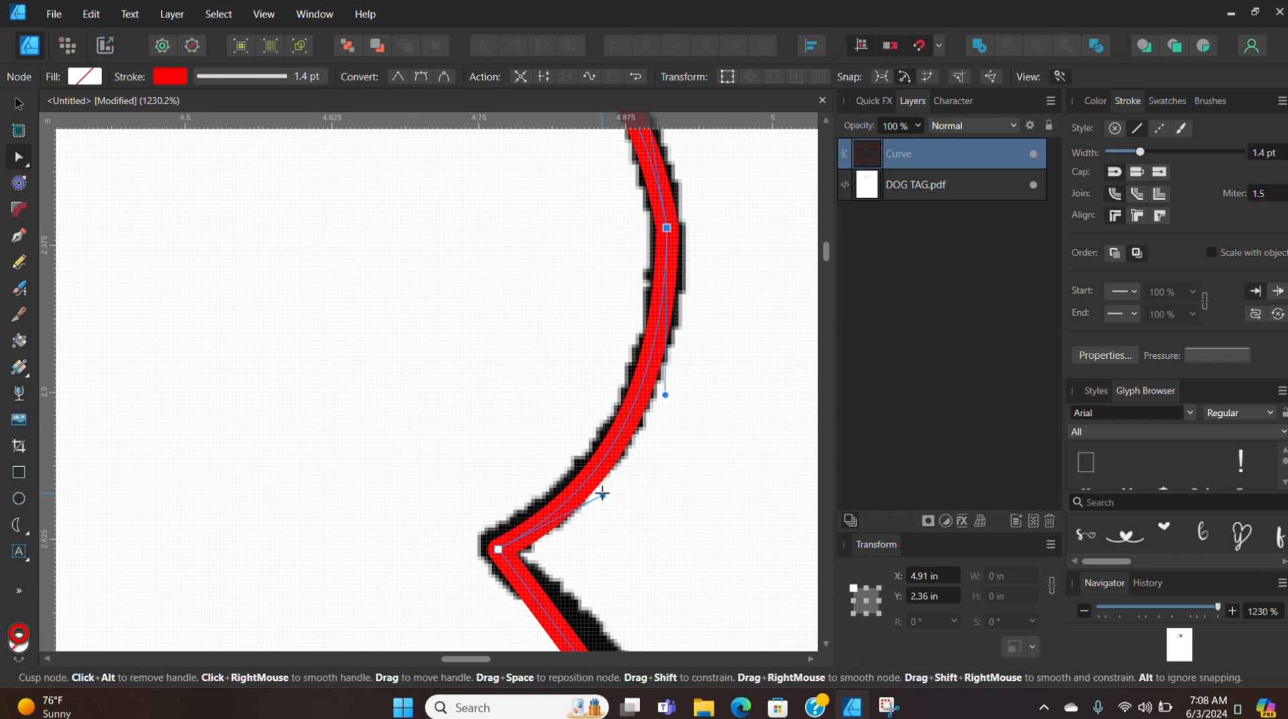
{"action": "left_click_drag", "start_coordinate": [603, 496], "coordinate": [591, 495]}
Step: Curve the lower right lobe's outer segments along the scan, raising the node on its underside and adjusting the curve to fit
{"action": "scroll", "coordinate": [588, 415], "scroll_direction": "down", "scroll_amount": 7}
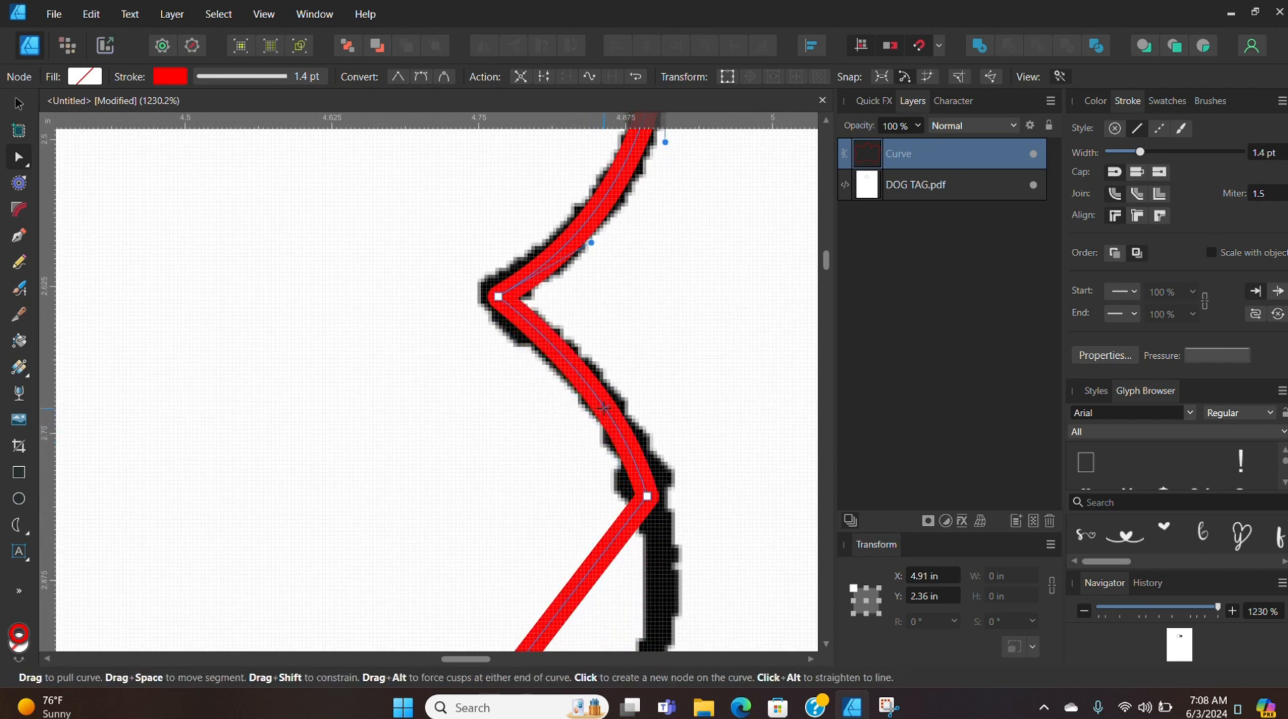
{"action": "scroll", "coordinate": [681, 442], "scroll_direction": "down", "scroll_amount": 9}
{"action": "left_click_drag", "start_coordinate": [495, 385], "coordinate": [607, 473]}
{"action": "scroll", "coordinate": [607, 472], "scroll_direction": "down", "scroll_amount": 2}
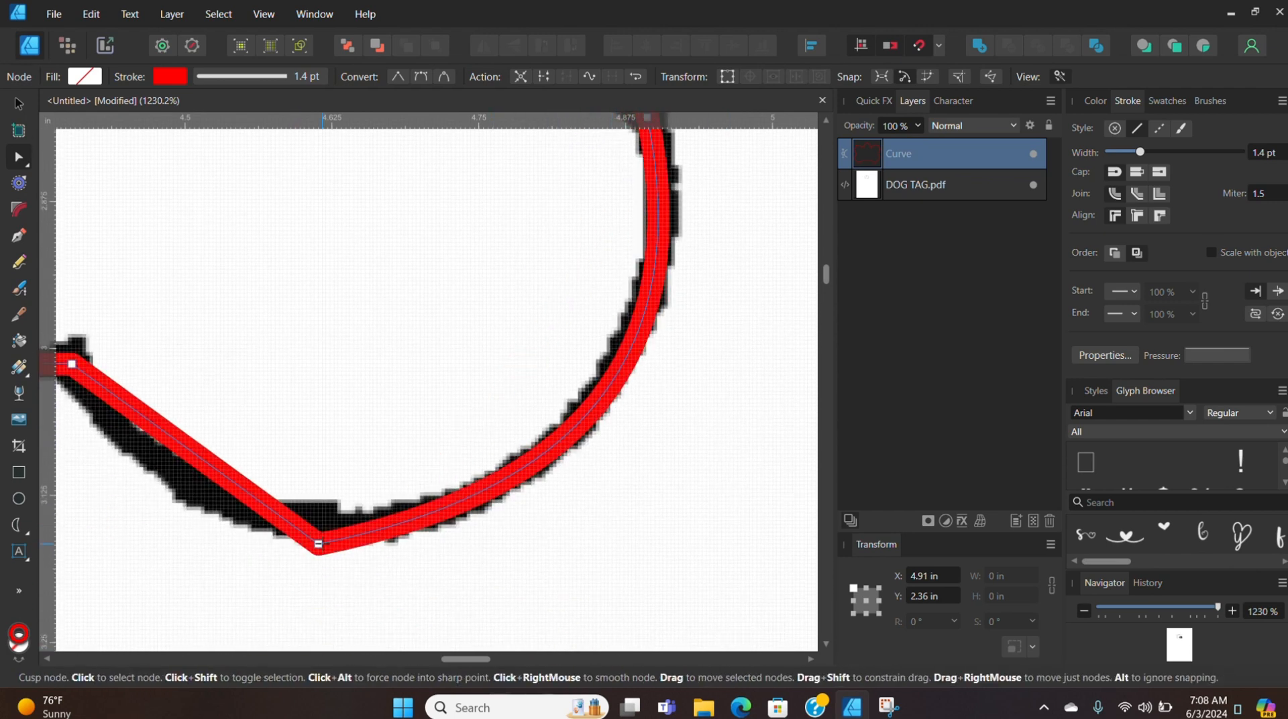
{"action": "left_click_drag", "start_coordinate": [318, 544], "coordinate": [319, 528]}
{"action": "left_click_drag", "start_coordinate": [576, 477], "coordinate": [525, 532]}
{"action": "scroll", "coordinate": [624, 468], "scroll_direction": "up", "scroll_amount": 2}
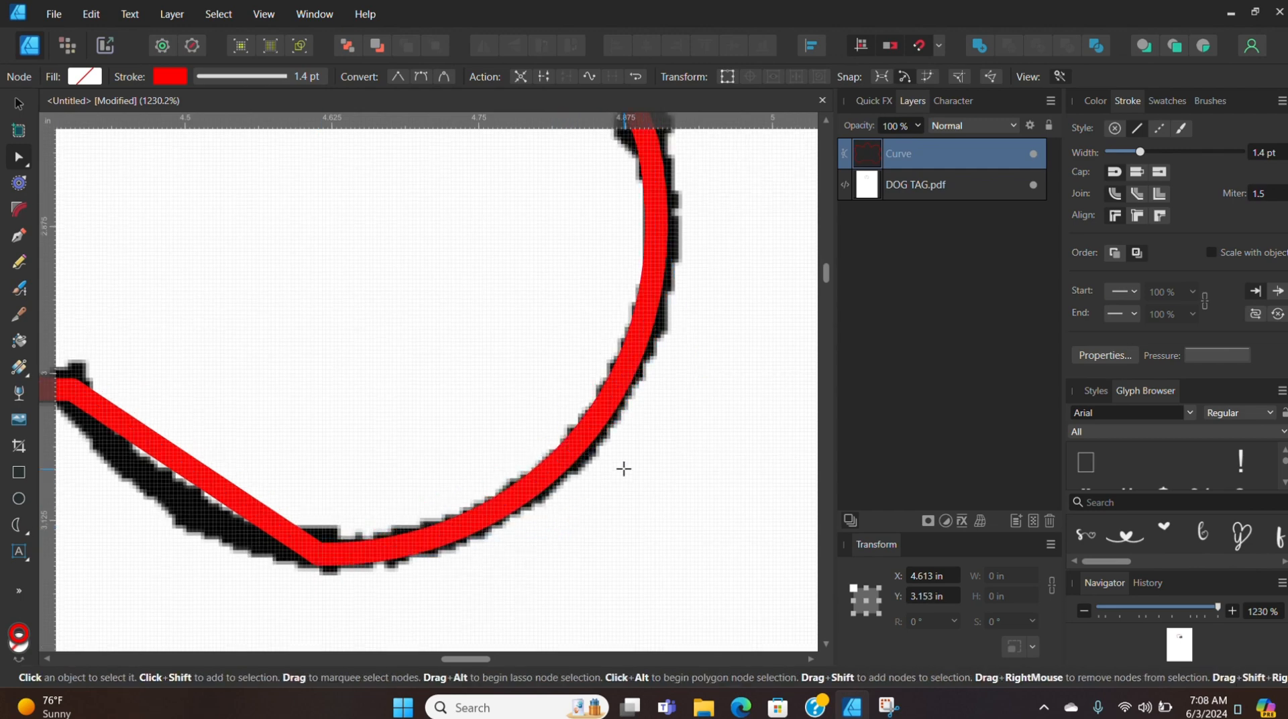
Step: Bend the segment between the lower right lobe's underside and the straight bottom edge onto the scanned curve
{"action": "scroll", "coordinate": [636, 589], "scroll_direction": "left", "scroll_amount": 10}
{"action": "scroll", "coordinate": [636, 589], "scroll_direction": "down", "scroll_amount": 3}
{"action": "scroll", "coordinate": [635, 589], "scroll_direction": "right", "scroll_amount": 4}
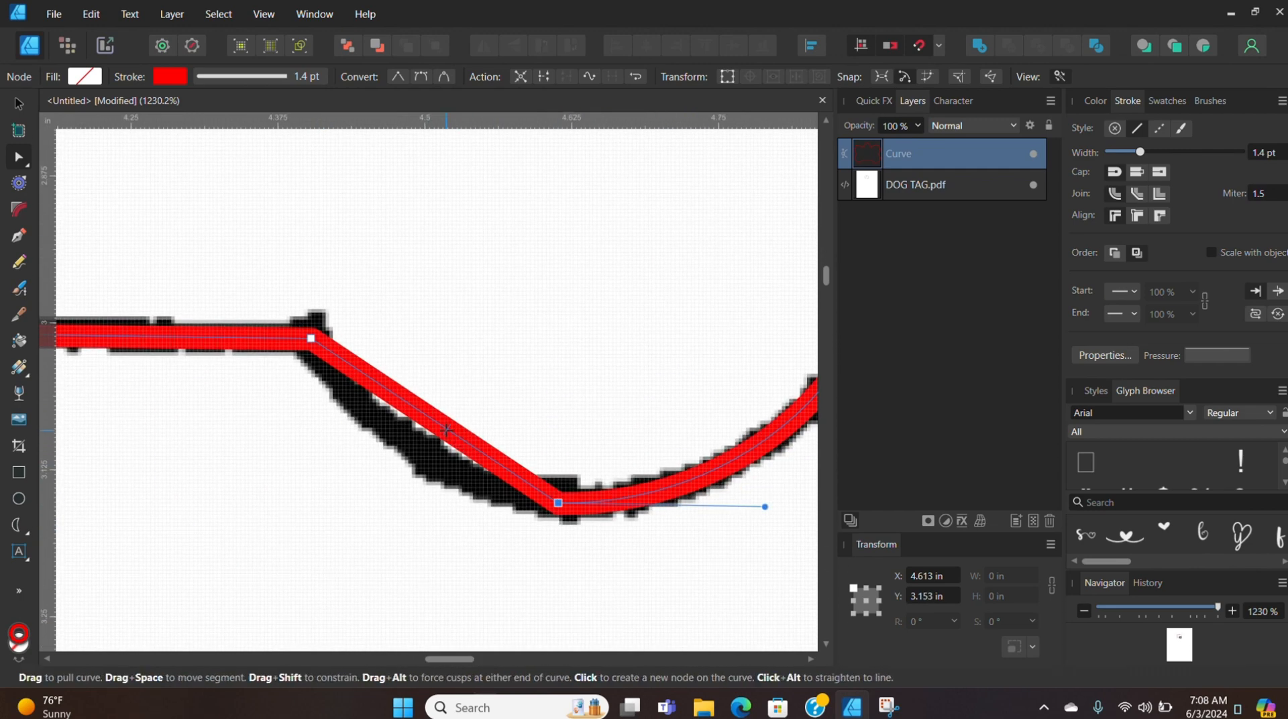
{"action": "left_click_drag", "start_coordinate": [446, 429], "coordinate": [422, 452]}
Step: Bend the three segments of the lower left lobe, from the bottom edge around to the left waist notch, onto the scan
{"action": "left_click_drag", "start_coordinate": [448, 660], "coordinate": [393, 660]}
{"action": "left_click_drag", "start_coordinate": [402, 419], "coordinate": [429, 439]}
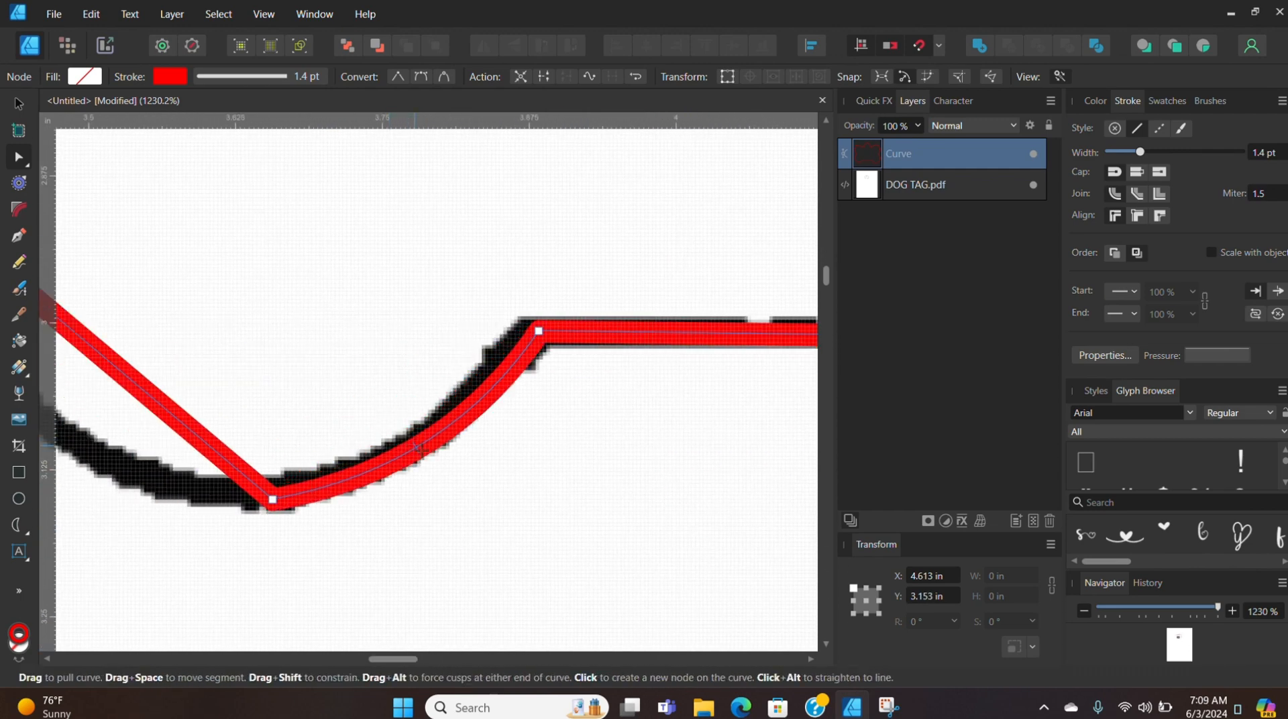
{"action": "left_click_drag", "start_coordinate": [407, 661], "coordinate": [389, 664]}
{"action": "left_click_drag", "start_coordinate": [362, 356], "coordinate": [296, 419]}
{"action": "scroll", "coordinate": [333, 328], "scroll_direction": "up", "scroll_amount": 7}
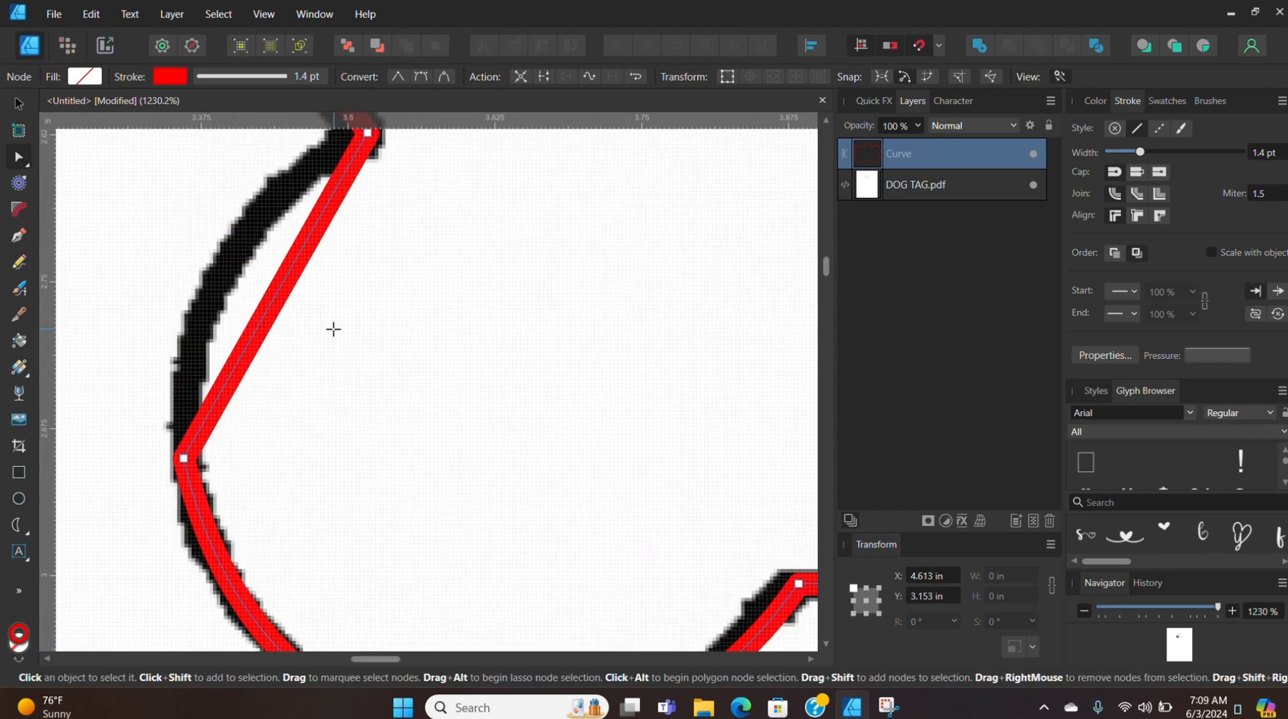
{"action": "left_click_drag", "start_coordinate": [287, 308], "coordinate": [225, 305]}
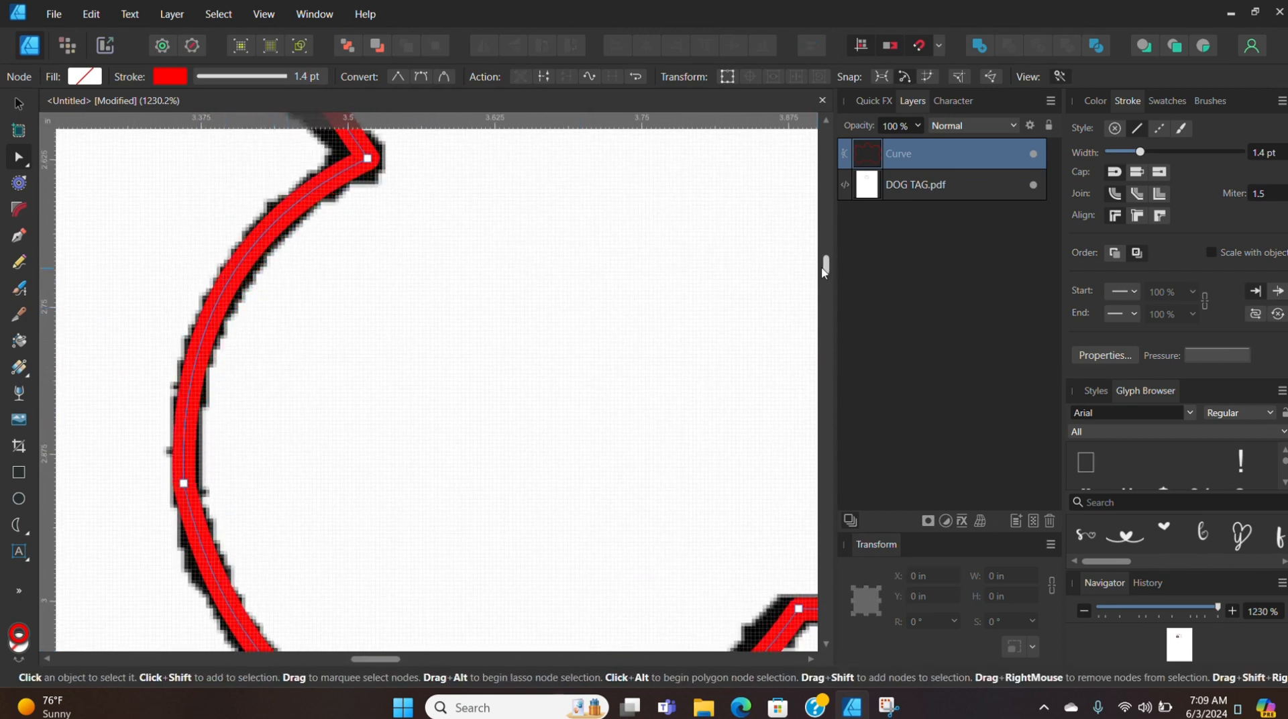
Step: Curve the upper left lobe's outer side from the waist notch upward and lower its top node onto the scanned line
{"action": "scroll", "coordinate": [262, 482], "scroll_direction": "up", "scroll_amount": 11}
{"action": "left_click_drag", "start_coordinate": [263, 483], "coordinate": [250, 488]}
{"action": "scroll", "coordinate": [512, 363], "scroll_direction": "up", "scroll_amount": 5}
{"action": "left_click_drag", "start_coordinate": [276, 371], "coordinate": [236, 362]}
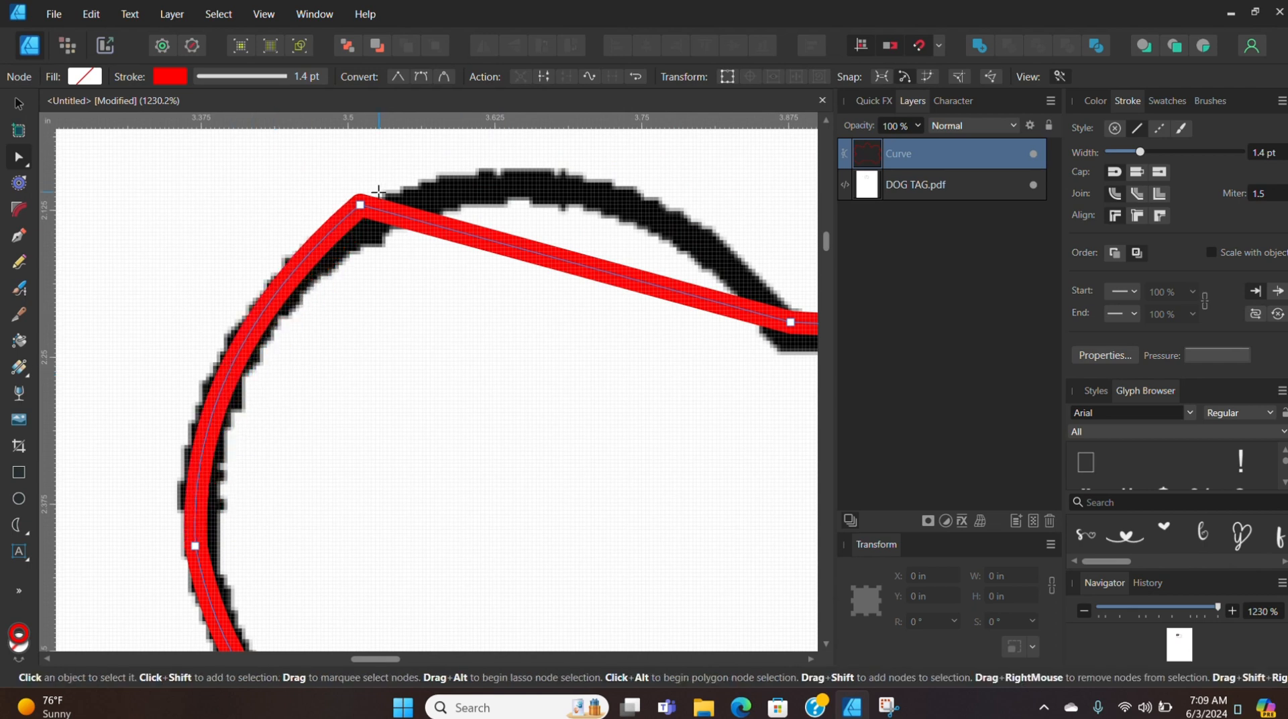
{"action": "left_click_drag", "start_coordinate": [361, 205], "coordinate": [360, 216]}
Step: Bend the upper left lobe's top segment over the scanned arc, then reposition its end node beside the loop and refine the handle
{"action": "left_click_drag", "start_coordinate": [381, 659], "coordinate": [394, 660]}
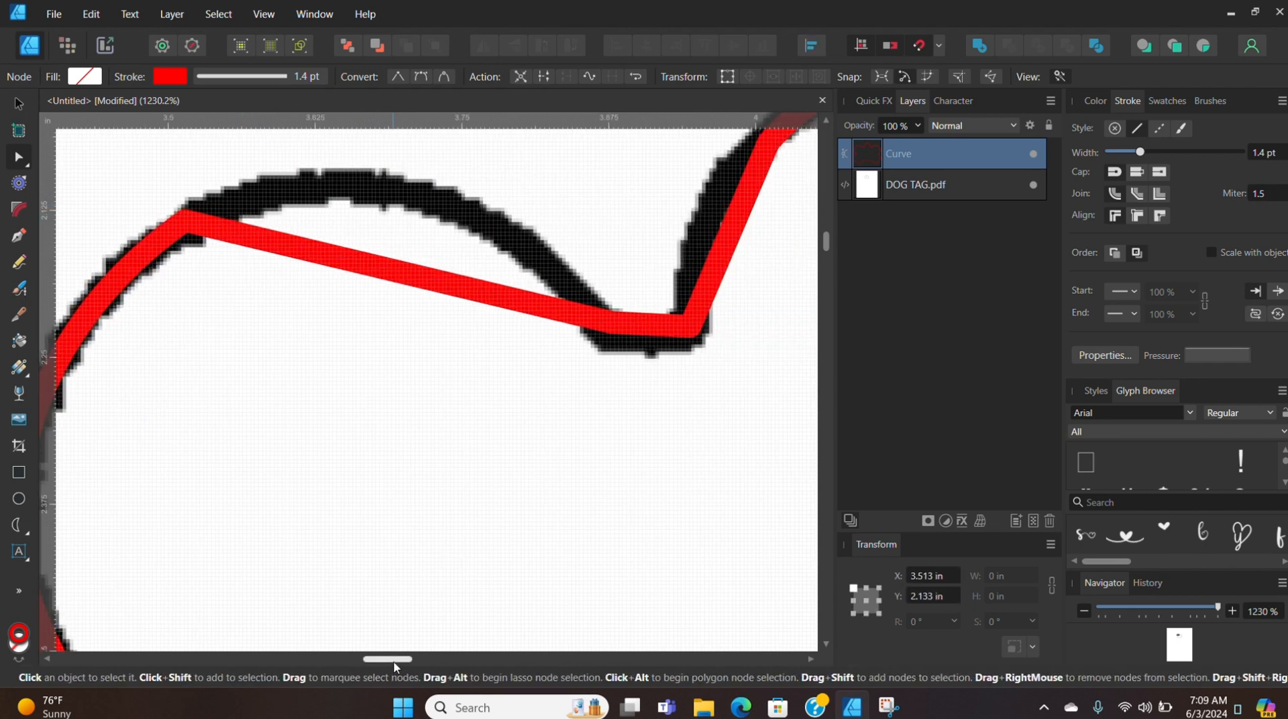
{"action": "mouse_move", "coordinate": [402, 268]}
{"action": "left_mouse_down"}
{"action": "mouse_move", "coordinate": [411, 186]}
{"action": "mouse_move", "coordinate": [419, 193]}
{"action": "left_mouse_up"}
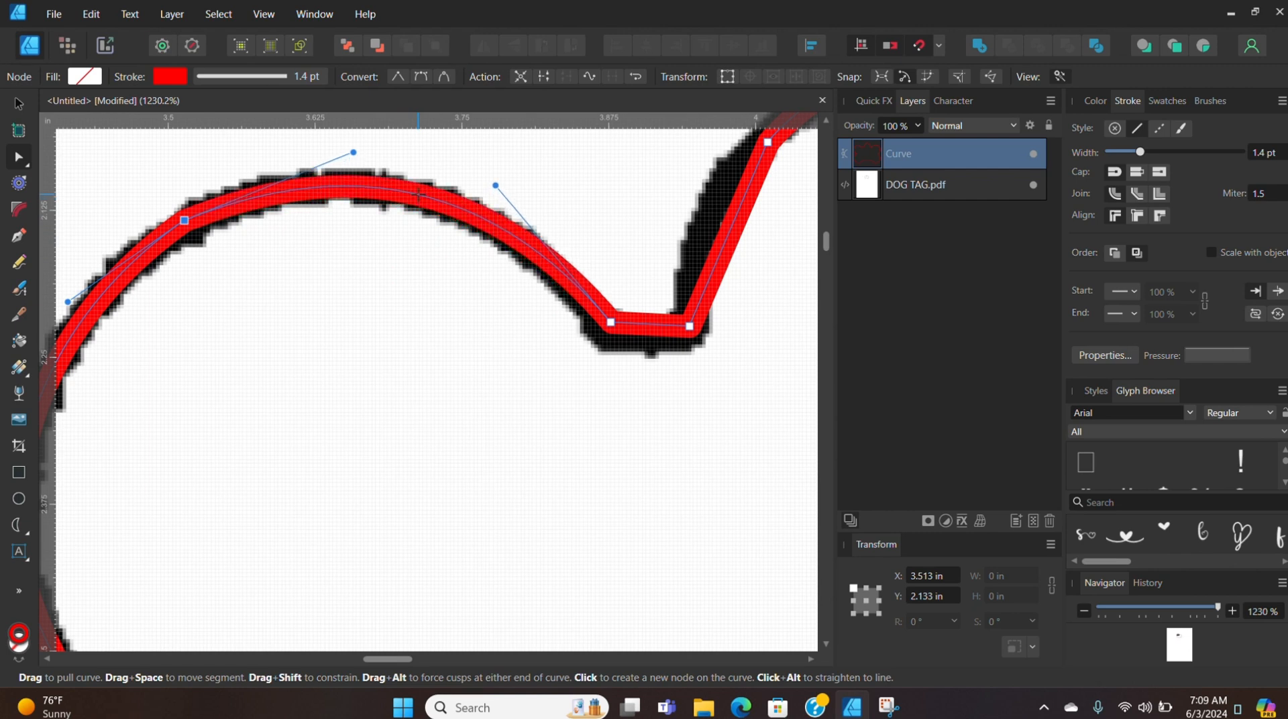
{"action": "left_click_drag", "start_coordinate": [610, 322], "coordinate": [606, 333]}
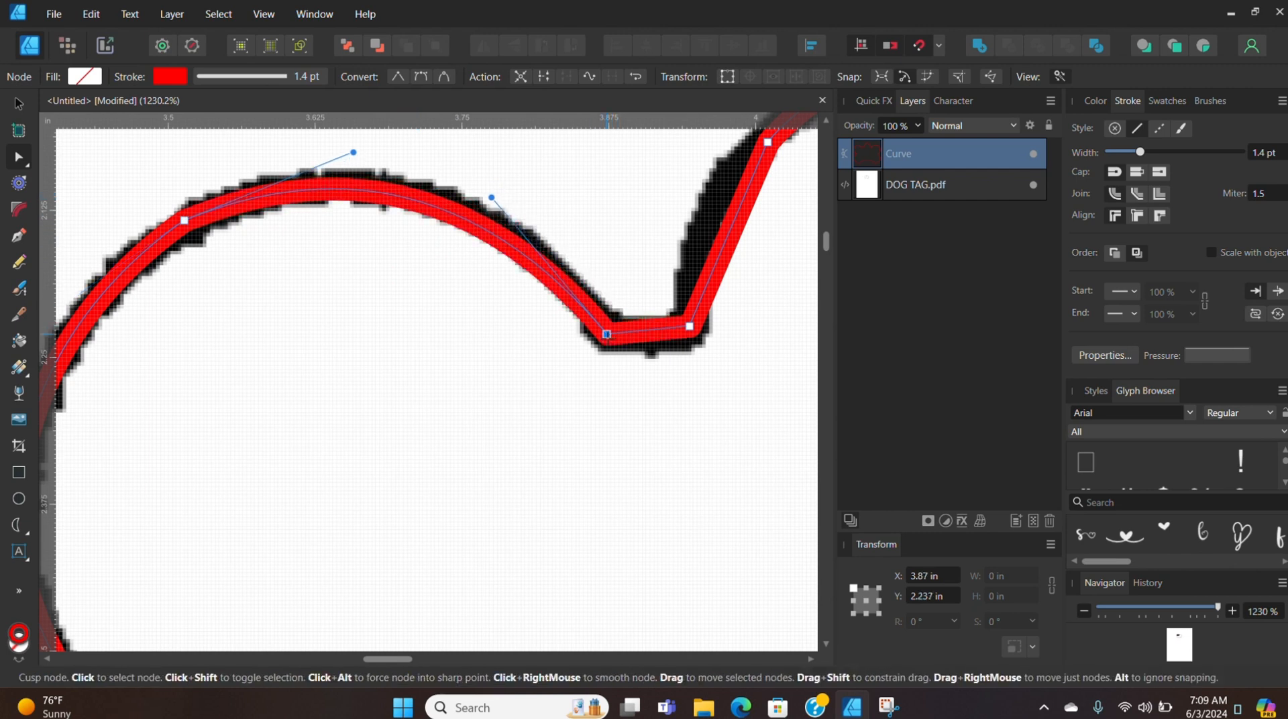
{"action": "left_click_drag", "start_coordinate": [491, 198], "coordinate": [499, 180]}
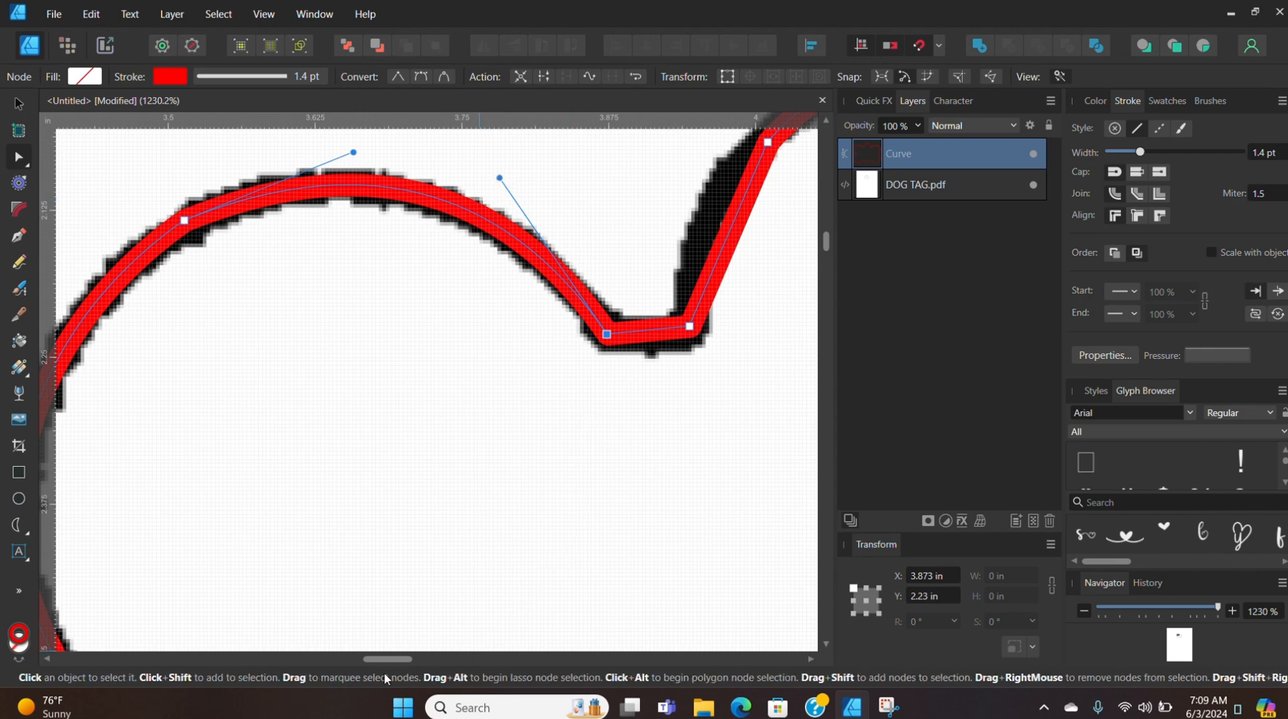
Step: Move the node at the loop's left base to X 3.94 in, Y 2.23 in and bend the loop's left side onto the scan
{"action": "left_click_drag", "start_coordinate": [388, 659], "coordinate": [417, 658]}
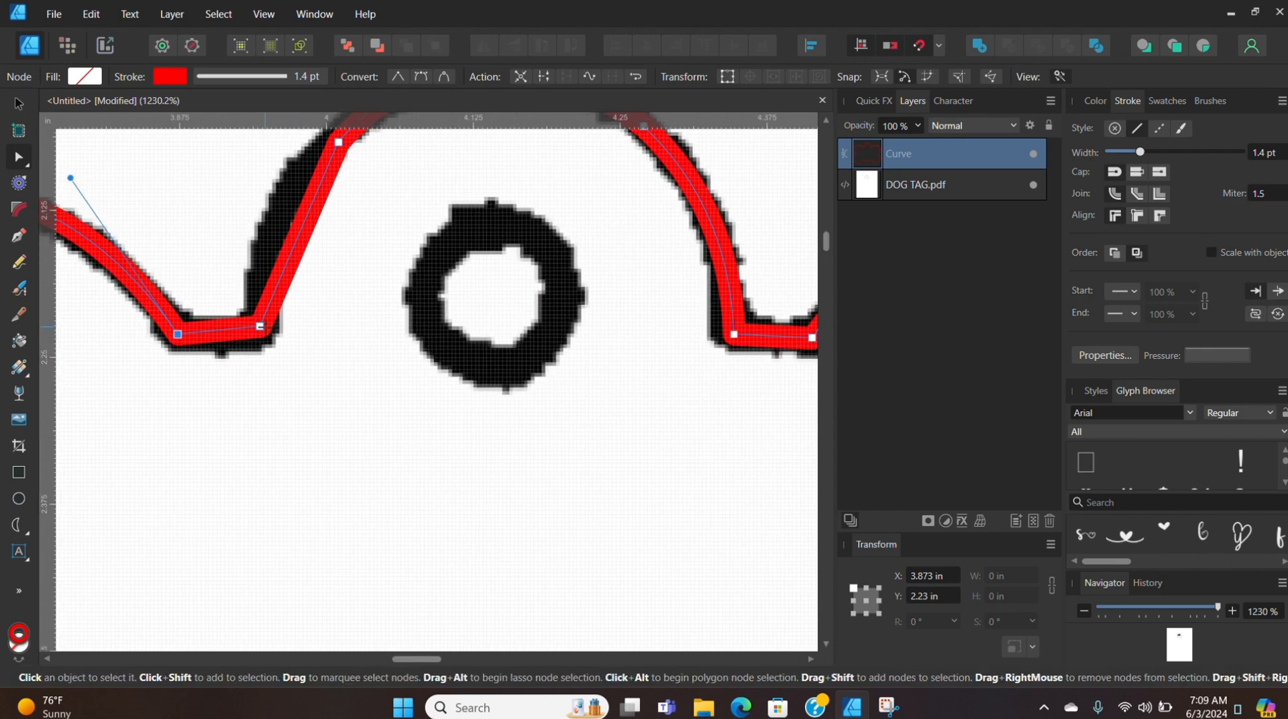
{"action": "left_click_drag", "start_coordinate": [260, 327], "coordinate": [256, 334]}
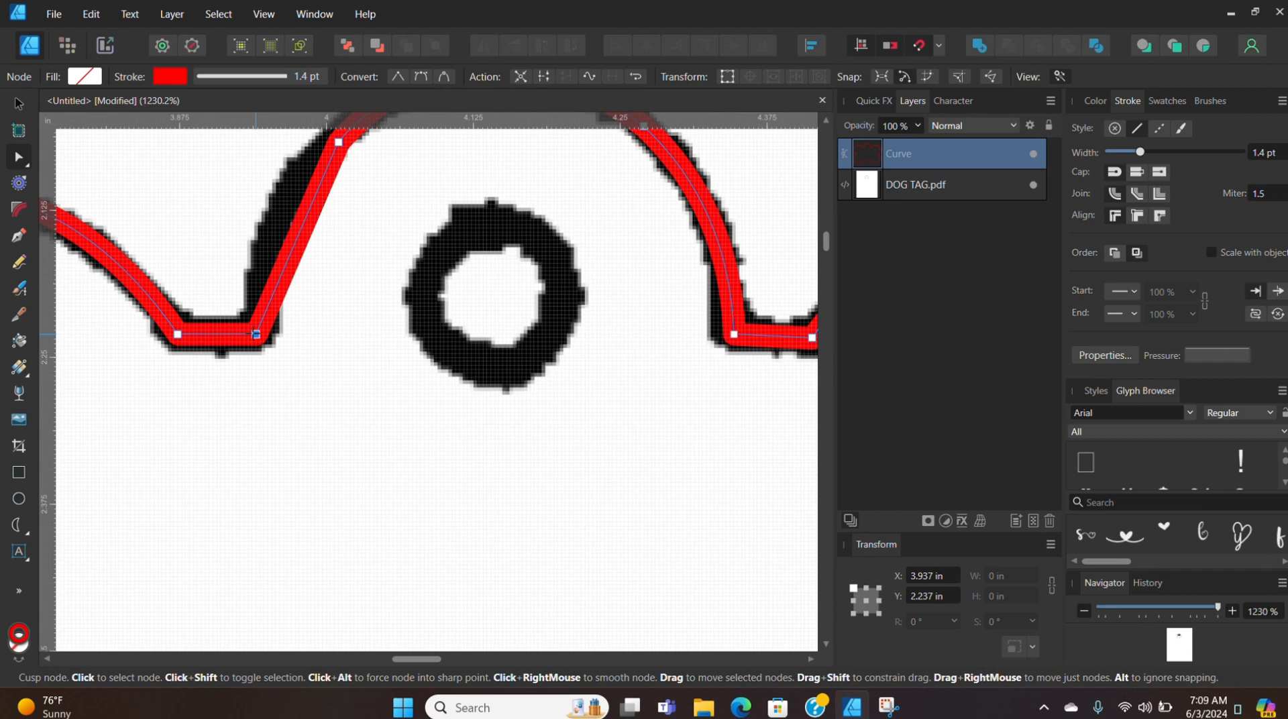
{"action": "scroll", "coordinate": [257, 333], "scroll_direction": "up", "scroll_amount": 3}
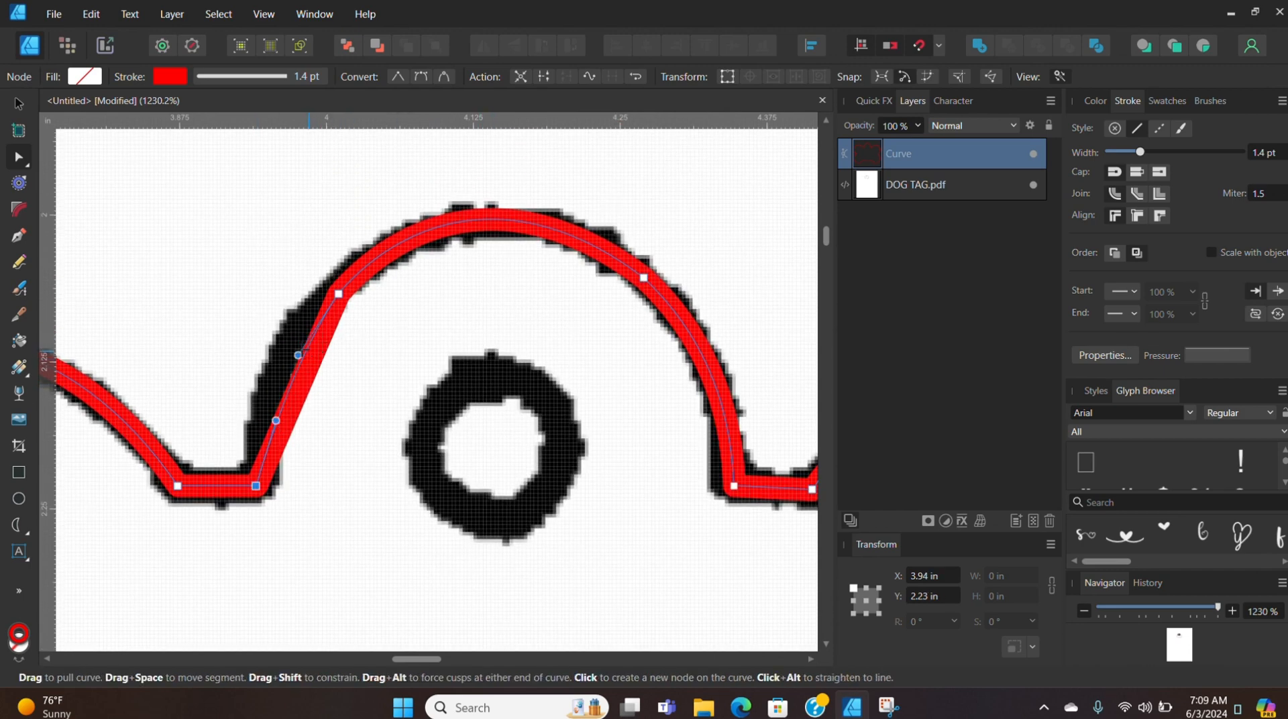
{"action": "left_click_drag", "start_coordinate": [308, 349], "coordinate": [274, 345]}
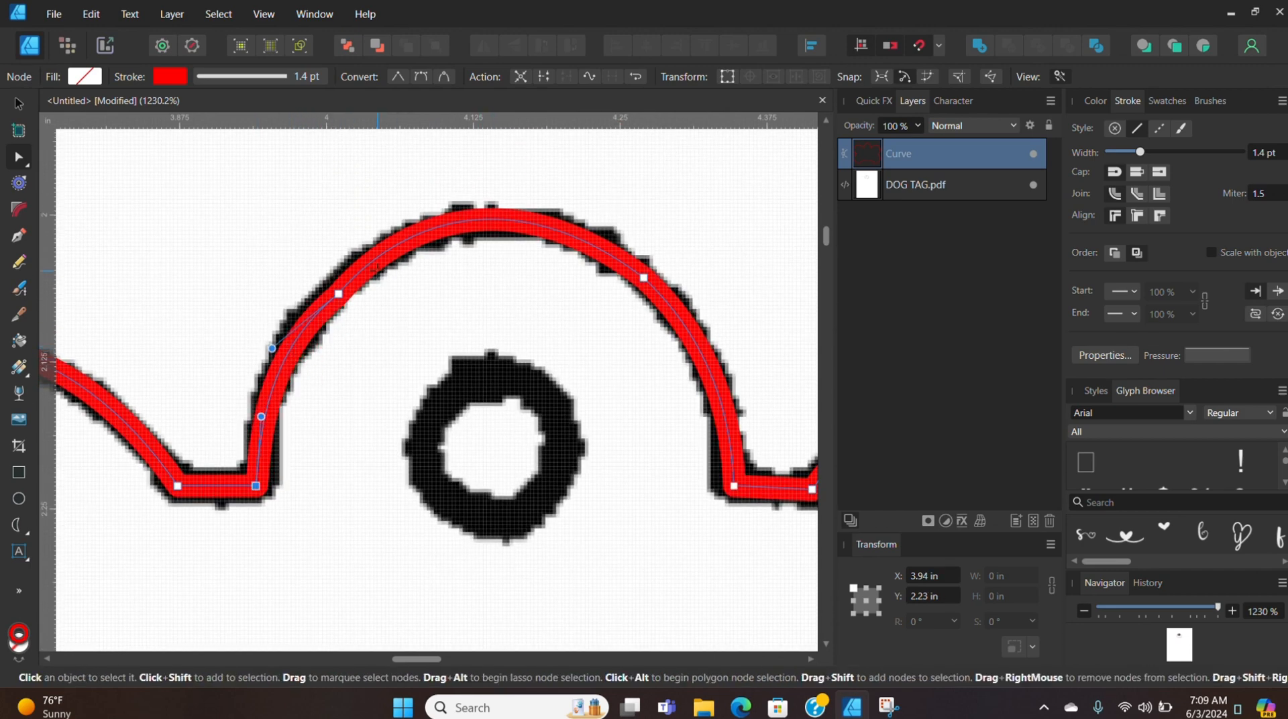
Step: Refine the loop's crown by nudging its upper left node up to Y 2.063 in and adjusting both curve handles
{"action": "left_click", "coordinate": [339, 293]}
{"action": "key", "text": "Up"}
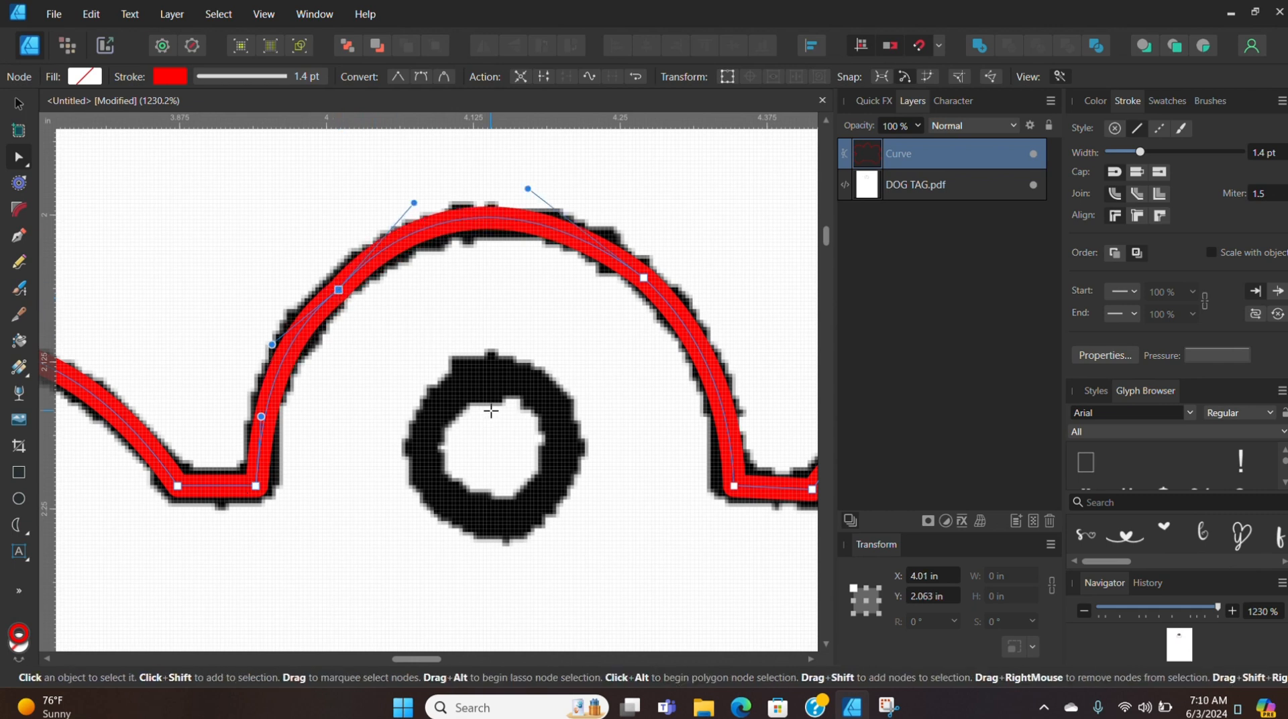
{"action": "scroll", "coordinate": [493, 406], "scroll_direction": "down", "scroll_amount": 1}
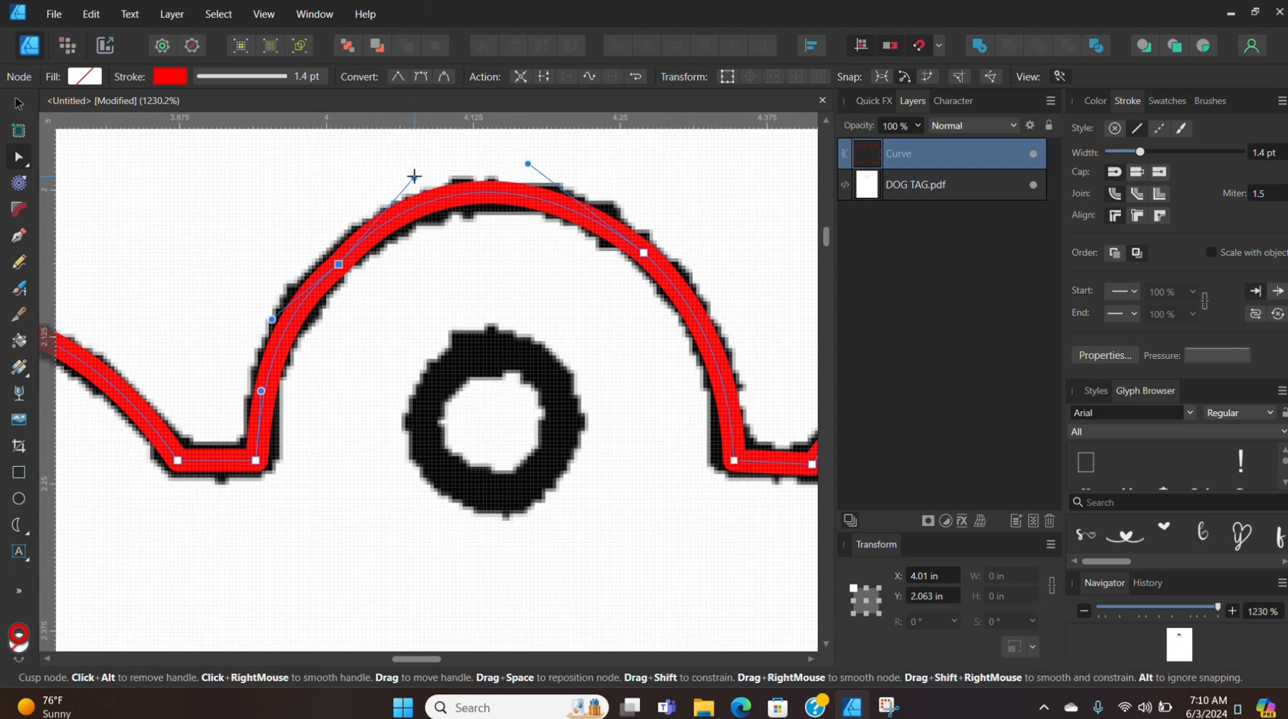
{"action": "left_click_drag", "start_coordinate": [417, 180], "coordinate": [416, 186]}
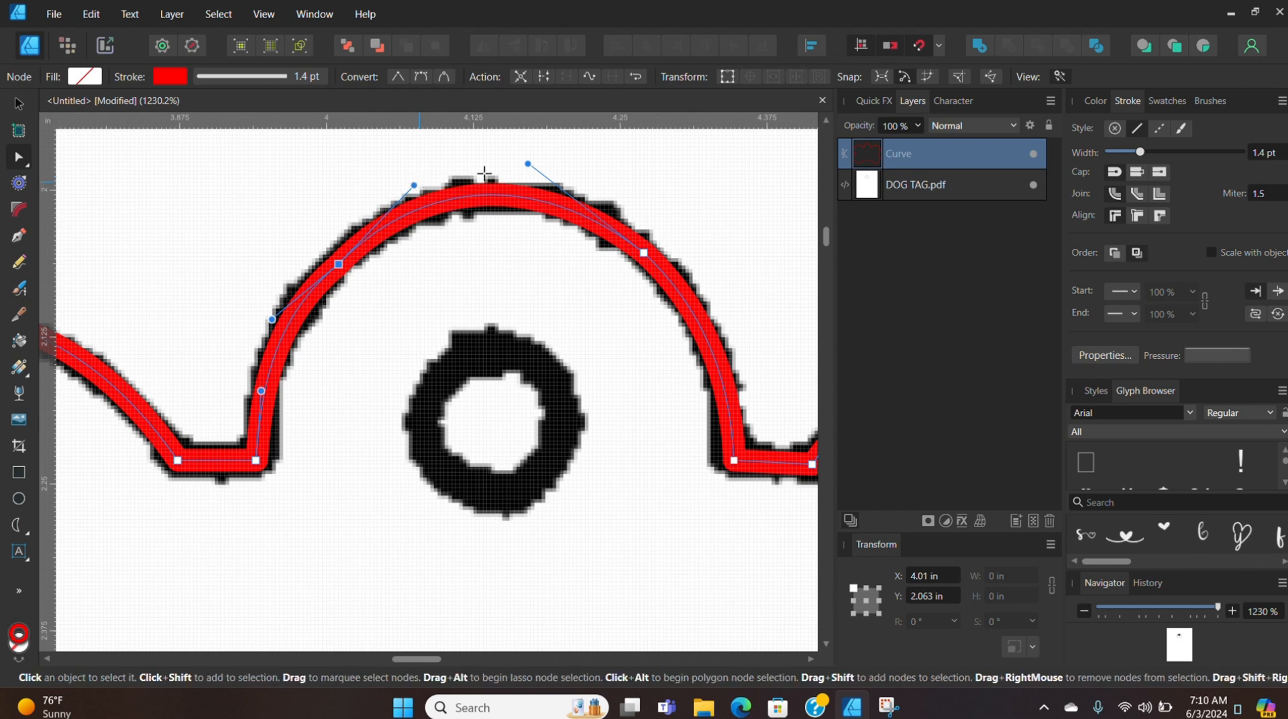
{"action": "left_click_drag", "start_coordinate": [527, 164], "coordinate": [534, 175]}
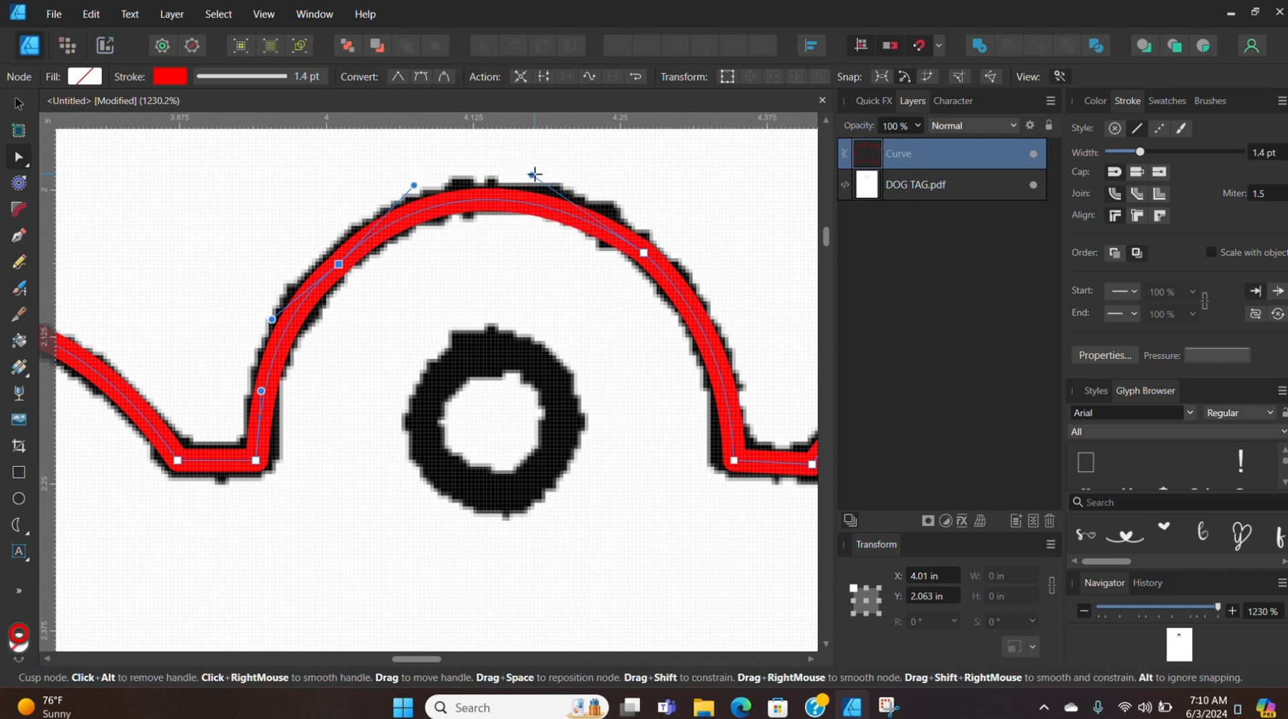
Step: Draw a circle about 0.113 in across over the scanned tag hole, remove its fill and centre it on the hole
{"action": "left_click", "coordinate": [19, 105]}
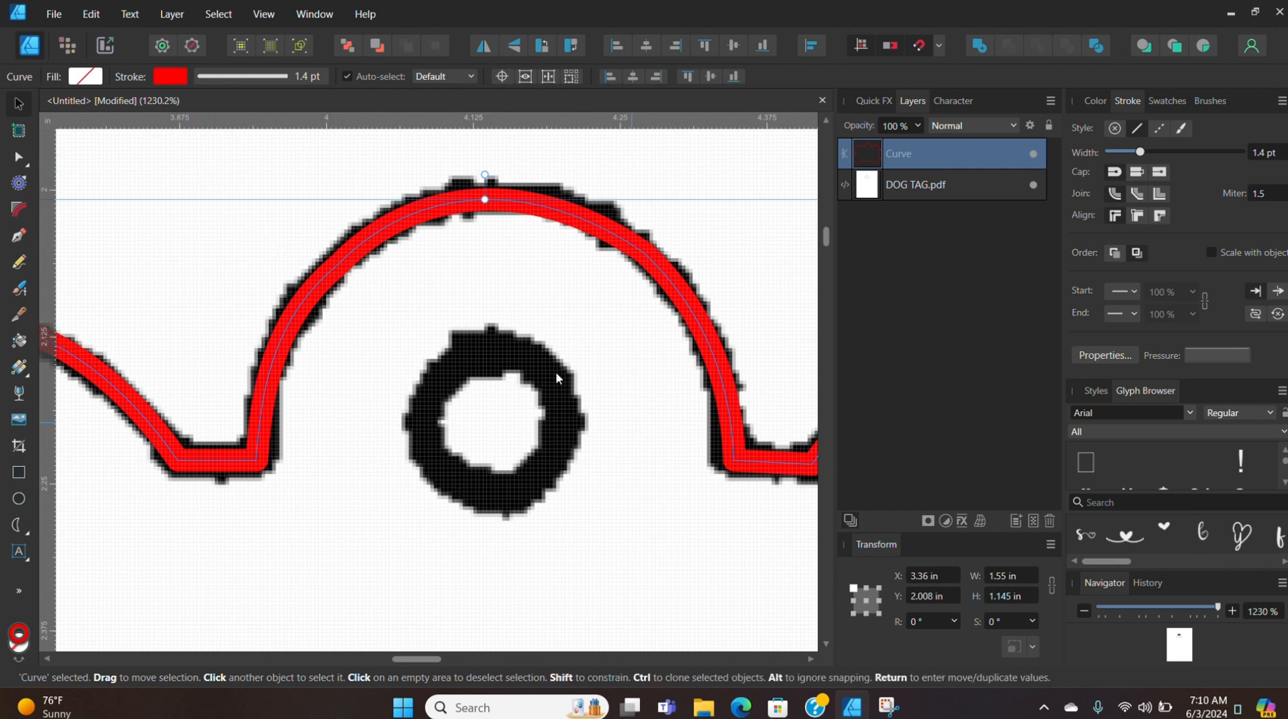
{"action": "left_click", "coordinate": [19, 499]}
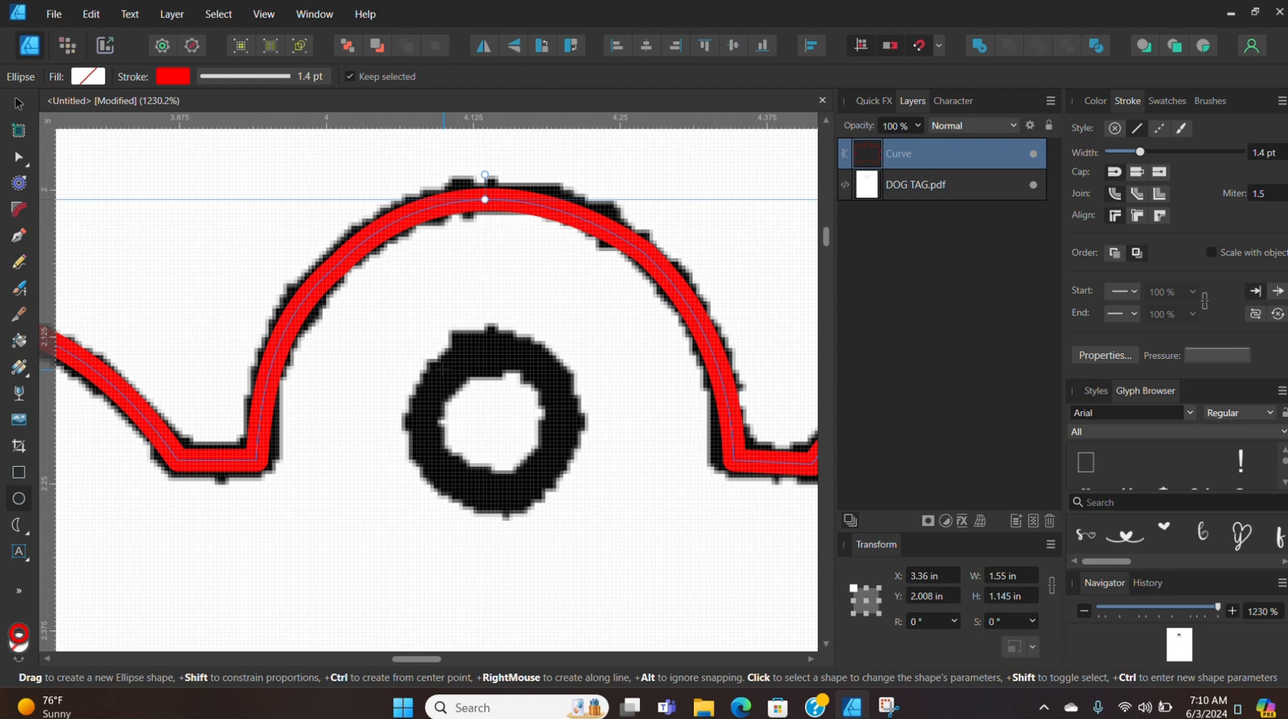
{"action": "left_click_drag", "start_coordinate": [439, 350], "coordinate": [572, 483]}
{"action": "left_click", "coordinate": [1095, 102]}
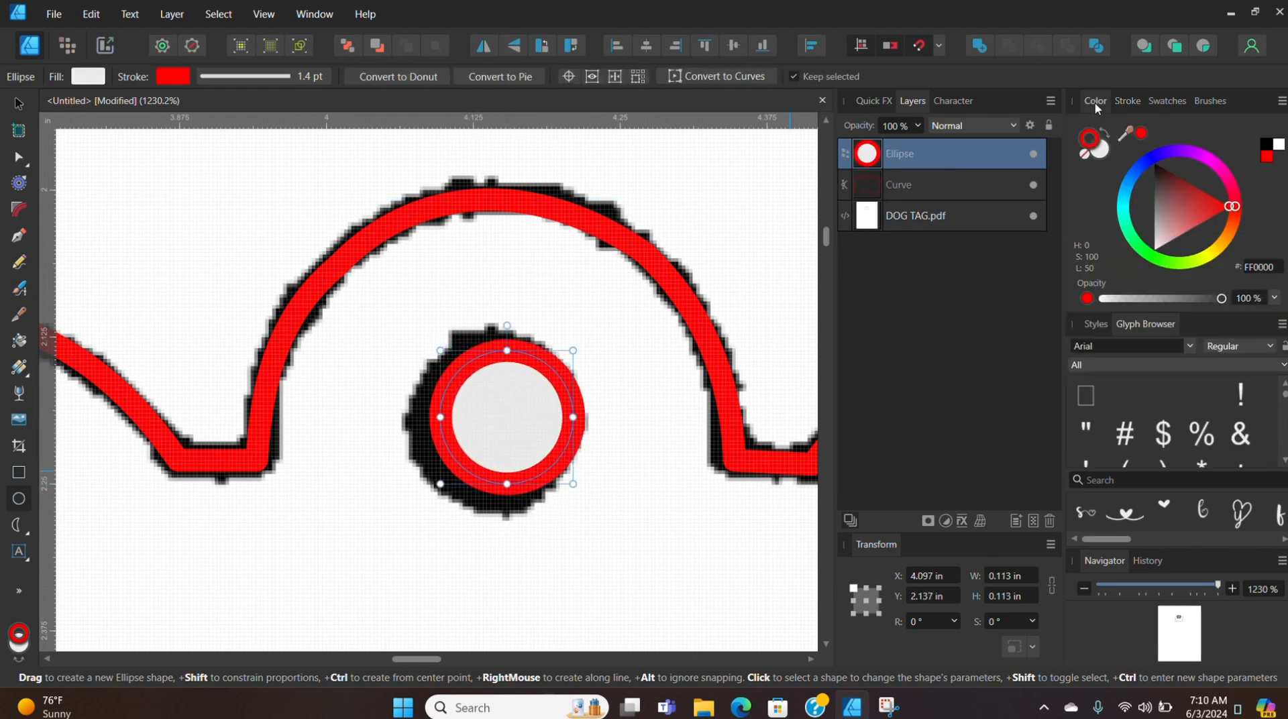
{"action": "left_click", "coordinate": [1084, 156]}
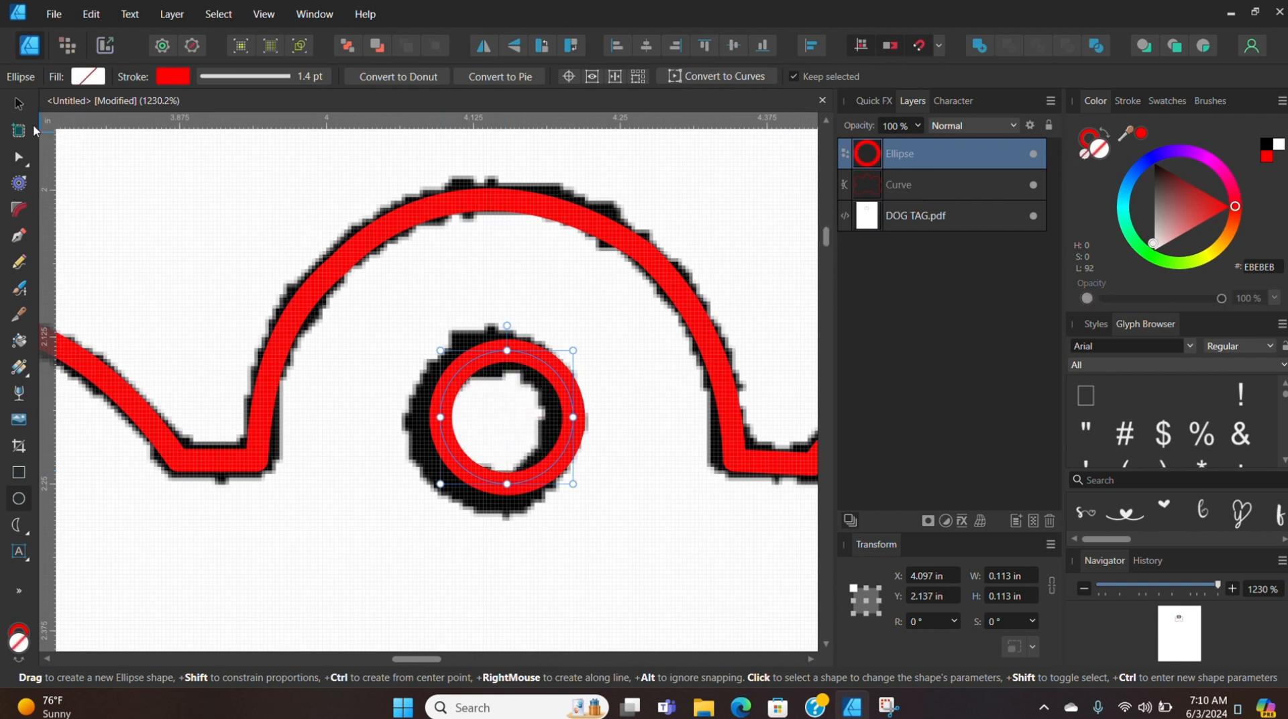
{"action": "left_click", "coordinate": [20, 104]}
{"action": "left_click_drag", "start_coordinate": [568, 386], "coordinate": [557, 391]}
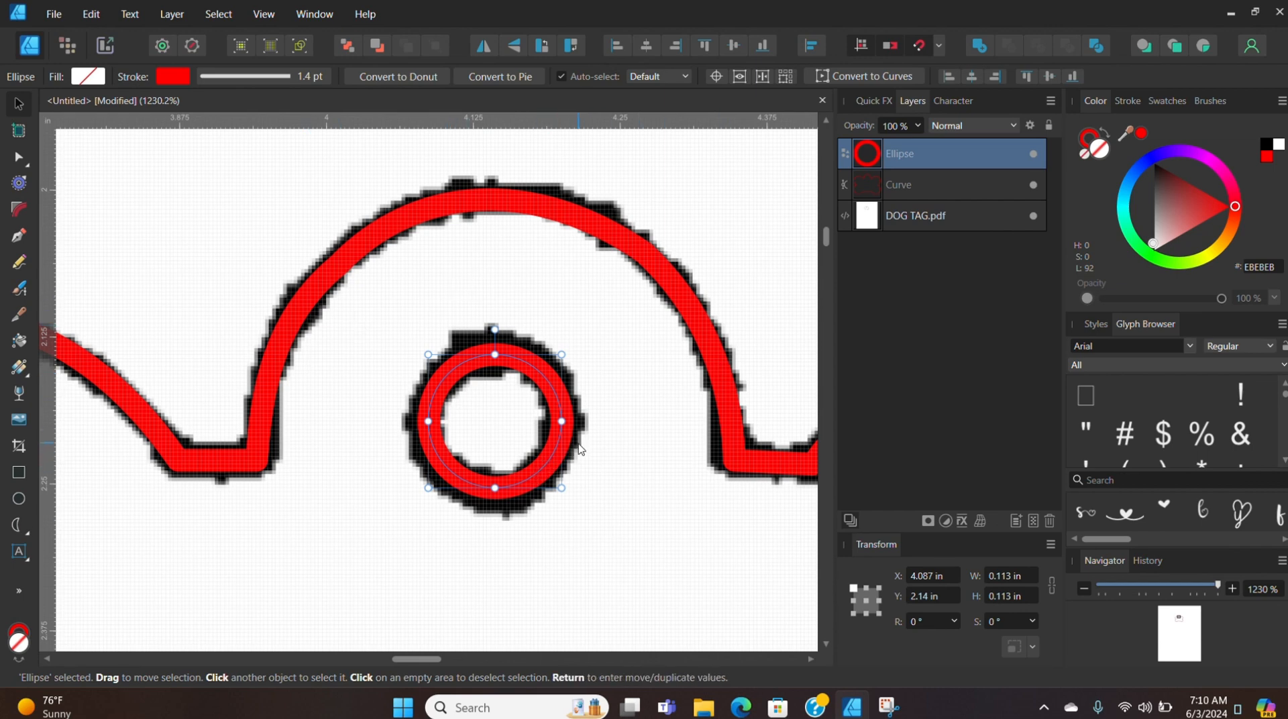
Step: Rename the traced bone outline's layer to ACTUAL
{"action": "scroll", "coordinate": [584, 375], "scroll_direction": "down", "scroll_amount": 8}
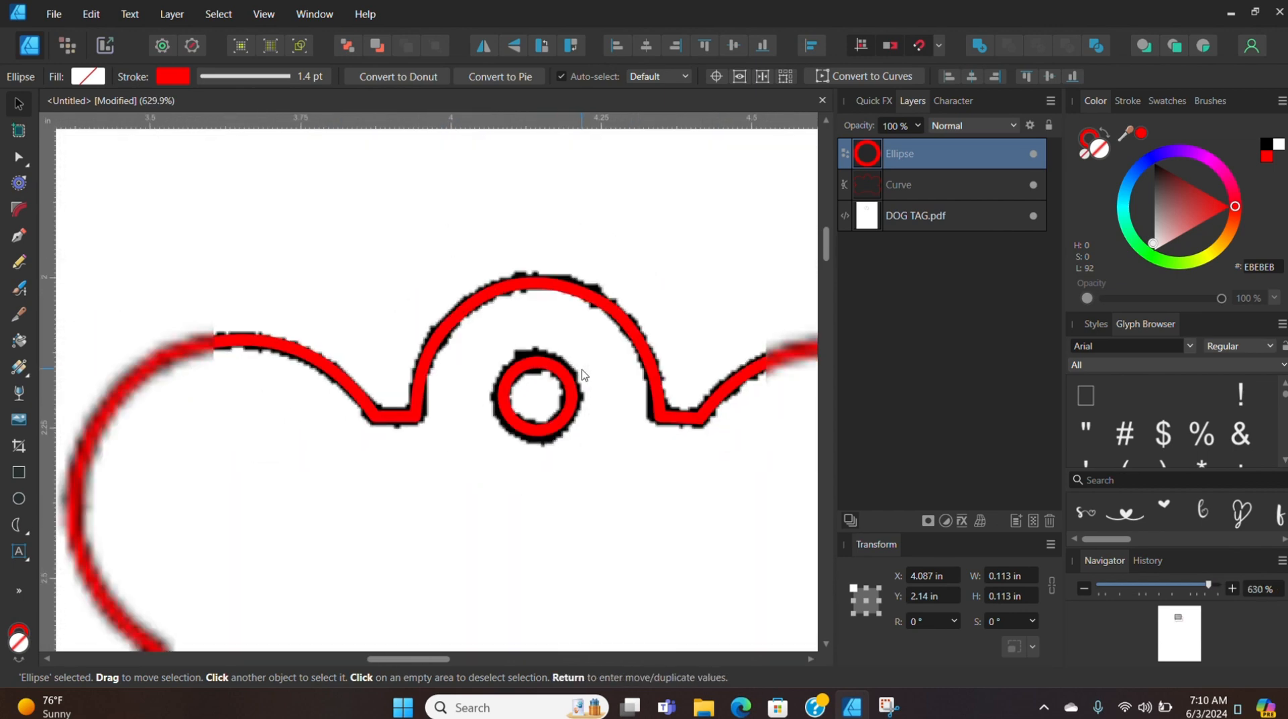
{"action": "scroll", "coordinate": [581, 371], "scroll_direction": "down", "scroll_amount": 2}
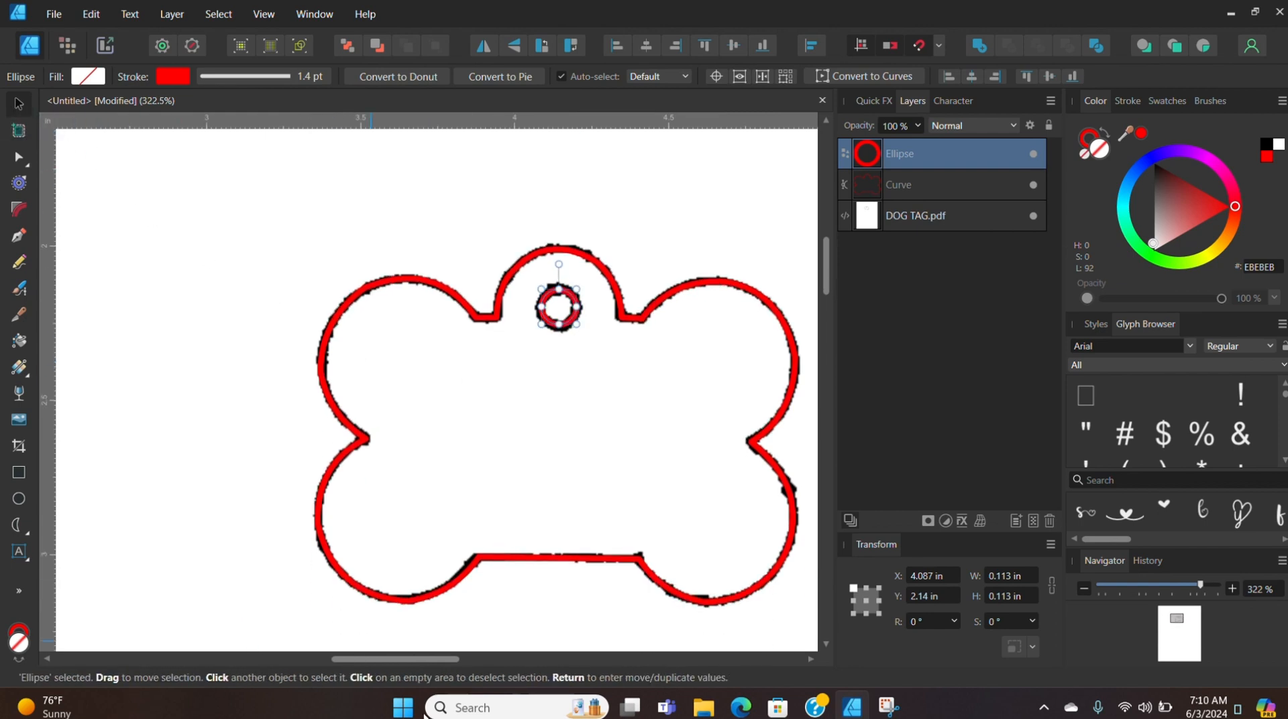
{"action": "left_click_drag", "start_coordinate": [420, 661], "coordinate": [446, 663]}
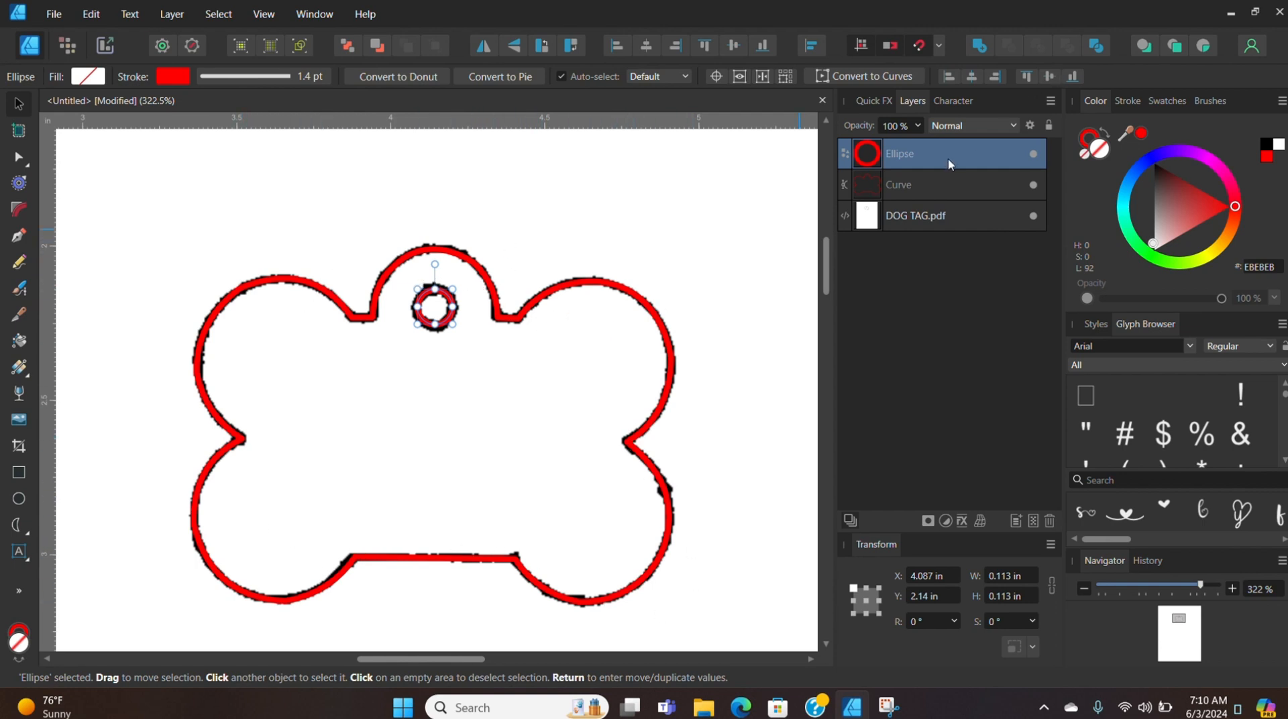
{"action": "double_click", "coordinate": [909, 186]}
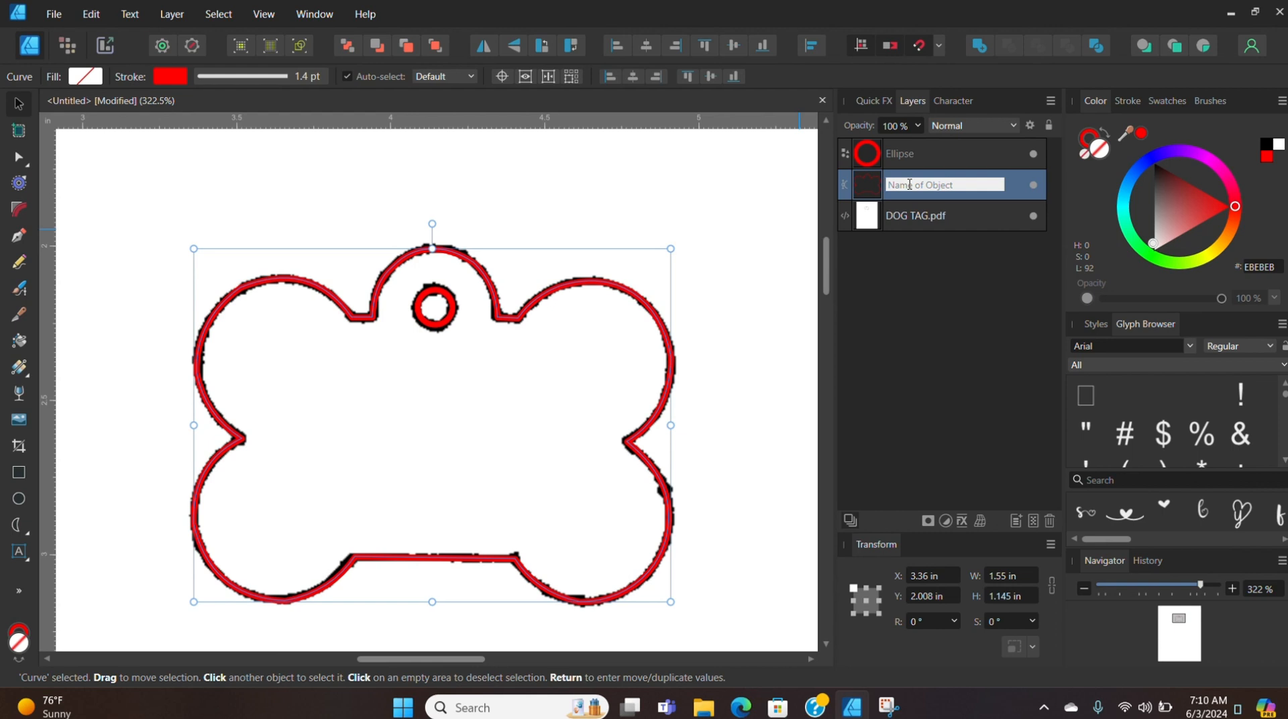
{"action": "type", "text": "ACTUAL"}
{"action": "key", "text": "Return"}
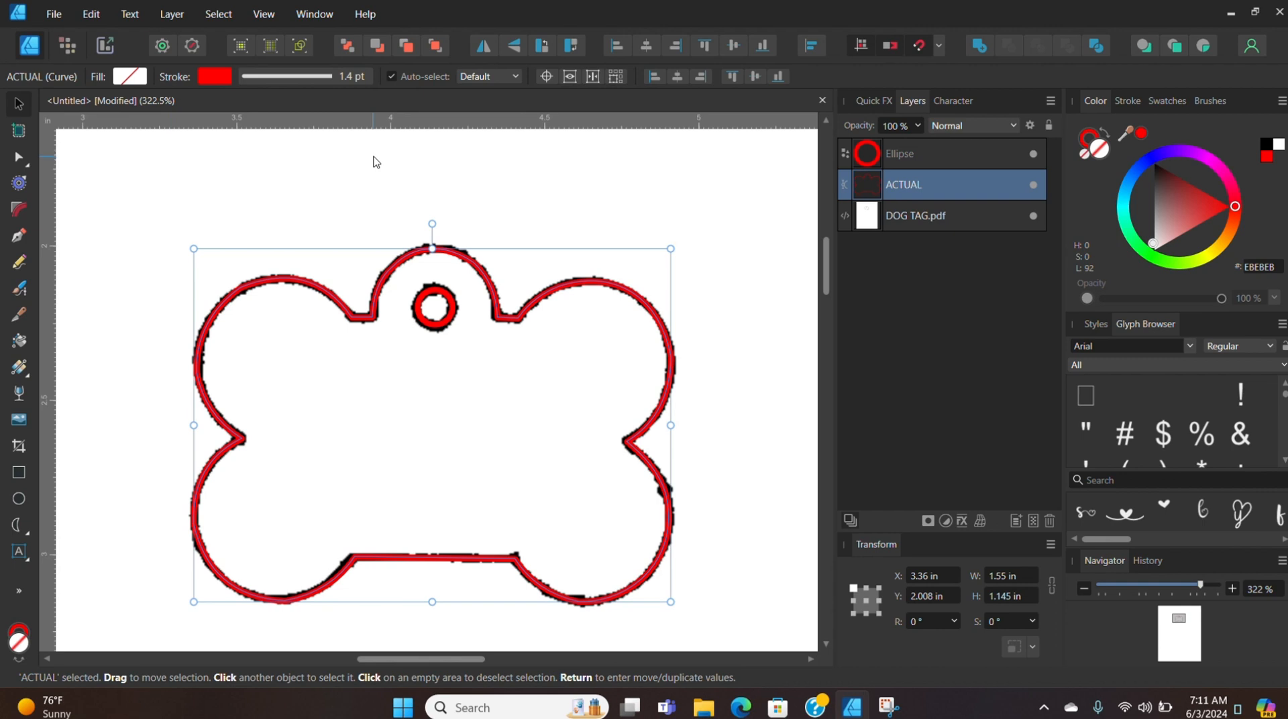
{"action": "left_click", "coordinate": [58, 17]}
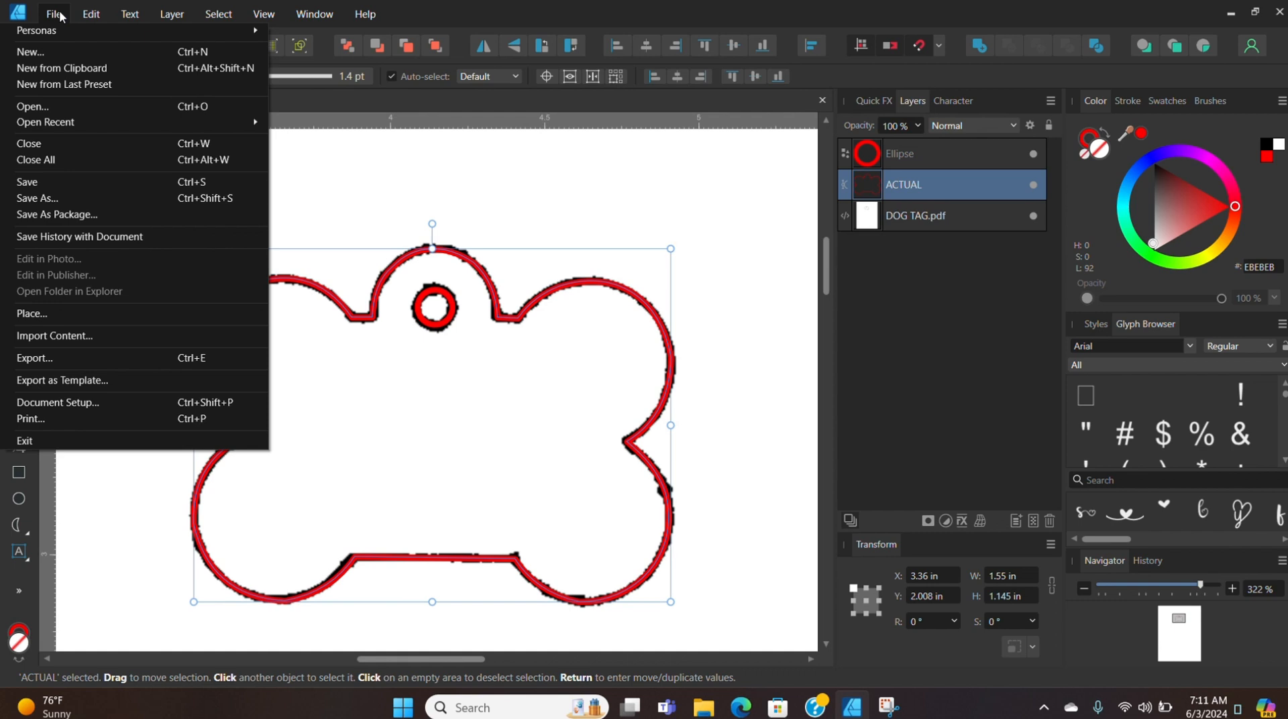
{"action": "mouse_move", "coordinate": [92, 15]}
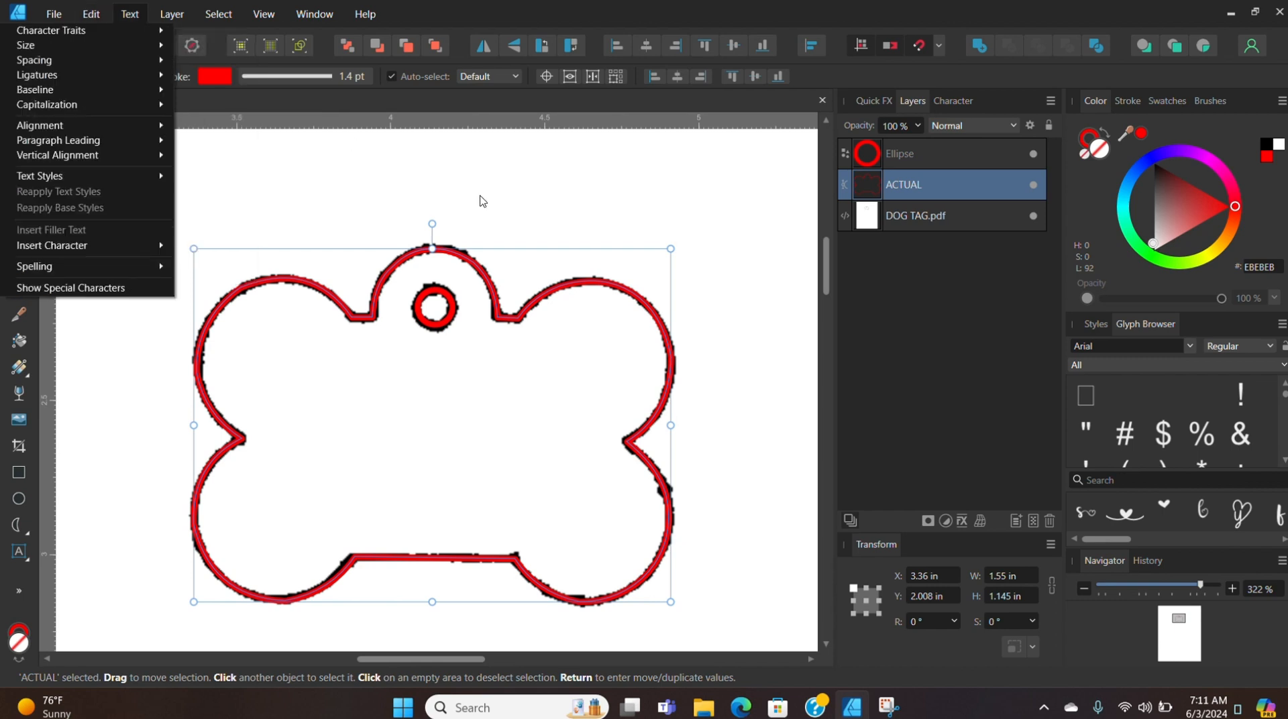
{"action": "left_click", "coordinate": [865, 211]}
Step: Duplicate the ACTUAL bone outline curve
{"action": "left_click", "coordinate": [957, 183]}
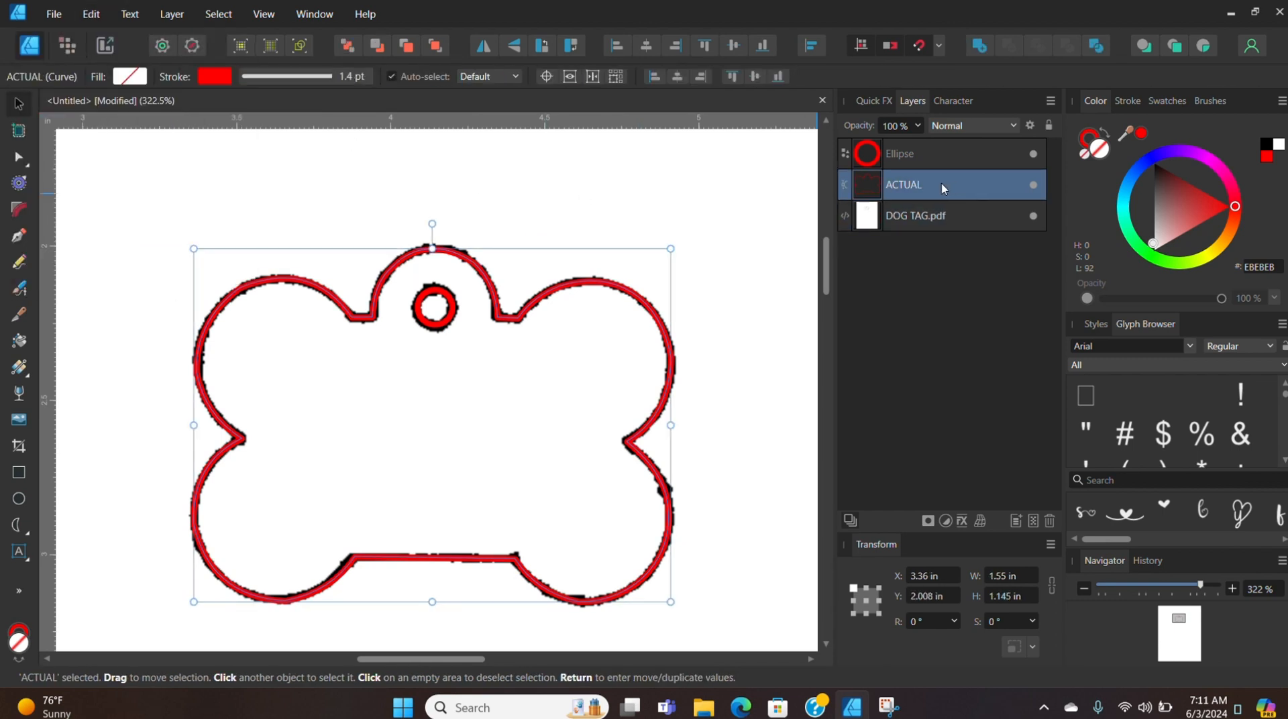
{"action": "right_click", "coordinate": [942, 187]}
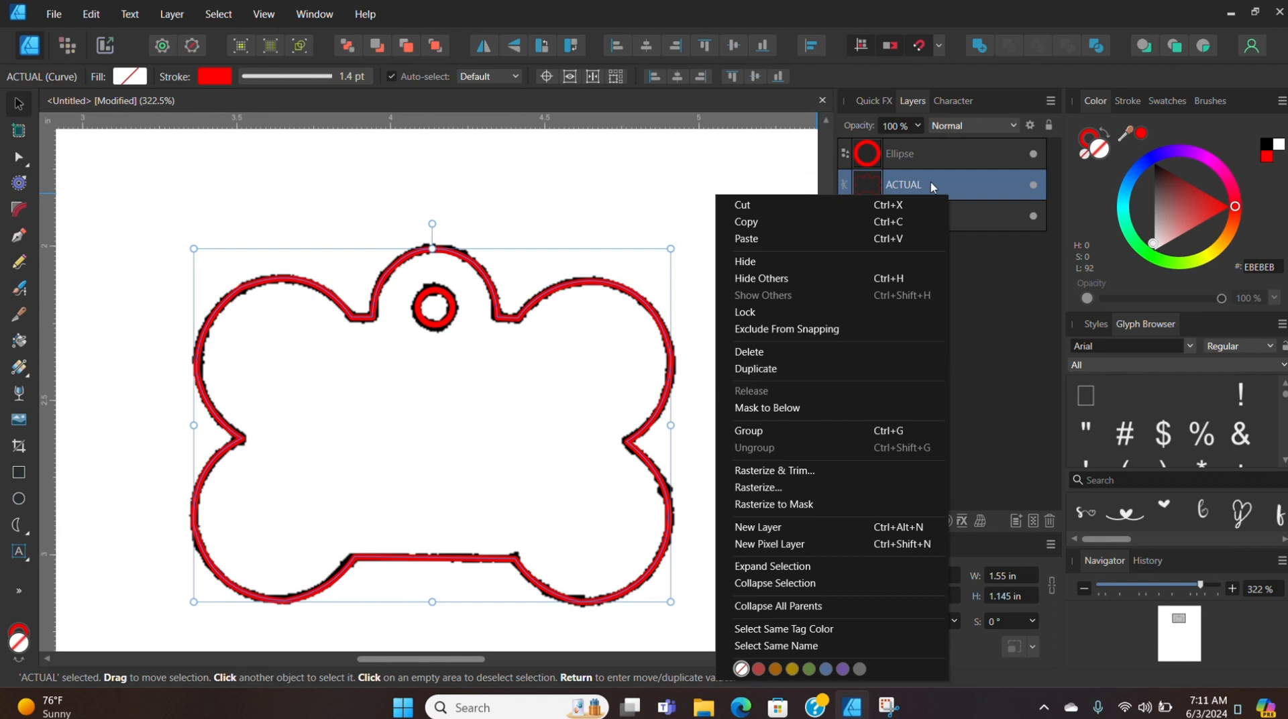
{"action": "double_click", "coordinate": [906, 187]}
{"action": "left_click", "coordinate": [863, 180]}
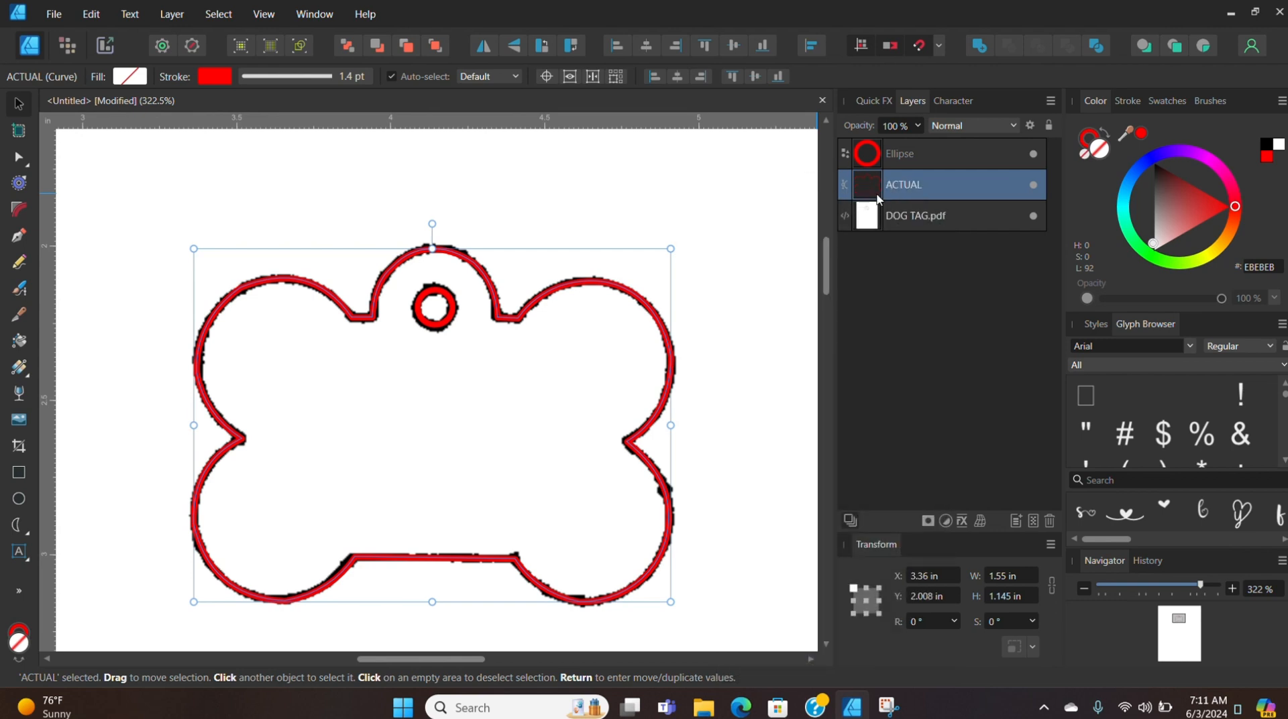
{"action": "key", "text": "ctrl+j"}
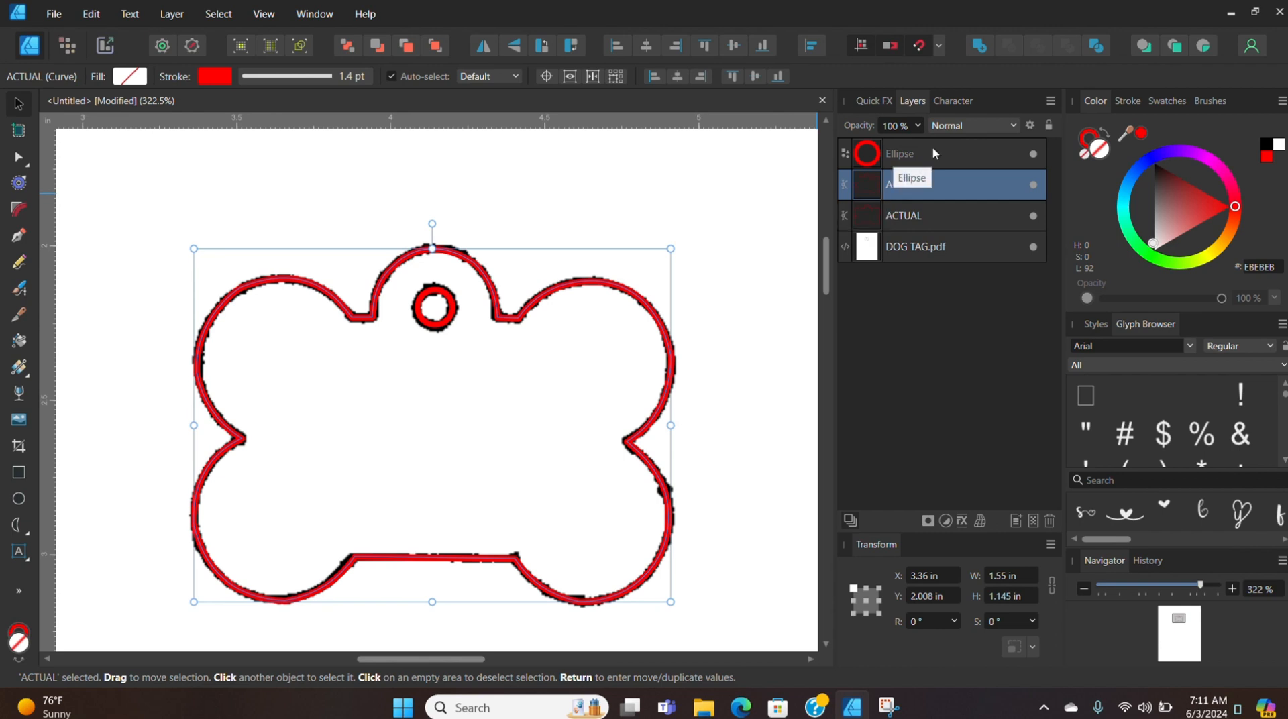
Step: Lock the duplicate outline's proportions and set its width to 1.7 in
{"action": "left_click", "coordinate": [1052, 589]}
{"action": "left_click", "coordinate": [1016, 576]}
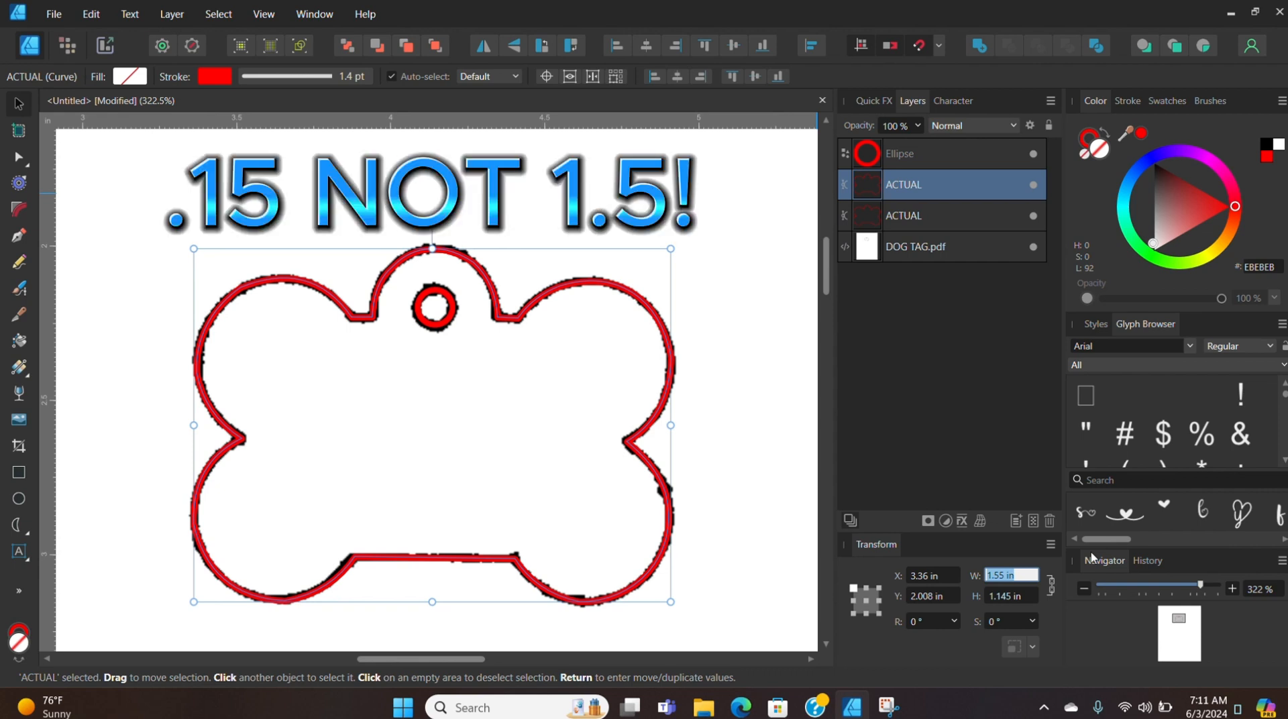
{"action": "type", "text": "1.7"}
{"action": "key", "text": "Return"}
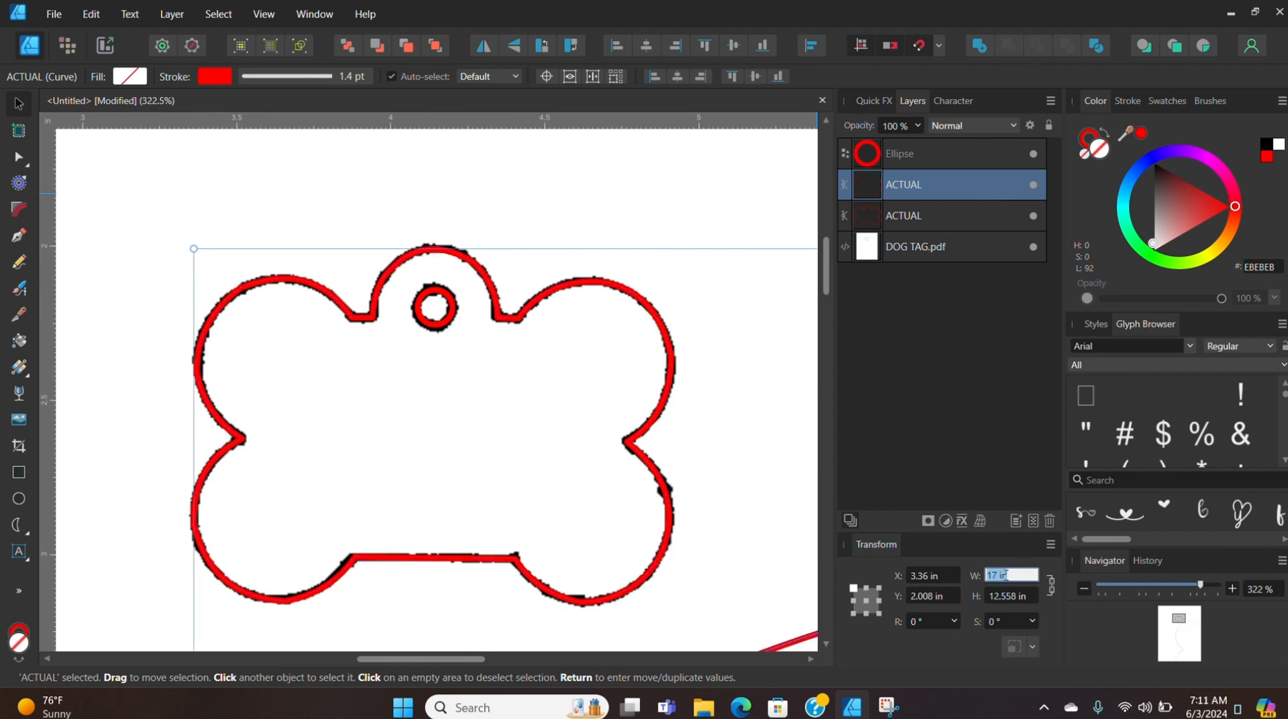
{"action": "type", "text": "1.7"}
{"action": "key", "text": "Return"}
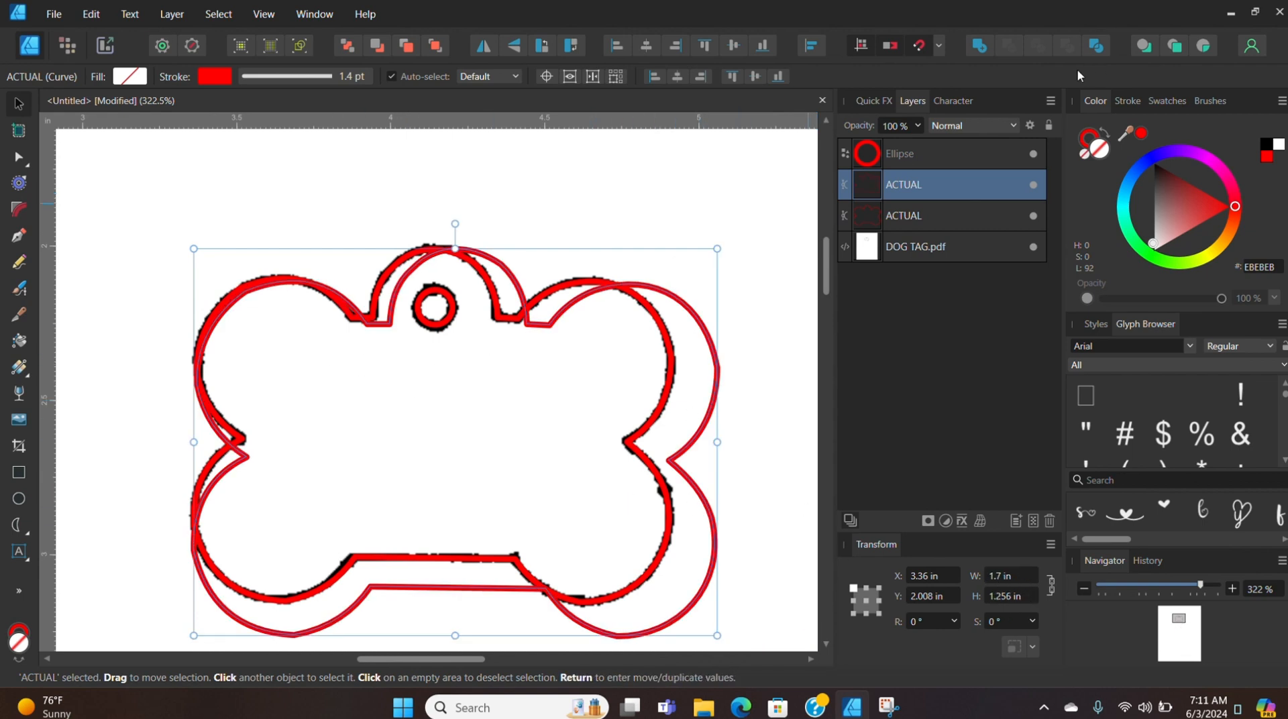
Step: Colour the duplicate outline's stroke black (000000) and centre it over the red bone outline
{"action": "left_click", "coordinate": [1090, 137]}
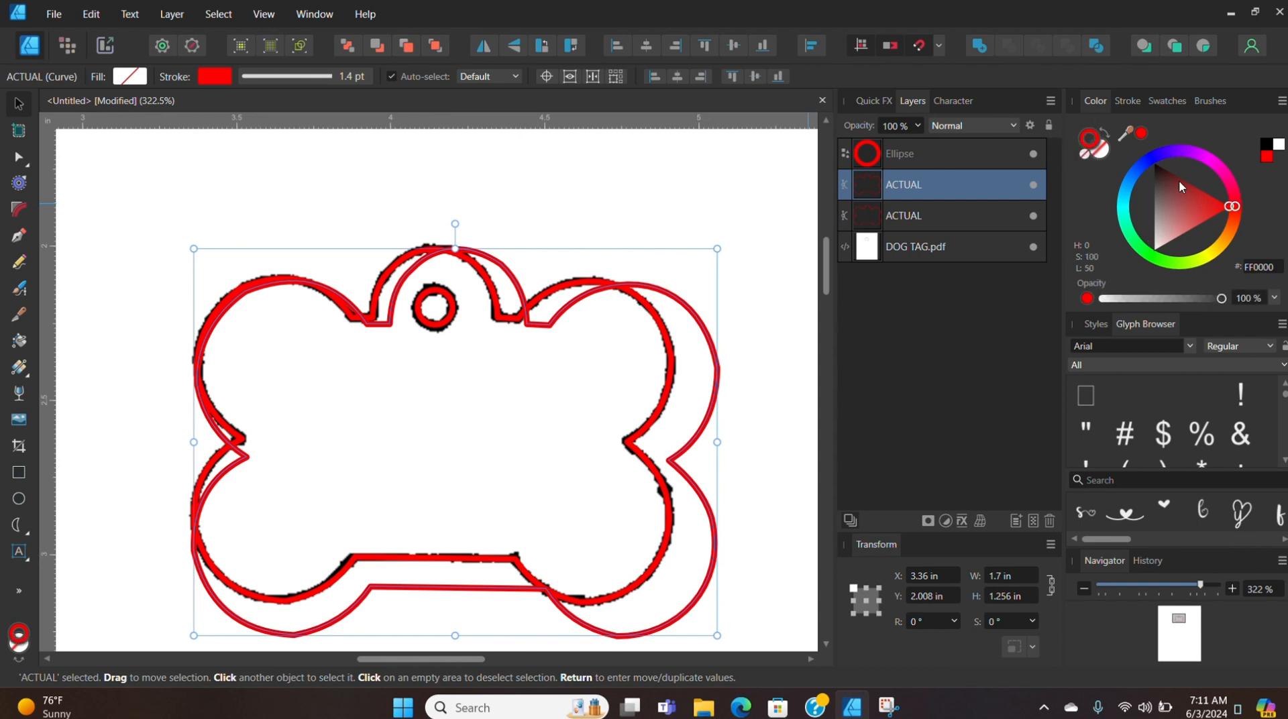
{"action": "left_click_drag", "start_coordinate": [1176, 196], "coordinate": [1085, 154]}
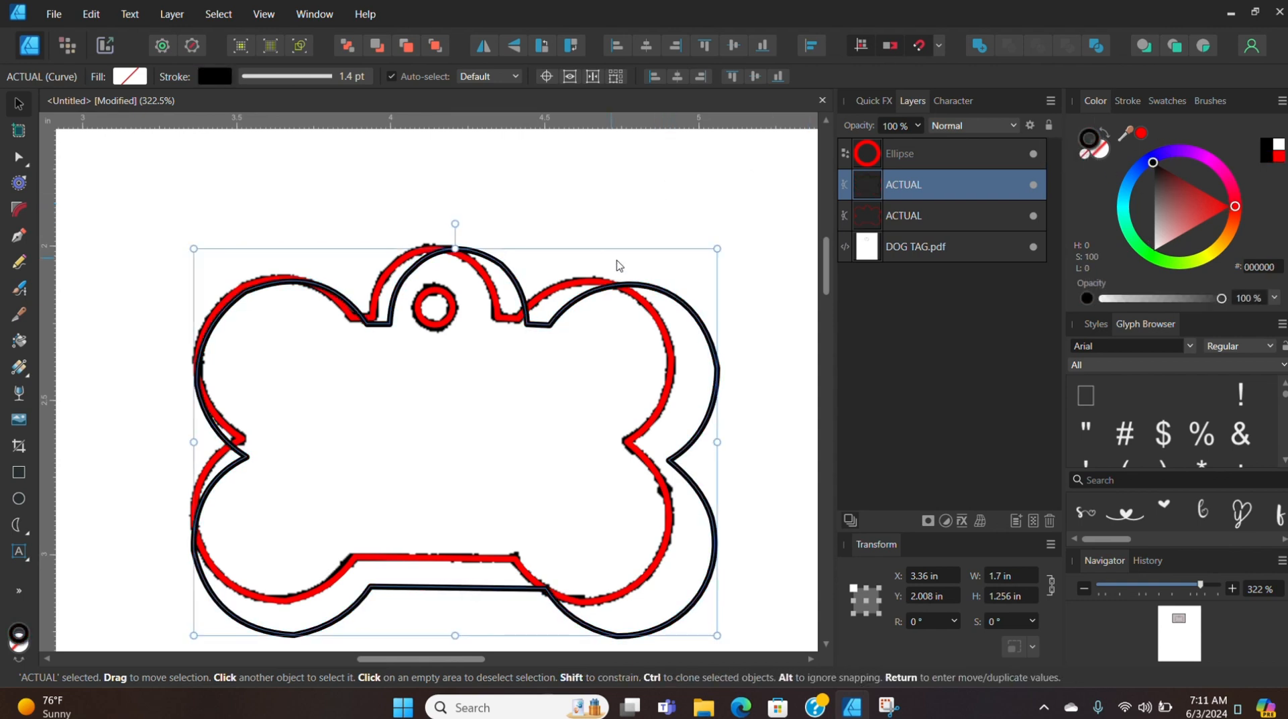
{"action": "left_click_drag", "start_coordinate": [663, 289], "coordinate": [640, 278]}
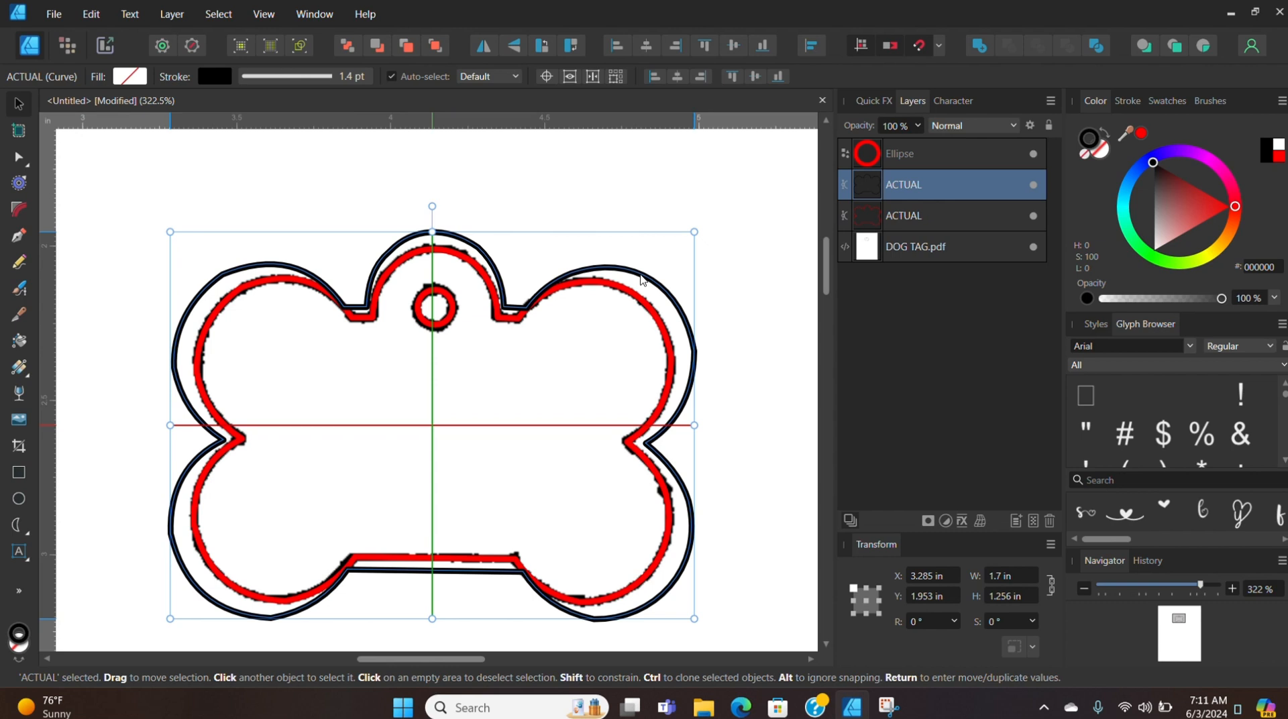
{"action": "left_click_drag", "start_coordinate": [640, 278], "coordinate": [641, 278]}
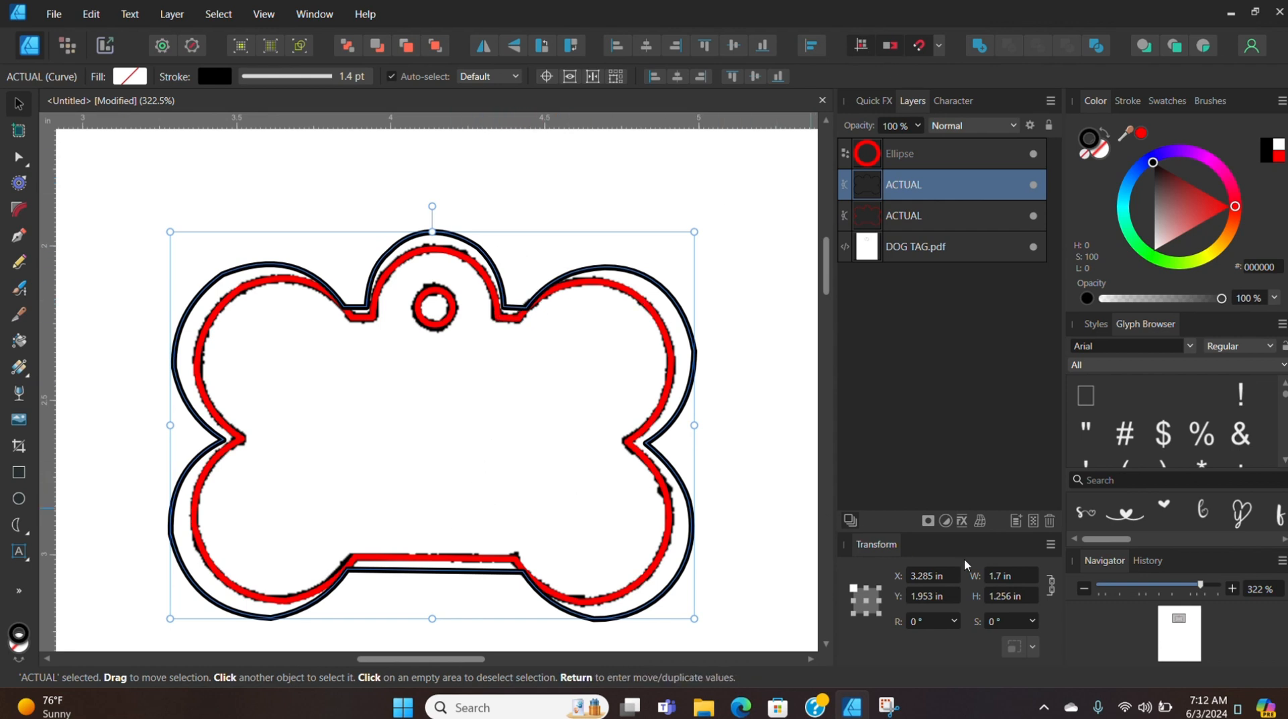
Step: Set the black outline's width to 1.75 in and recentre it around the red bone outline
{"action": "left_click", "coordinate": [1033, 575]}
{"action": "type", "text": "1."}
{"action": "key", "text": "Return"}
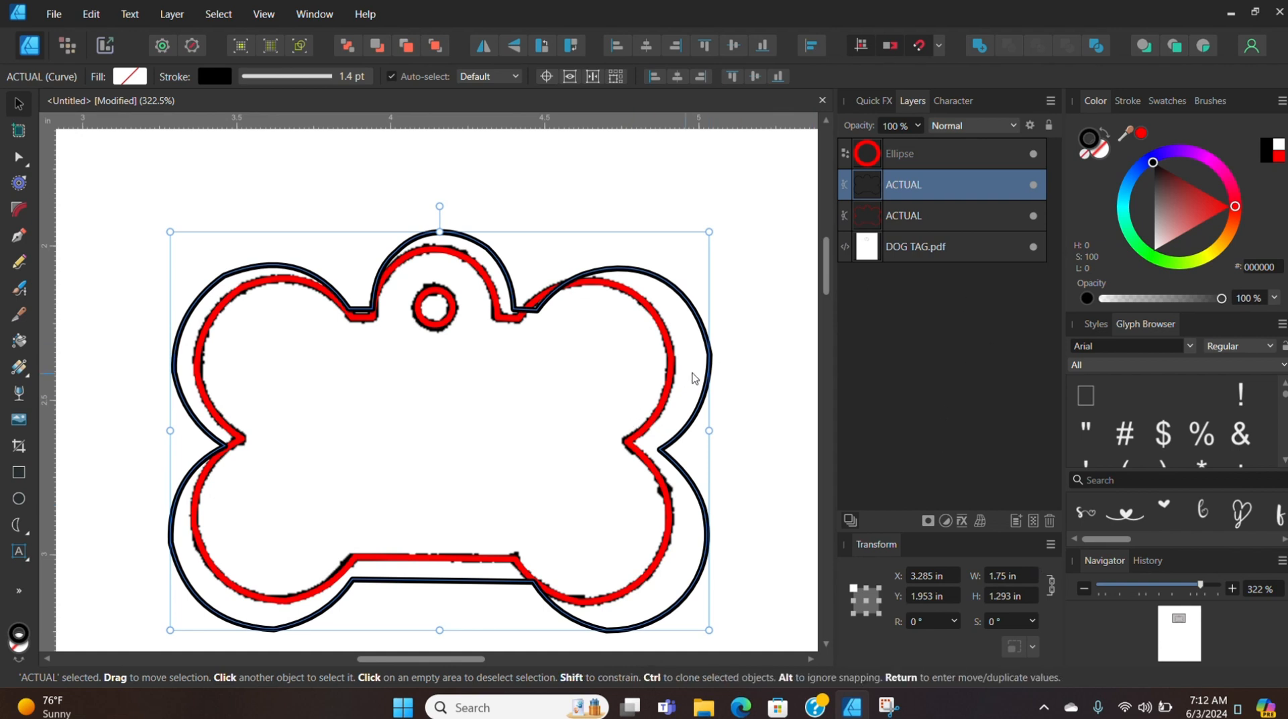
{"action": "left_click_drag", "start_coordinate": [704, 373], "coordinate": [697, 368]}
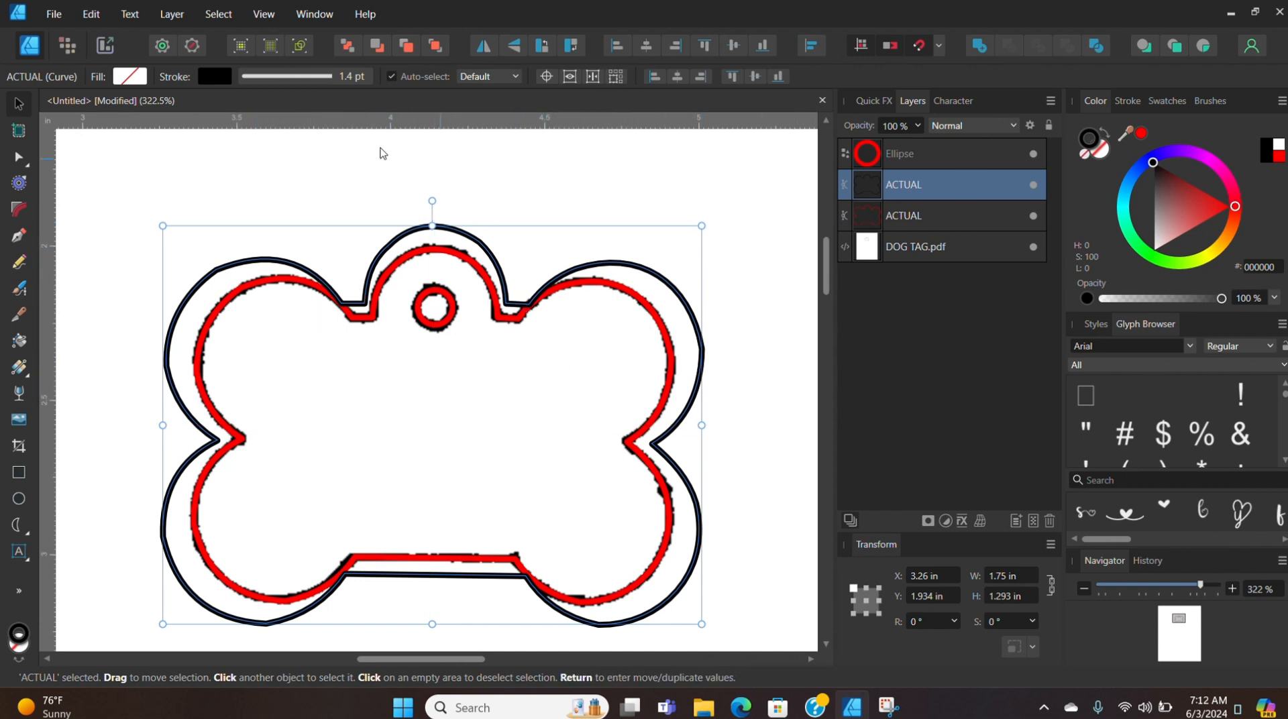
Step: Lower the two upper loop nodes of the black outline to Y 2.008 in and adjust the left node's handle to round the crown
{"action": "left_click", "coordinate": [18, 159]}
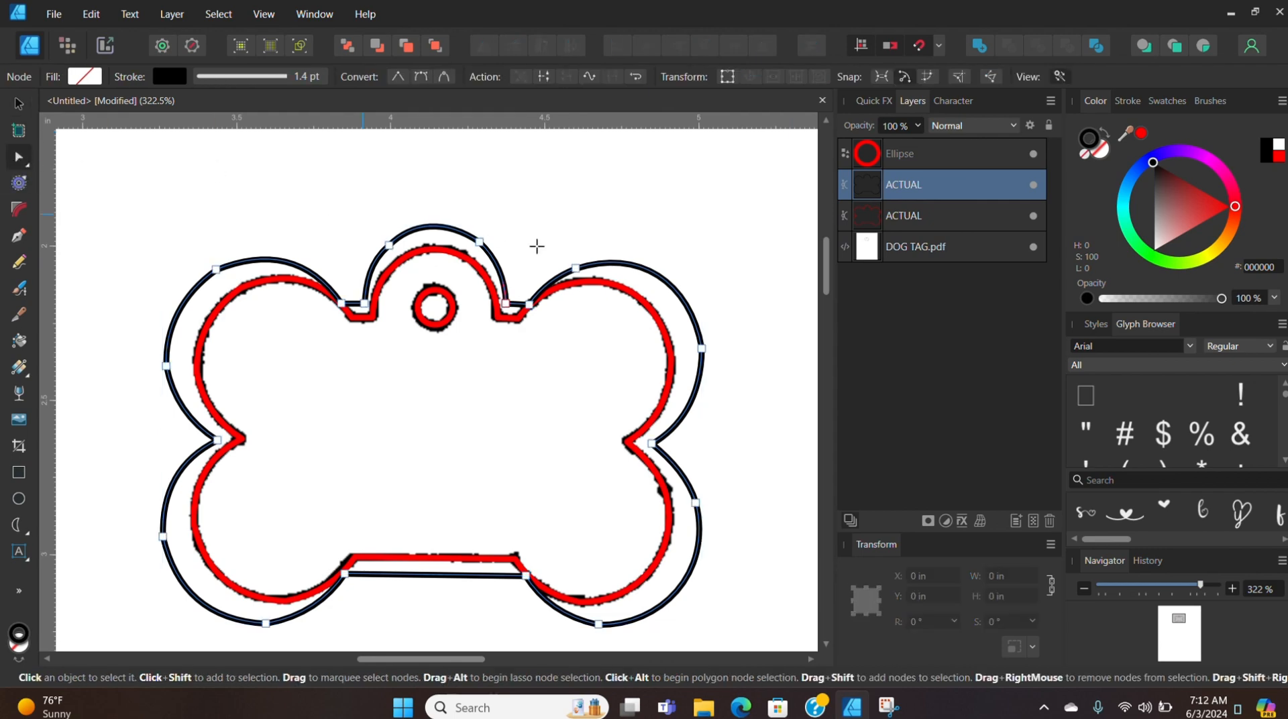
{"action": "scroll", "coordinate": [537, 295], "scroll_direction": "up", "scroll_amount": 6}
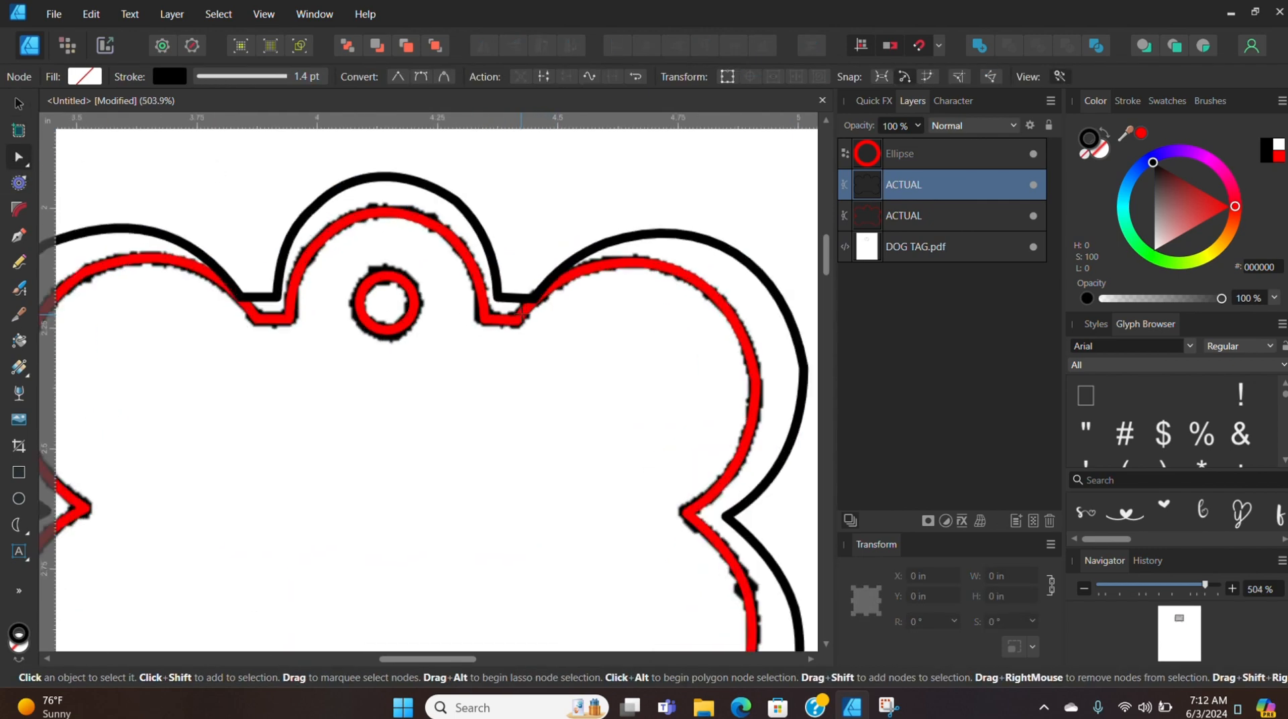
{"action": "scroll", "coordinate": [540, 280], "scroll_direction": "down", "scroll_amount": 1}
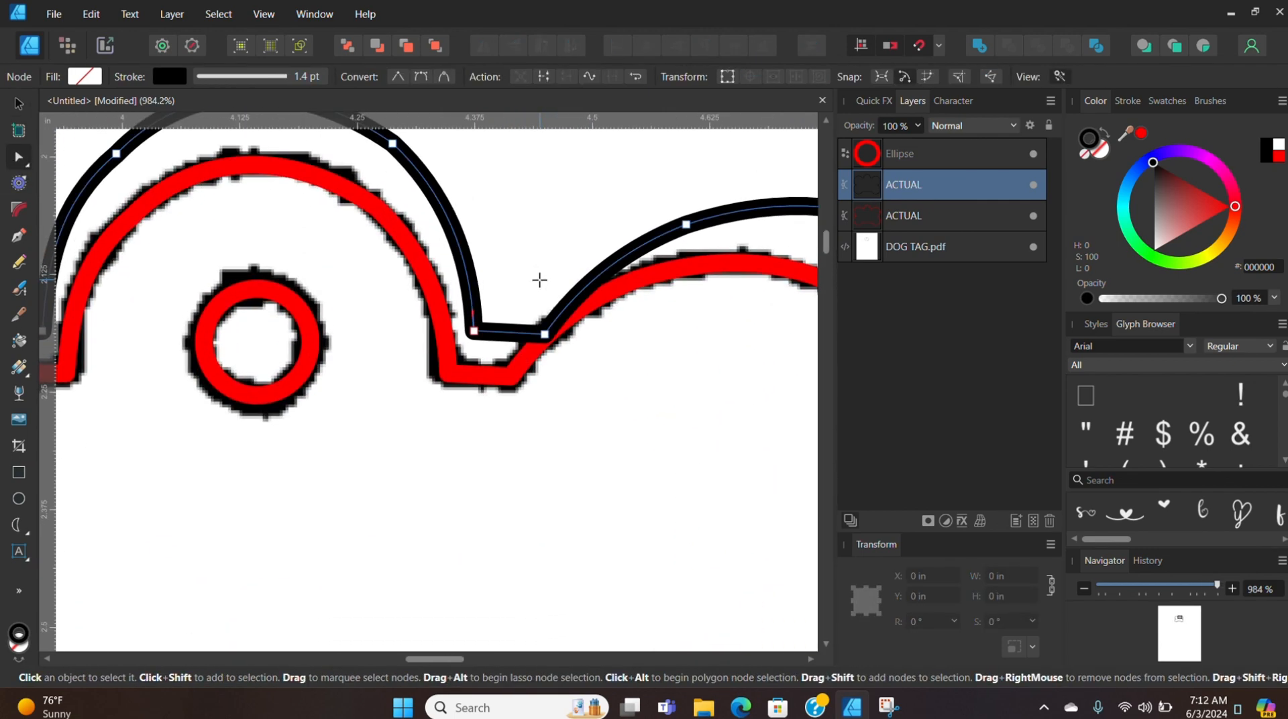
{"action": "scroll", "coordinate": [227, 255], "scroll_direction": "up", "scroll_amount": 2}
{"action": "scroll", "coordinate": [228, 255], "scroll_direction": "down", "scroll_amount": 3}
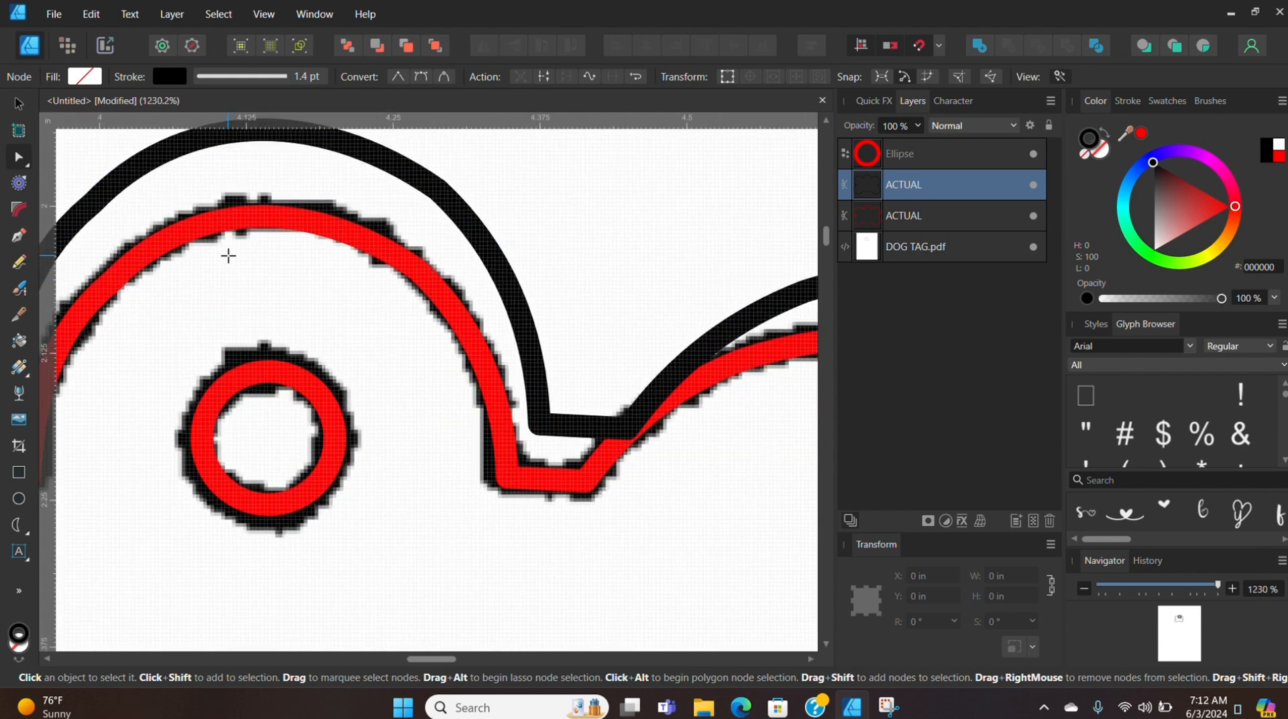
{"action": "scroll", "coordinate": [233, 258], "scroll_direction": "up", "scroll_amount": 1}
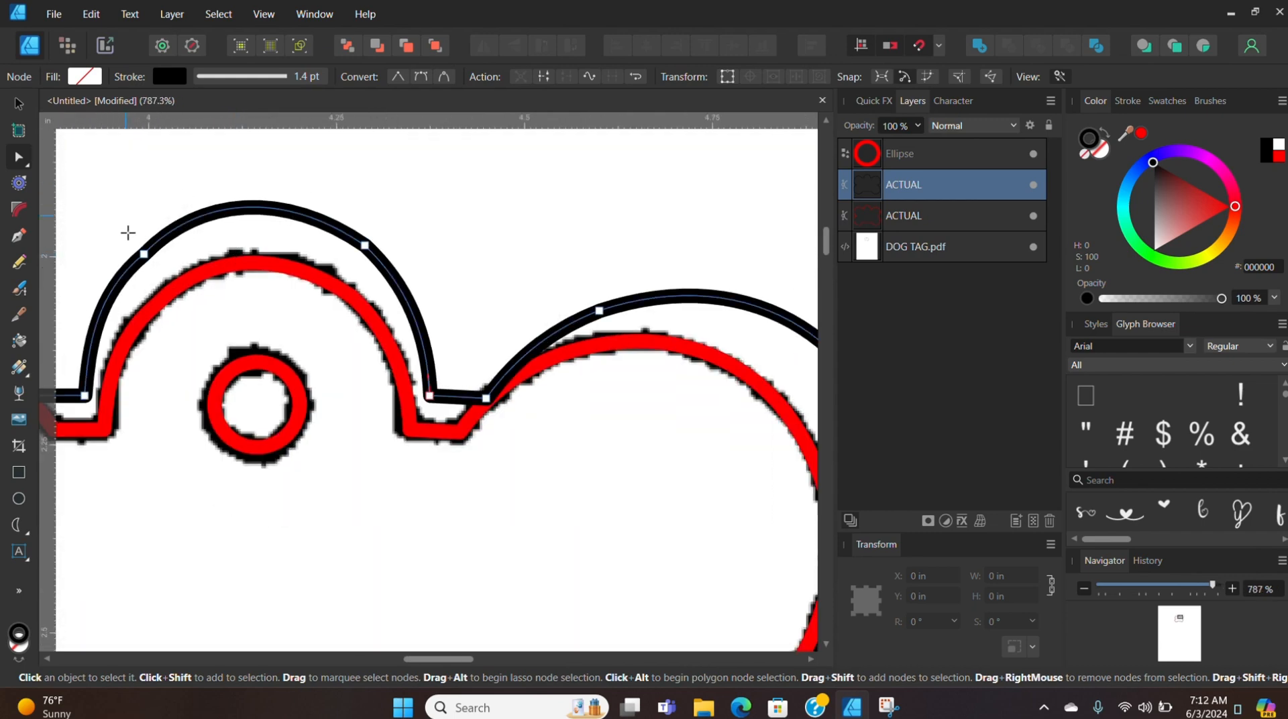
{"action": "left_click", "coordinate": [152, 262]}
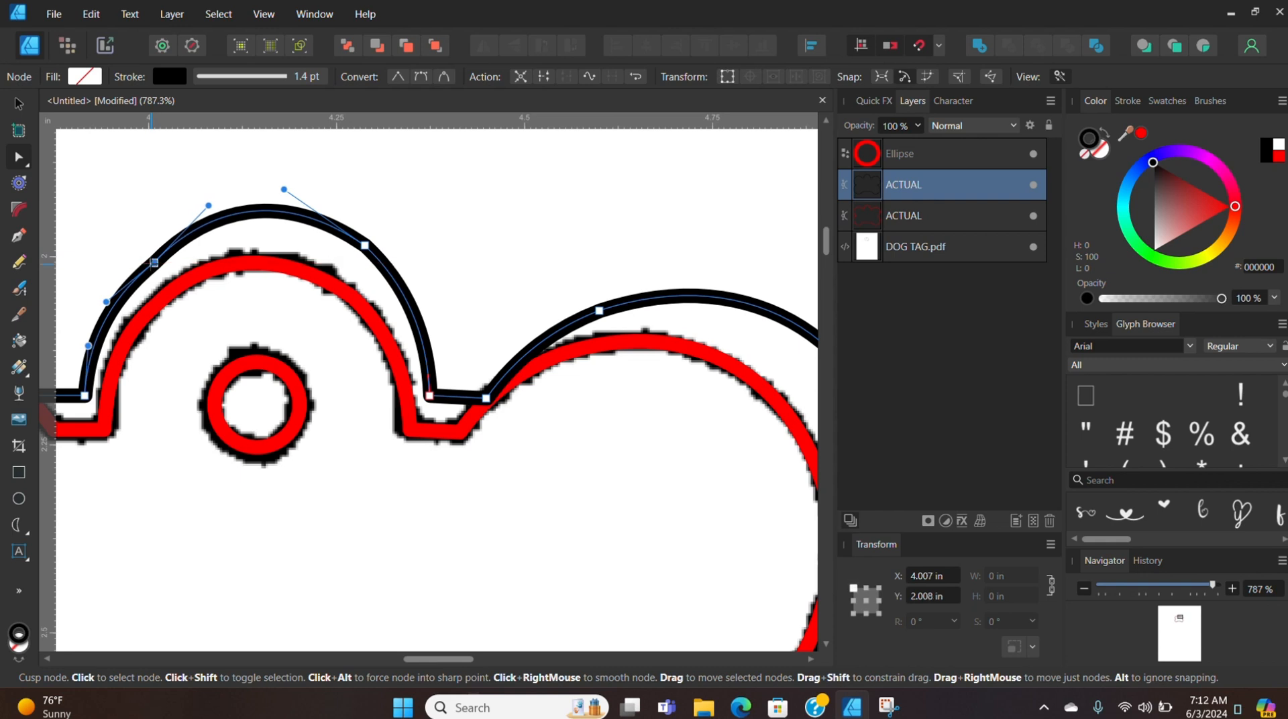
{"action": "left_click_drag", "start_coordinate": [364, 246], "coordinate": [362, 262]}
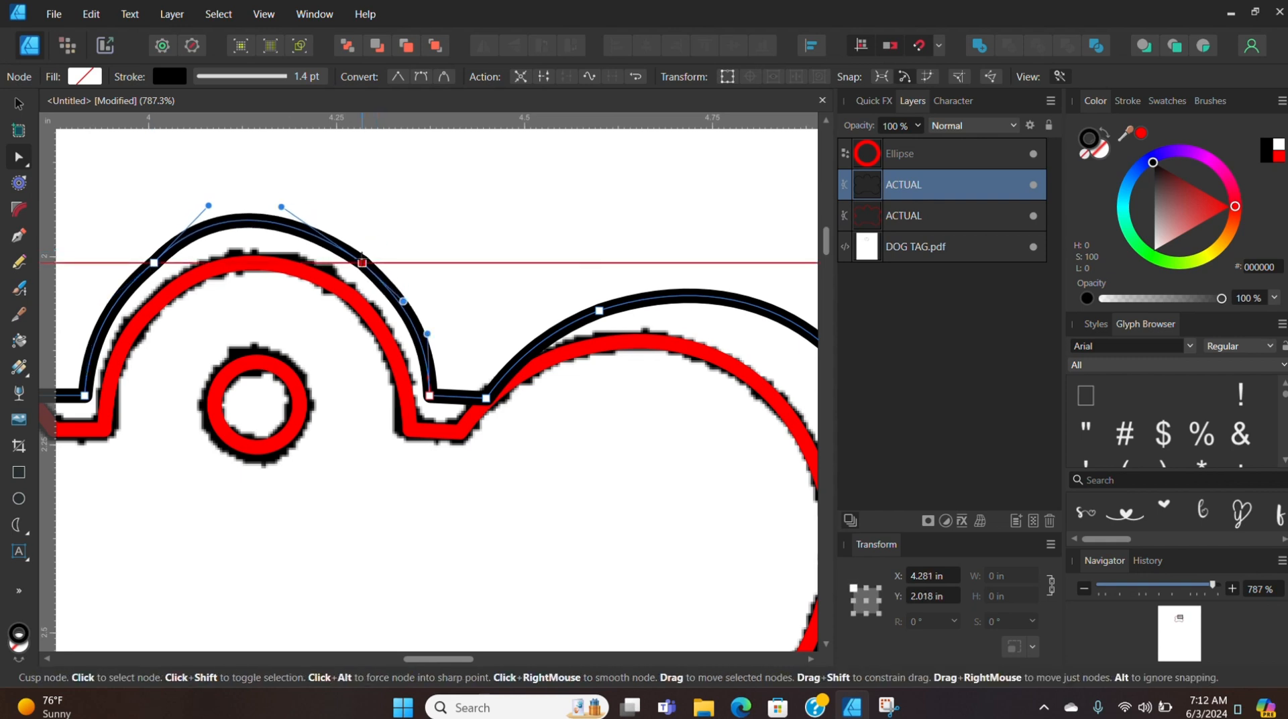
{"action": "left_click_drag", "start_coordinate": [208, 204], "coordinate": [211, 216]}
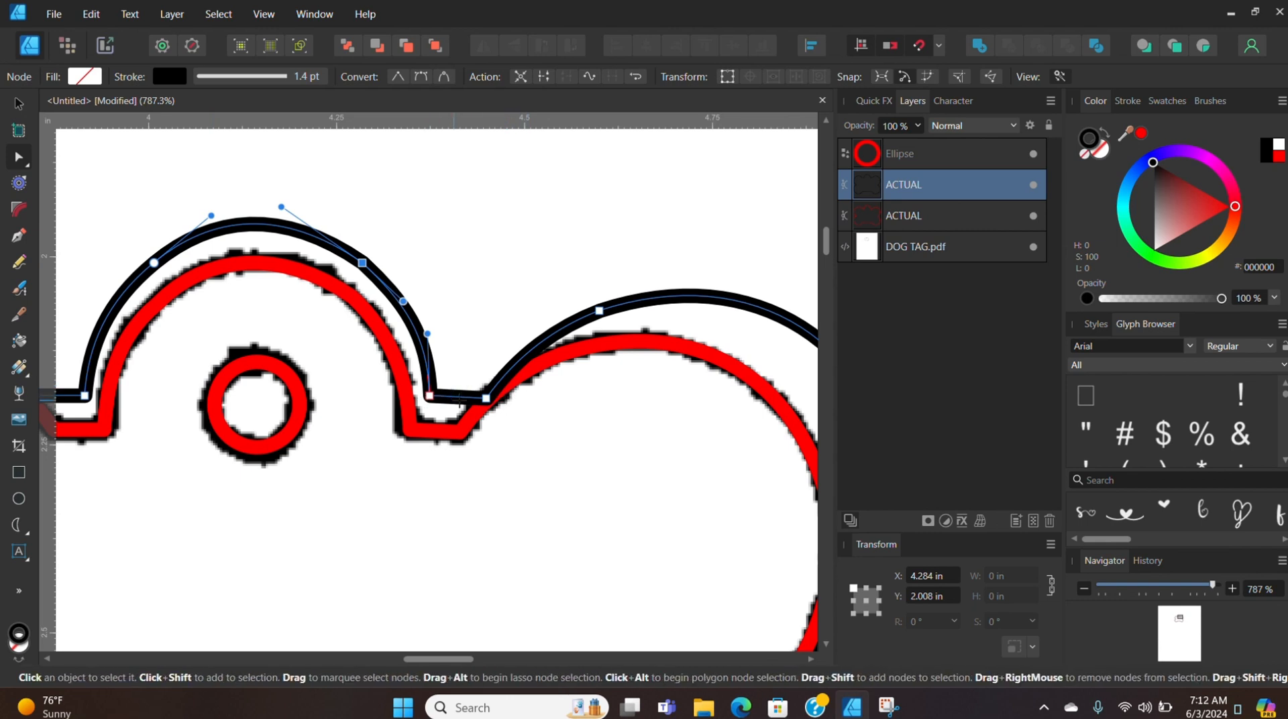
Step: Move the black outline's node beside the loop's right base to X 4.403 in, Y 2.185 in and adjust the handle of the adjoining lobe curve
{"action": "left_click_drag", "start_coordinate": [486, 399], "coordinate": [452, 396]}
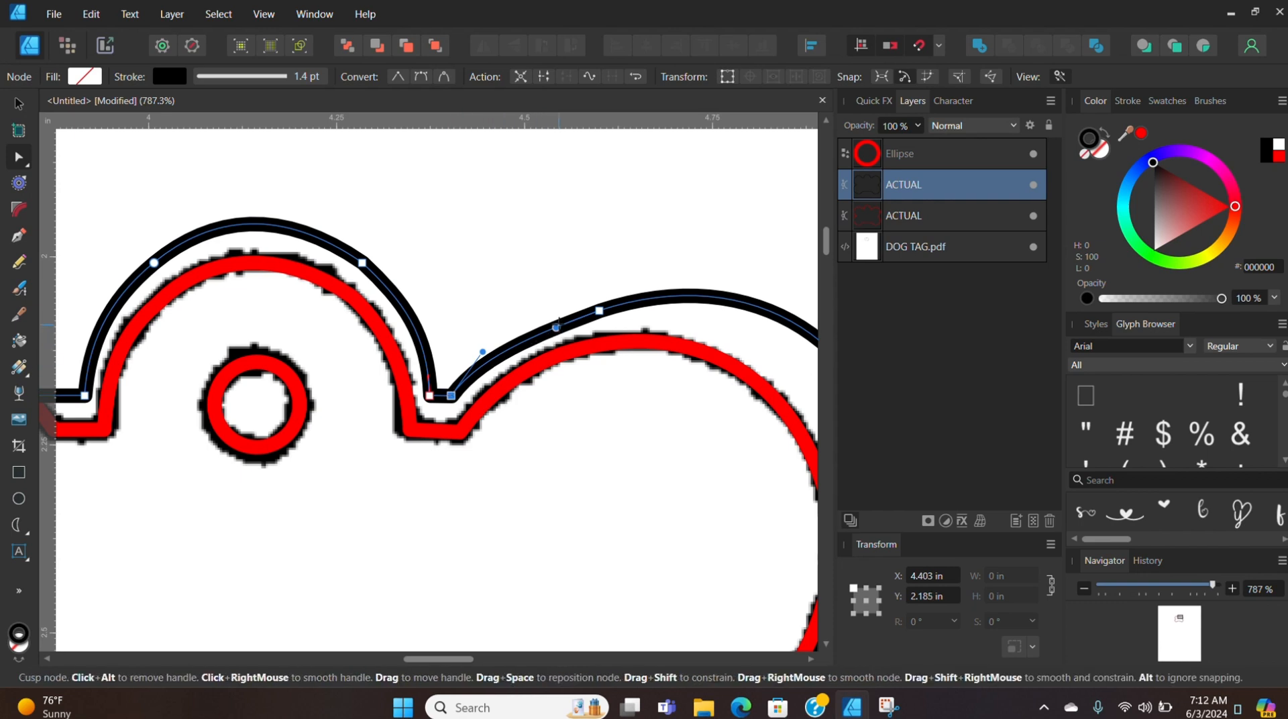
{"action": "left_click_drag", "start_coordinate": [556, 327], "coordinate": [546, 319]}
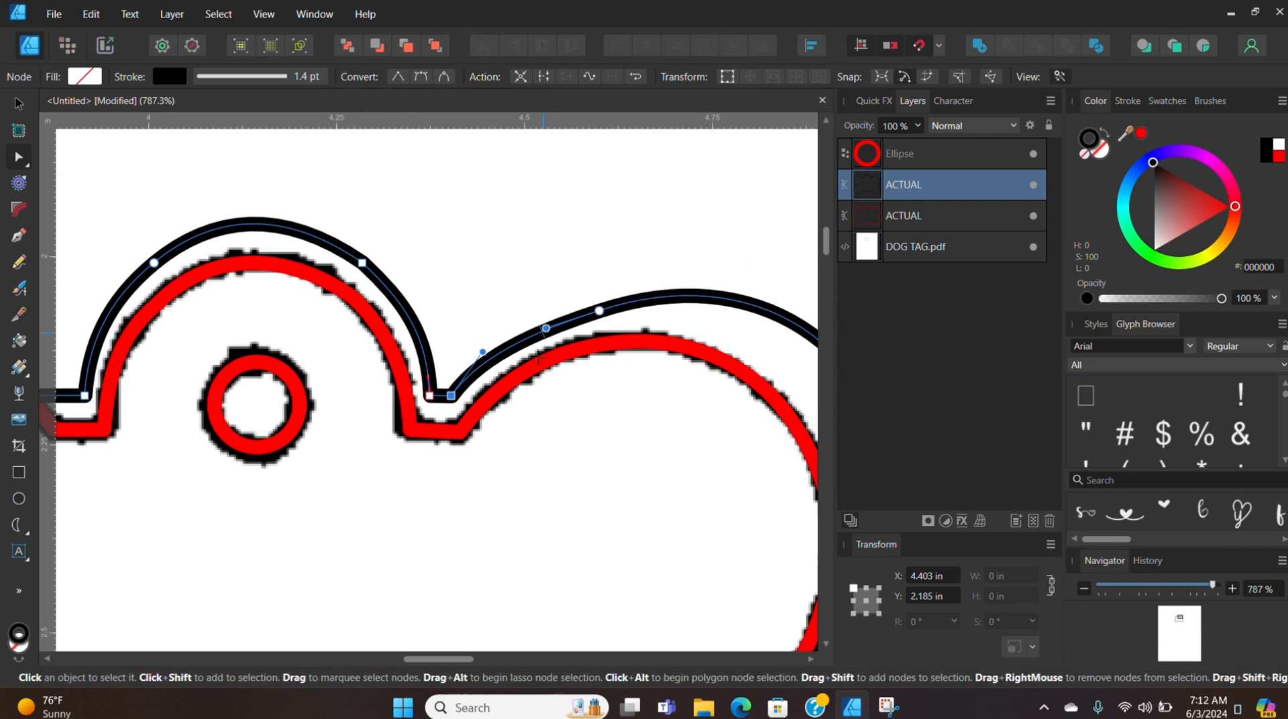
Step: Move the black outline's upper right lobe node to X 4.953 in, Y 2.342 in and adjust the curve handles to round the lobe
{"action": "left_click_drag", "start_coordinate": [460, 660], "coordinate": [479, 664]}
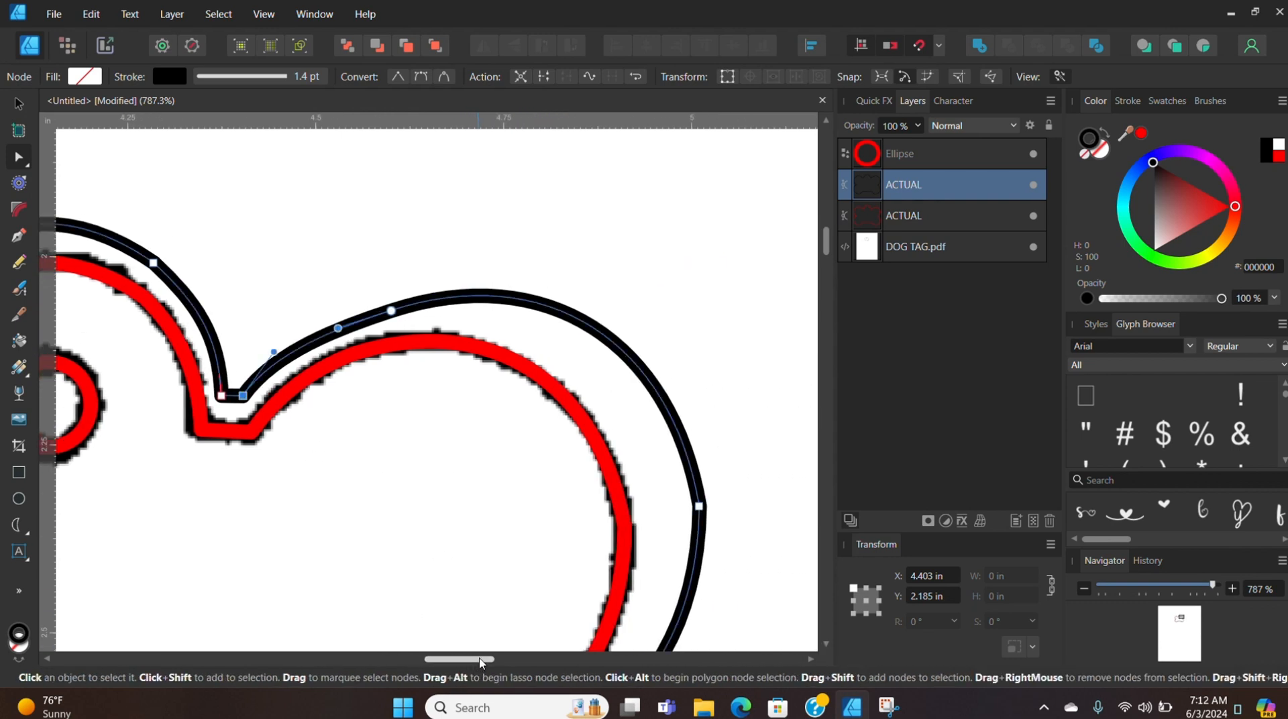
{"action": "scroll", "coordinate": [718, 439], "scroll_direction": "down", "scroll_amount": 2}
{"action": "left_click_drag", "start_coordinate": [697, 455], "coordinate": [656, 463]}
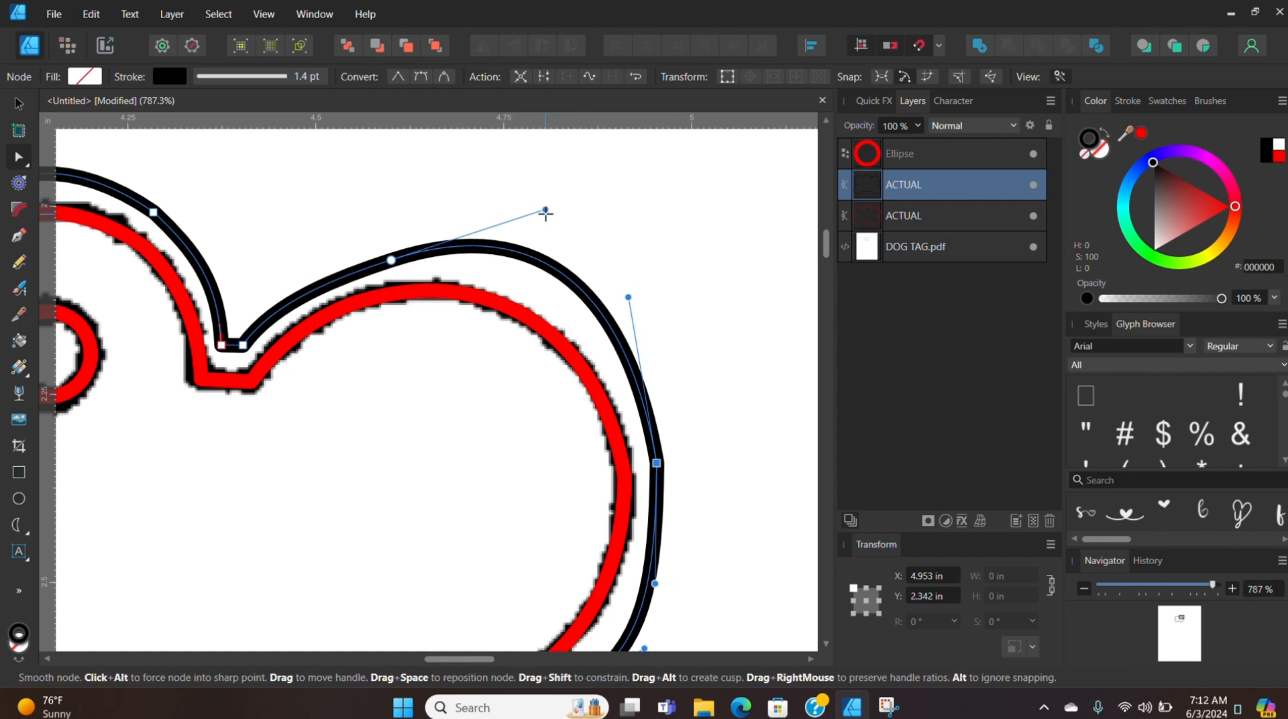
{"action": "left_click_drag", "start_coordinate": [546, 208], "coordinate": [548, 252]}
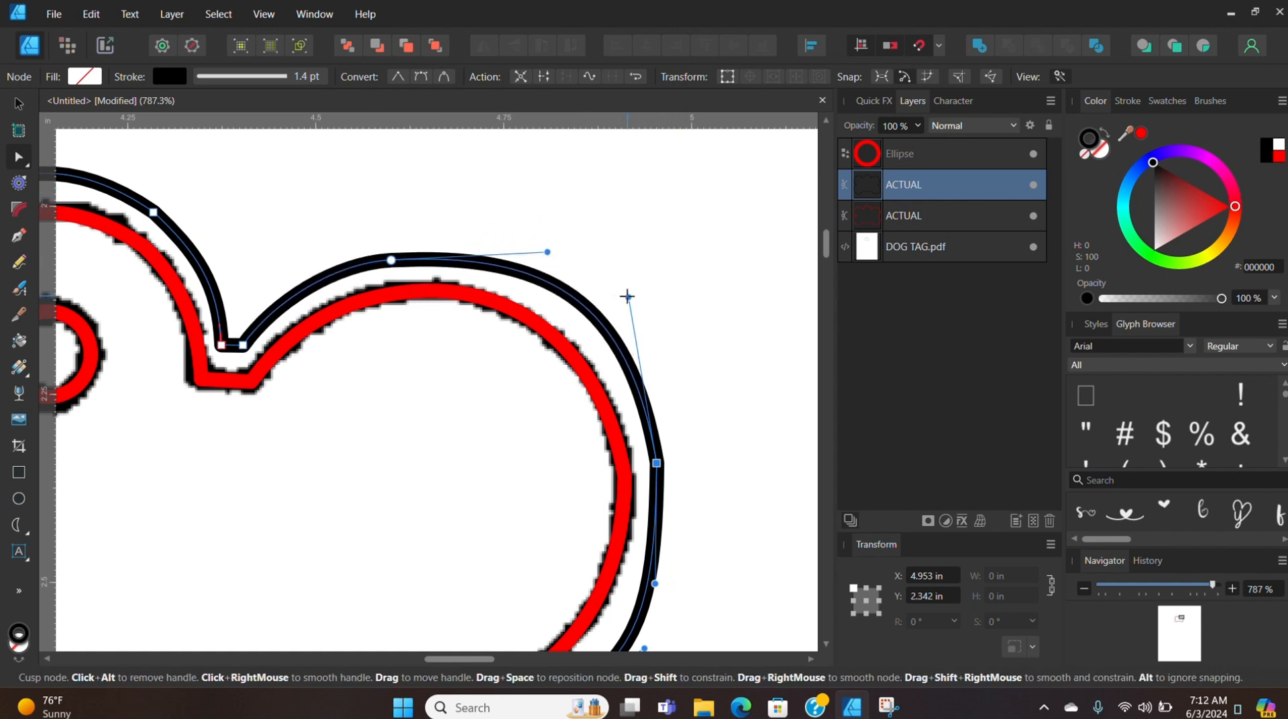
{"action": "left_click_drag", "start_coordinate": [627, 296], "coordinate": [622, 301]}
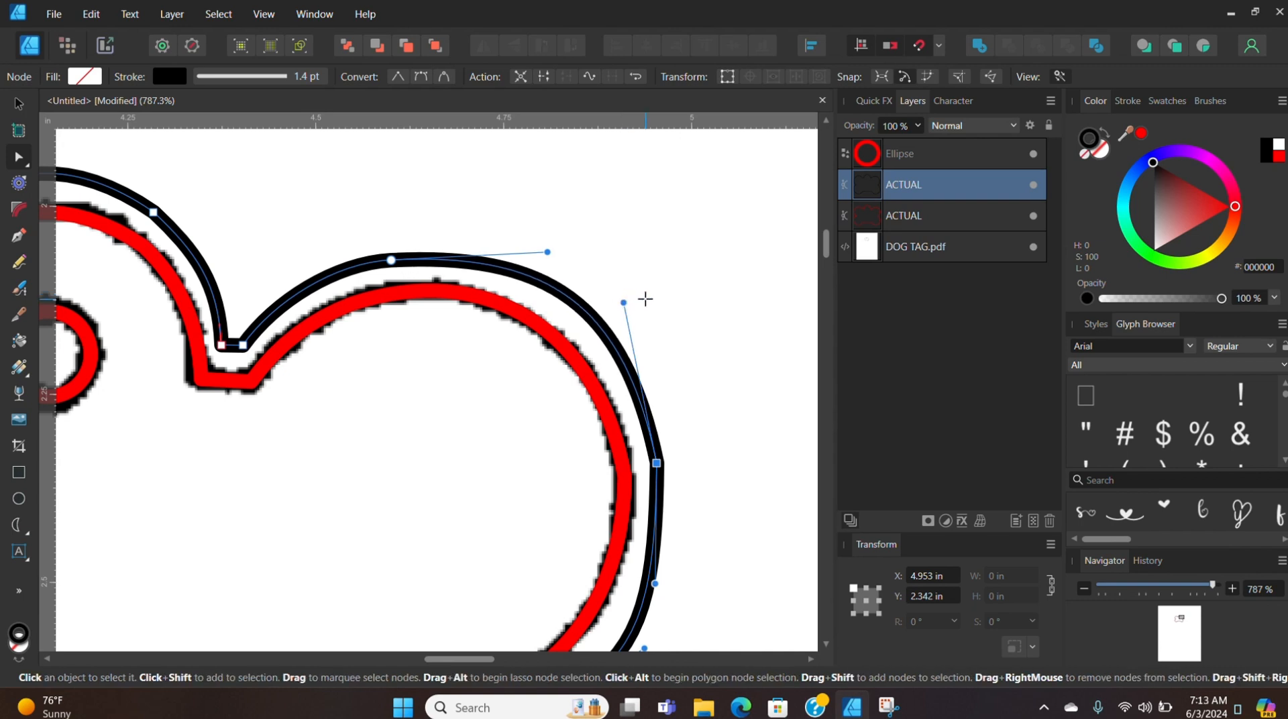
Step: Move the black outline's right notch node to X 4.821 in, Y 2.637 in and the lobe node below it to X 4.944 in, Y 2.822 in
{"action": "scroll", "coordinate": [690, 348], "scroll_direction": "down", "scroll_amount": 5}
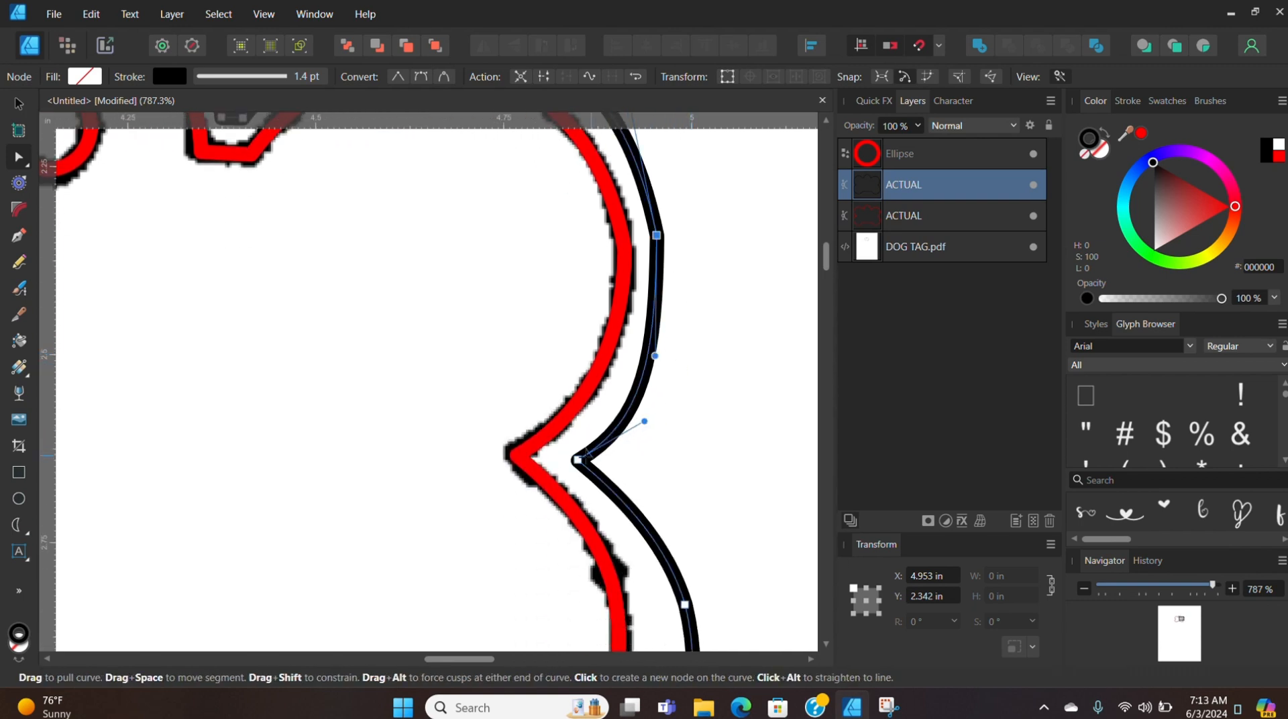
{"action": "left_click_drag", "start_coordinate": [577, 460], "coordinate": [558, 458]}
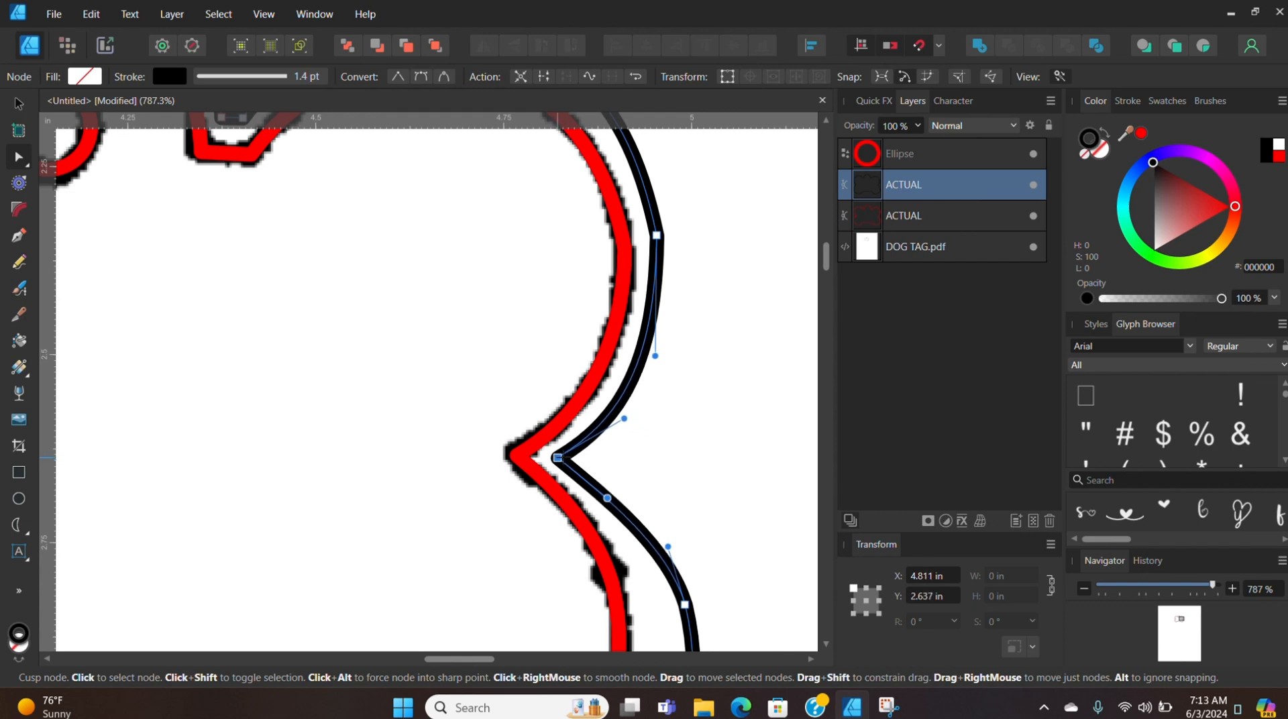
{"action": "scroll", "coordinate": [612, 442], "scroll_direction": "down", "scroll_amount": 5}
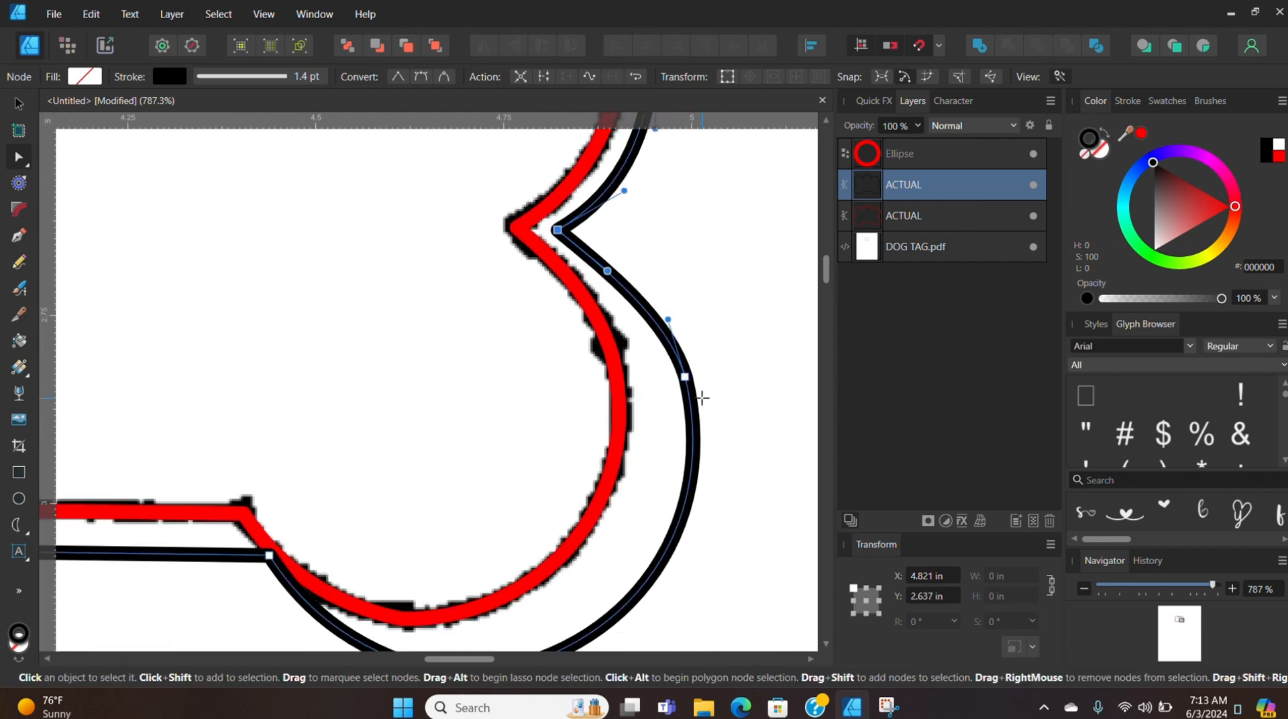
{"action": "left_click_drag", "start_coordinate": [684, 376], "coordinate": [649, 369]}
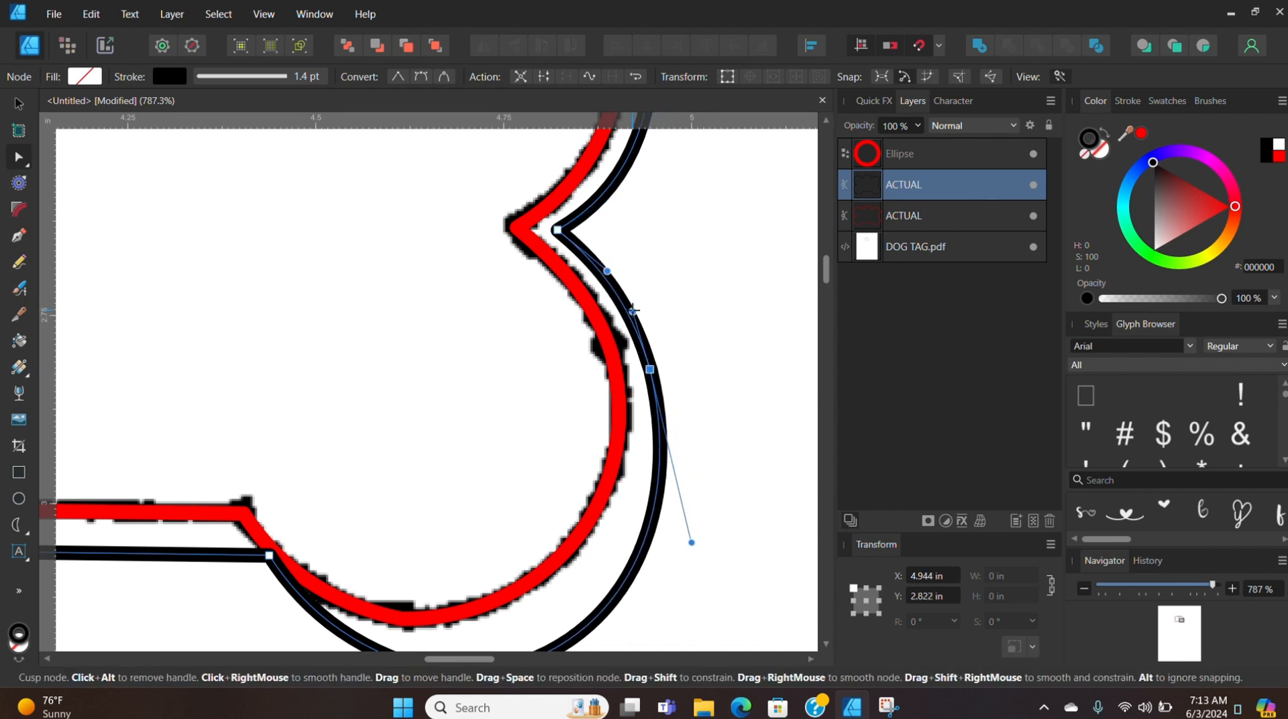
{"action": "left_click_drag", "start_coordinate": [637, 309], "coordinate": [640, 310]}
Step: Move the bottom node of the black outline's lower right lobe to X 4.662 in, Y 3.197 in and adjust the lobe's curve handles
{"action": "scroll", "coordinate": [698, 388], "scroll_direction": "down", "scroll_amount": 3}
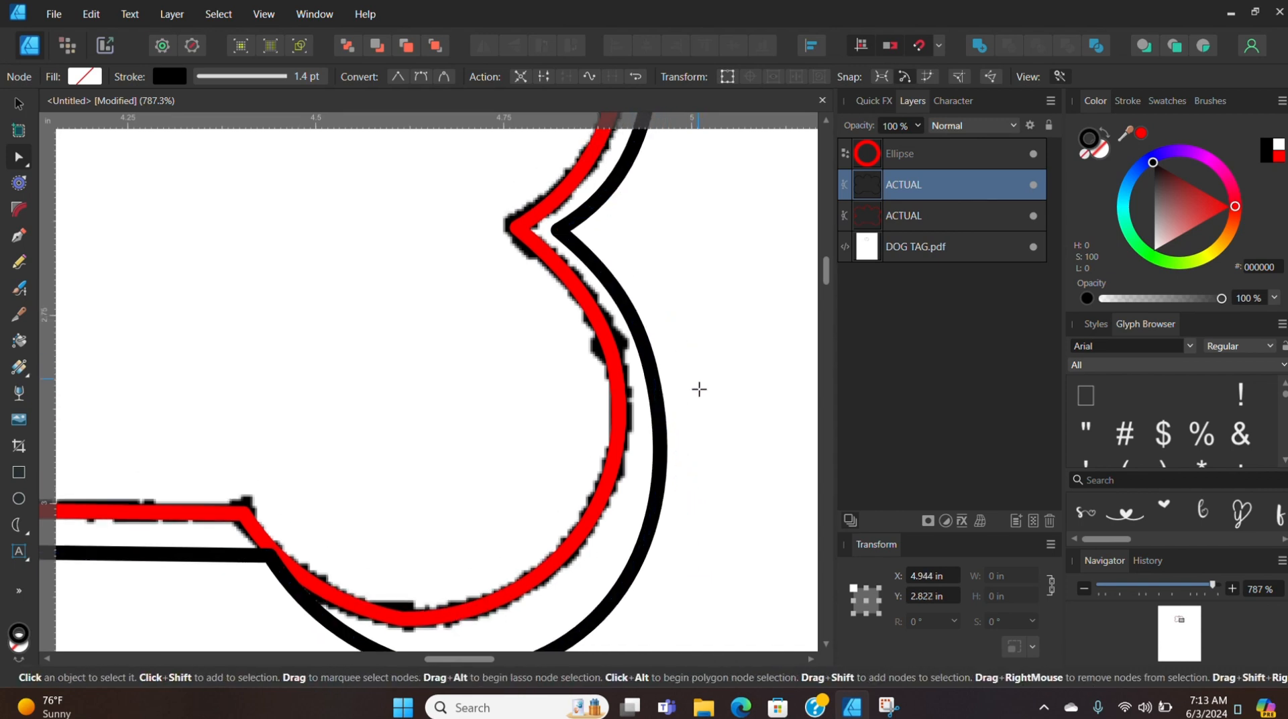
{"action": "left_click", "coordinate": [448, 548]}
{"action": "left_click_drag", "start_coordinate": [448, 548], "coordinate": [437, 525]}
{"action": "left_click_drag", "start_coordinate": [691, 415], "coordinate": [666, 404]}
{"action": "left_click_drag", "start_coordinate": [587, 526], "coordinate": [592, 505]}
Step: Move the bottom edge's right corner node to X 4.378 in, Y 3.052 in, and bring its left corner closer to the red outline
{"action": "left_click_drag", "start_coordinate": [462, 659], "coordinate": [448, 660]}
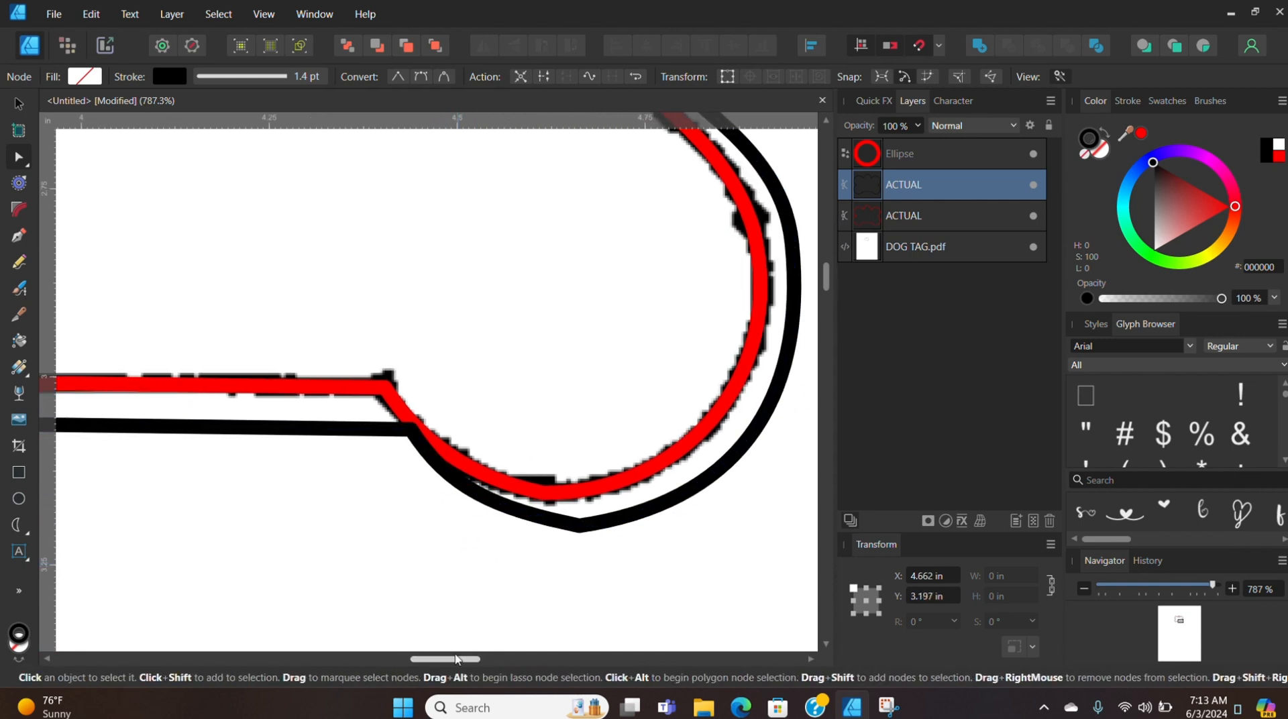
{"action": "left_click_drag", "start_coordinate": [409, 429], "coordinate": [365, 417]}
{"action": "left_click_drag", "start_coordinate": [494, 507], "coordinate": [494, 537]}
{"action": "left_click_drag", "start_coordinate": [448, 659], "coordinate": [411, 659]}
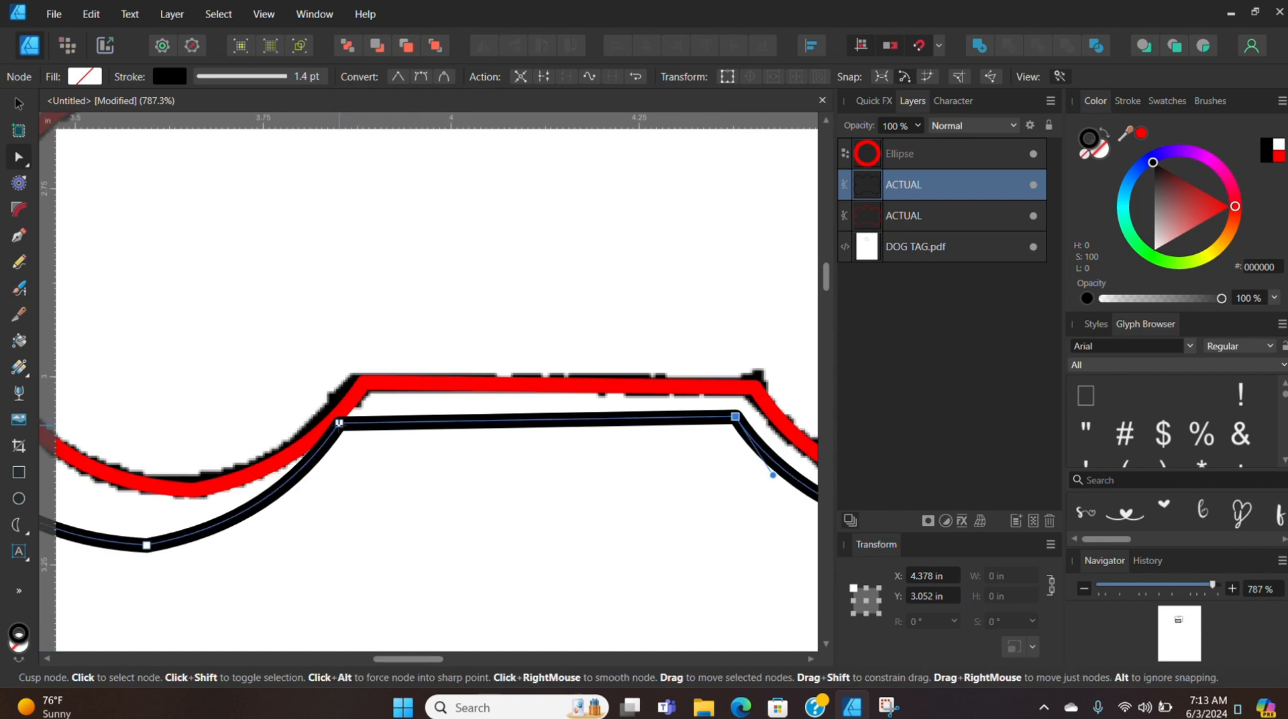
{"action": "left_click_drag", "start_coordinate": [339, 423], "coordinate": [379, 416]}
Step: Reshape the black outline's lower left lobe with its bottom node at X 3.608 in, Y 3.2 in and side node at X 3.317 in, Y 2.931 in
{"action": "left_click_drag", "start_coordinate": [408, 660], "coordinate": [380, 659]}
{"action": "left_click_drag", "start_coordinate": [428, 544], "coordinate": [438, 530]}
{"action": "left_click_drag", "start_coordinate": [177, 333], "coordinate": [218, 325]}
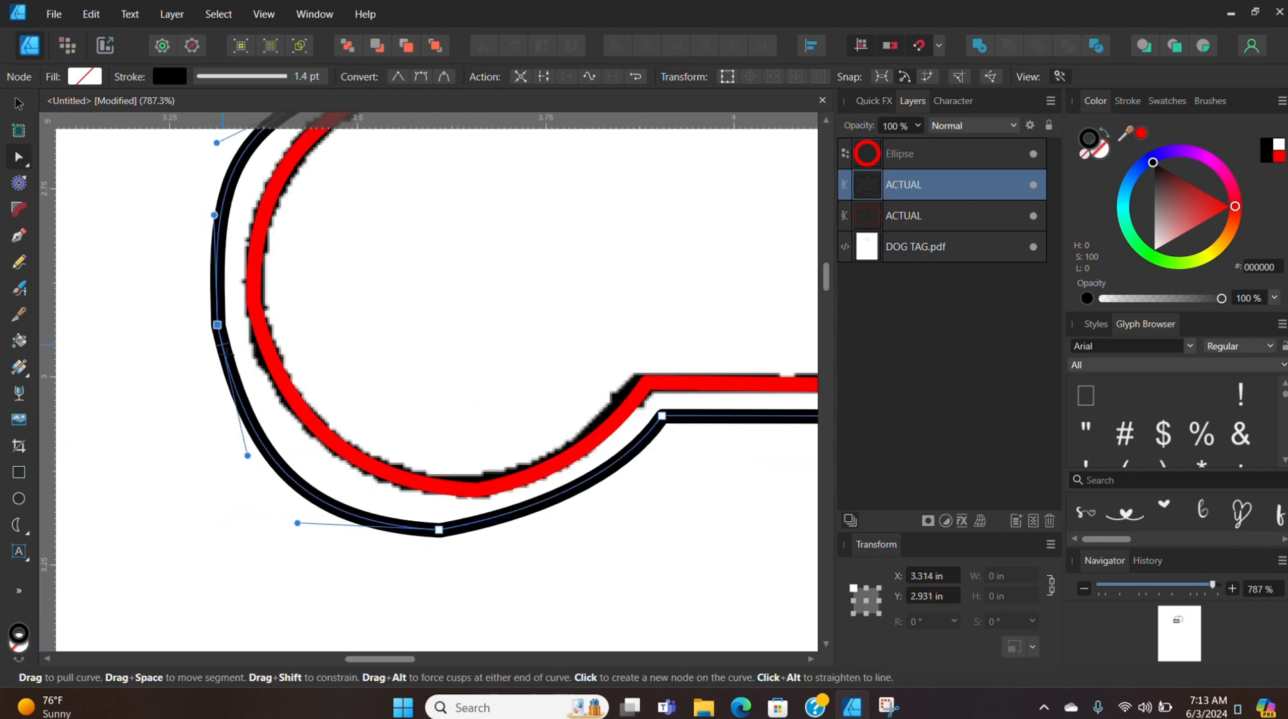
{"action": "left_click_drag", "start_coordinate": [247, 455], "coordinate": [267, 449]}
{"action": "left_click_drag", "start_coordinate": [297, 523], "coordinate": [275, 485]}
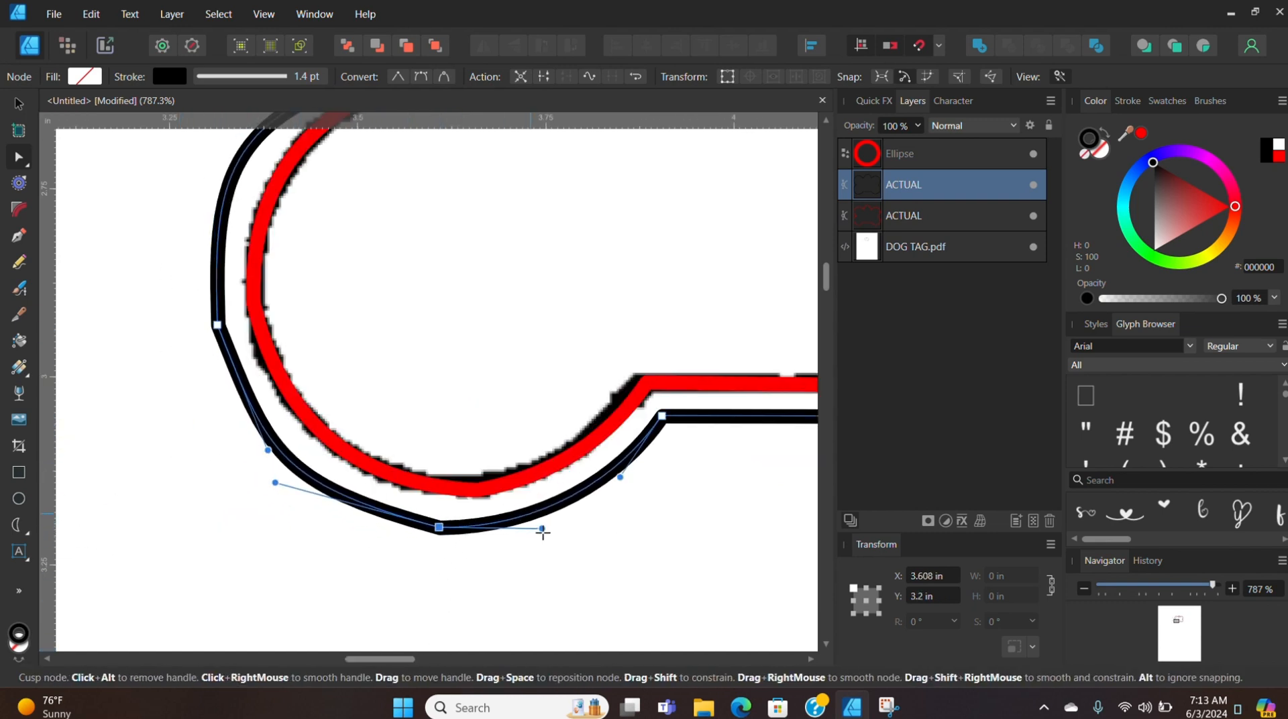
{"action": "scroll", "coordinate": [232, 376], "scroll_direction": "up", "scroll_amount": 3}
{"action": "left_click_drag", "start_coordinate": [217, 401], "coordinate": [219, 400]}
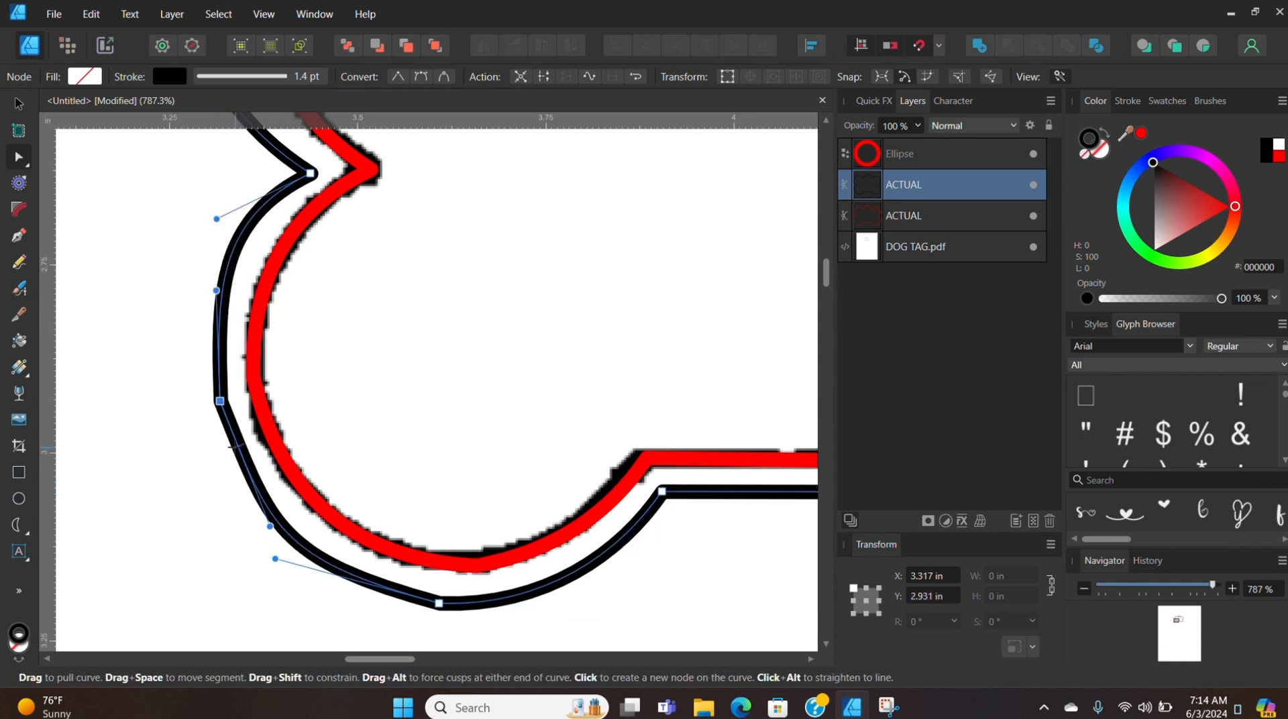
Step: Move the black outline's left notch node to X 3.437 in, Y 2.615 in and fit the upper left lobe closer to the red outline
{"action": "scroll", "coordinate": [328, 382], "scroll_direction": "up", "scroll_amount": 6}
{"action": "scroll", "coordinate": [316, 324], "scroll_direction": "up", "scroll_amount": 13}
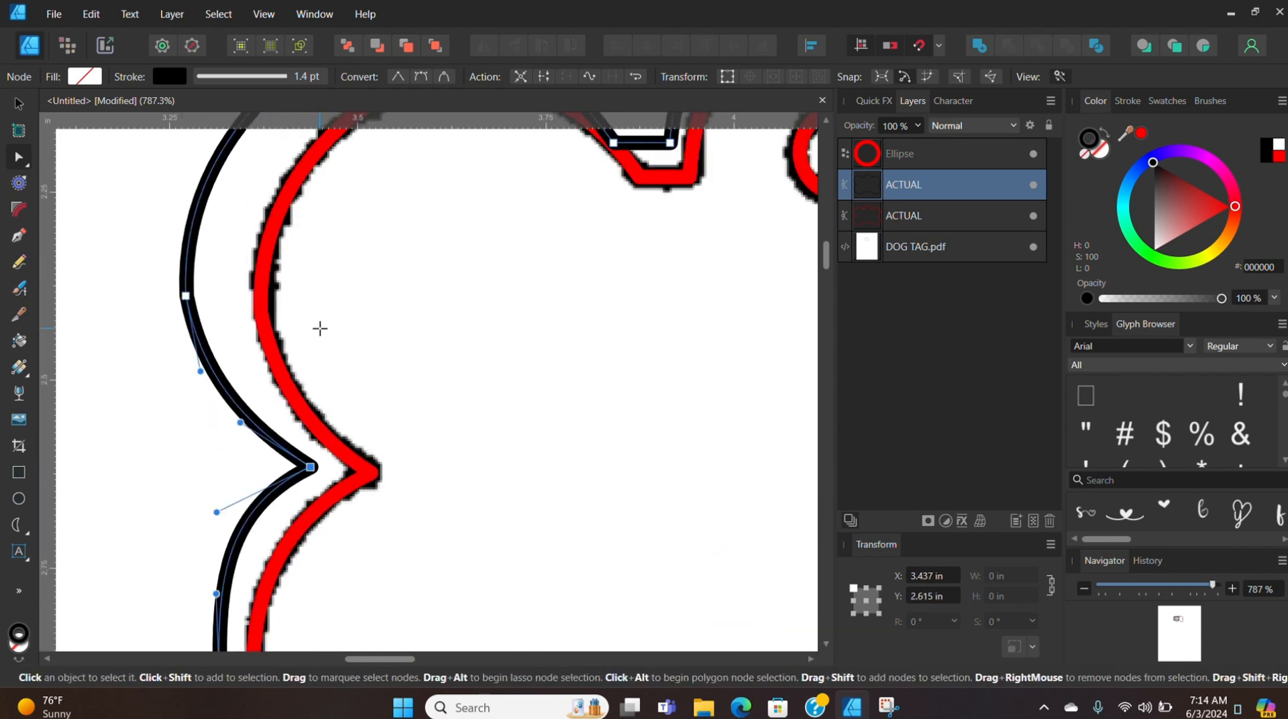
{"action": "left_click", "coordinate": [335, 259]}
{"action": "left_click_drag", "start_coordinate": [250, 319], "coordinate": [216, 370]}
{"action": "left_click_drag", "start_coordinate": [216, 472], "coordinate": [223, 474]}
Step: Move the black outline's node beside the loop's left base to X 3.883 in, Y 2.175 in and deselect the outline
{"action": "scroll", "coordinate": [223, 474], "scroll_direction": "up", "scroll_amount": 2}
{"action": "left_click_drag", "start_coordinate": [380, 659], "coordinate": [401, 670]}
{"action": "left_click_drag", "start_coordinate": [460, 370], "coordinate": [437, 362]}
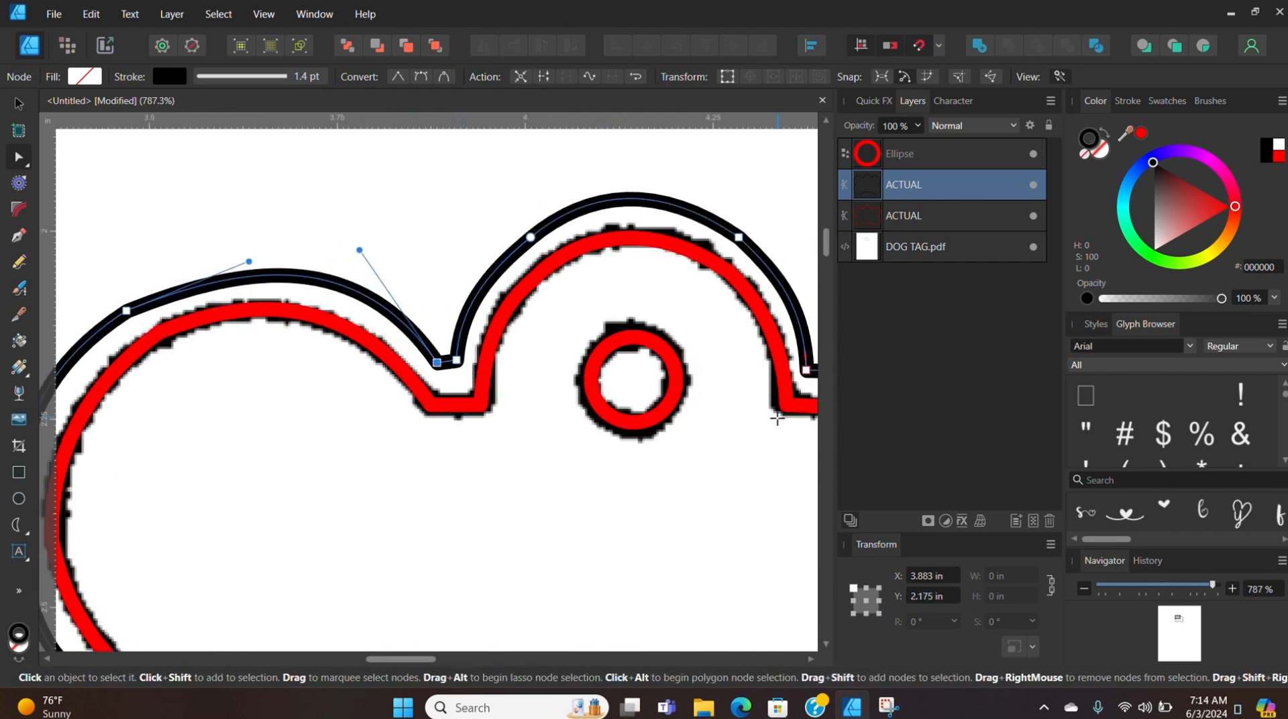
{"action": "scroll", "coordinate": [776, 419], "scroll_direction": "down", "scroll_amount": 5}
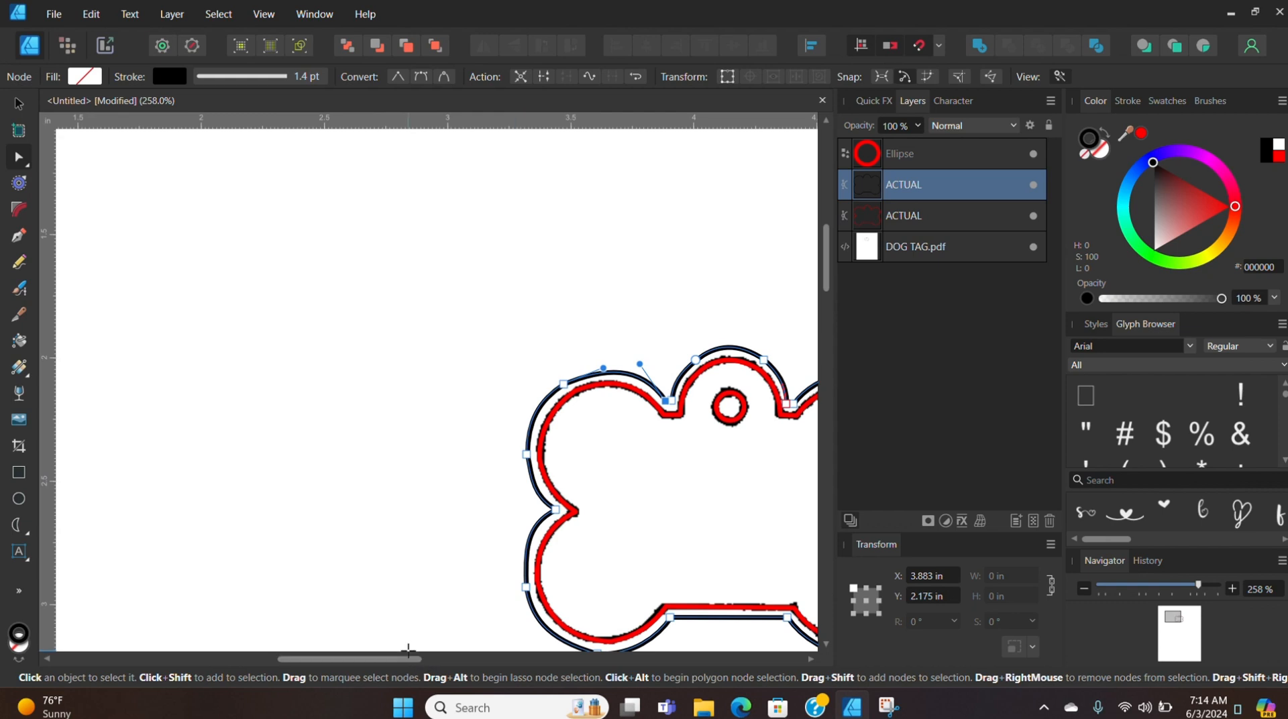
{"action": "left_click_drag", "start_coordinate": [426, 664], "coordinate": [482, 661]}
{"action": "scroll", "coordinate": [690, 467], "scroll_direction": "down", "scroll_amount": 3}
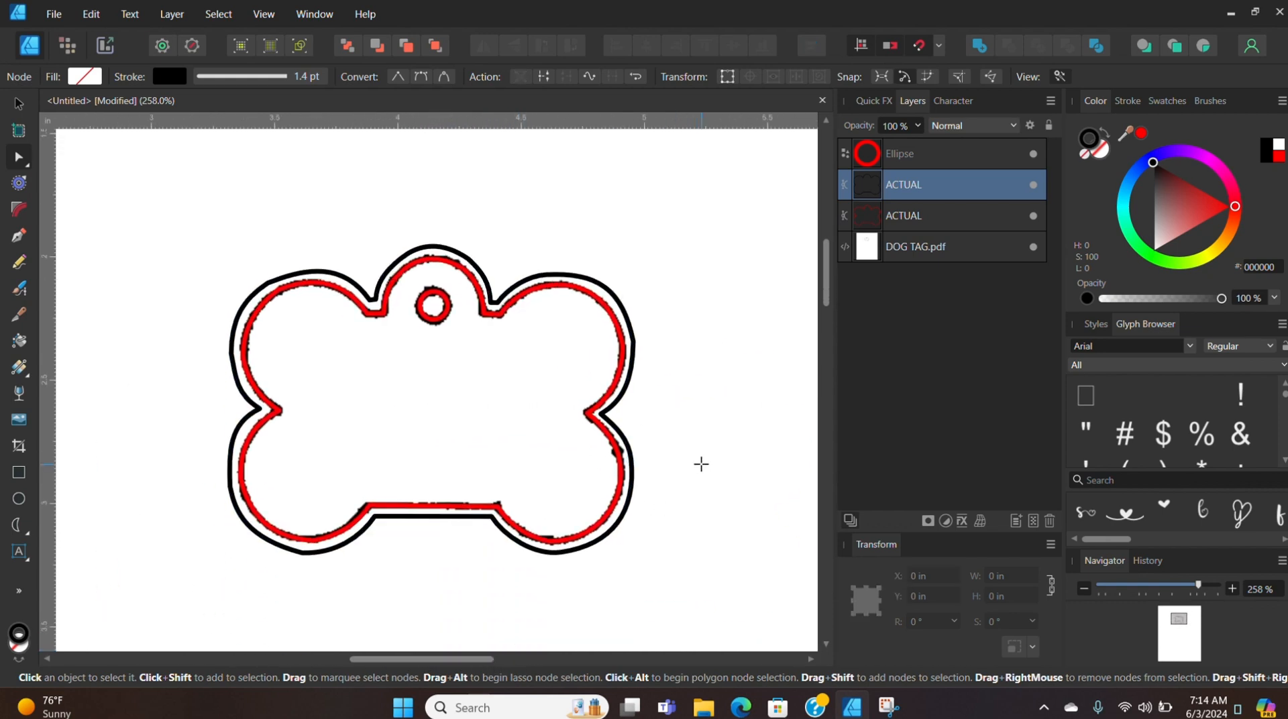
{"action": "left_click", "coordinate": [19, 104]}
{"action": "left_click", "coordinate": [114, 295]}
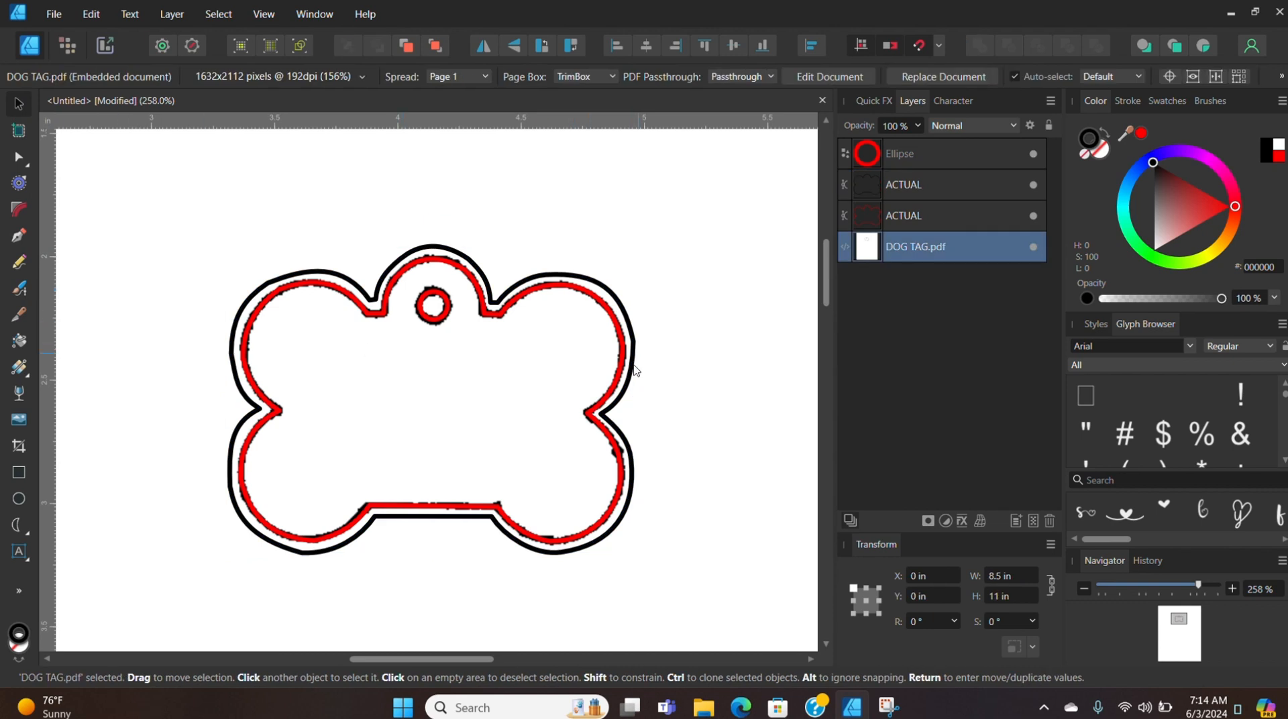
Step: Shift the black outline's right notch node to X 4.855 in and nudge the upper right lobe's side node to X 4.957 in
{"action": "scroll", "coordinate": [639, 475], "scroll_direction": "up", "scroll_amount": 1}
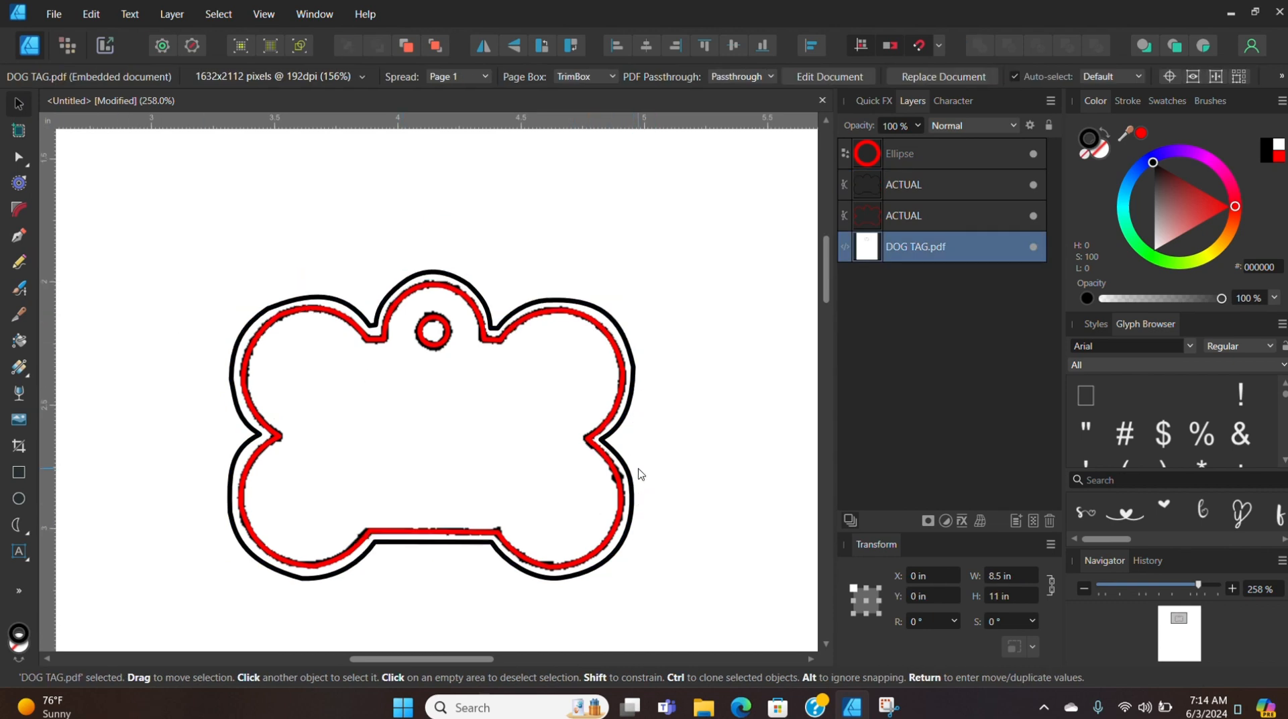
{"action": "scroll", "coordinate": [638, 469], "scroll_direction": "up", "scroll_amount": 3, "text": "ctrl"}
{"action": "left_click", "coordinate": [575, 462]}
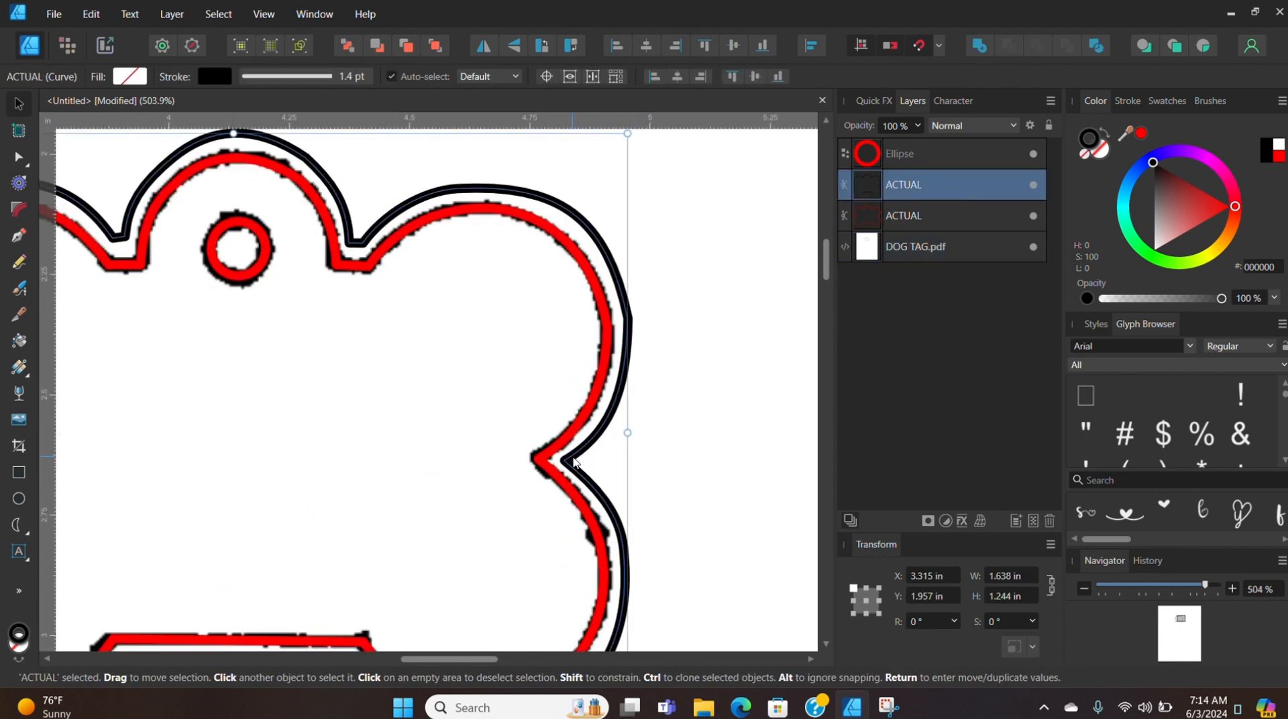
{"action": "key", "text": "a"}
{"action": "left_click_drag", "start_coordinate": [571, 459], "coordinate": [581, 458]}
{"action": "key", "text": "ctrl+z"}
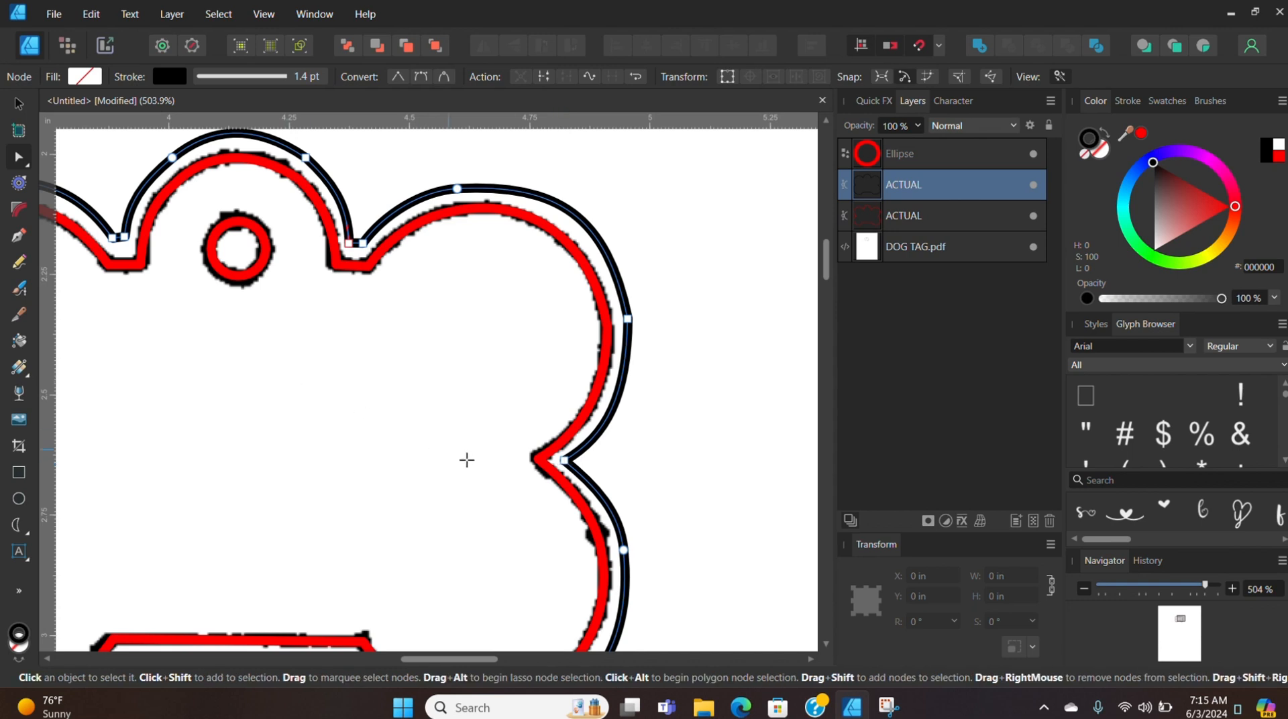
{"action": "left_click", "coordinate": [570, 460]}
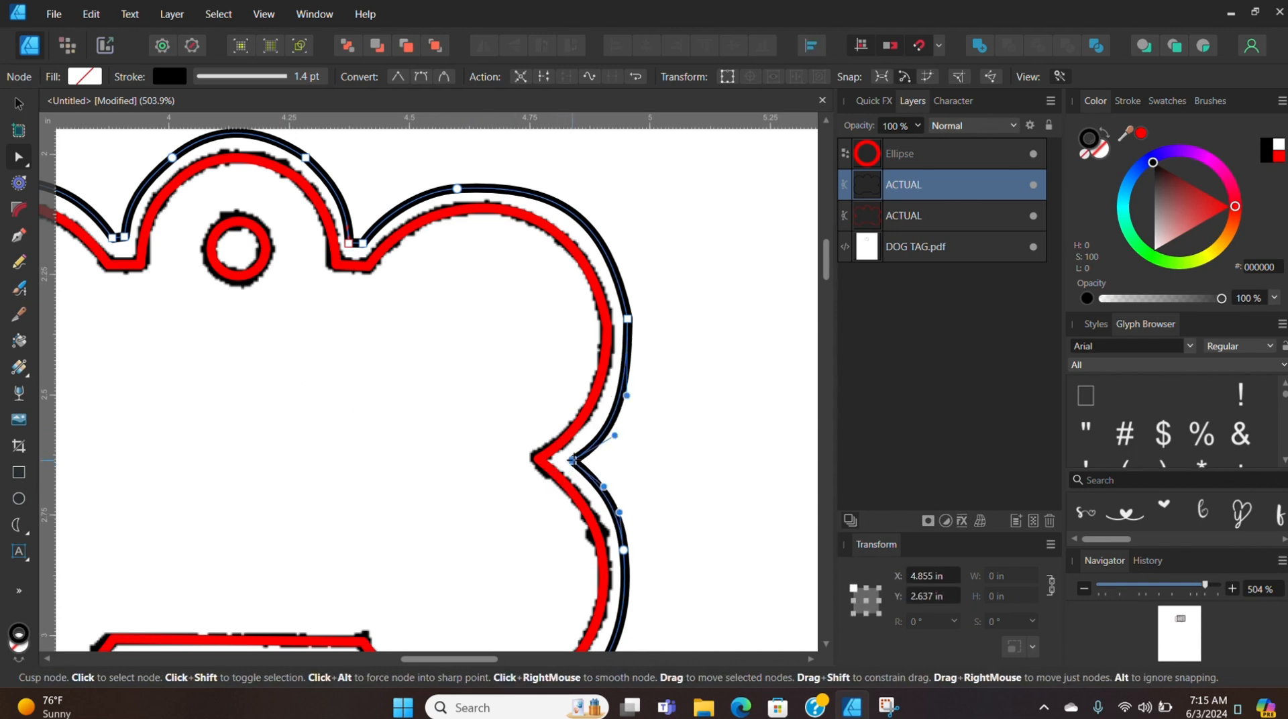
{"action": "left_click", "coordinate": [627, 319]}
{"action": "key", "text": "Right"}
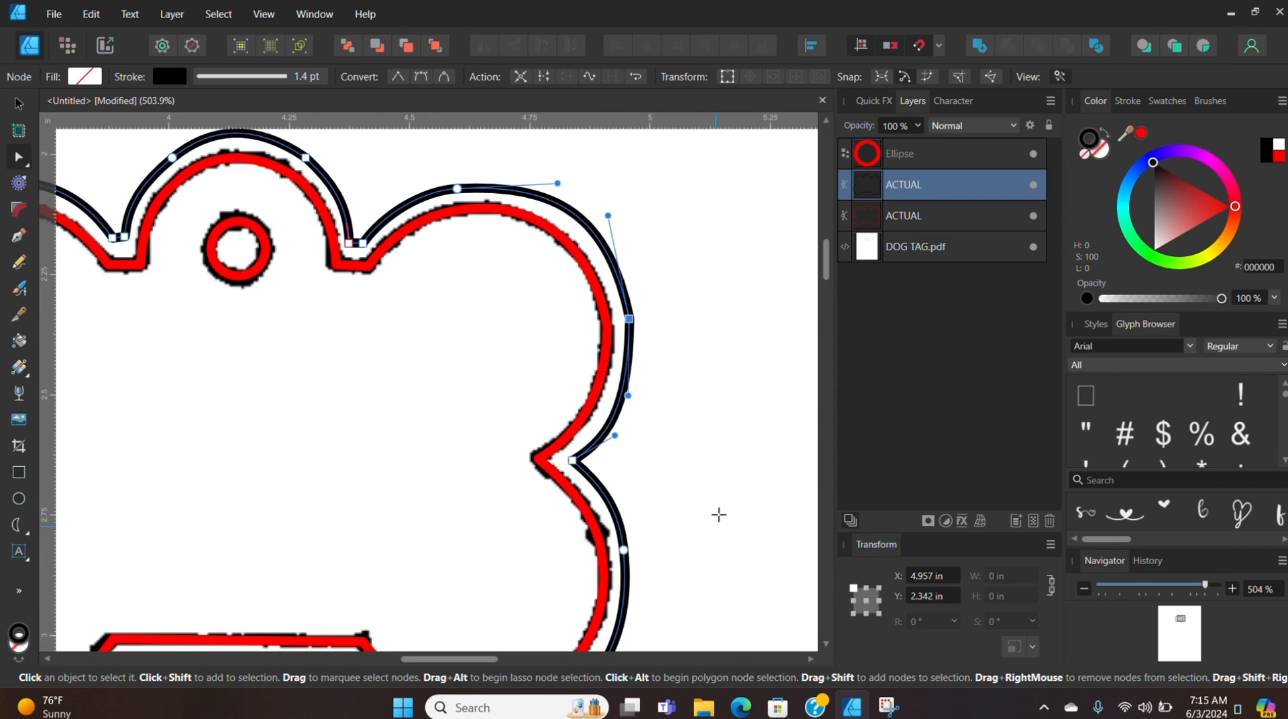
{"action": "scroll", "coordinate": [631, 268], "scroll_direction": "down", "scroll_amount": 4}
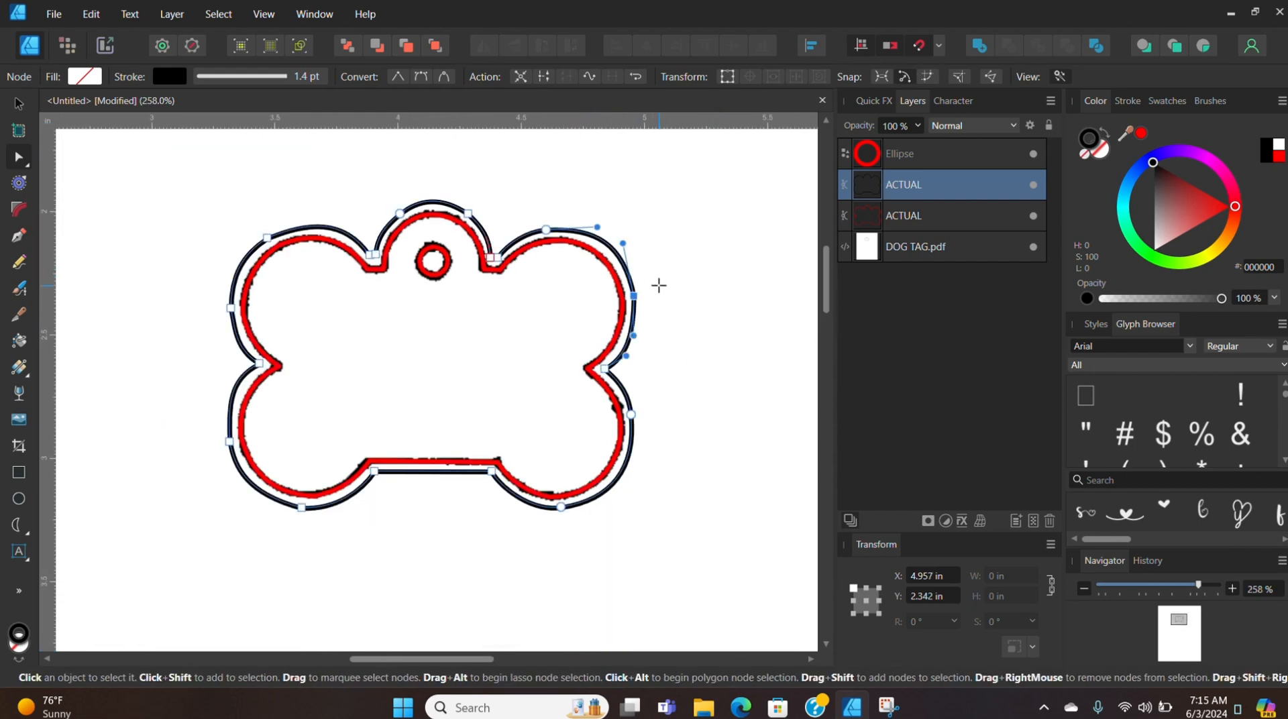
{"action": "left_click", "coordinate": [20, 104]}
{"action": "left_click", "coordinate": [135, 218]}
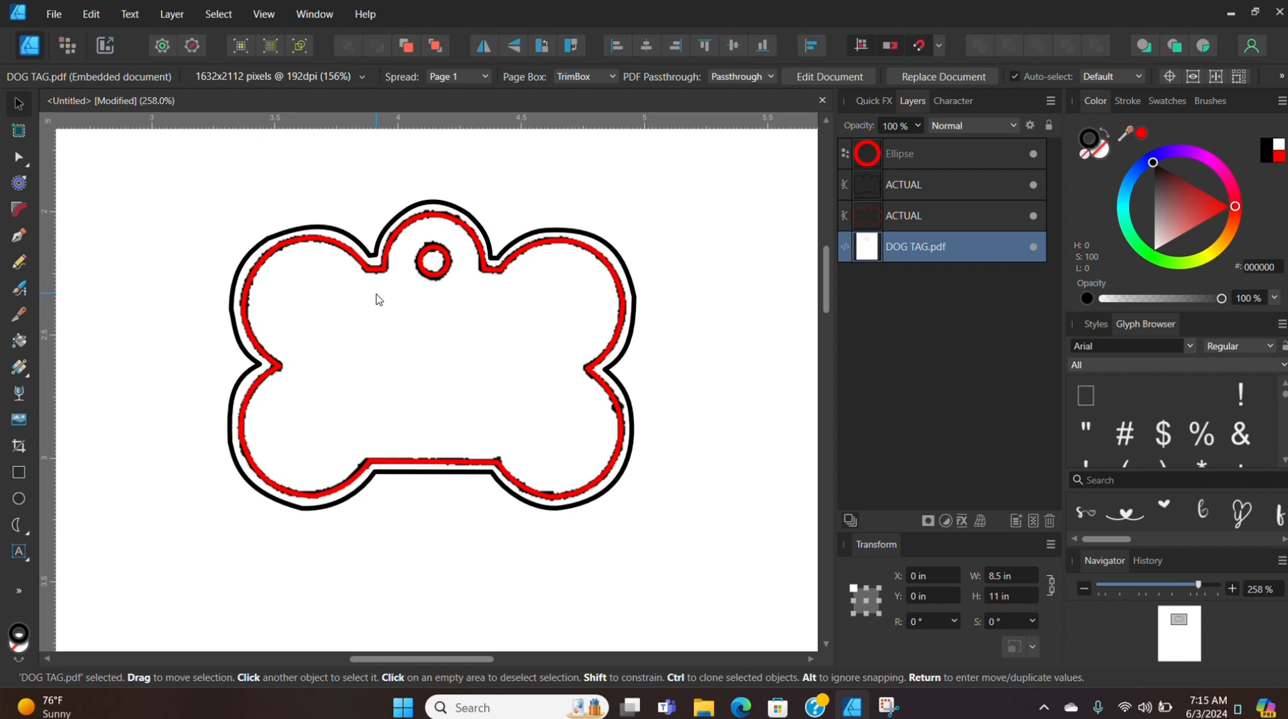
Step: Rename the black outline's layer as BLEED EDGE
{"action": "double_click", "coordinate": [911, 188]}
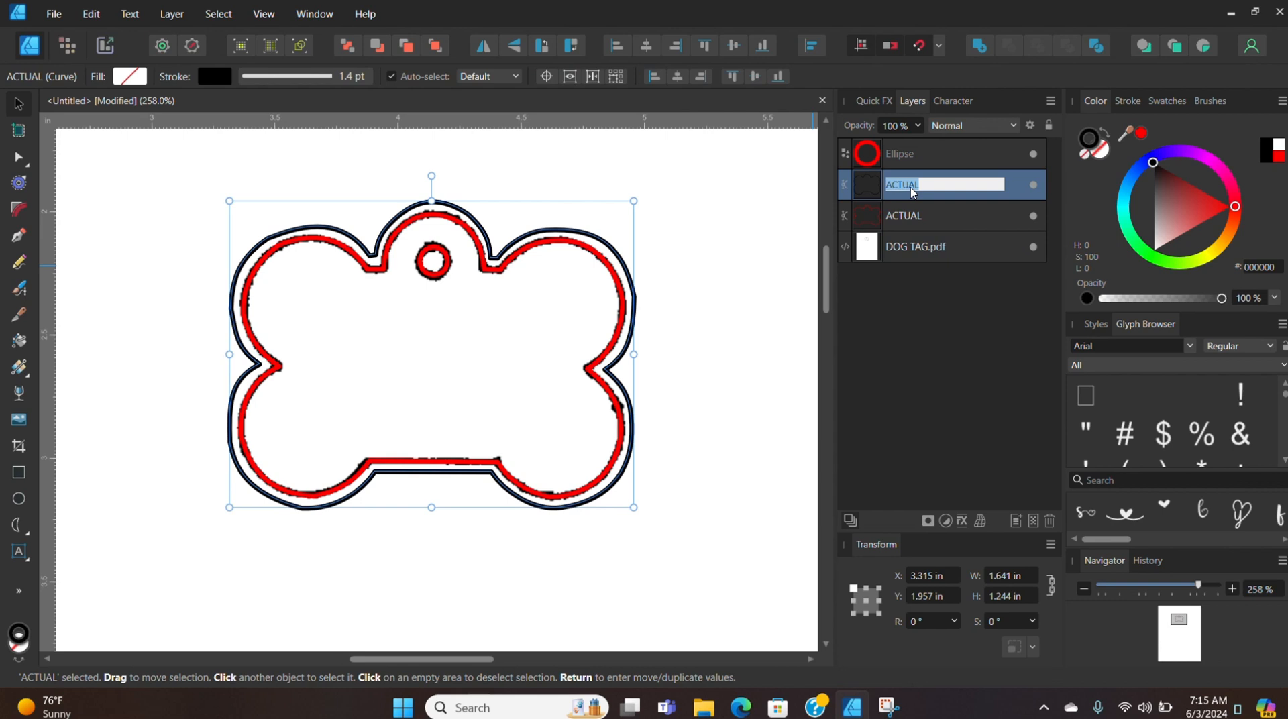
{"action": "type", "text": "BLEED EDGE"}
{"action": "key", "text": "Return"}
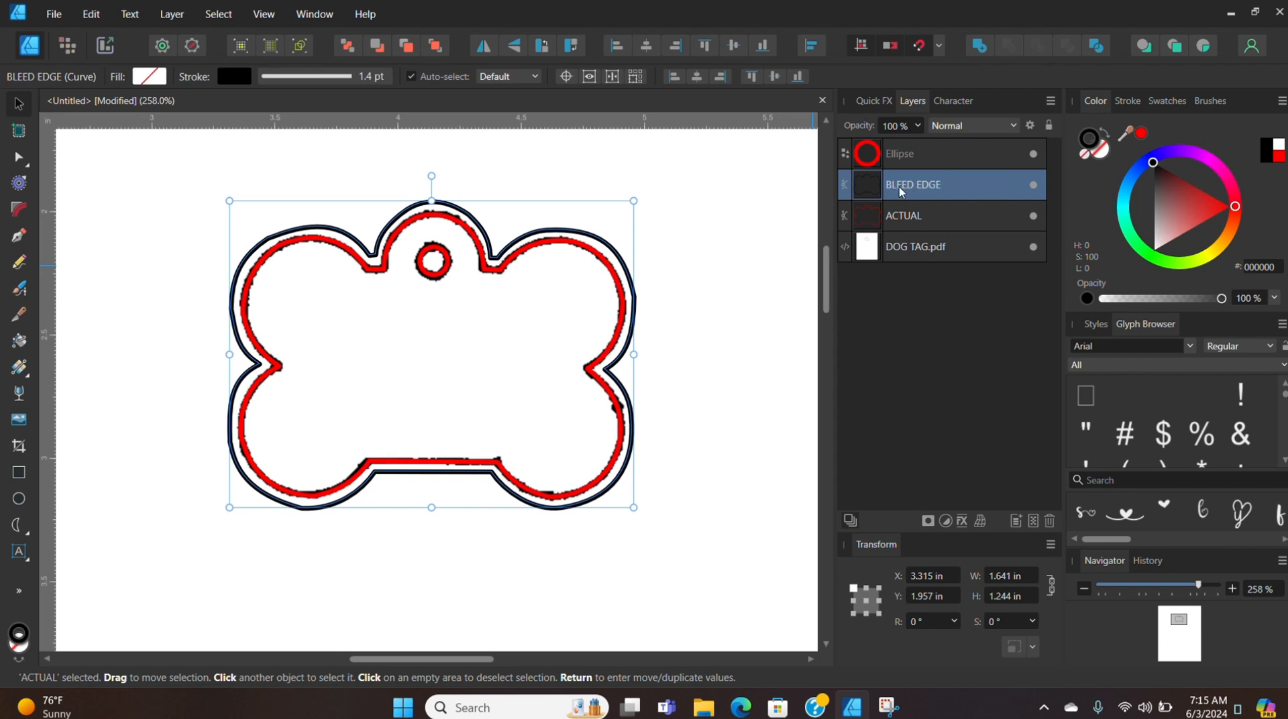
Step: Delete the DOG TAG.pdf scan and group the Ellipse, BLEED EDGE and ACTUAL layers
{"action": "left_click", "coordinate": [177, 253]}
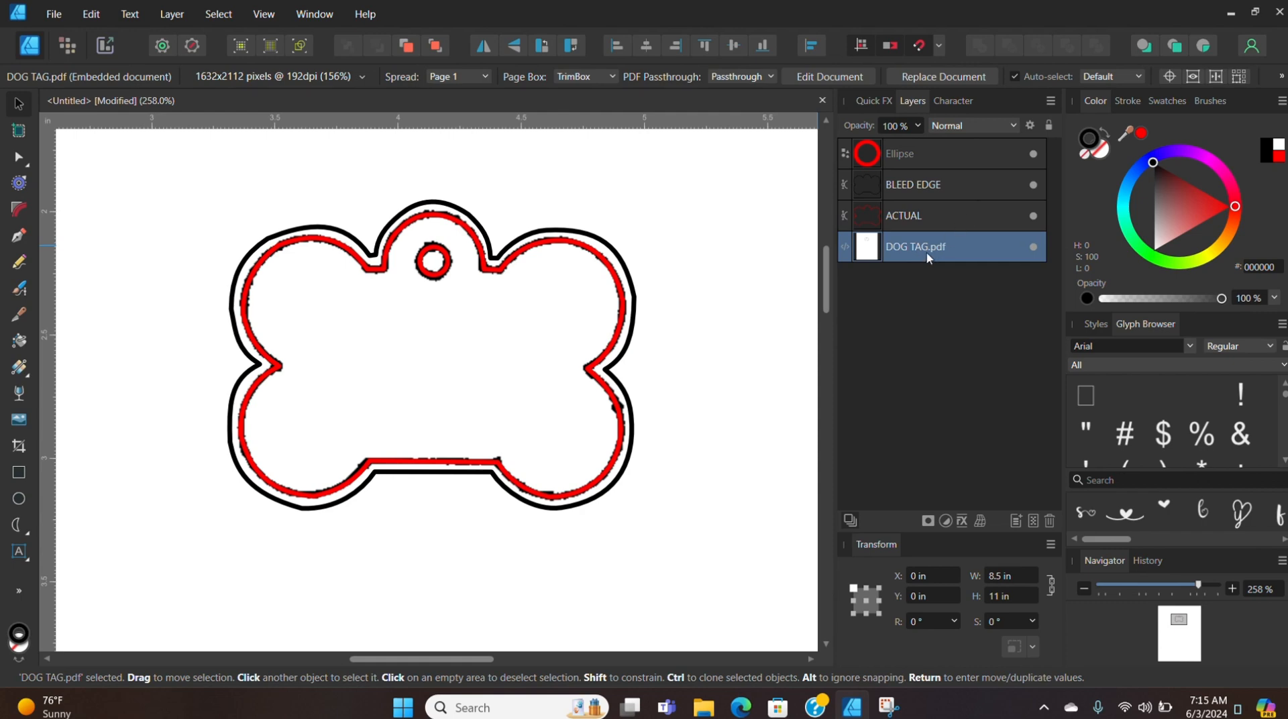
{"action": "key", "text": "Delete"}
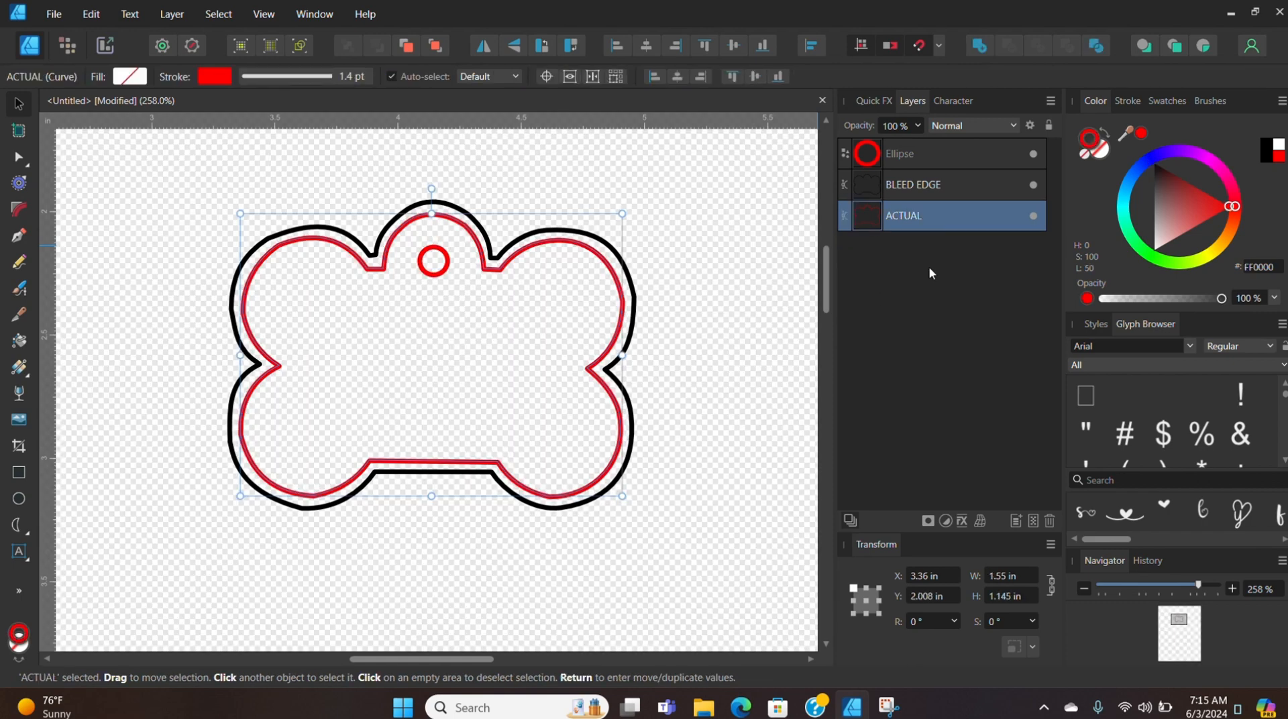
{"action": "left_click", "coordinate": [916, 151]}
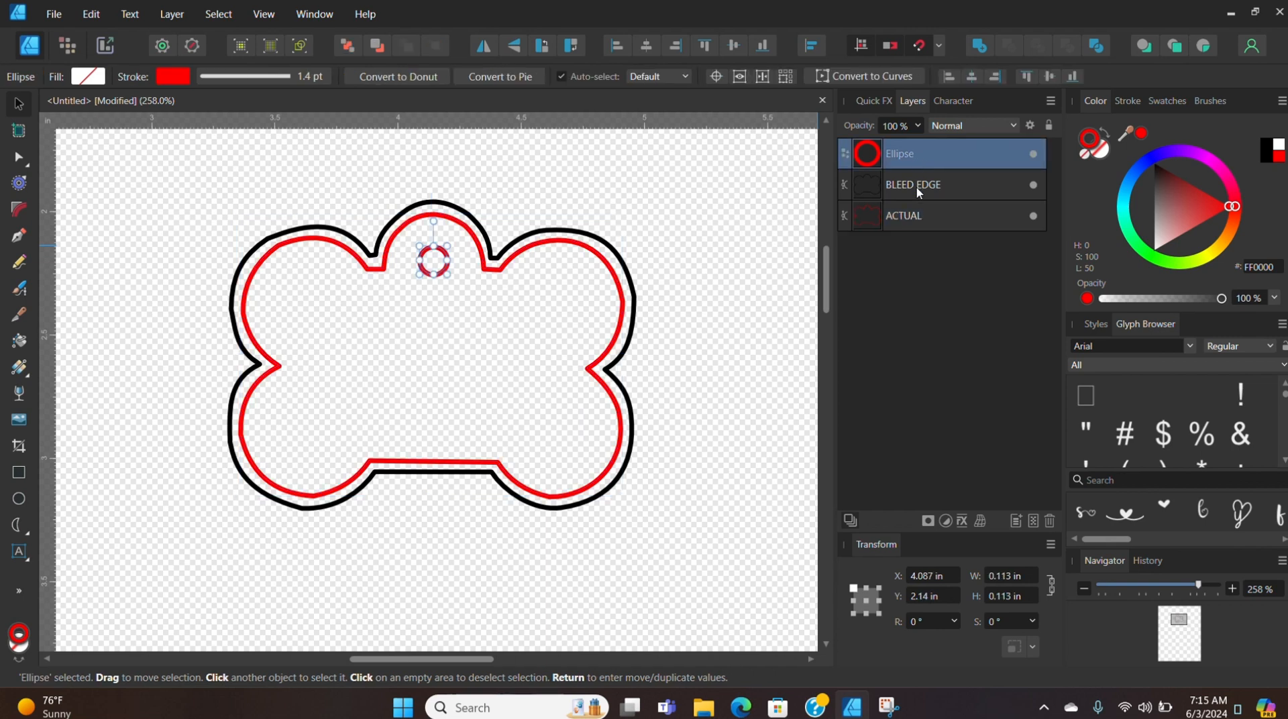
{"action": "left_click", "coordinate": [919, 188], "text": "shift"}
{"action": "left_click", "coordinate": [912, 216], "text": "shift"}
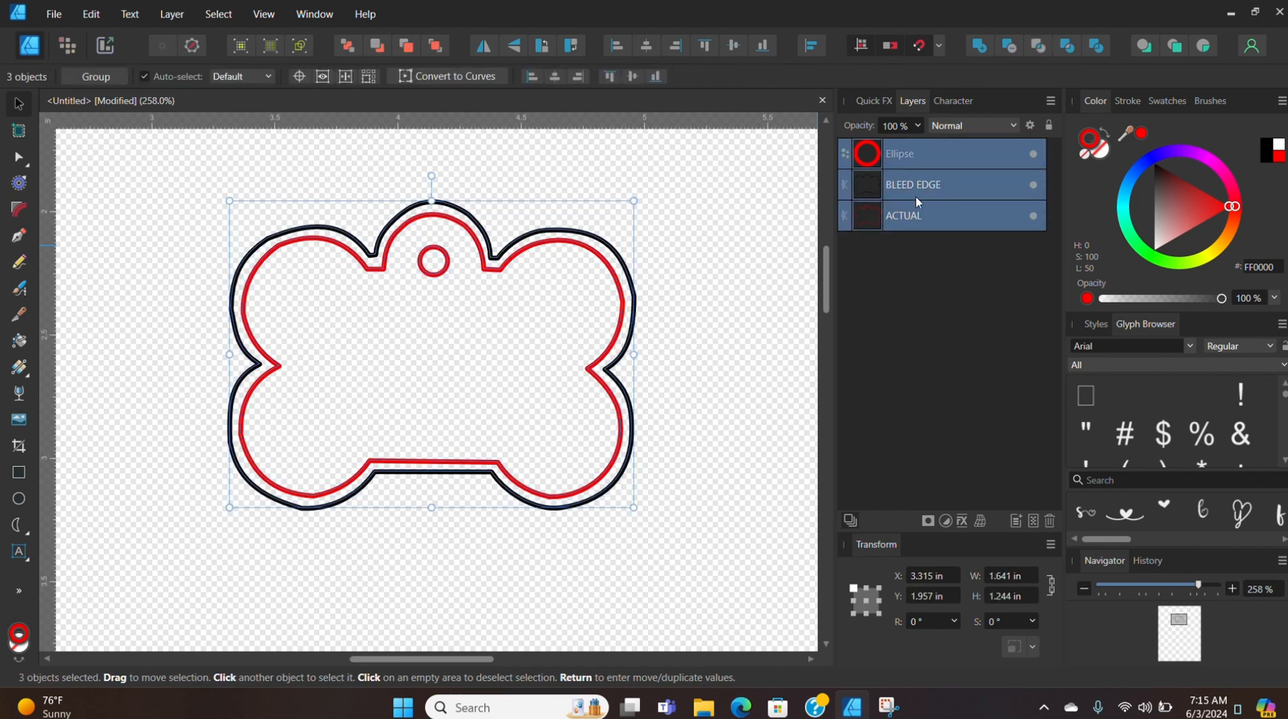
{"action": "key", "text": "ctrl+g"}
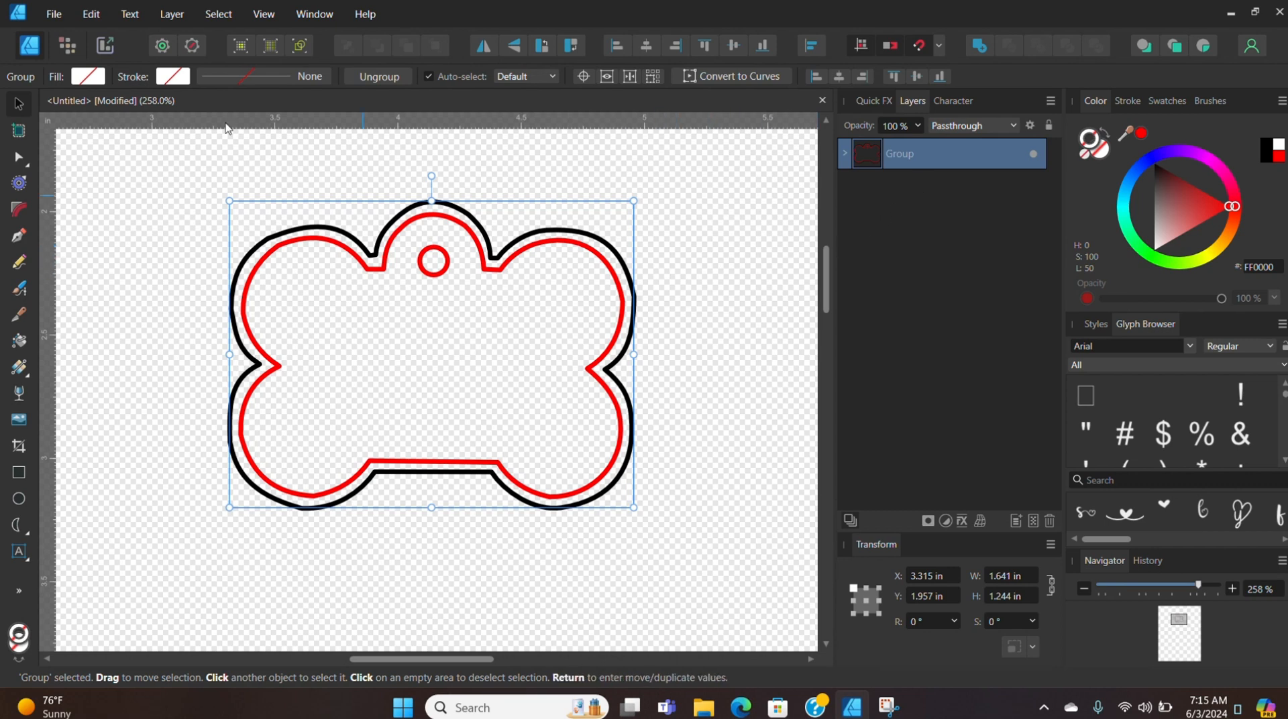
{"action": "left_click", "coordinate": [57, 17]}
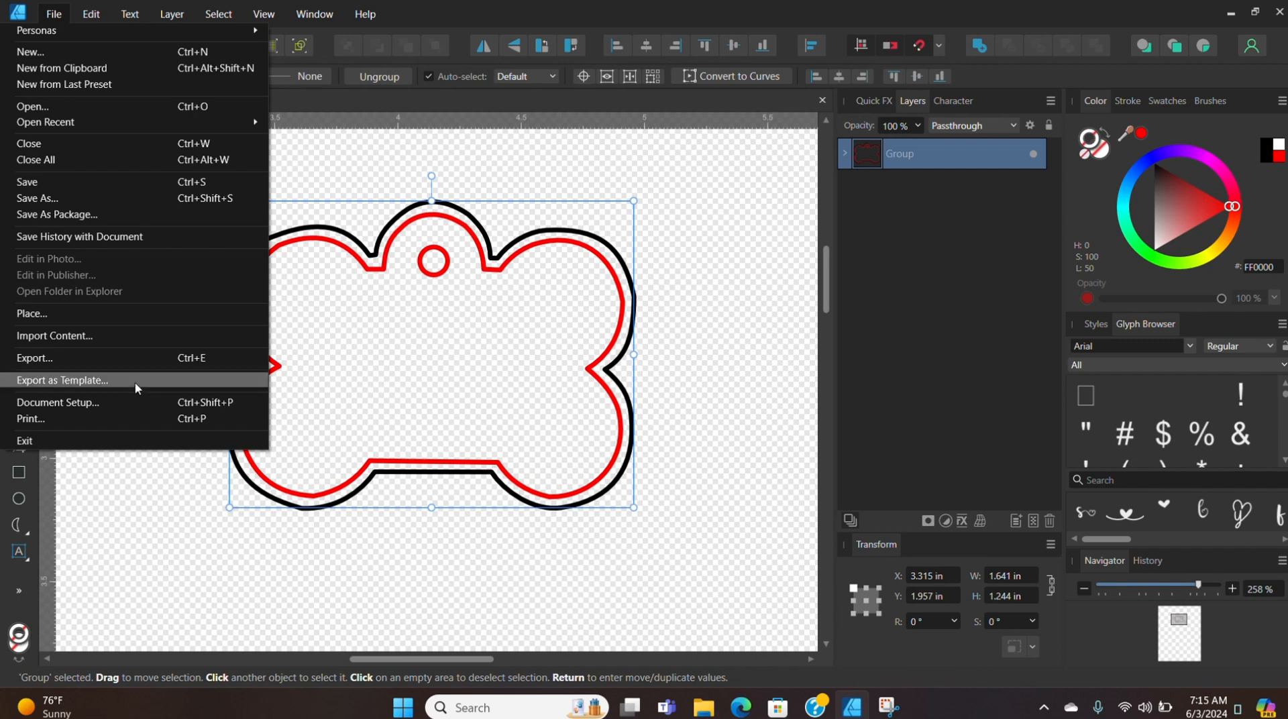
{"action": "left_click", "coordinate": [62, 380]}
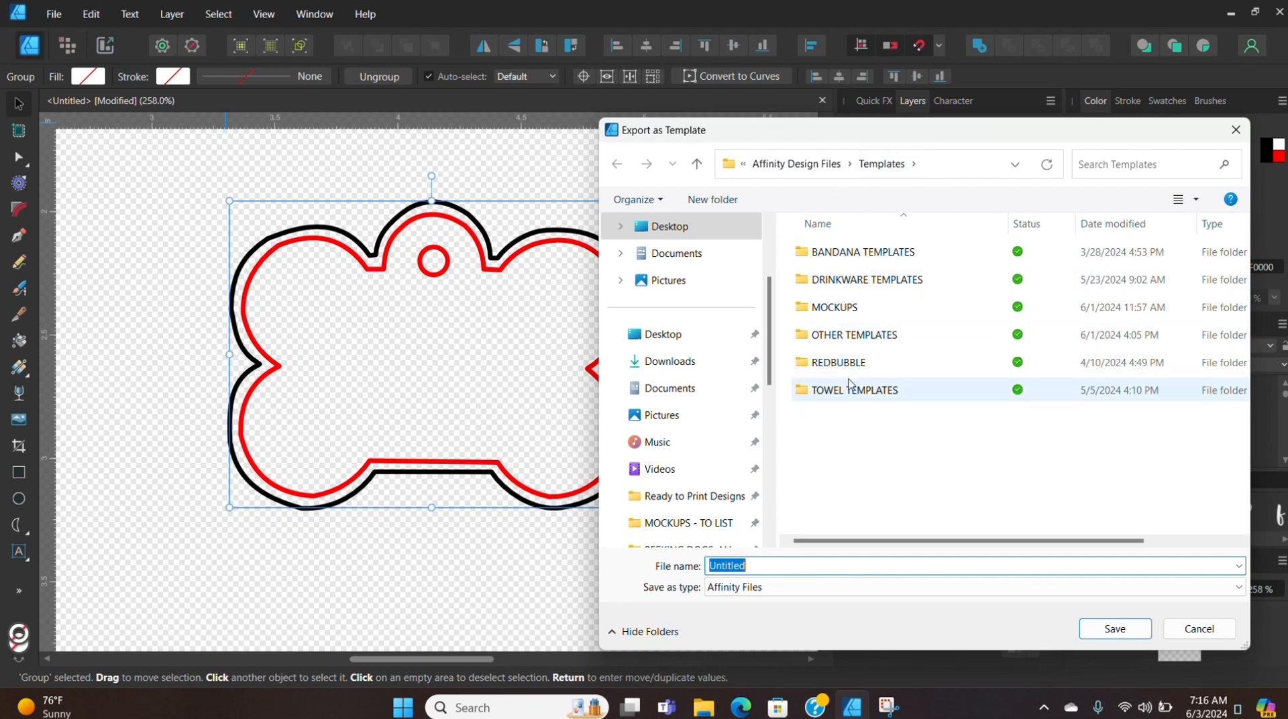
{"action": "left_click", "coordinate": [853, 343]}
{"action": "double_click", "coordinate": [853, 344]}
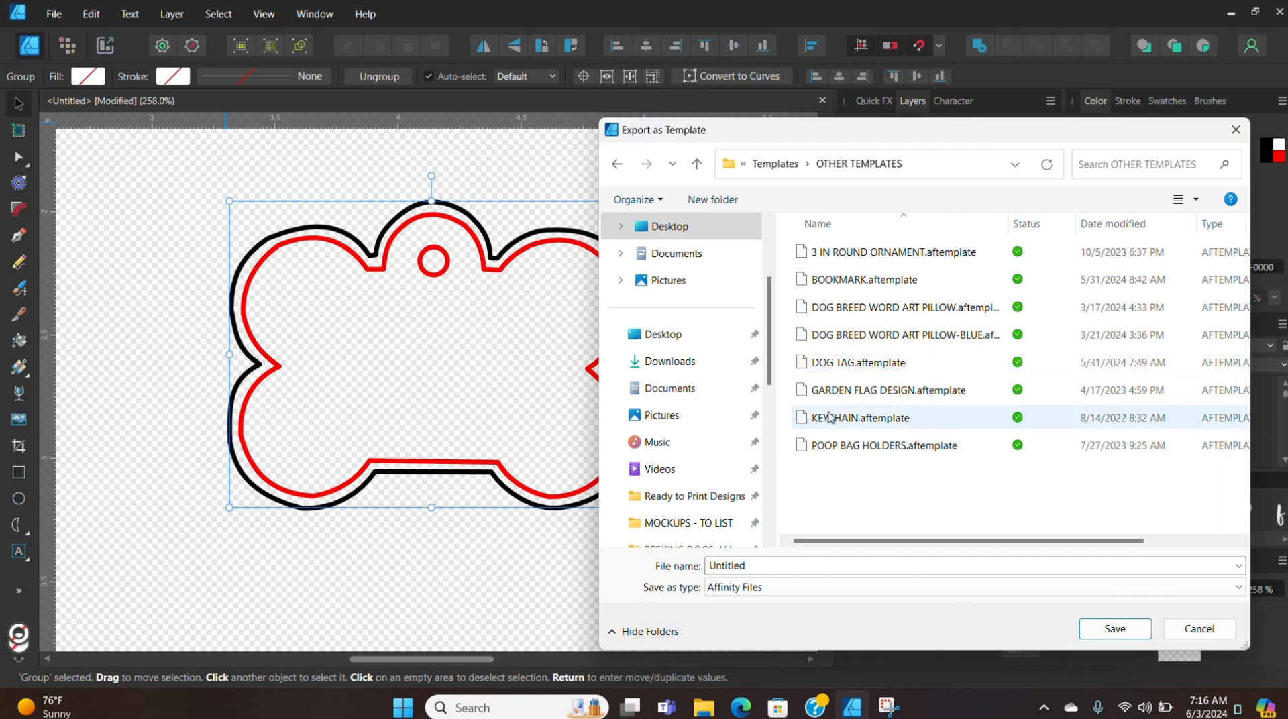
{"action": "double_click", "coordinate": [763, 566]}
{"action": "type", "text": "DOG TAG"}
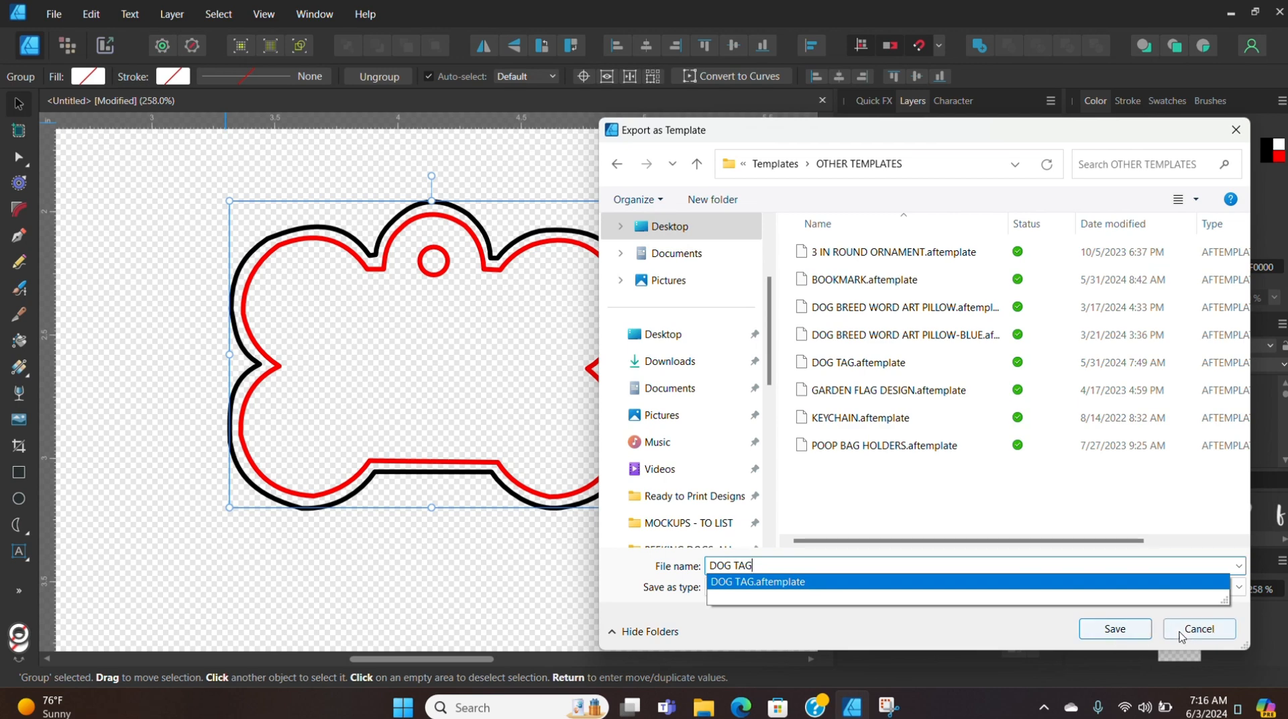
{"action": "left_click", "coordinate": [1199, 629]}
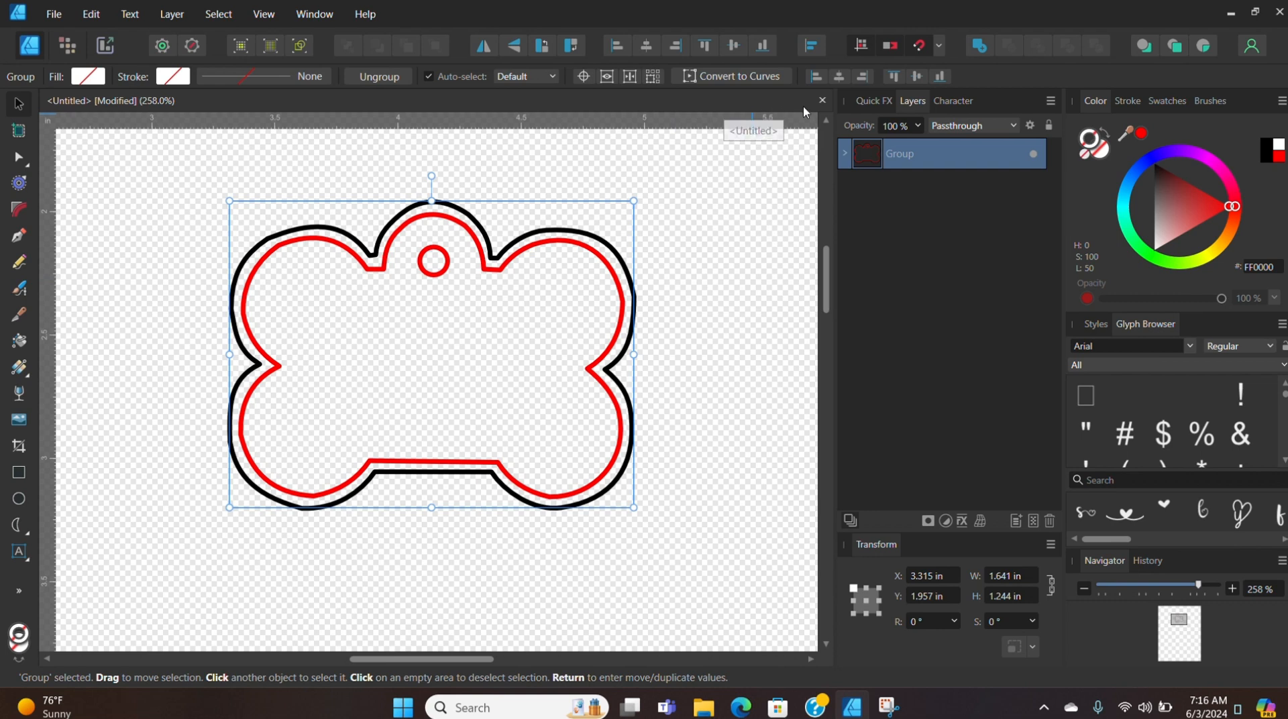
Step: Close the untitled document without saving and create a new document from the DOG TAG template in OTHER TEMPLATES
{"action": "left_click", "coordinate": [821, 100]}
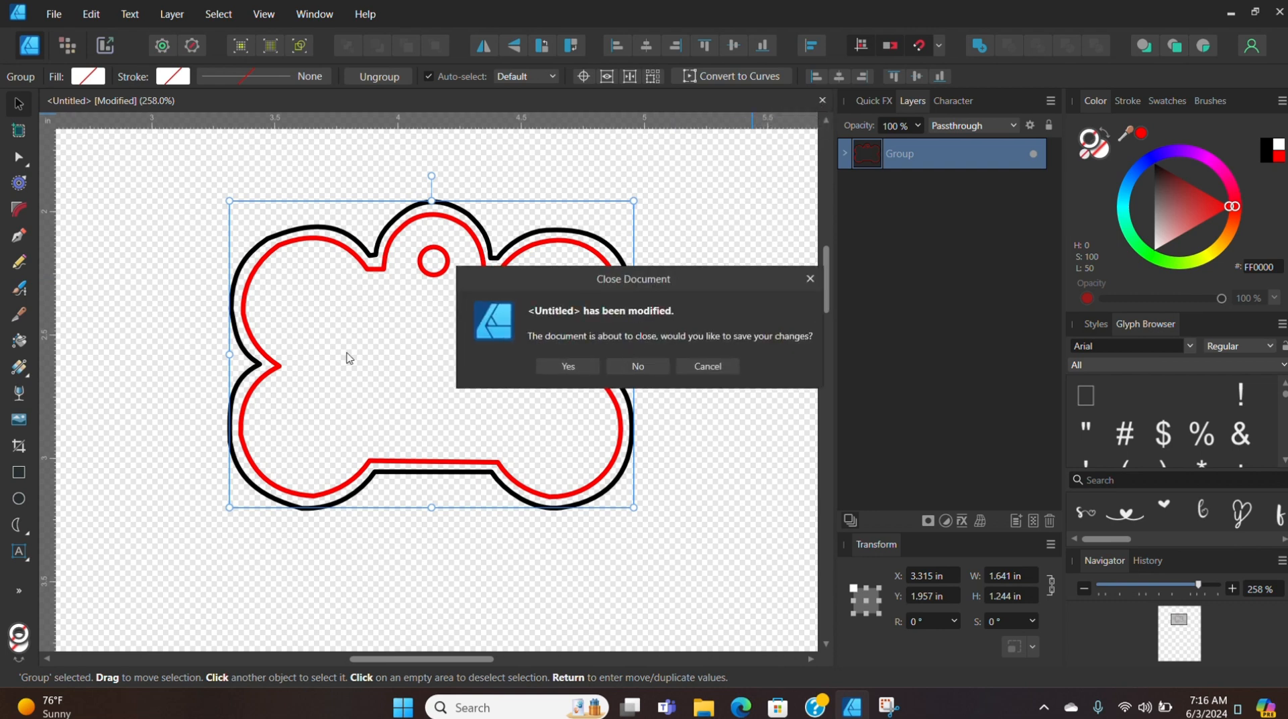
{"action": "left_click", "coordinate": [646, 364]}
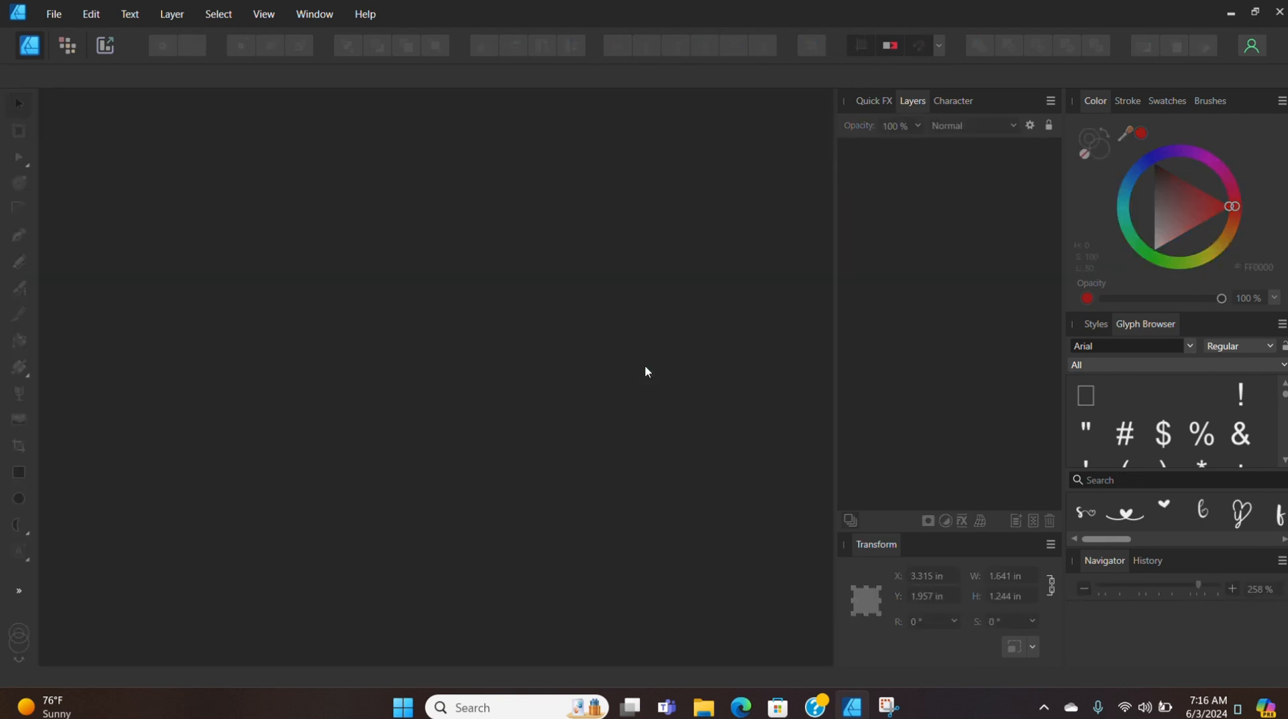
{"action": "left_click", "coordinate": [60, 18]}
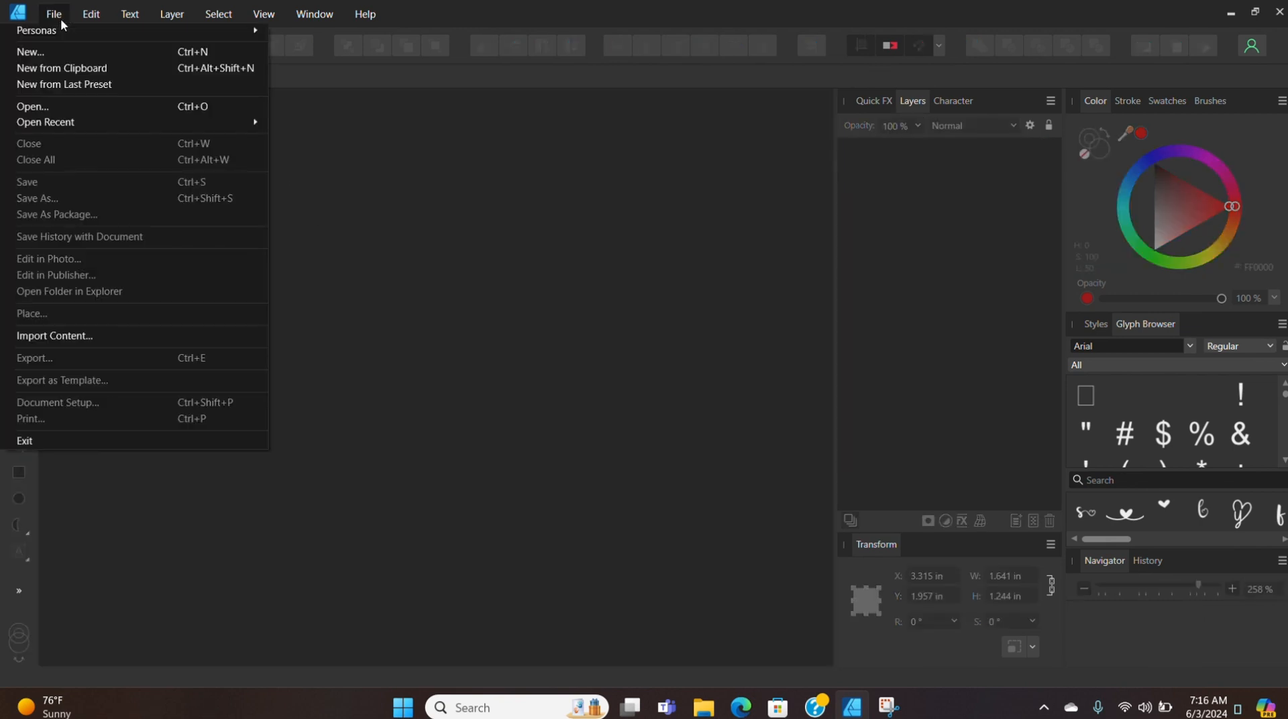
{"action": "left_click", "coordinate": [67, 54]}
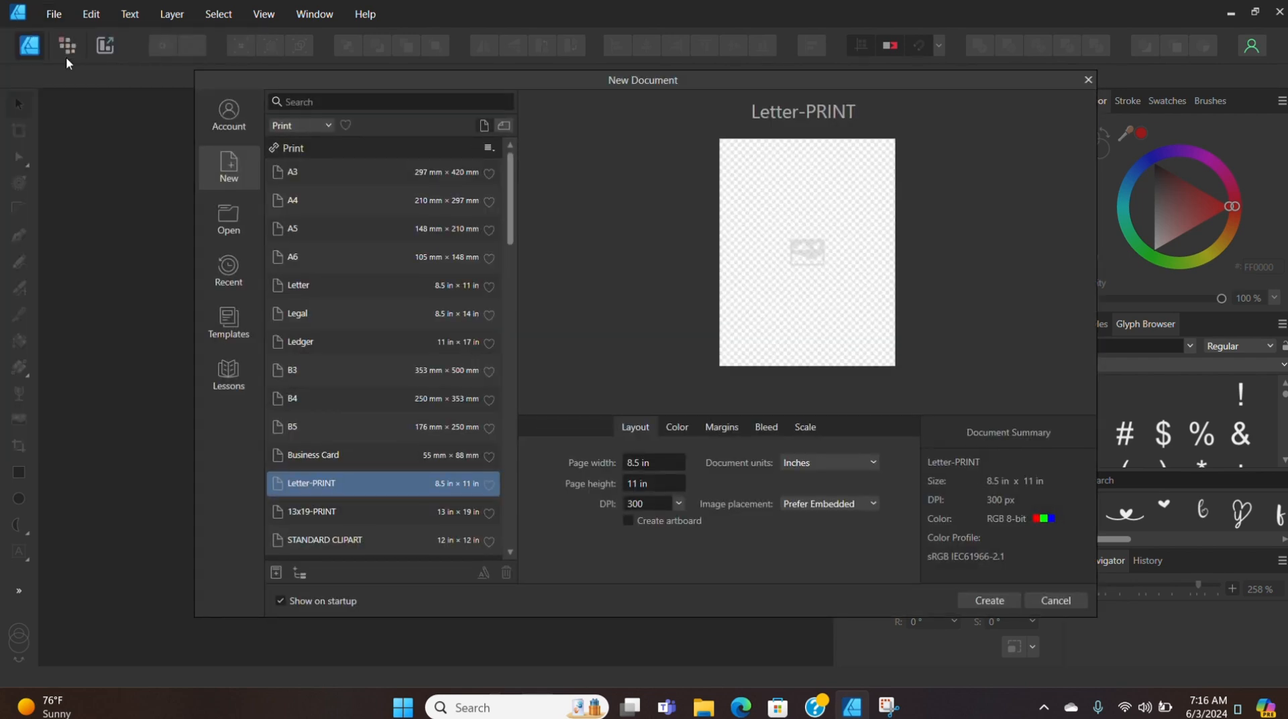
{"action": "left_click", "coordinate": [230, 321]}
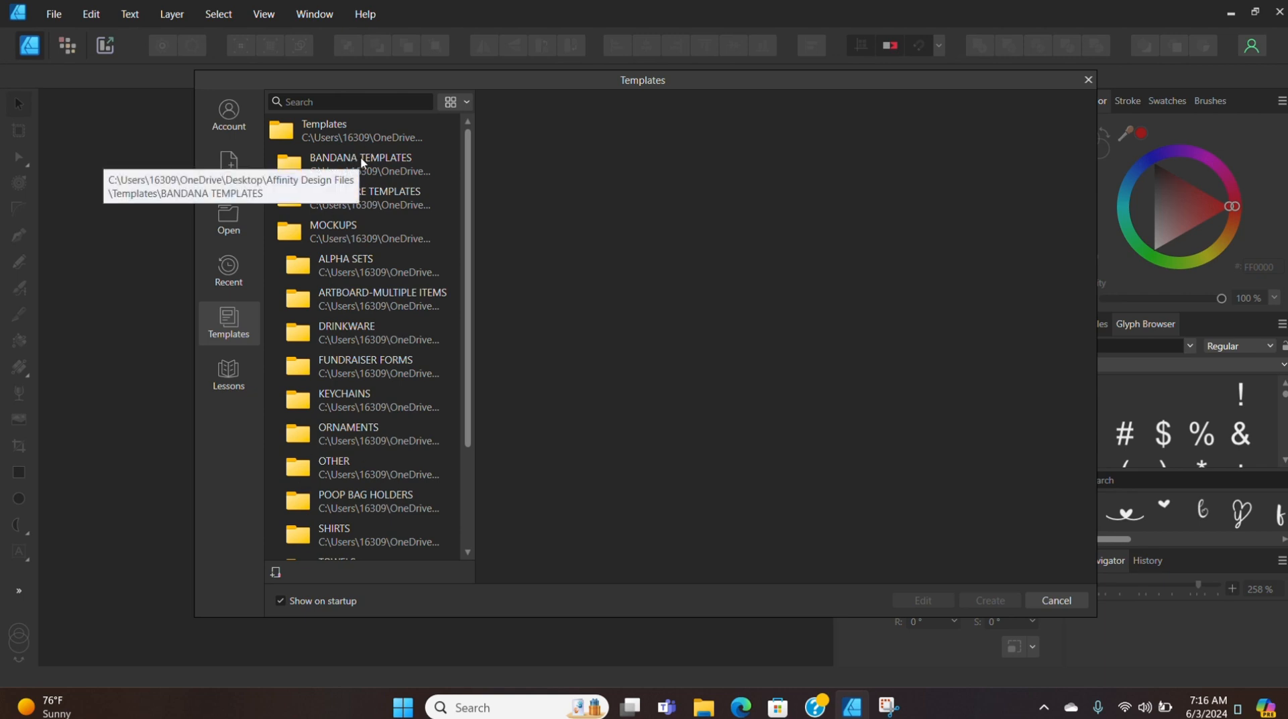
{"action": "scroll", "coordinate": [406, 201], "scroll_direction": "down", "scroll_amount": 4}
{"action": "scroll", "coordinate": [409, 216], "scroll_direction": "up", "scroll_amount": 4}
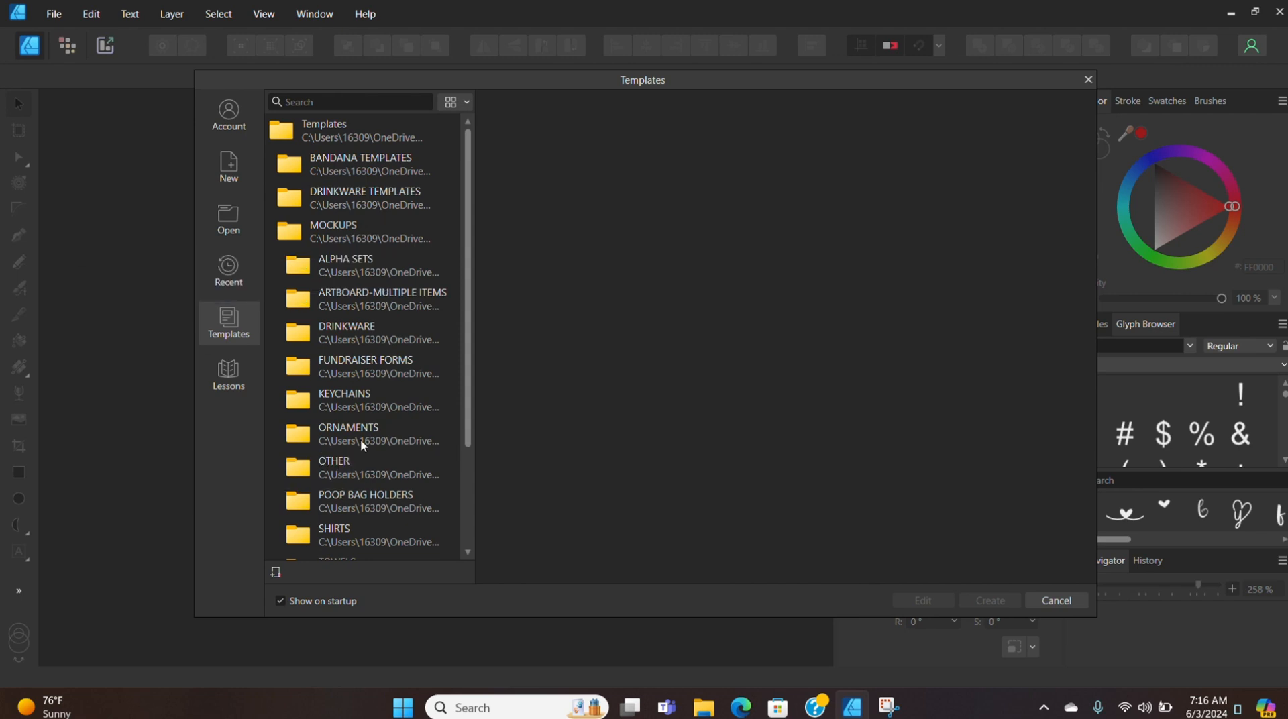
{"action": "scroll", "coordinate": [366, 453], "scroll_direction": "down", "scroll_amount": 4}
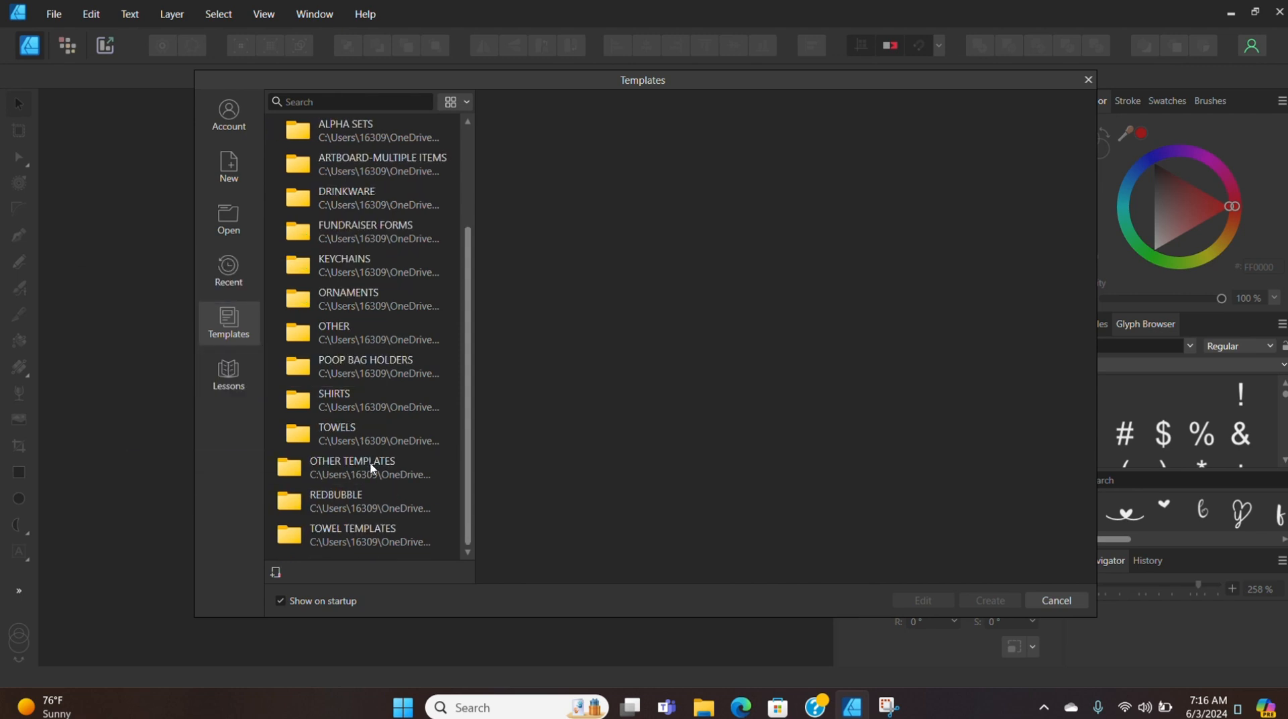
{"action": "left_click", "coordinate": [371, 470]}
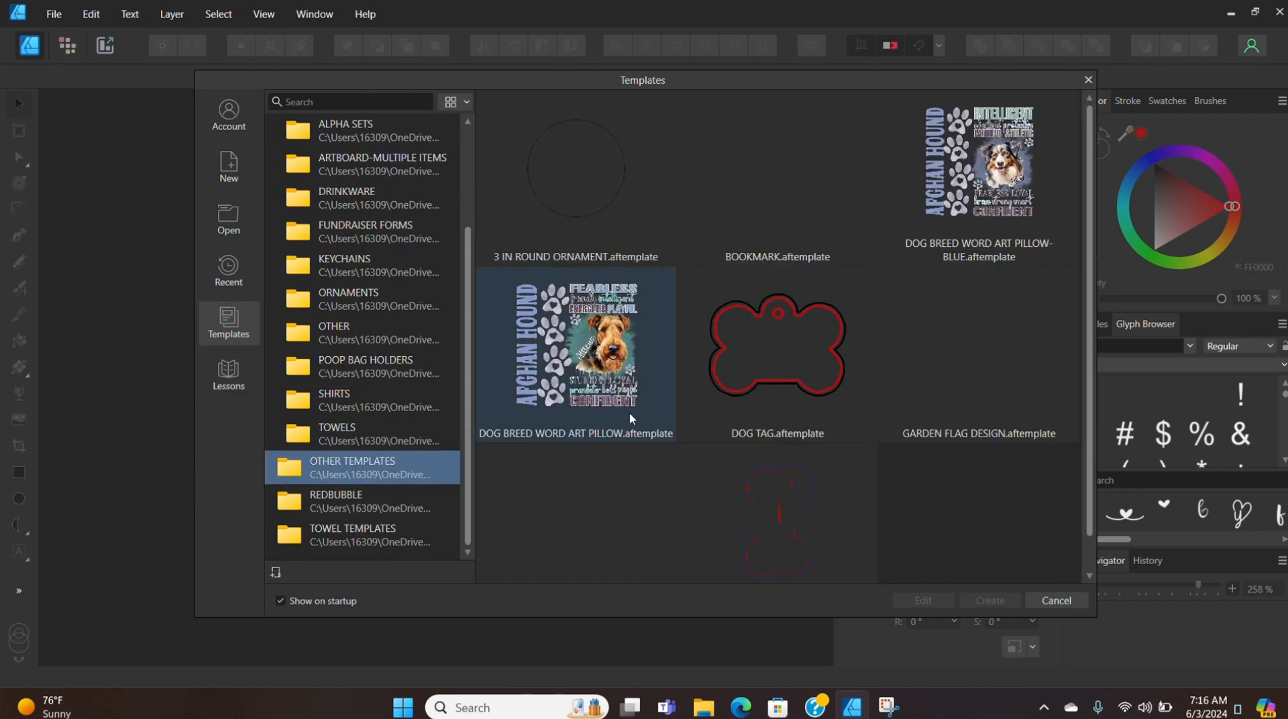
{"action": "double_click", "coordinate": [782, 367]}
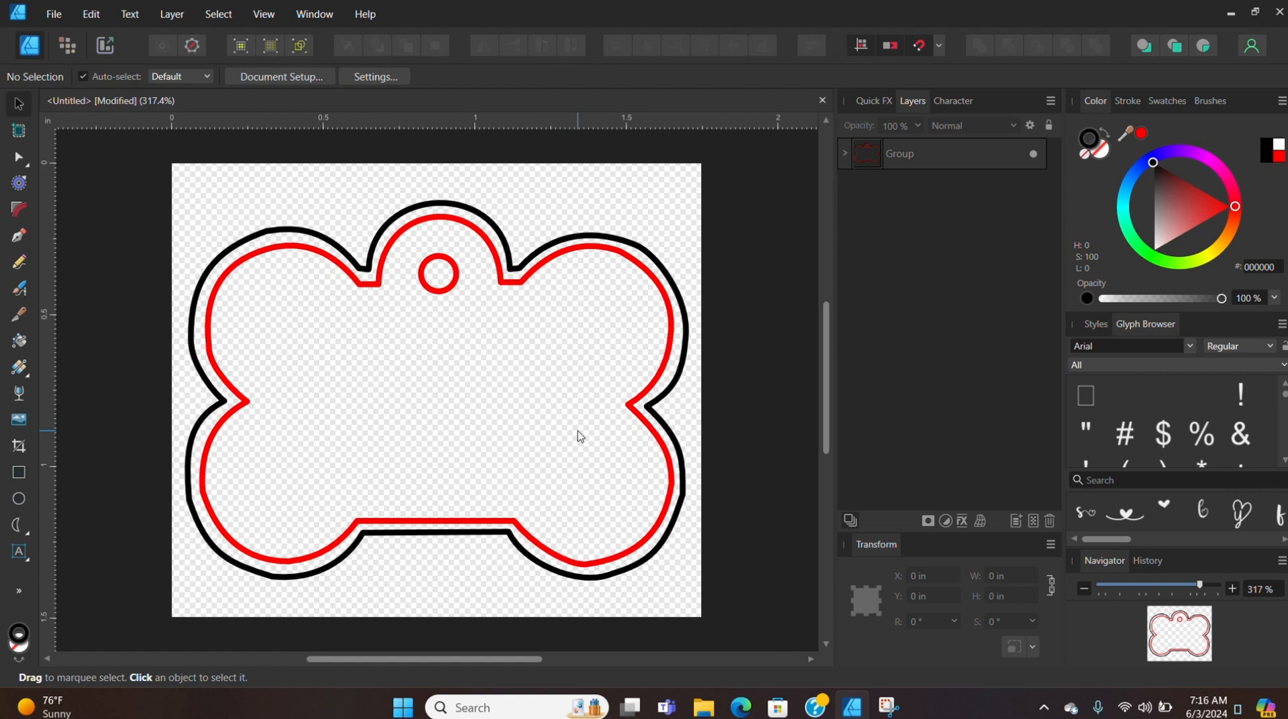
Step: Expand the template's layer group and set the BLEED EDGE shape's fill type to Bitmap with the Gradient Tool
{"action": "left_click", "coordinate": [845, 154]}
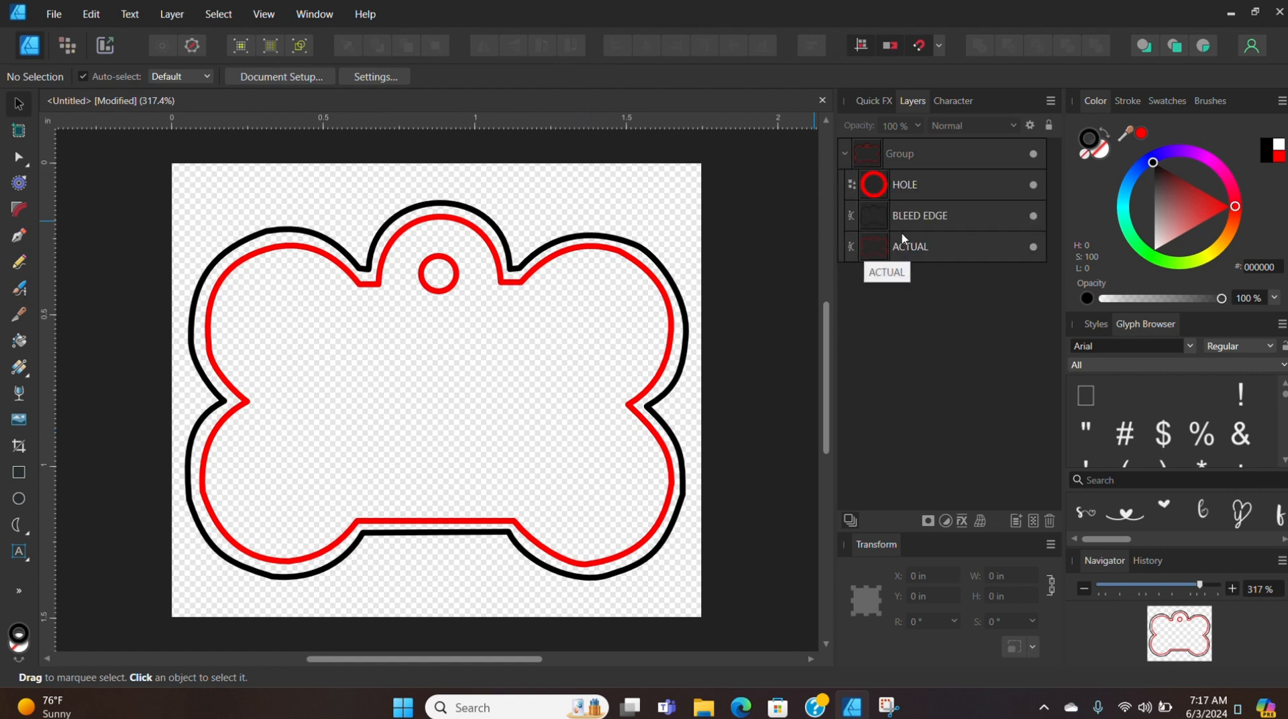
{"action": "left_click", "coordinate": [845, 155]}
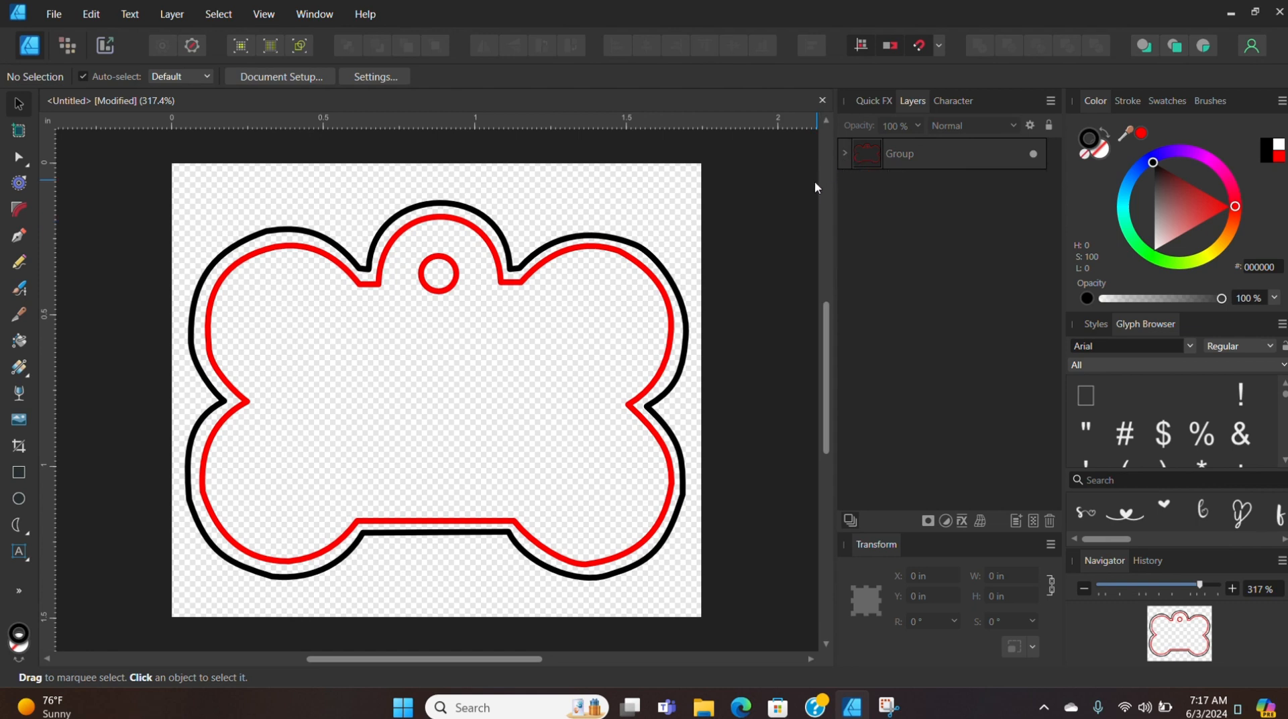
{"action": "left_click", "coordinate": [845, 155]}
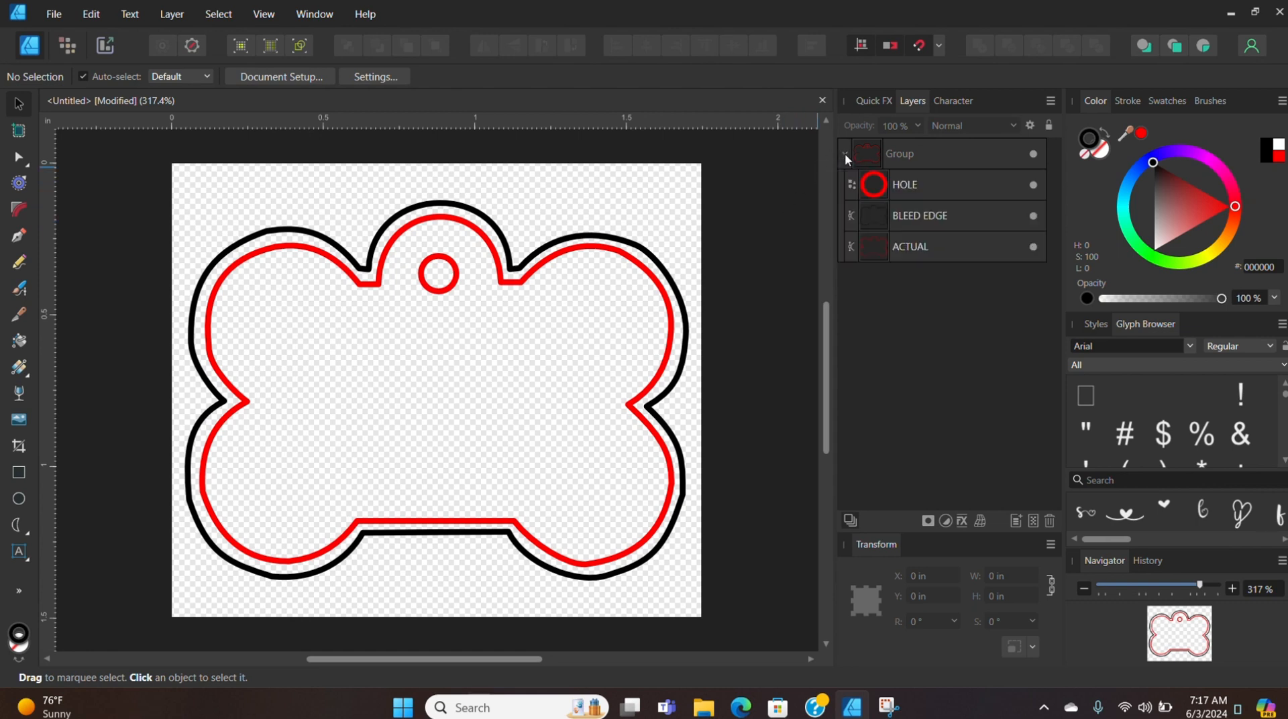
{"action": "left_click", "coordinate": [920, 221]}
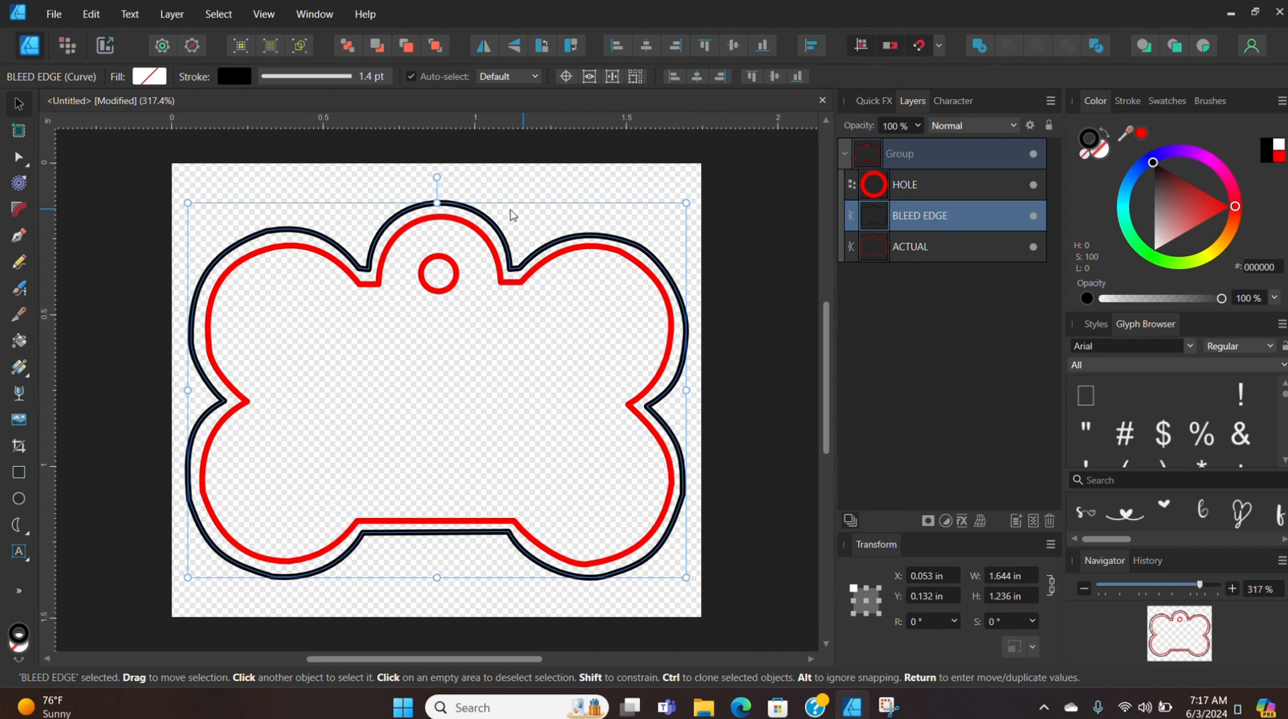
{"action": "left_click", "coordinate": [21, 368]}
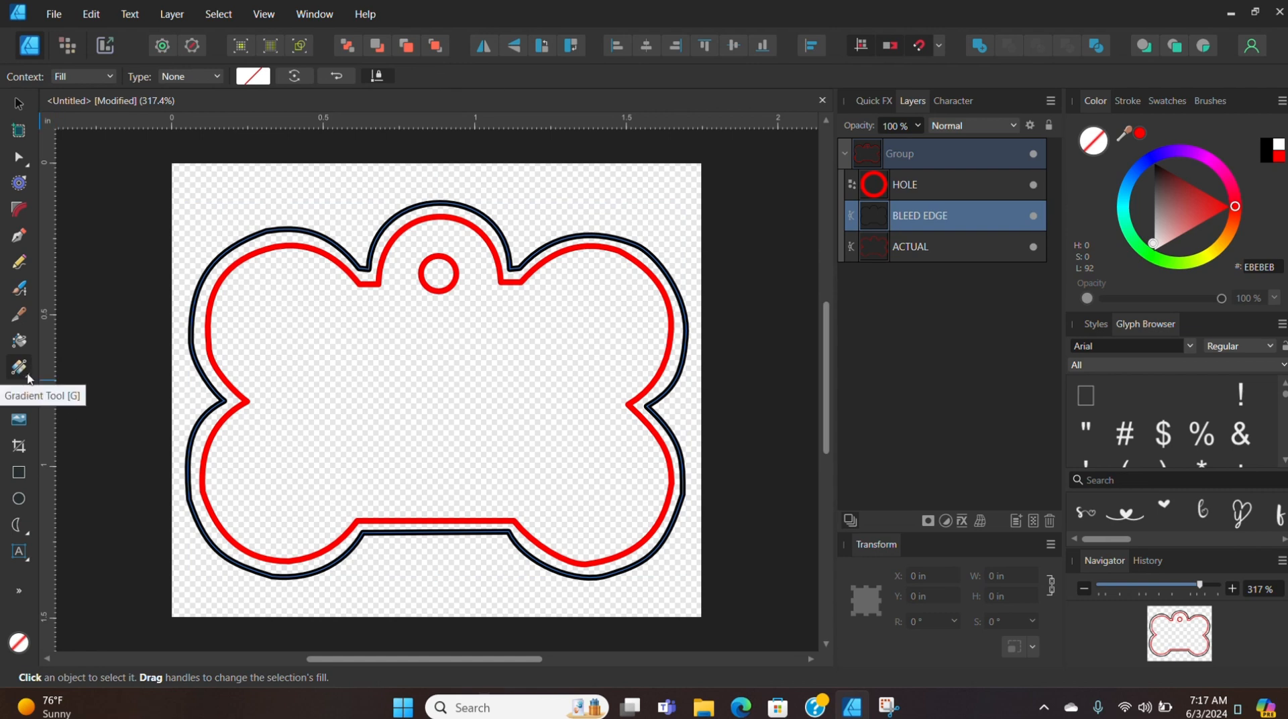
{"action": "left_click", "coordinate": [27, 374]}
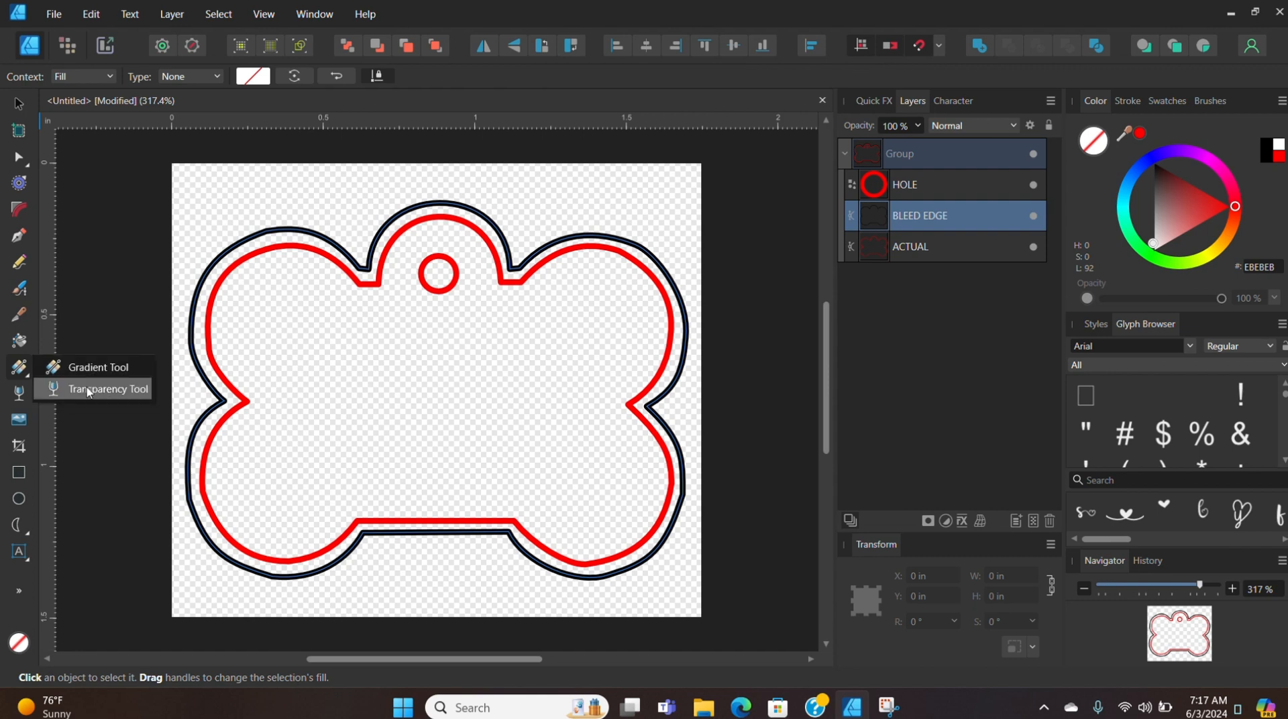
{"action": "left_click", "coordinate": [87, 368]}
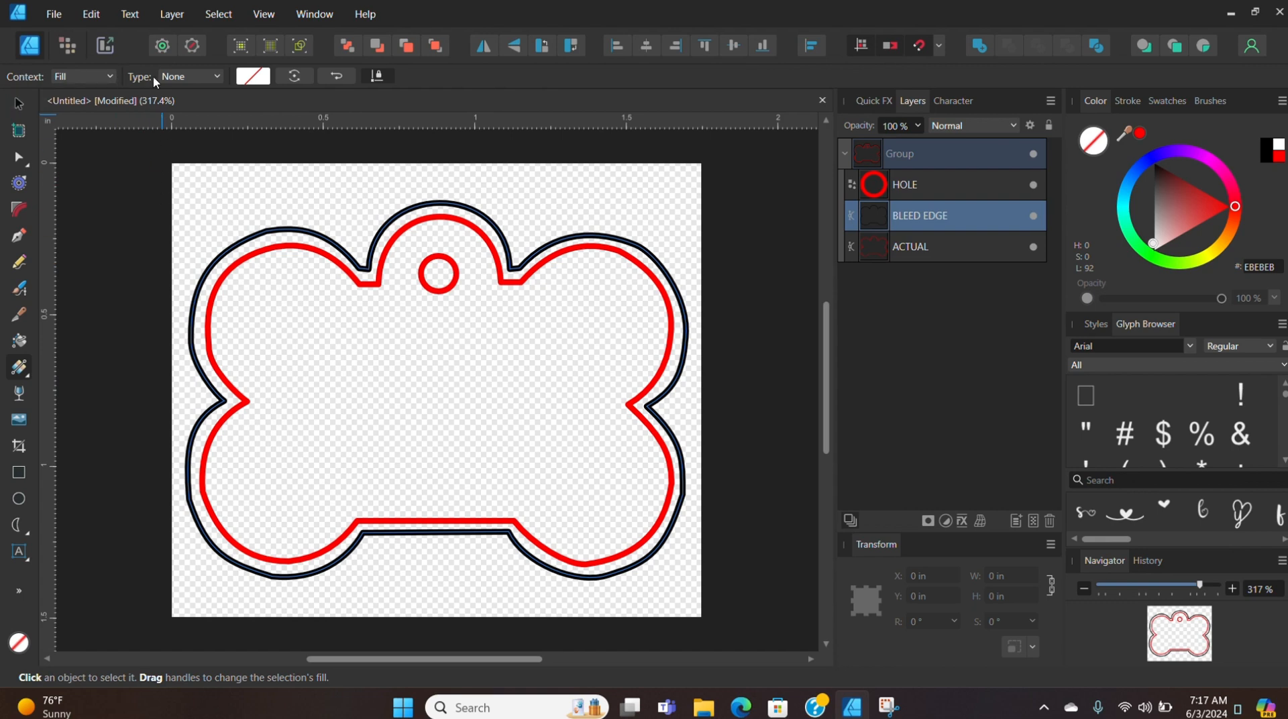
{"action": "left_click", "coordinate": [215, 78]}
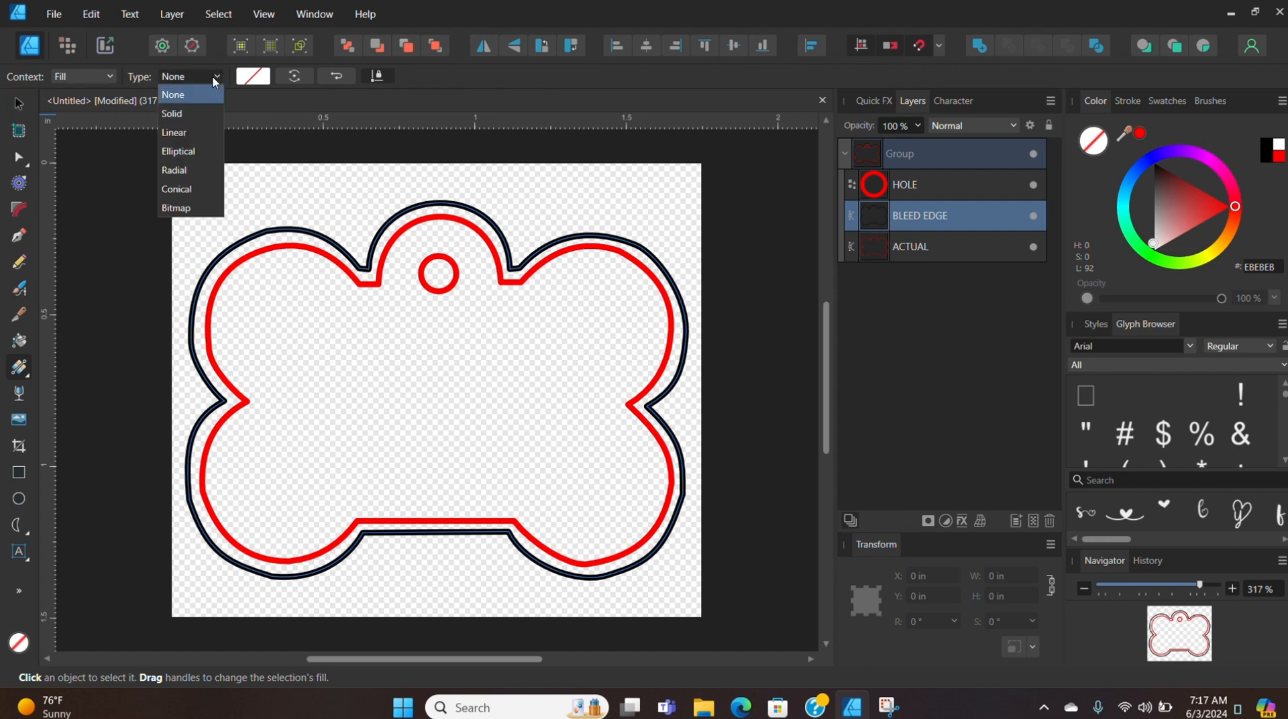
{"action": "left_click", "coordinate": [175, 208]}
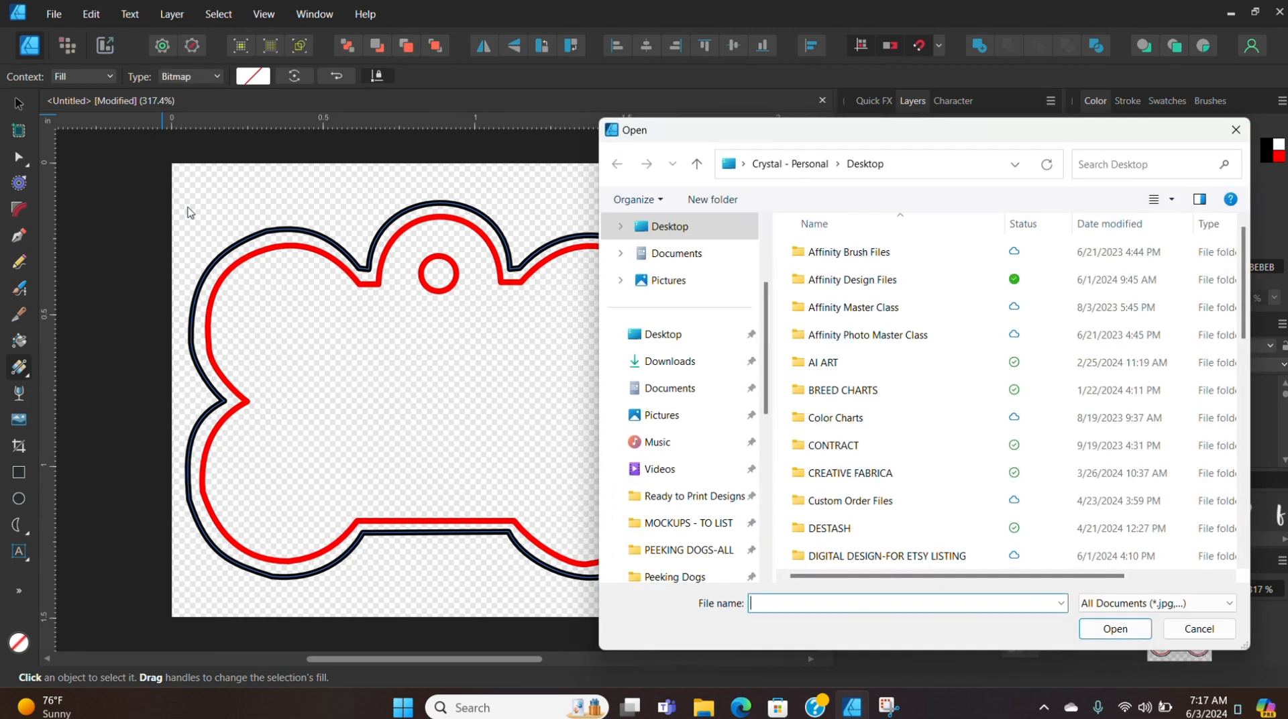
Step: Load purple pattern image 2 from Commercial Use, Backgrounds, Paws, PAWS AND BONES as the BLEED EDGE bitmap fill
{"action": "scroll", "coordinate": [698, 277], "scroll_direction": "up", "scroll_amount": 2}
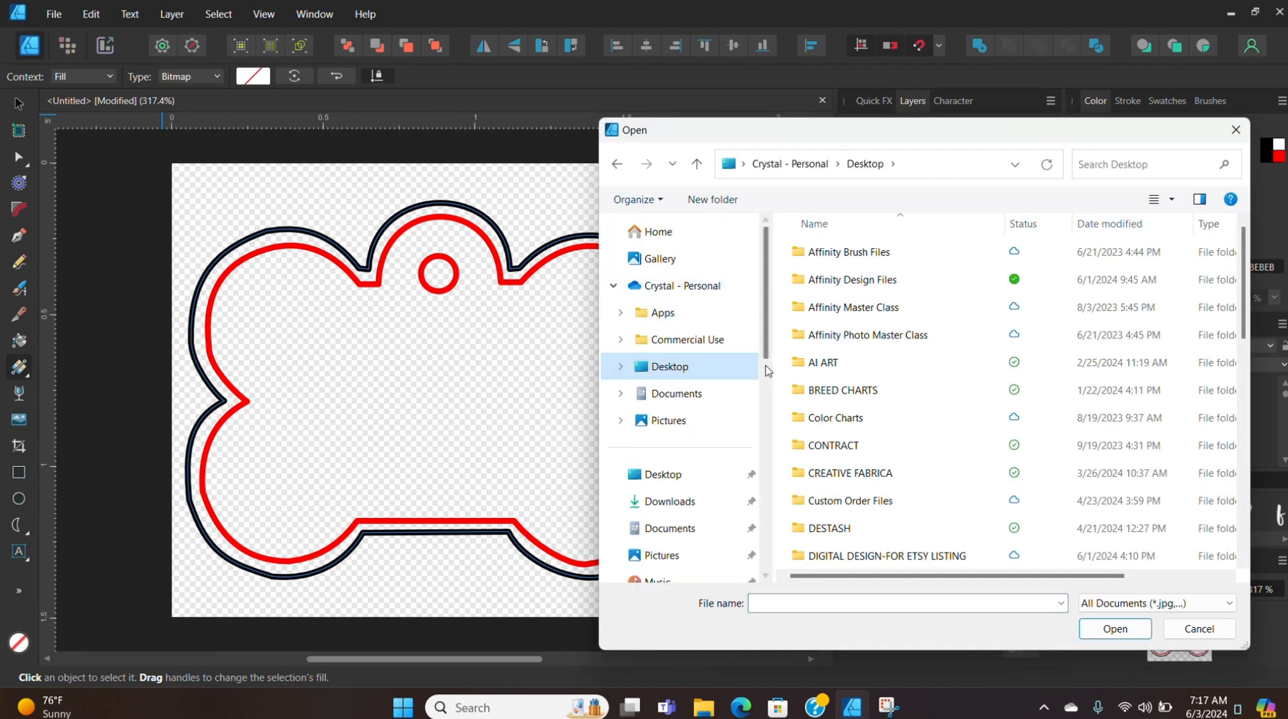
{"action": "left_click", "coordinate": [685, 339]}
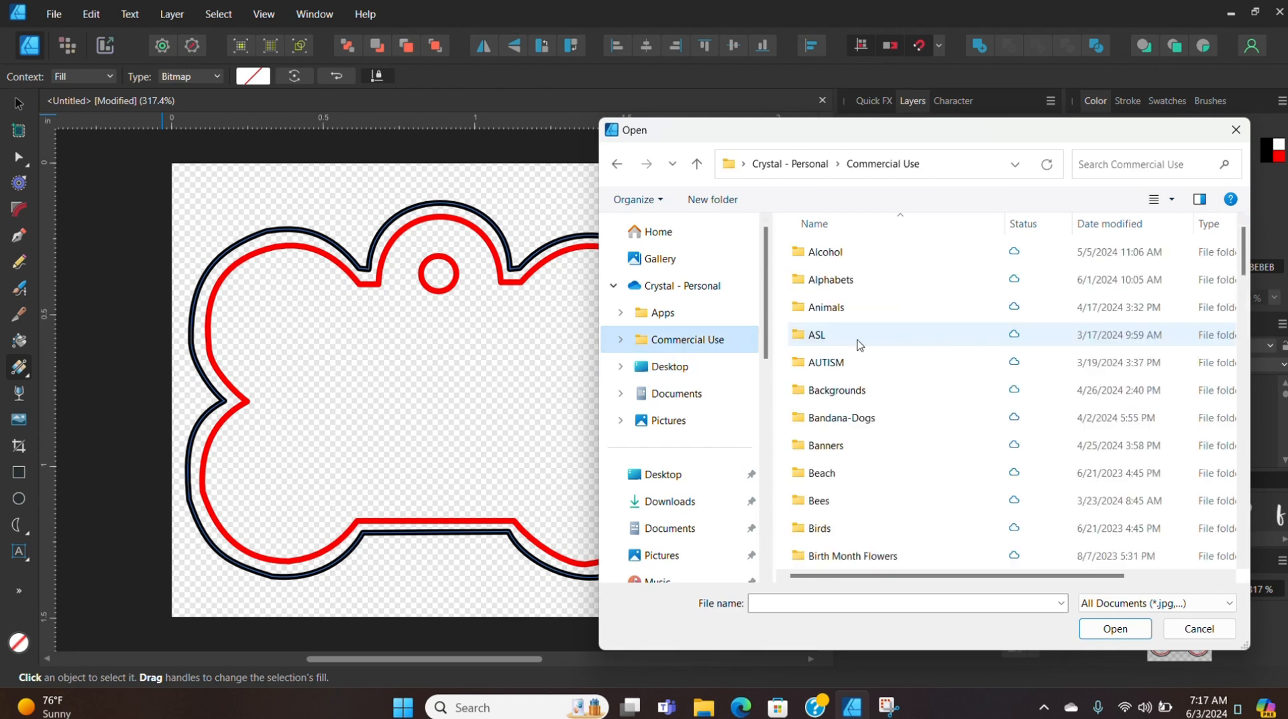
{"action": "double_click", "coordinate": [862, 393]}
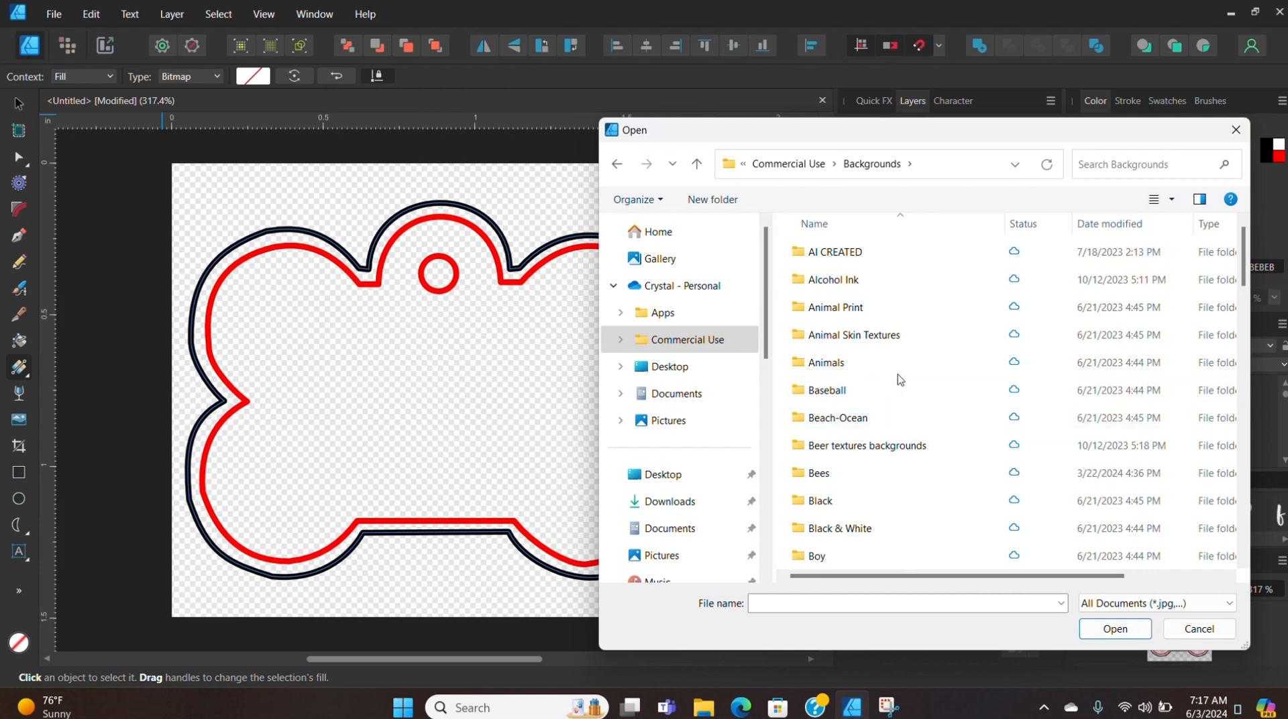
{"action": "scroll", "coordinate": [899, 379], "scroll_direction": "down", "scroll_amount": 6}
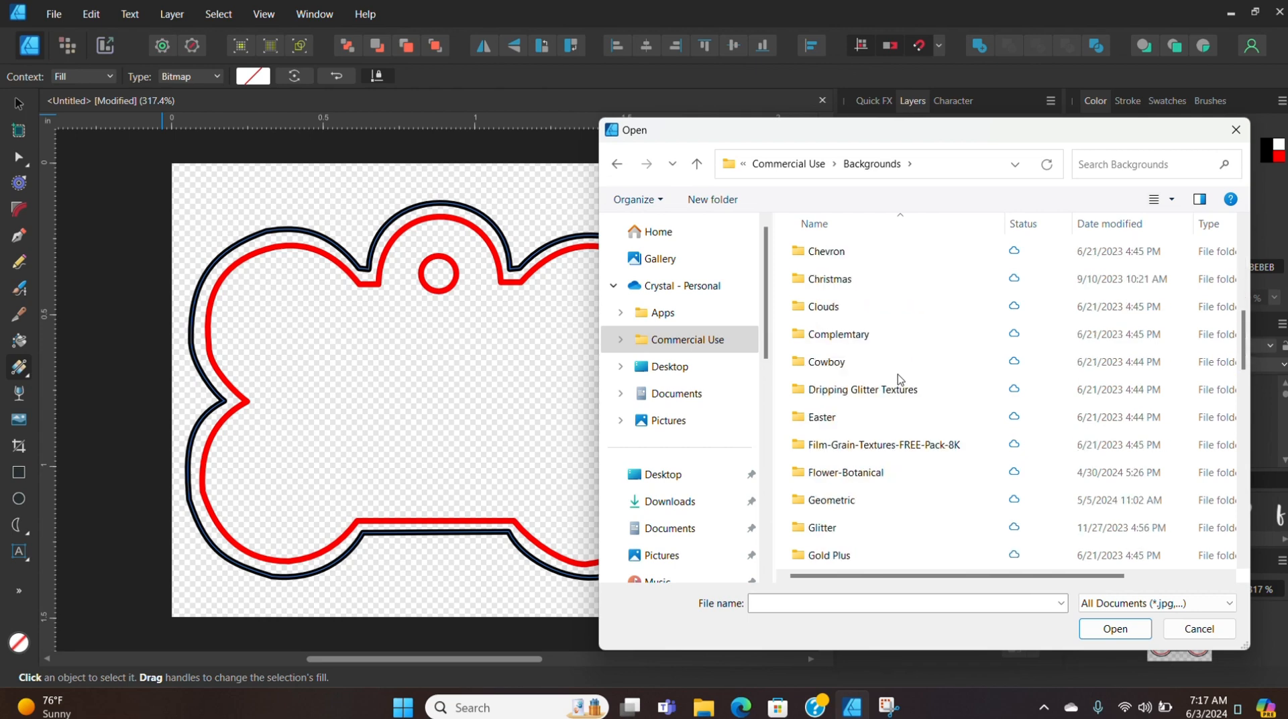
{"action": "scroll", "coordinate": [899, 379], "scroll_direction": "down", "scroll_amount": 5}
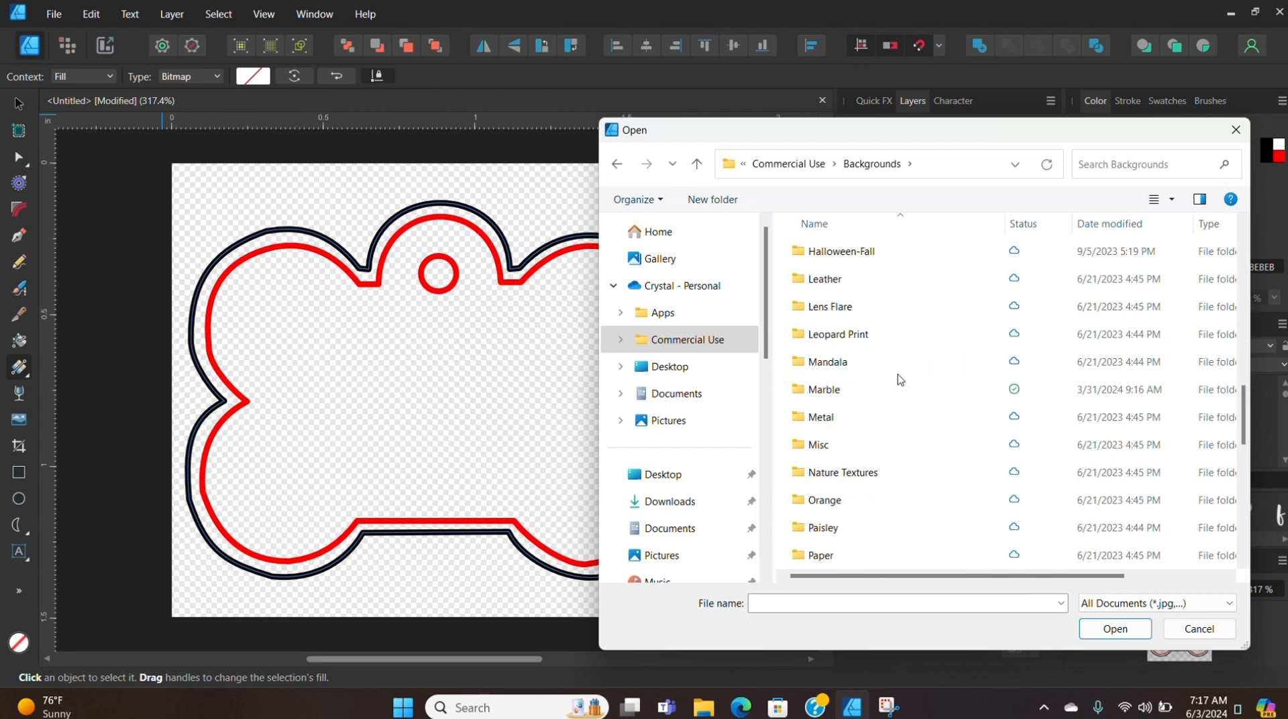
{"action": "scroll", "coordinate": [899, 379], "scroll_direction": "down", "scroll_amount": 2}
{"action": "left_click", "coordinate": [869, 420]}
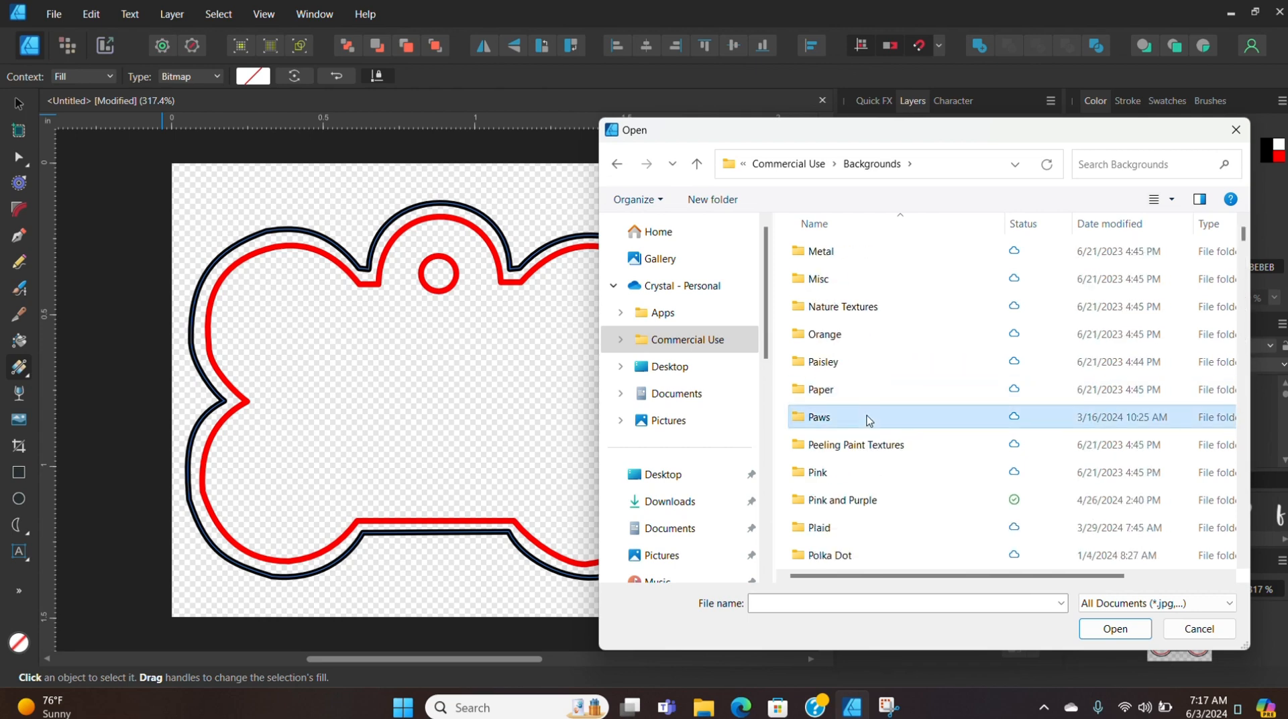
{"action": "double_click", "coordinate": [869, 420]}
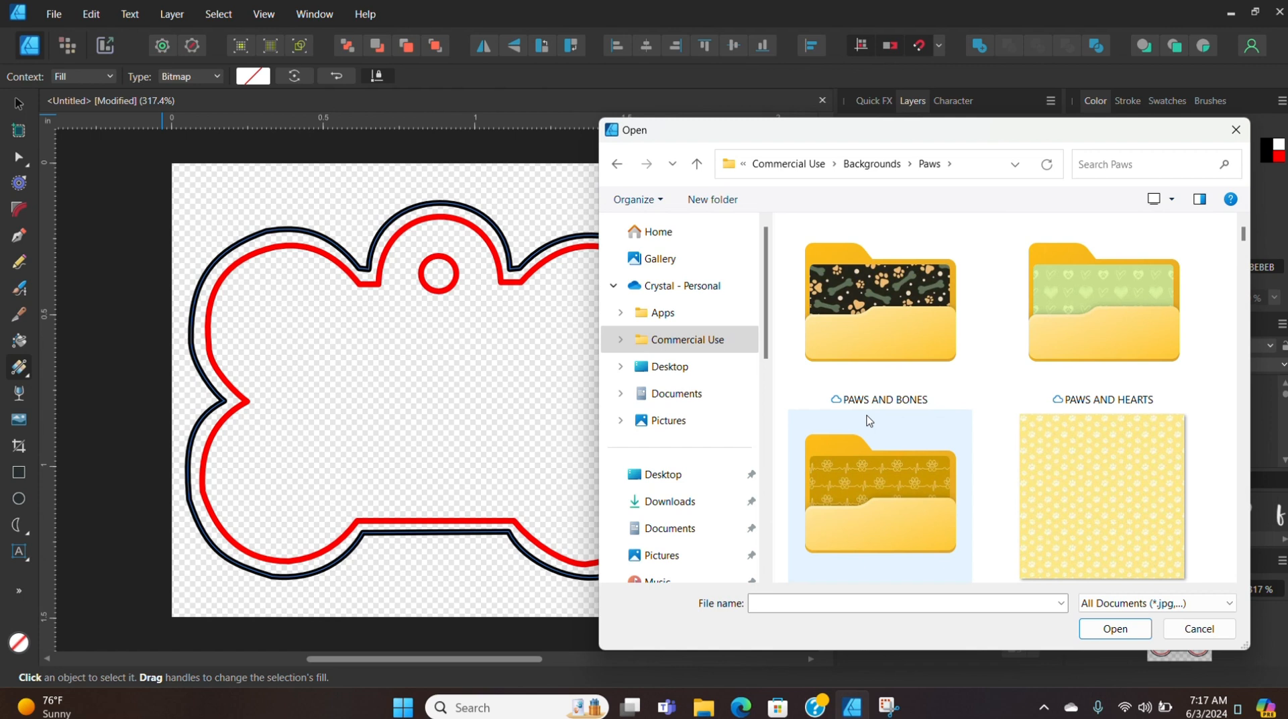
{"action": "double_click", "coordinate": [909, 338]}
{"action": "scroll", "coordinate": [975, 346], "scroll_direction": "down", "scroll_amount": 2}
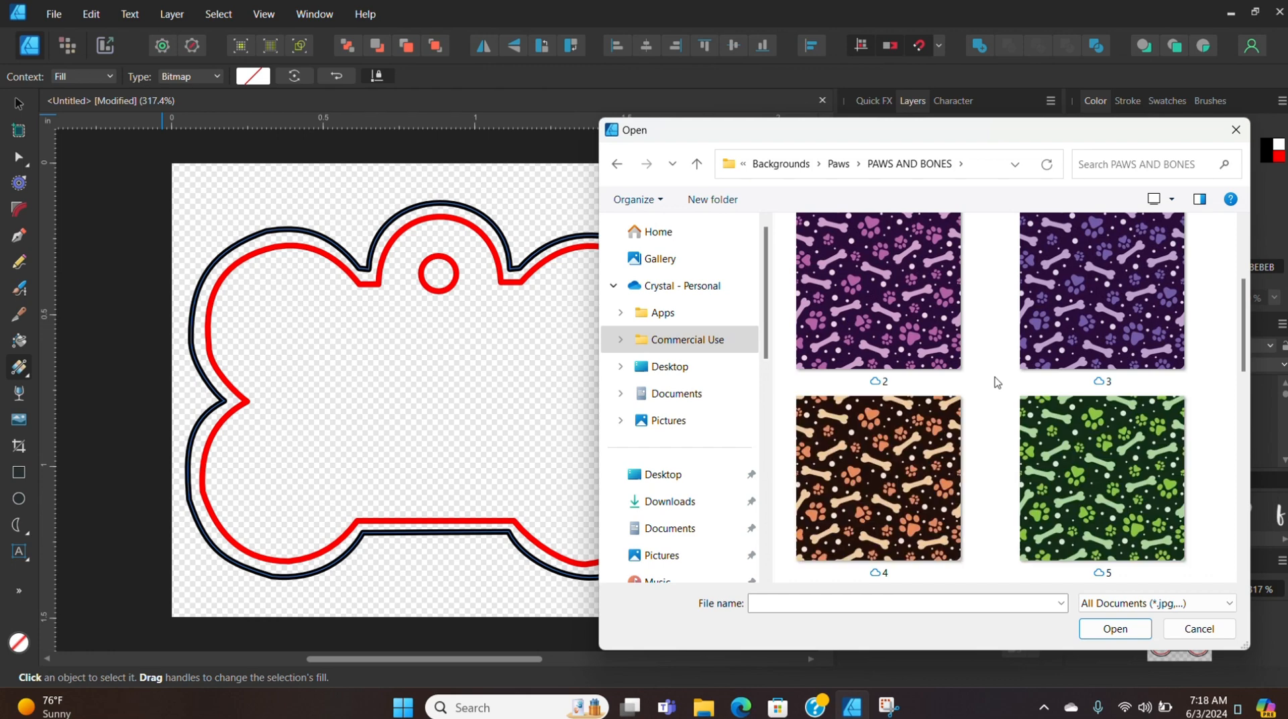
{"action": "left_click", "coordinate": [916, 317]}
{"action": "double_click", "coordinate": [913, 316]}
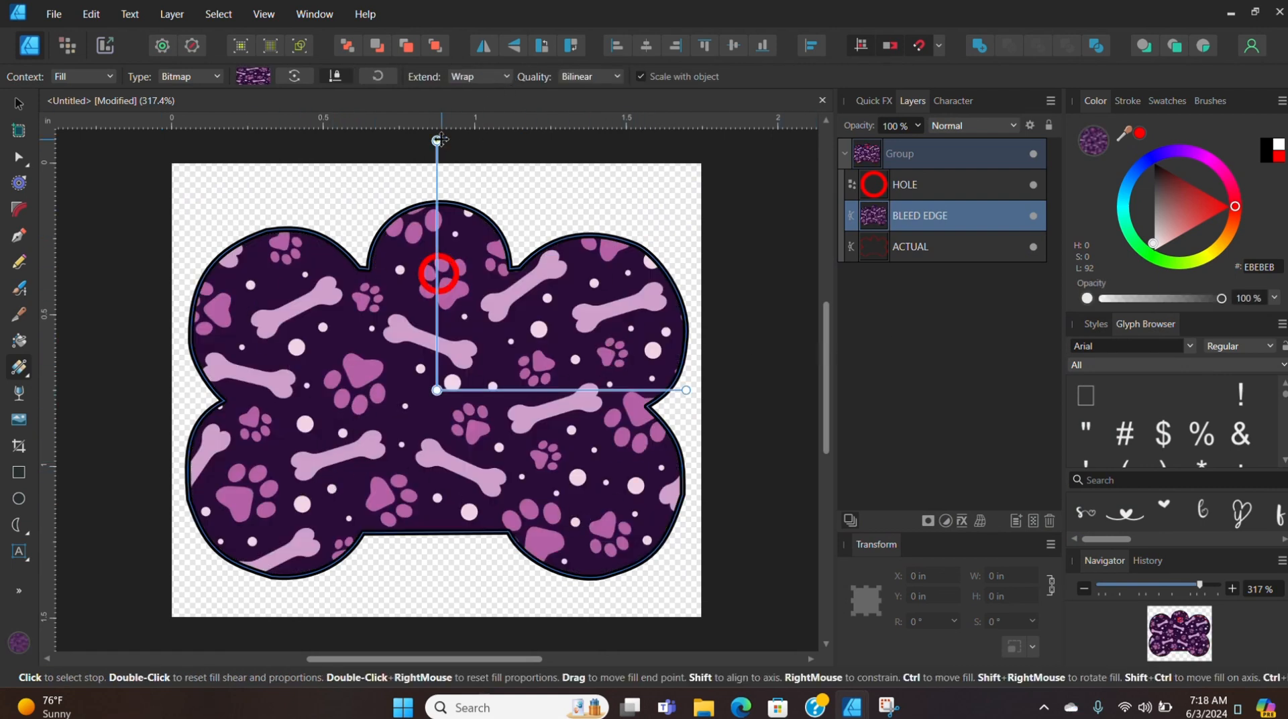
Step: Scale down and slightly rotate the paws-and-bones bitmap fill inside the BLEED EDGE shape, and return to the Move Tool
{"action": "left_click_drag", "start_coordinate": [437, 141], "coordinate": [417, 451]}
{"action": "scroll", "coordinate": [476, 408], "scroll_direction": "down", "scroll_amount": 3}
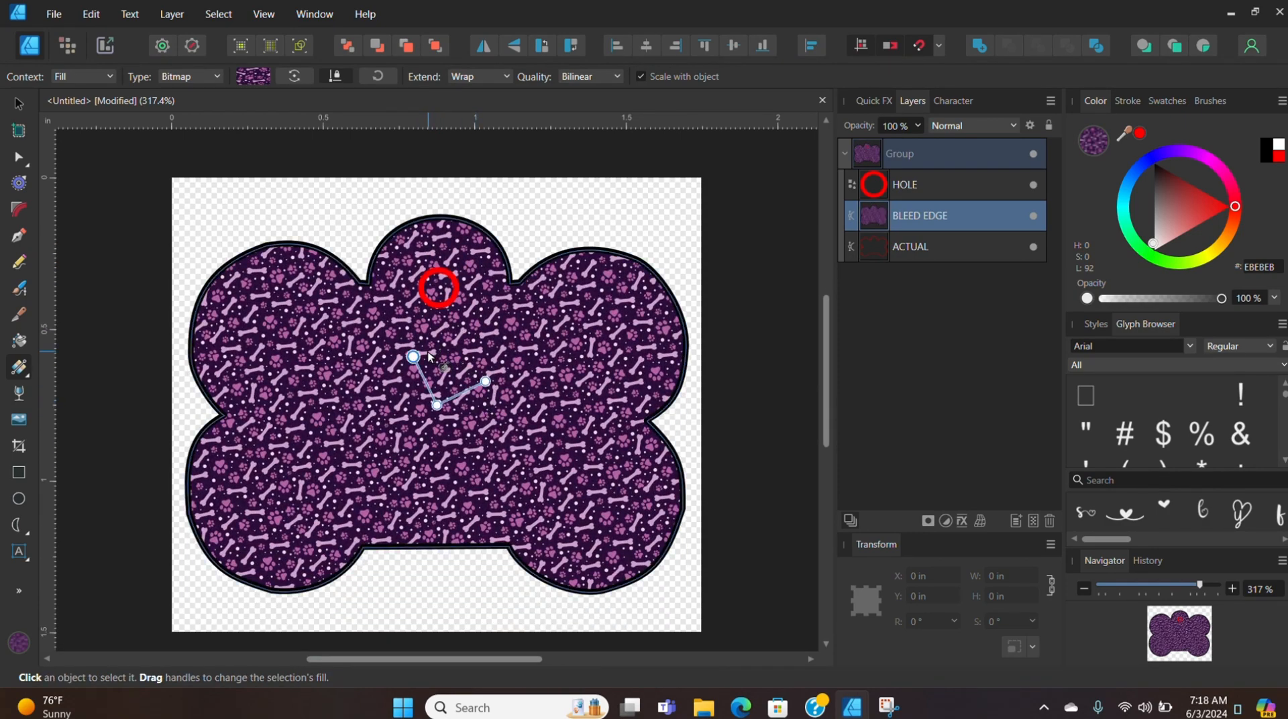
{"action": "left_click_drag", "start_coordinate": [416, 353], "coordinate": [384, 311]}
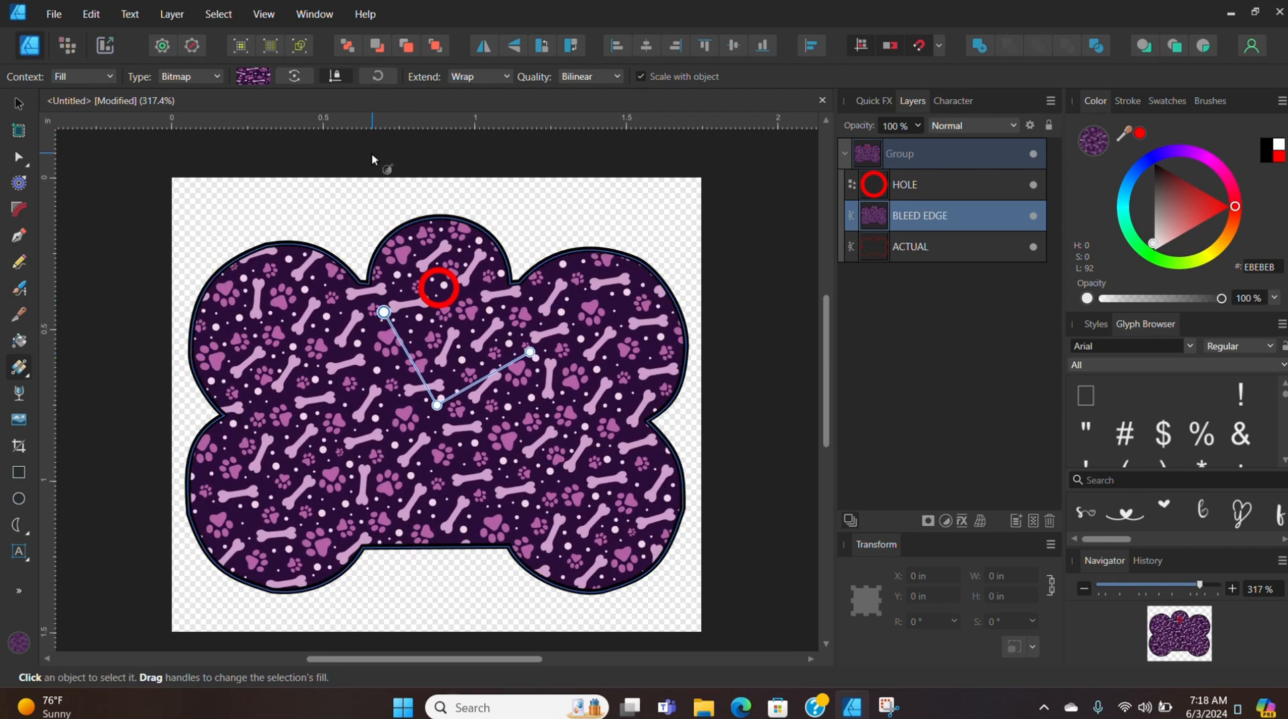
{"action": "left_click", "coordinate": [20, 106]}
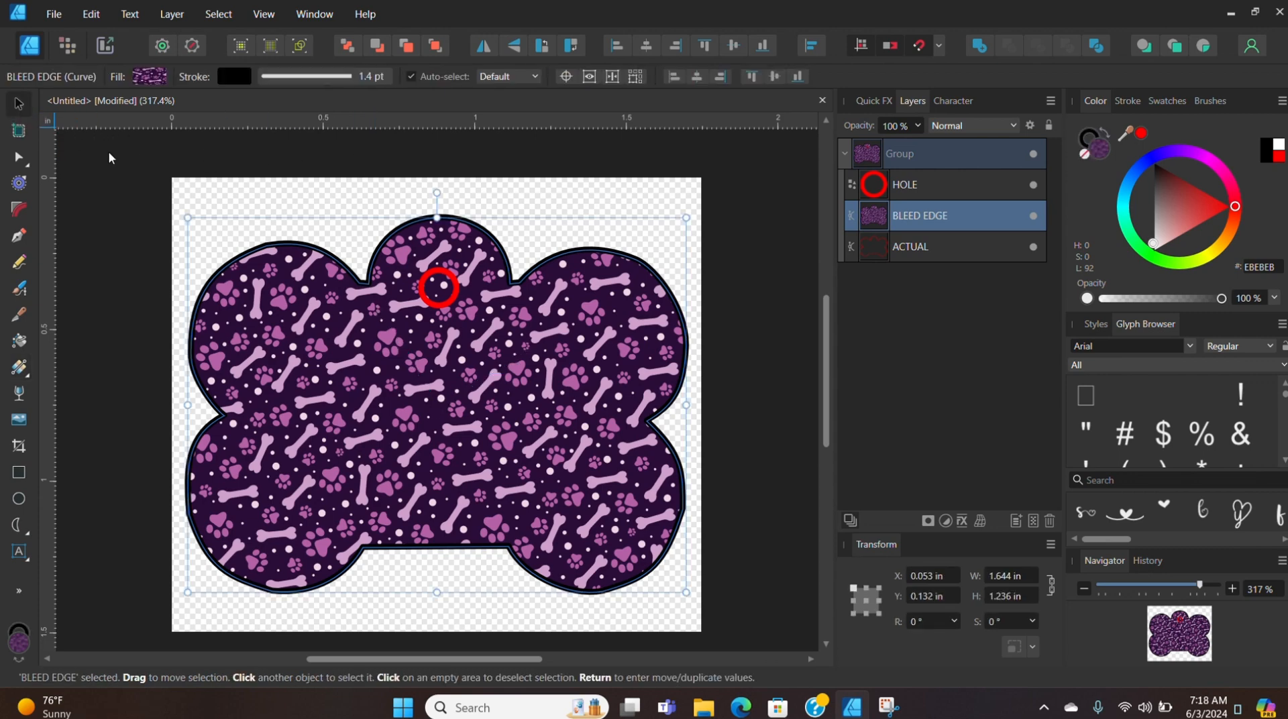
Step: Draw a white rectangle with no stroke, about 1.75 in wide and 0.487 in high, across the middle of the tag
{"action": "left_click", "coordinate": [238, 195]}
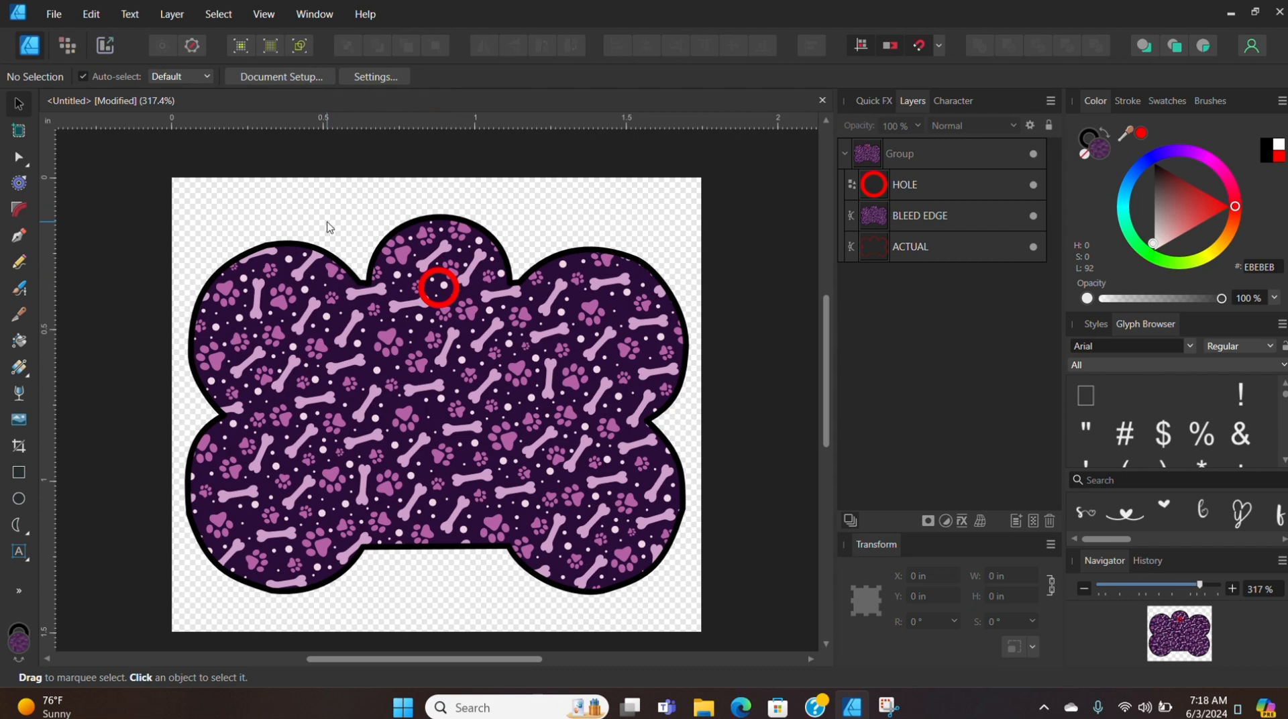
{"action": "scroll", "coordinate": [329, 226], "scroll_direction": "down", "scroll_amount": 1}
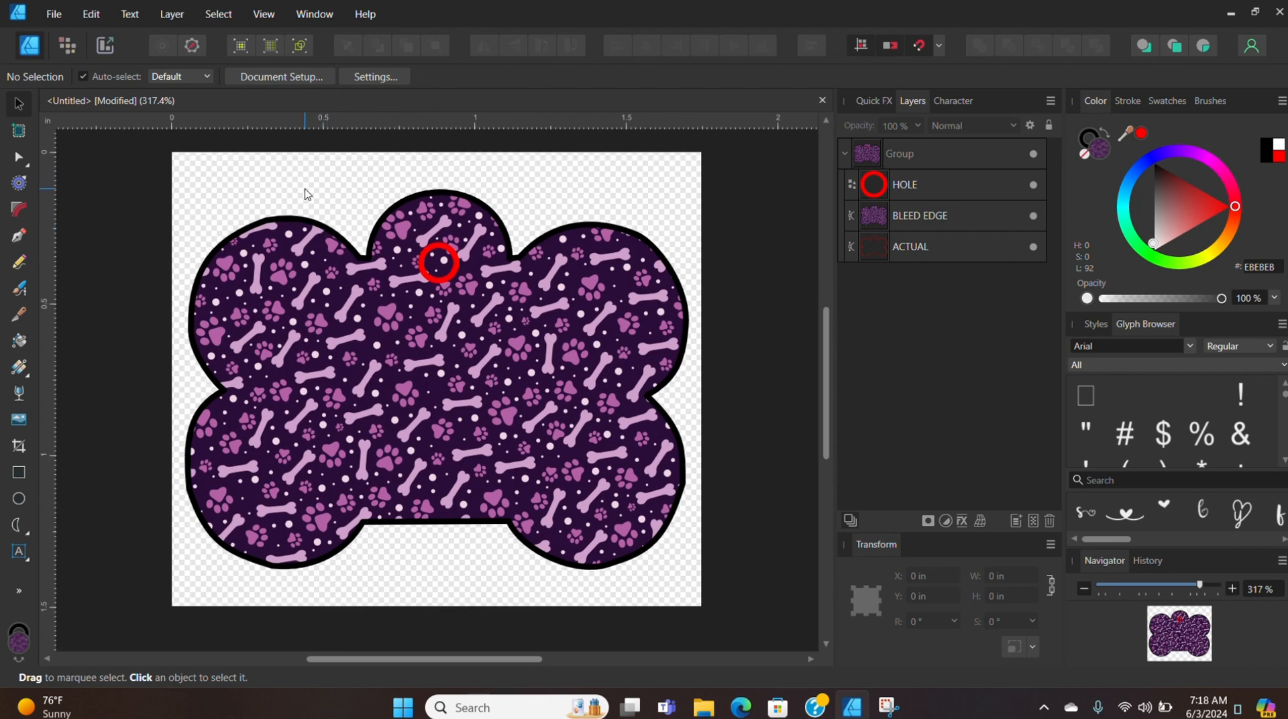
{"action": "left_click", "coordinate": [18, 475]}
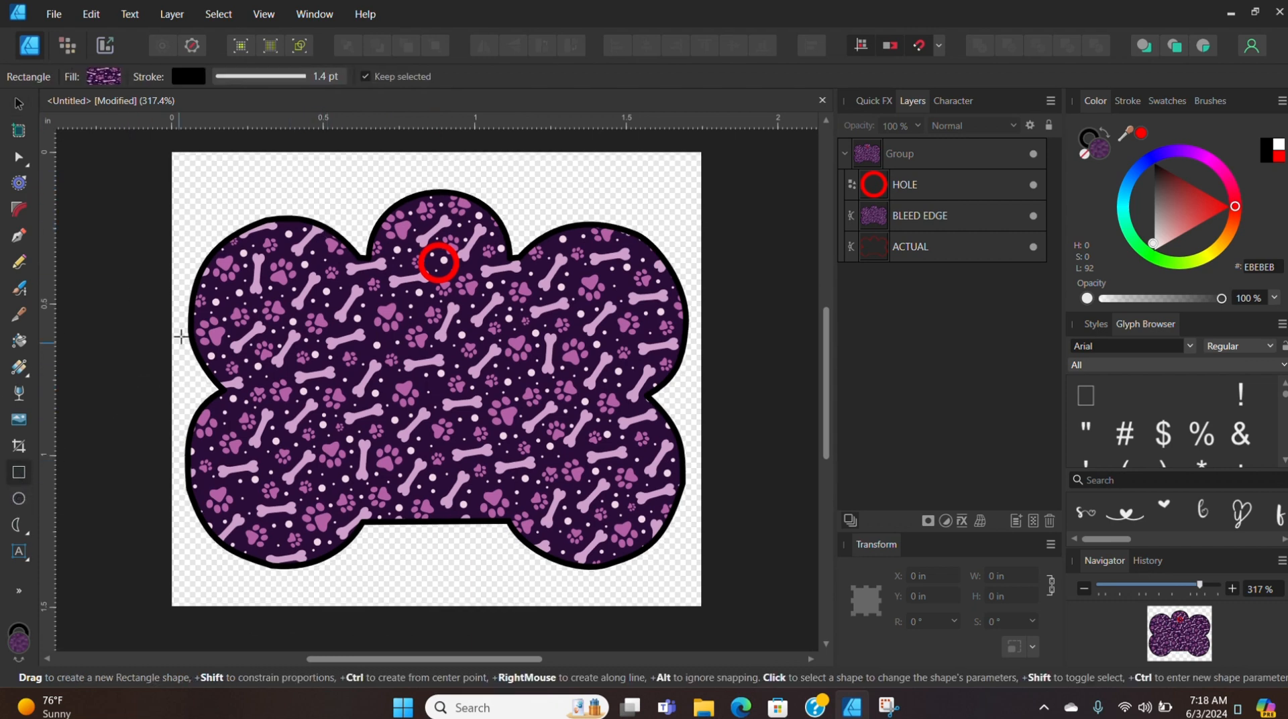
{"action": "left_click_drag", "start_coordinate": [174, 315], "coordinate": [702, 463]}
{"action": "left_click_drag", "start_coordinate": [1174, 203], "coordinate": [1132, 269]}
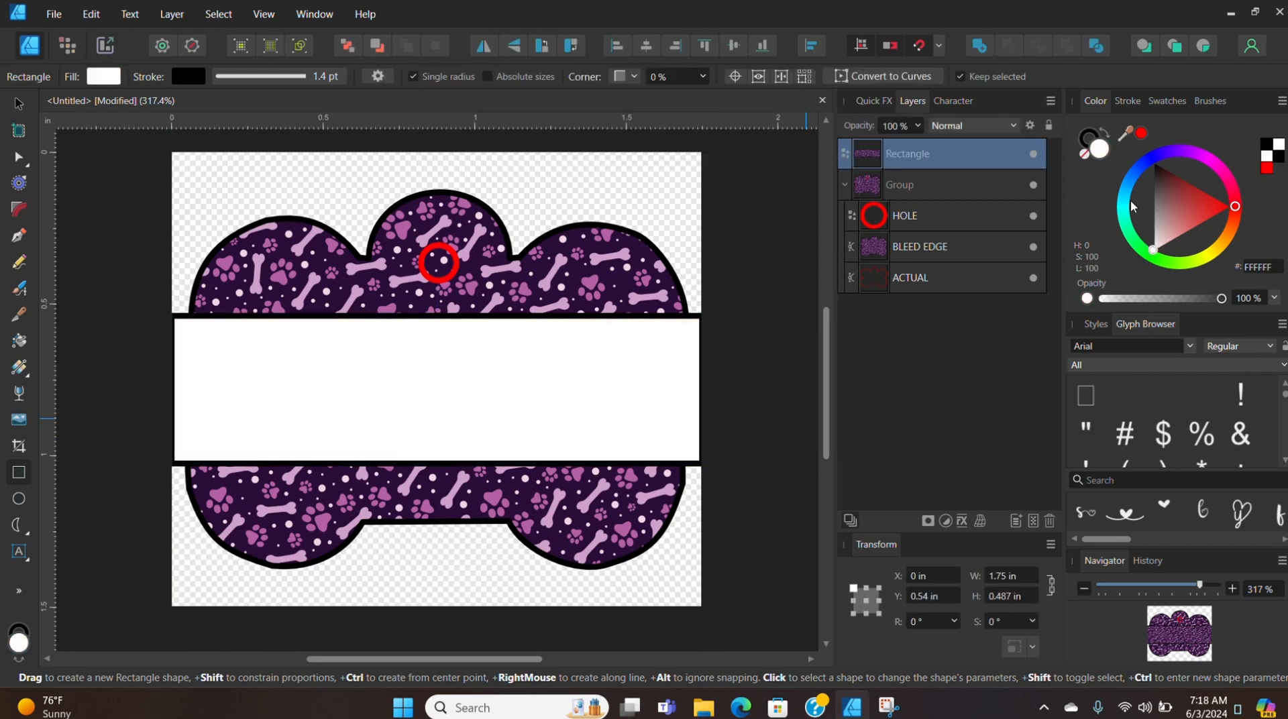
{"action": "left_click", "coordinate": [1093, 137]}
{"action": "left_click", "coordinate": [1085, 155]}
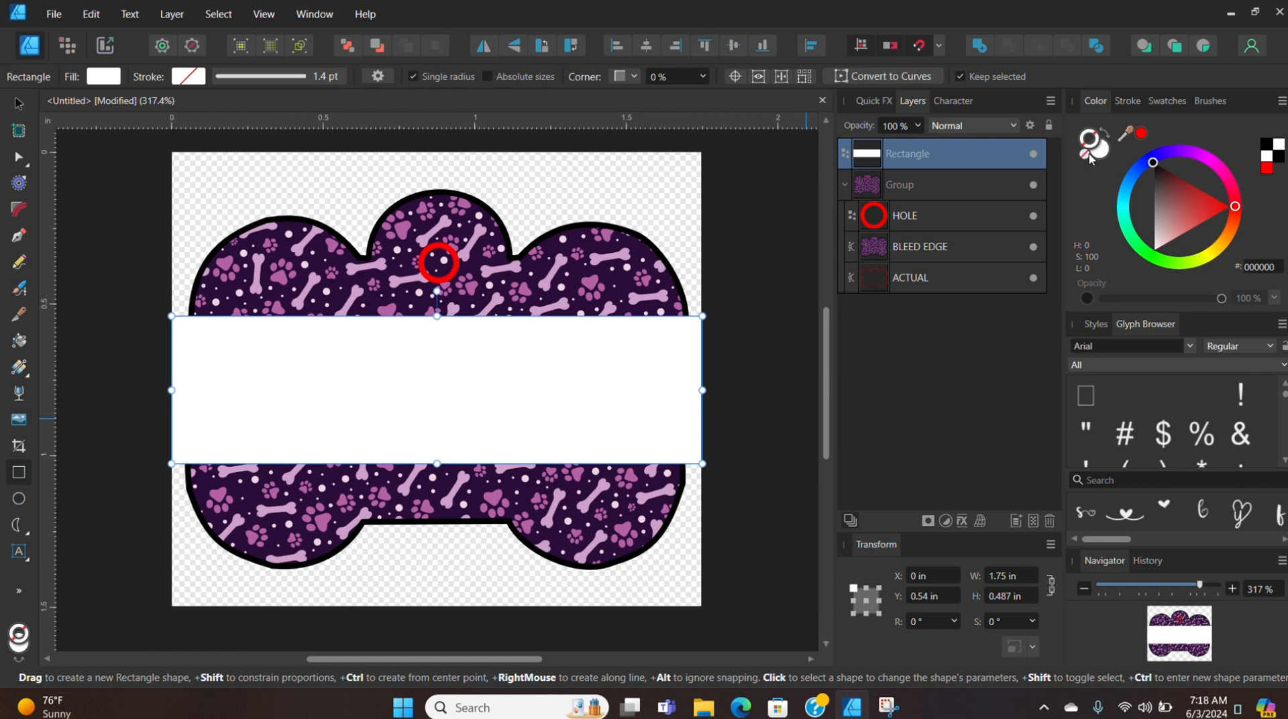
Step: Clip the white rectangle inside the BLEED EDGE shape and set its opacity to 50%
{"action": "left_click_drag", "start_coordinate": [868, 158], "coordinate": [924, 247]}
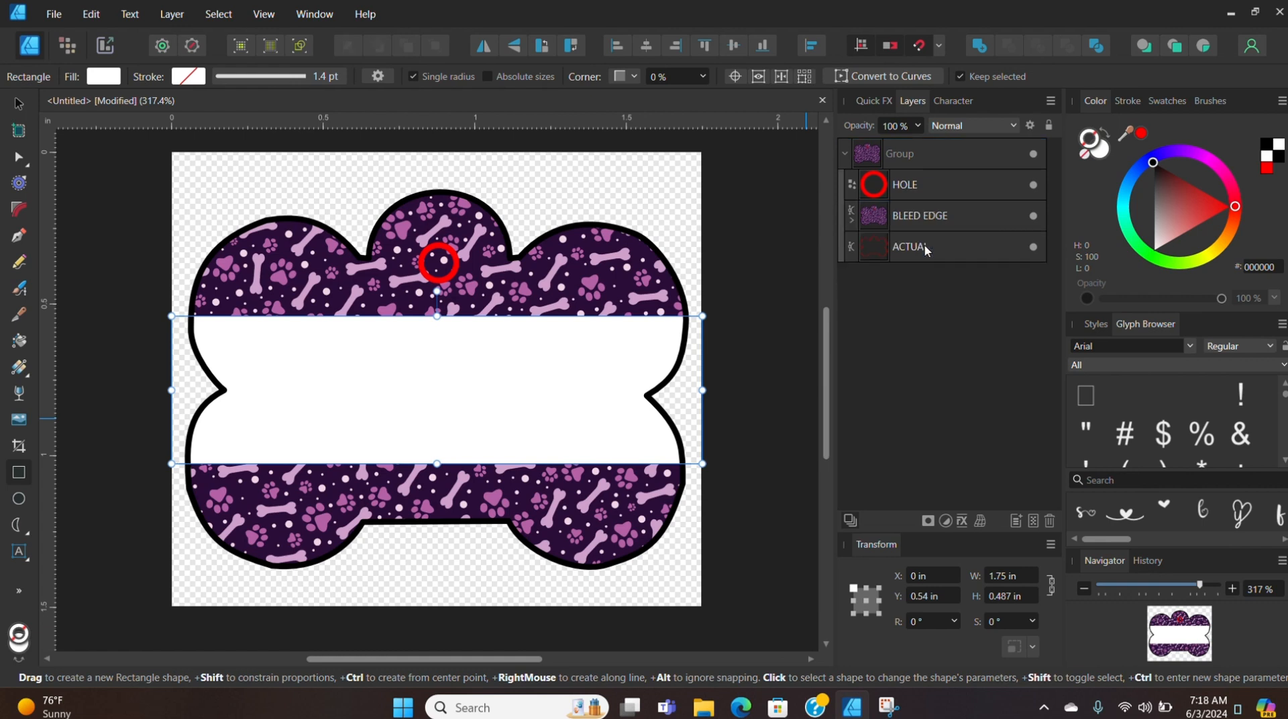
{"action": "left_click", "coordinate": [851, 221]}
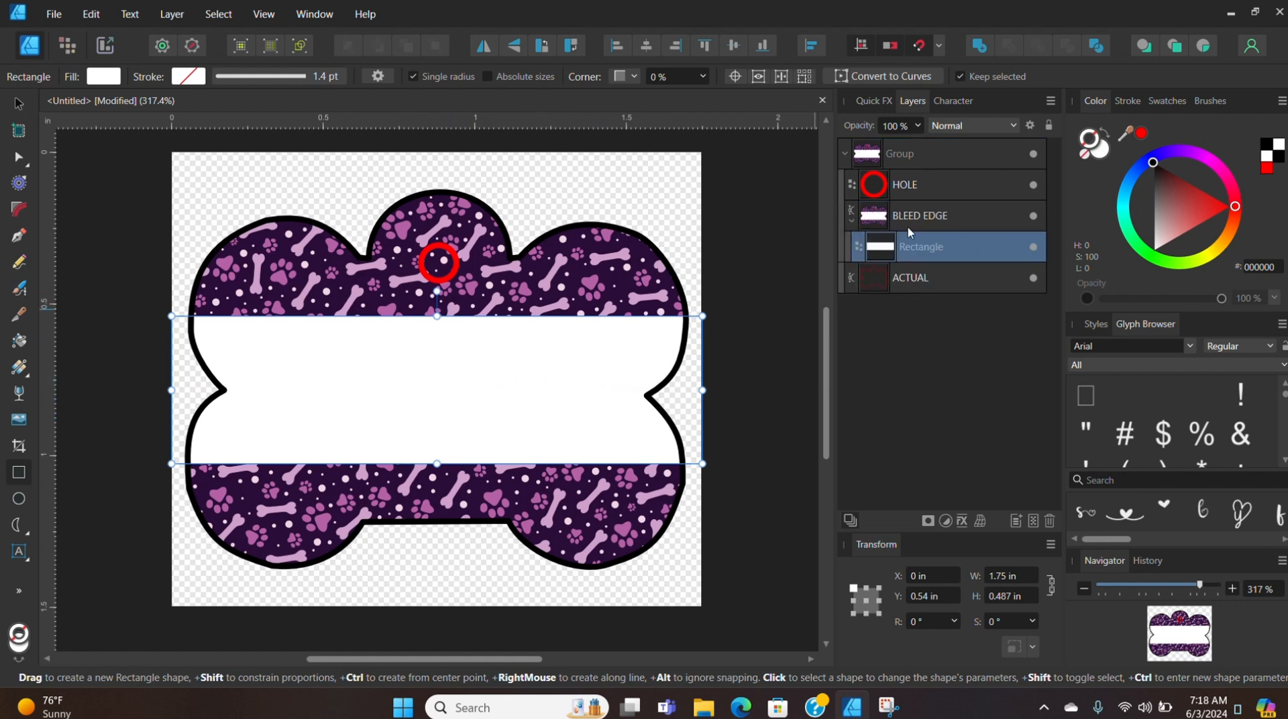
{"action": "left_click", "coordinate": [918, 126]}
{"action": "left_click_drag", "start_coordinate": [919, 146], "coordinate": [865, 147]}
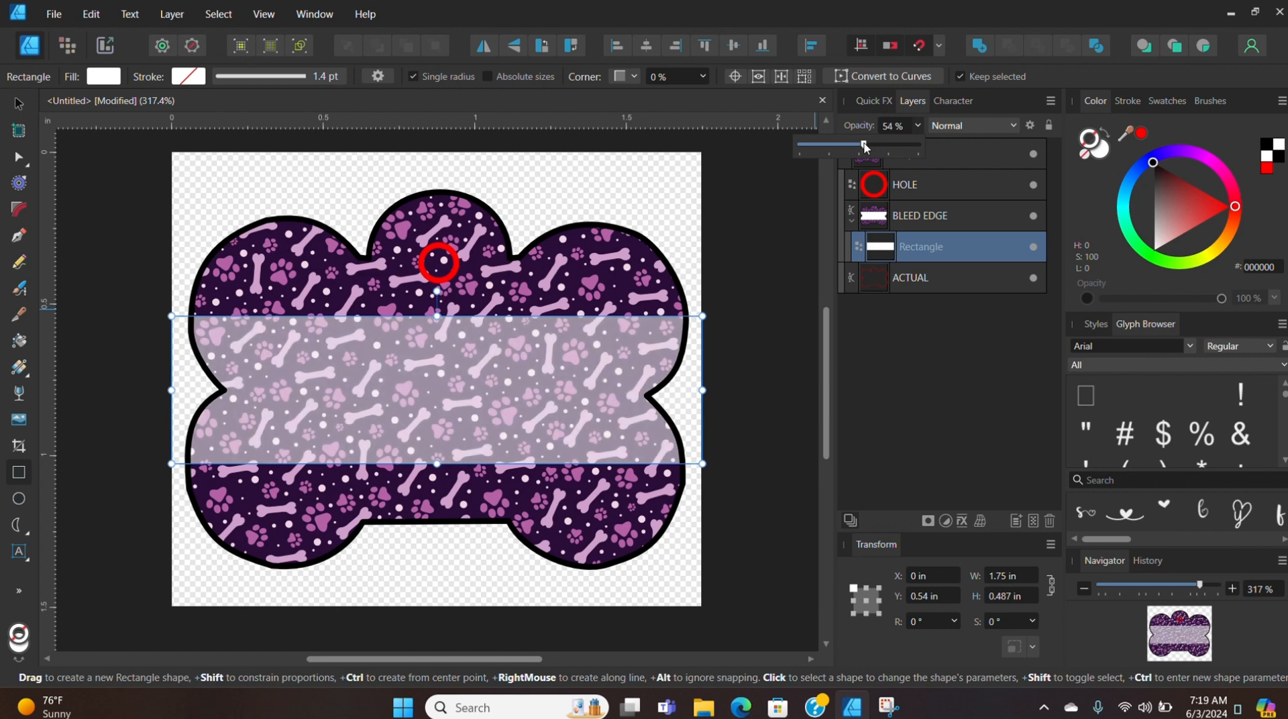
{"action": "left_click_drag", "start_coordinate": [865, 148], "coordinate": [862, 147]}
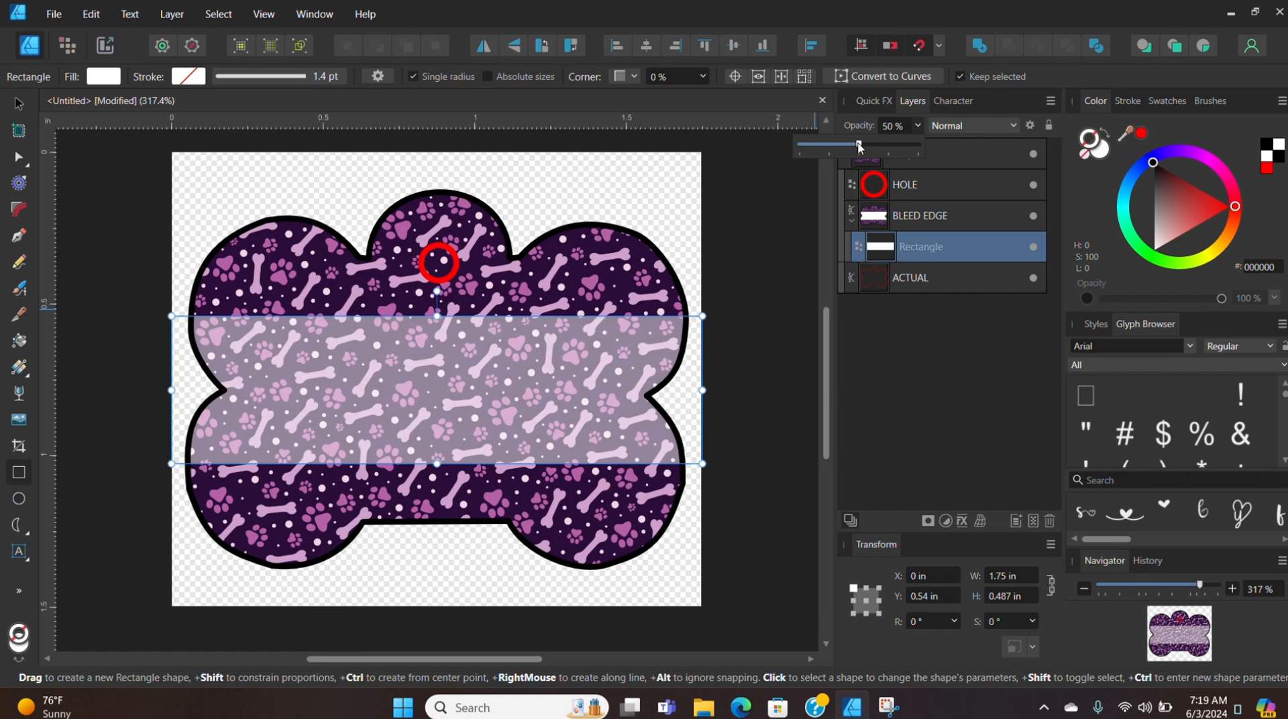
{"action": "left_click", "coordinate": [766, 216]}
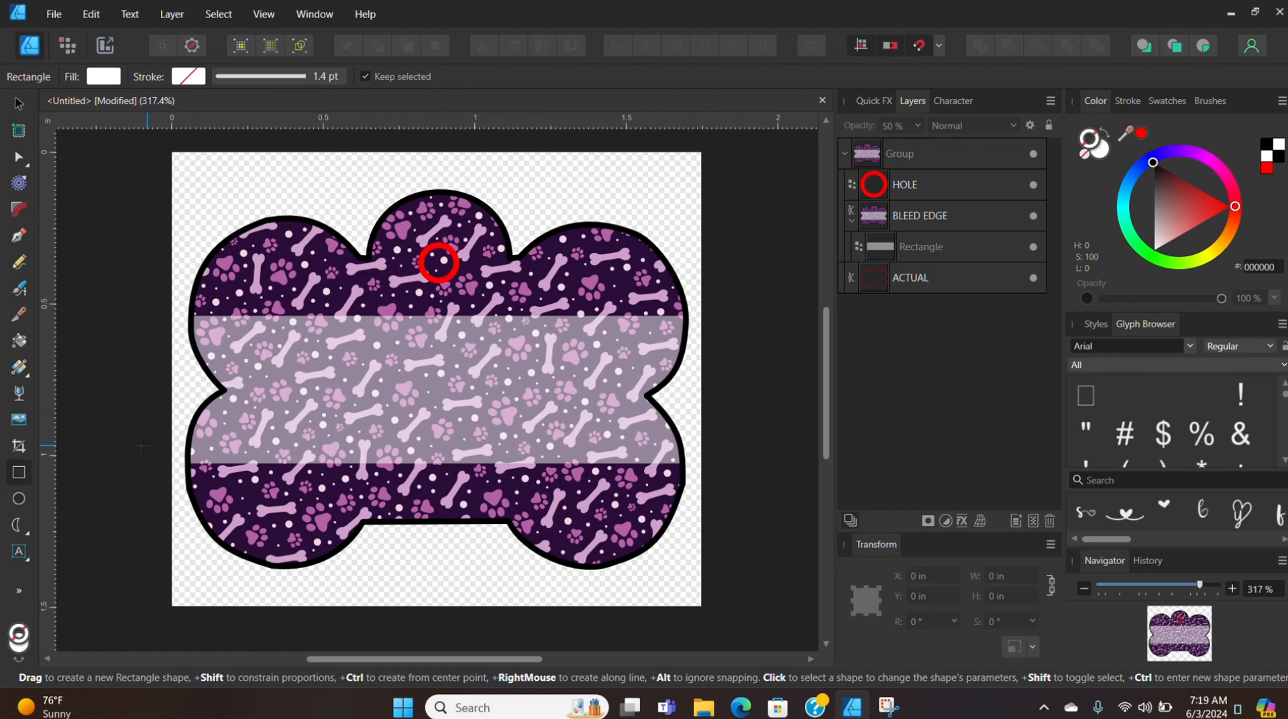
Step: Add the art text PEARL at about 28.8 pt over the translucent band
{"action": "left_click", "coordinate": [12, 557]}
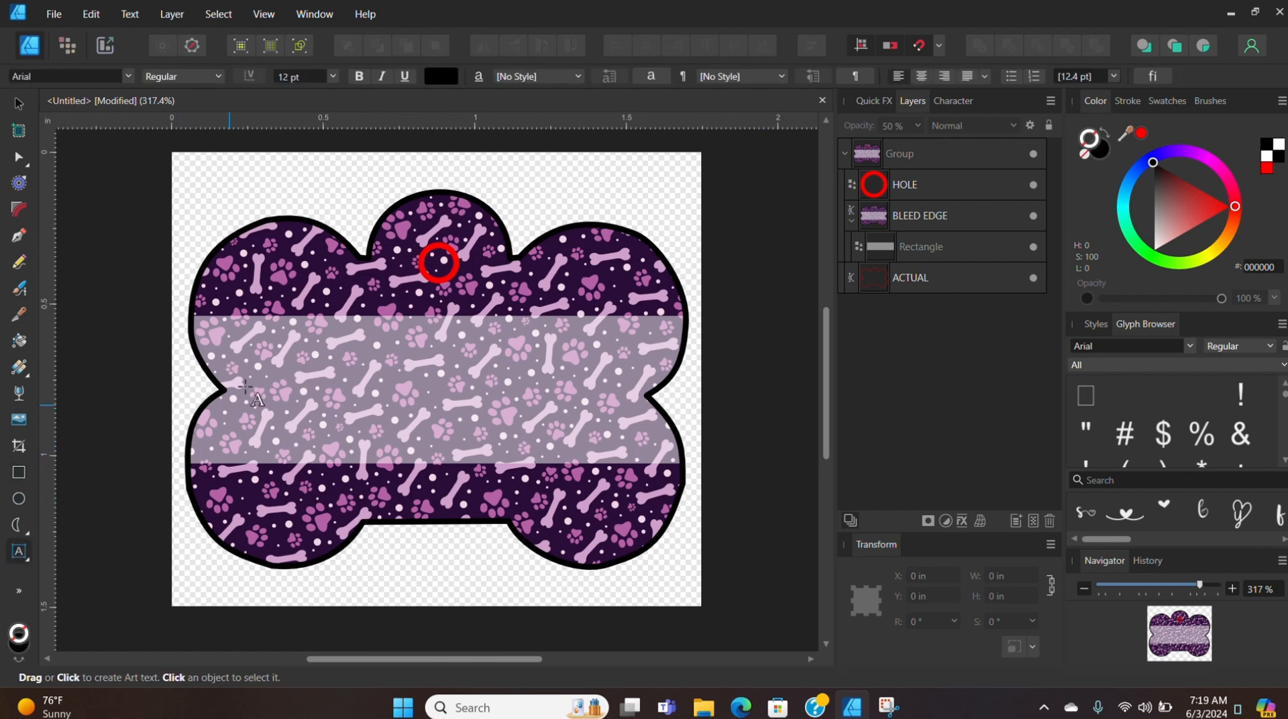
{"action": "left_click_drag", "start_coordinate": [255, 347], "coordinate": [299, 439]}
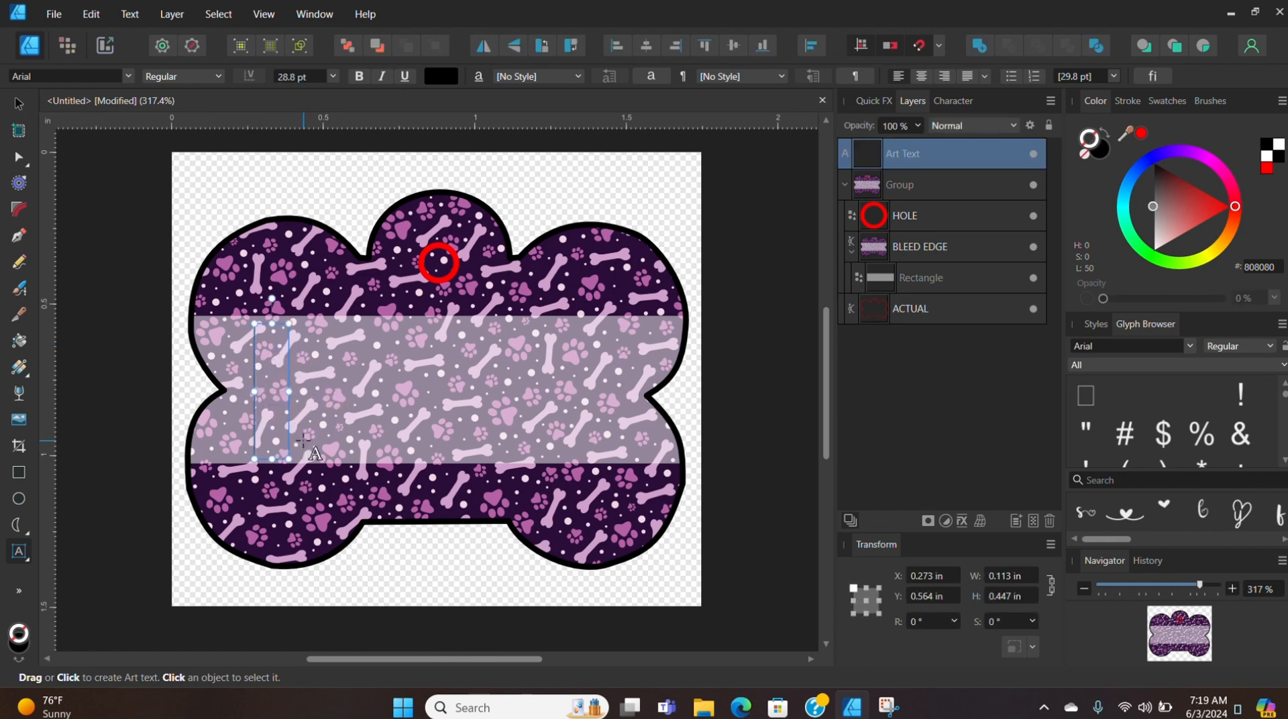
{"action": "type", "text": "PEAR"}
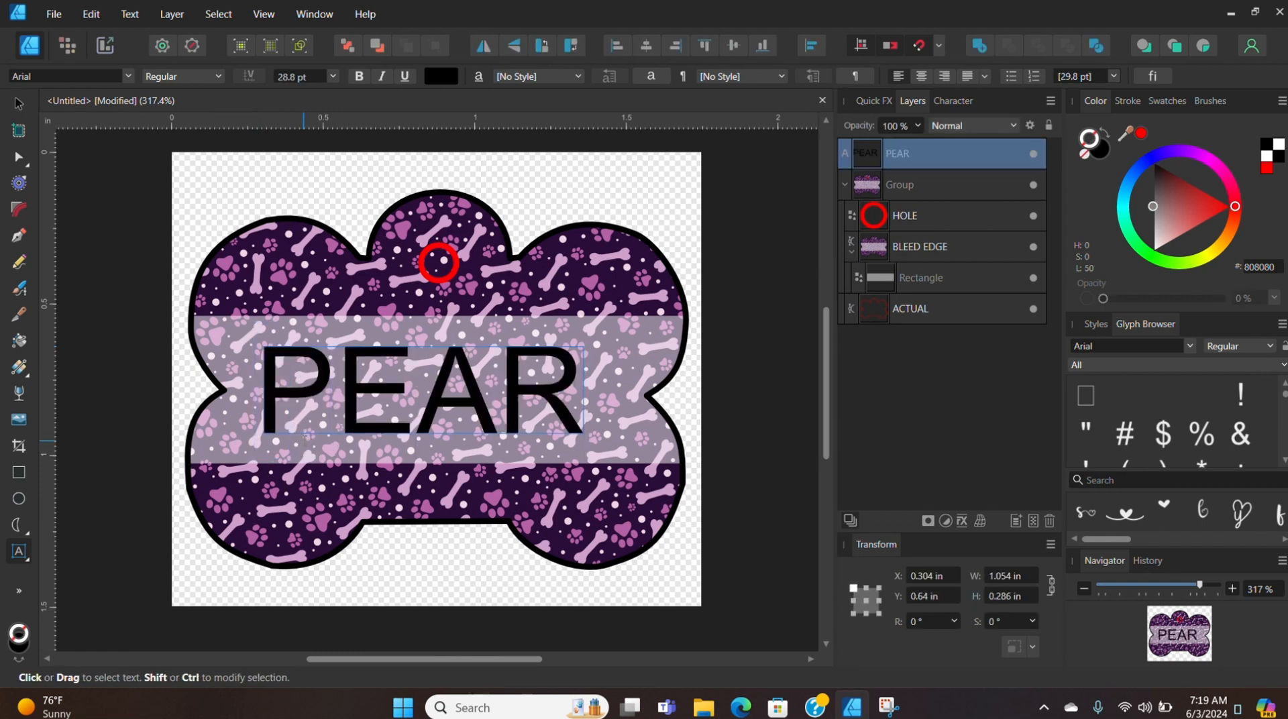
{"action": "type", "text": "L"}
{"action": "key", "text": "Escape"}
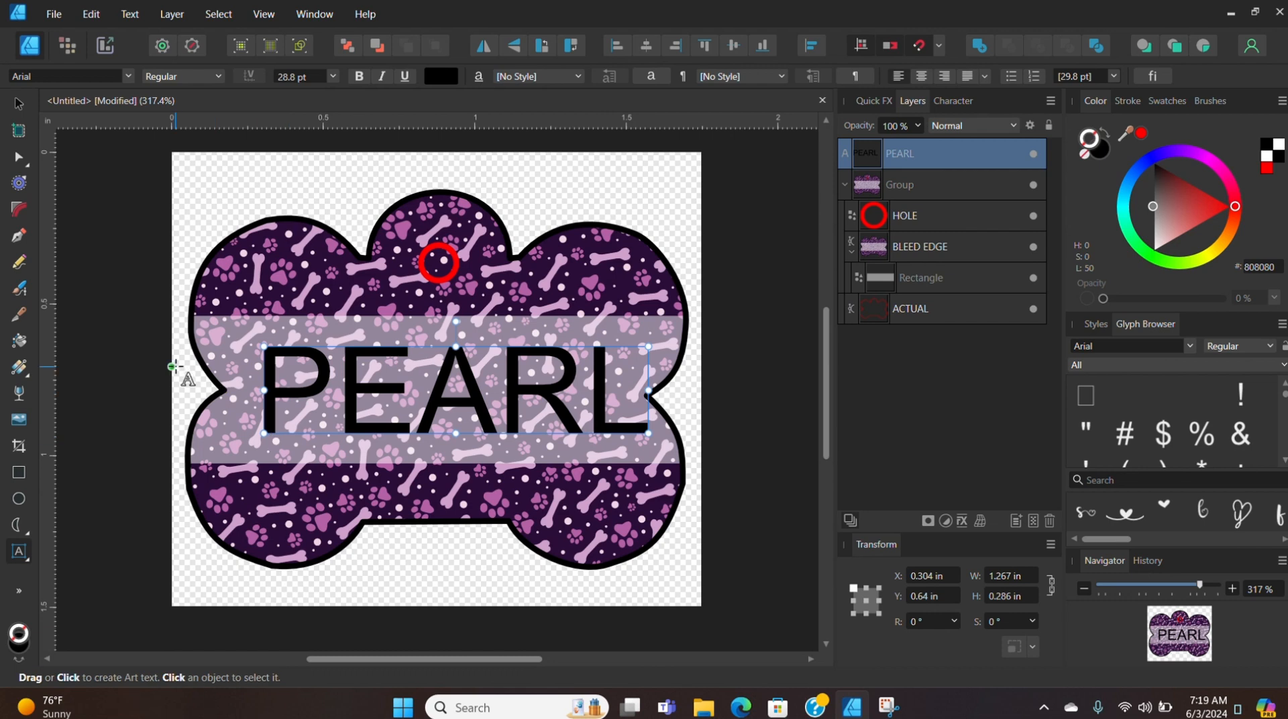
Step: Move the translucent rectangle up to about Y 0.507 in and position the PEARL text centred vertically within it
{"action": "left_click", "coordinate": [18, 103]}
{"action": "left_click_drag", "start_coordinate": [560, 399], "coordinate": [548, 393]}
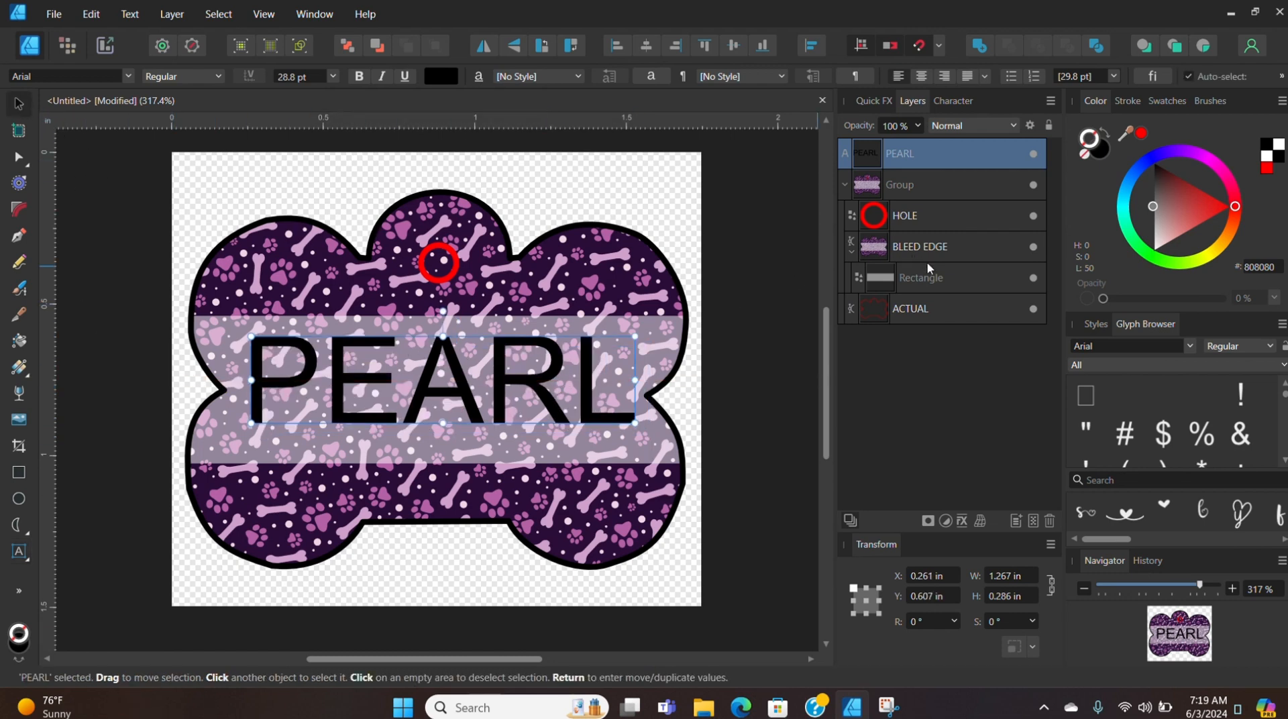
{"action": "left_click", "coordinate": [921, 279]}
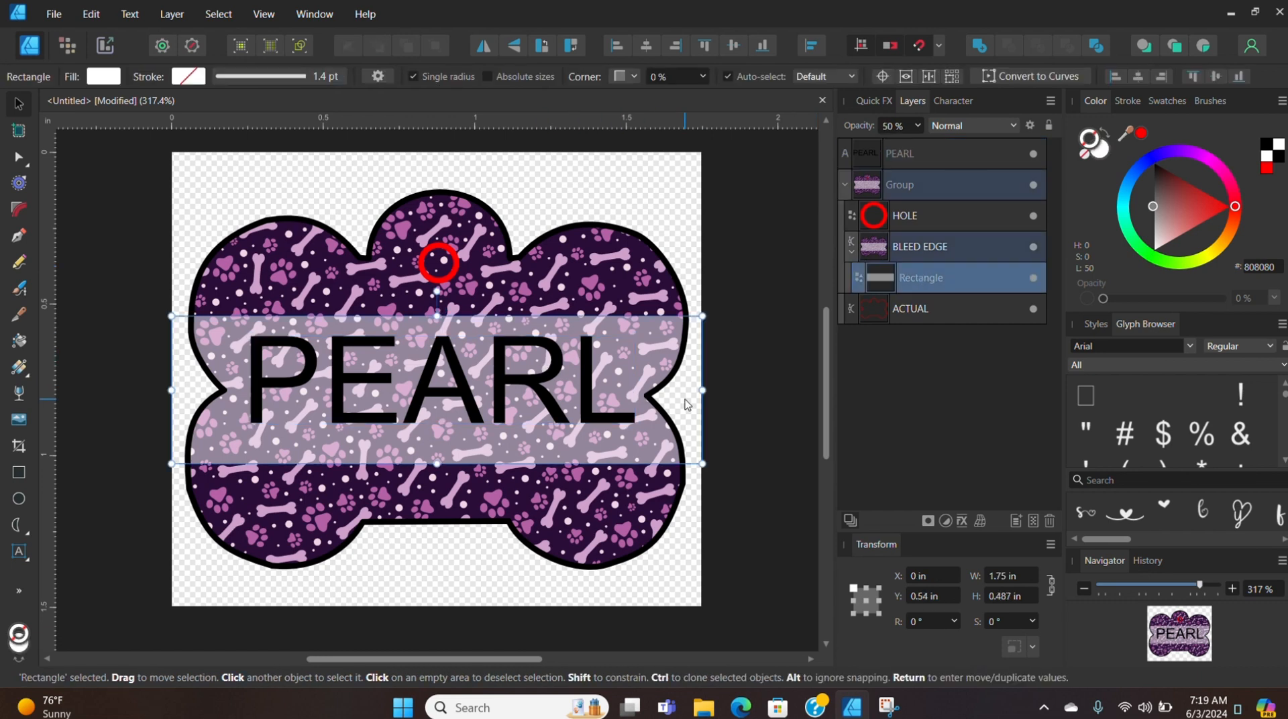
{"action": "left_click_drag", "start_coordinate": [689, 406], "coordinate": [689, 393]}
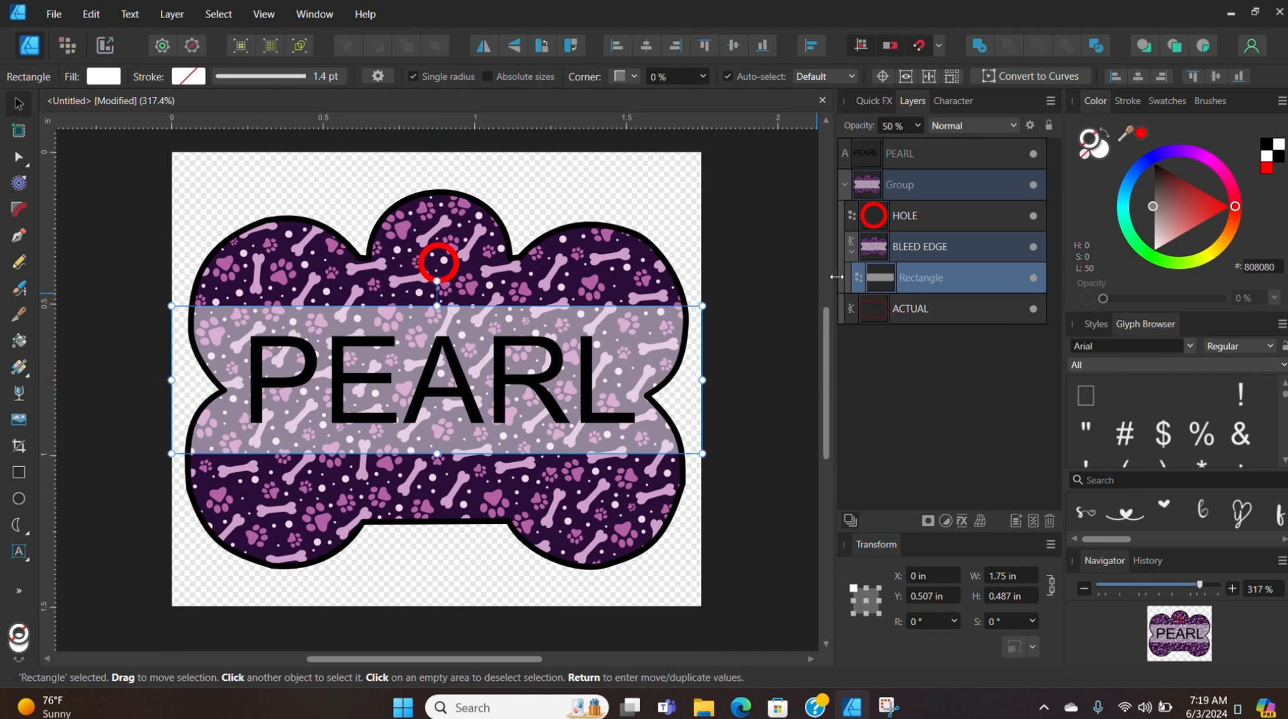
{"action": "left_click", "coordinate": [924, 158]}
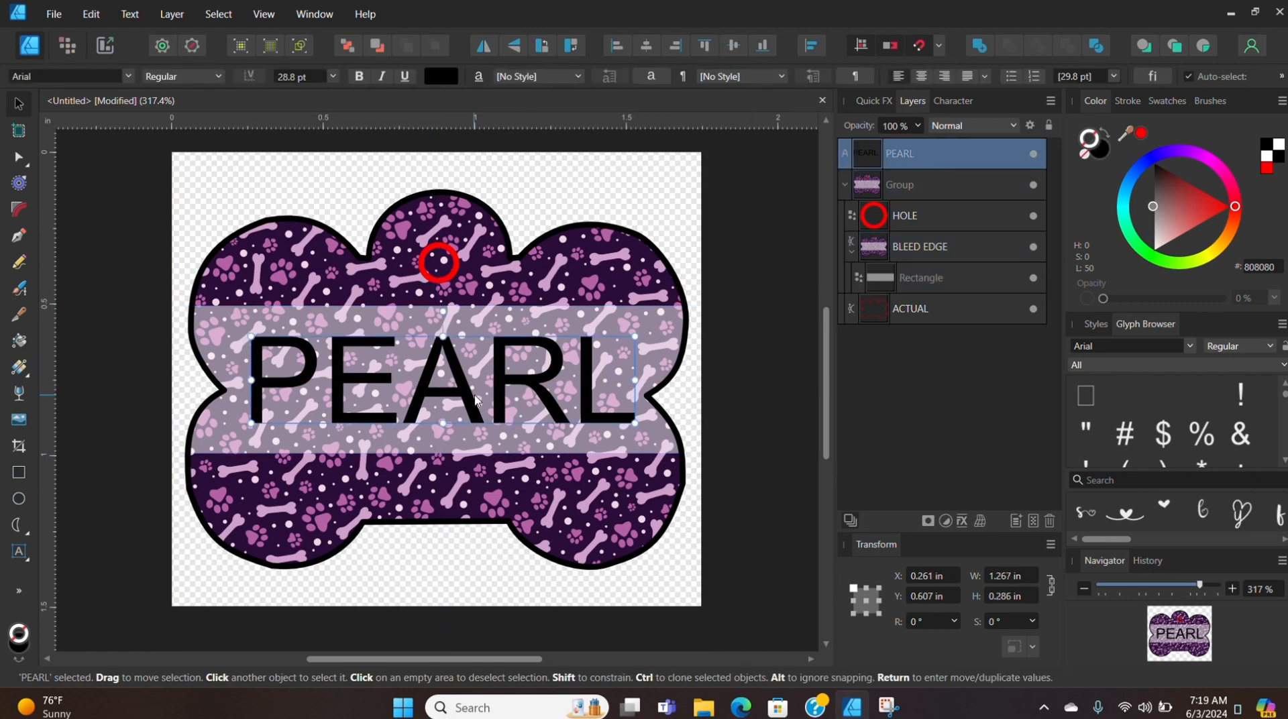
{"action": "left_click_drag", "start_coordinate": [475, 396], "coordinate": [478, 397]}
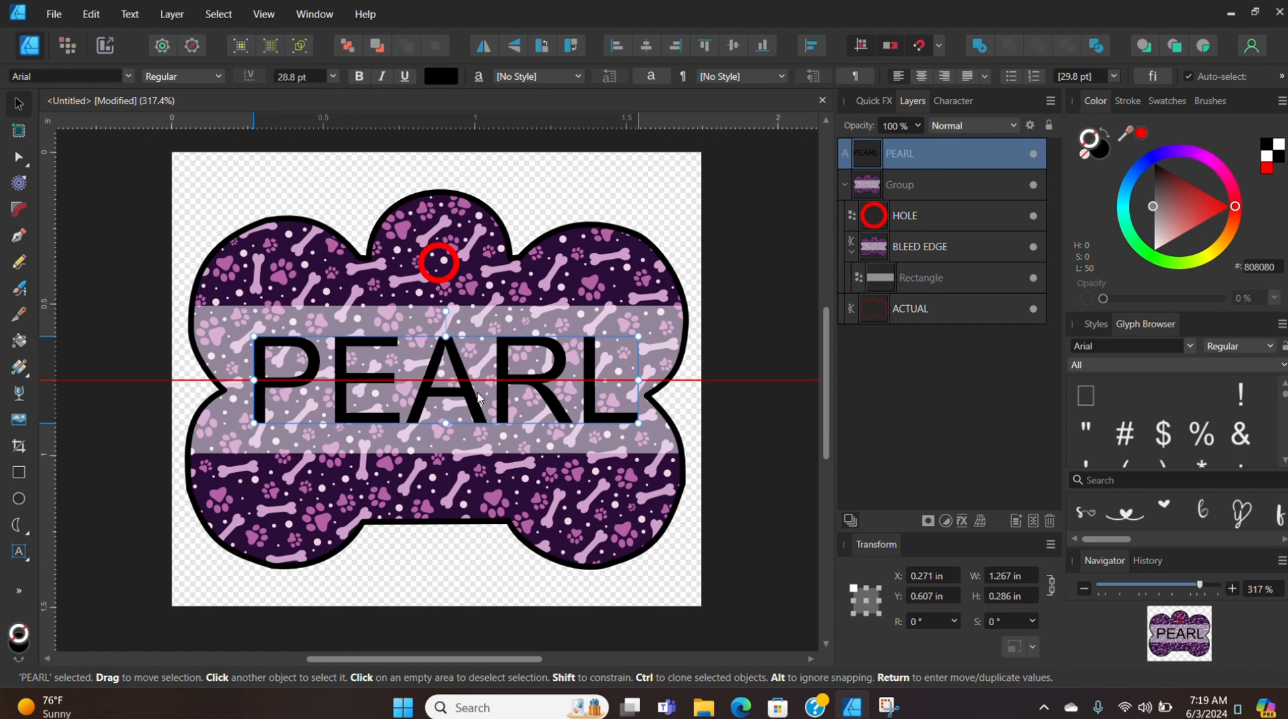
{"action": "left_click_drag", "start_coordinate": [478, 397], "coordinate": [479, 397]}
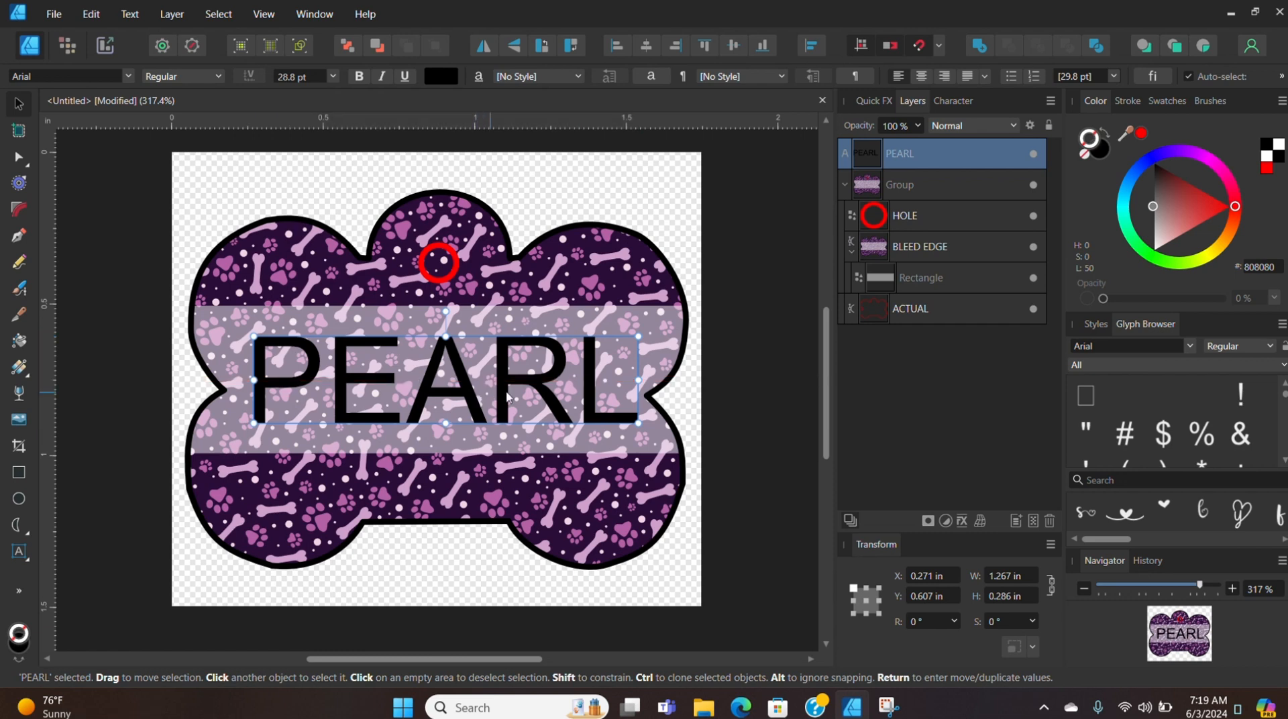
Step: Select all of the PEARL text and change its font to C And B Handwriting
{"action": "double_click", "coordinate": [538, 380]}
{"action": "double_click", "coordinate": [537, 377]}
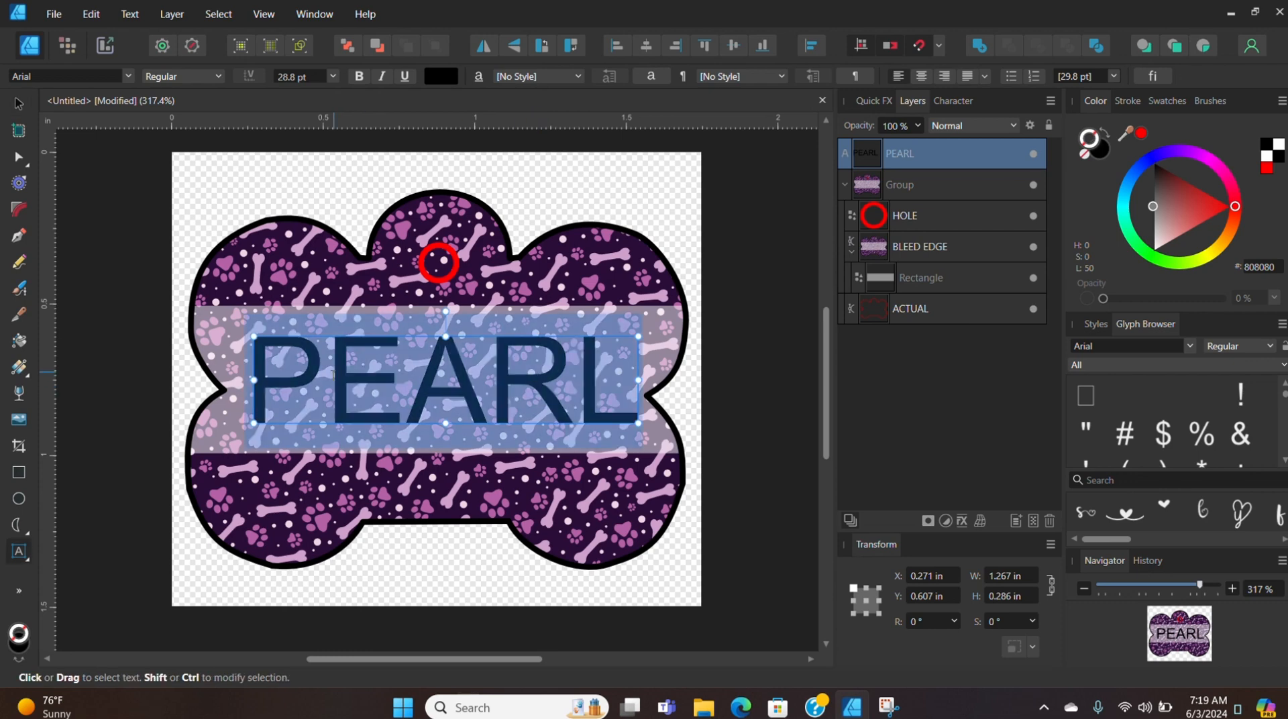
{"action": "scroll", "coordinate": [241, 446], "scroll_direction": "up", "scroll_amount": 1}
{"action": "left_click", "coordinate": [131, 76]}
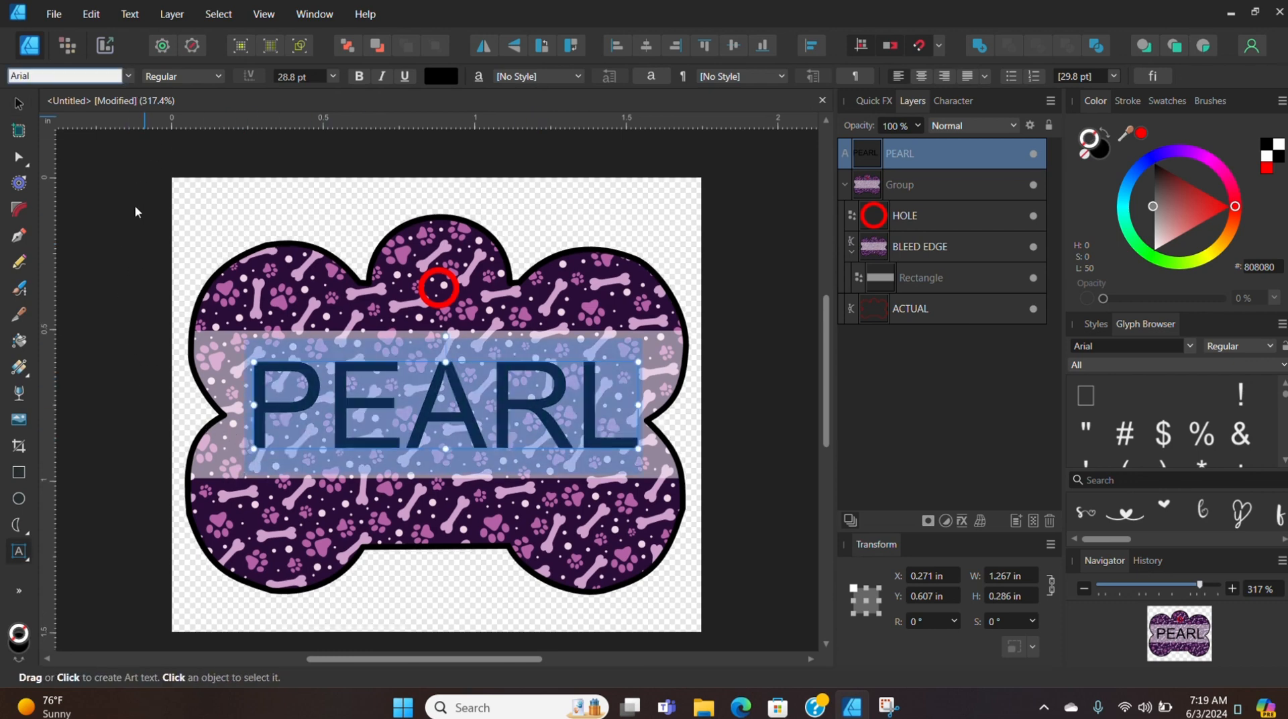
{"action": "left_click_drag", "start_coordinate": [453, 660], "coordinate": [361, 661]}
{"action": "scroll", "coordinate": [573, 371], "scroll_direction": "down", "scroll_amount": 3}
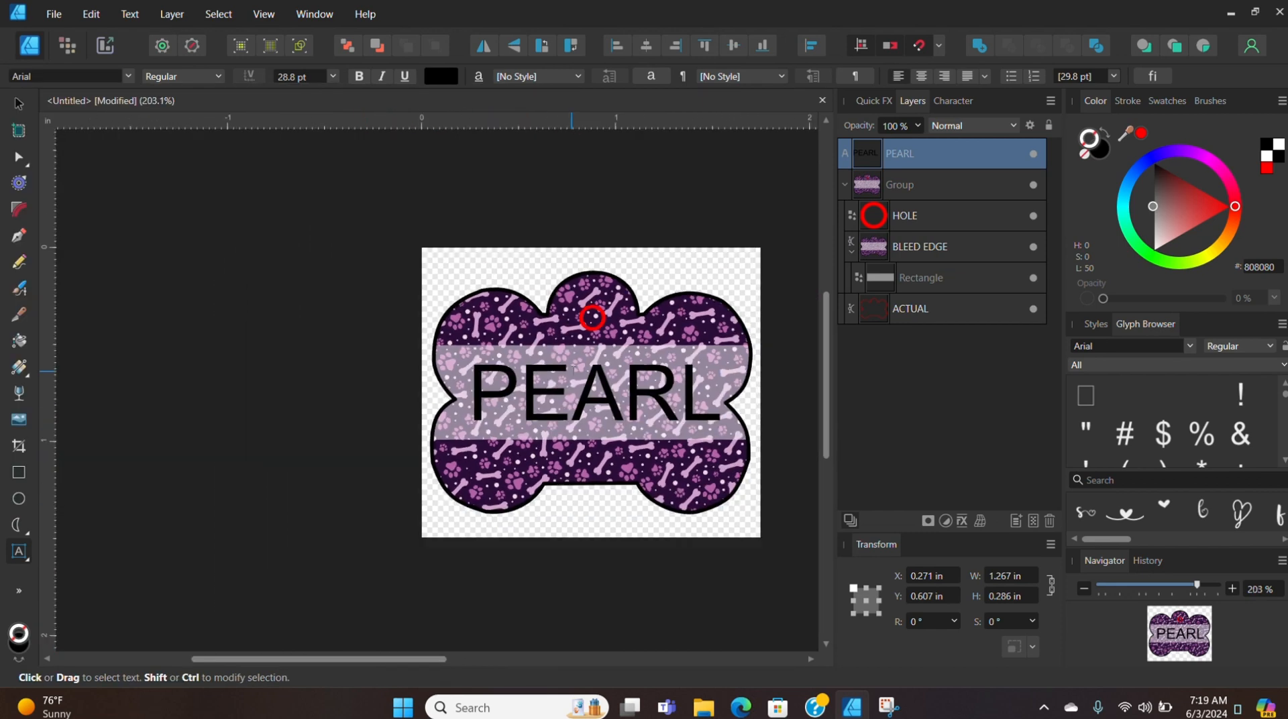
{"action": "scroll", "coordinate": [584, 383], "scroll_direction": "up", "scroll_amount": 1}
{"action": "scroll", "coordinate": [584, 383], "scroll_direction": "down", "scroll_amount": 1}
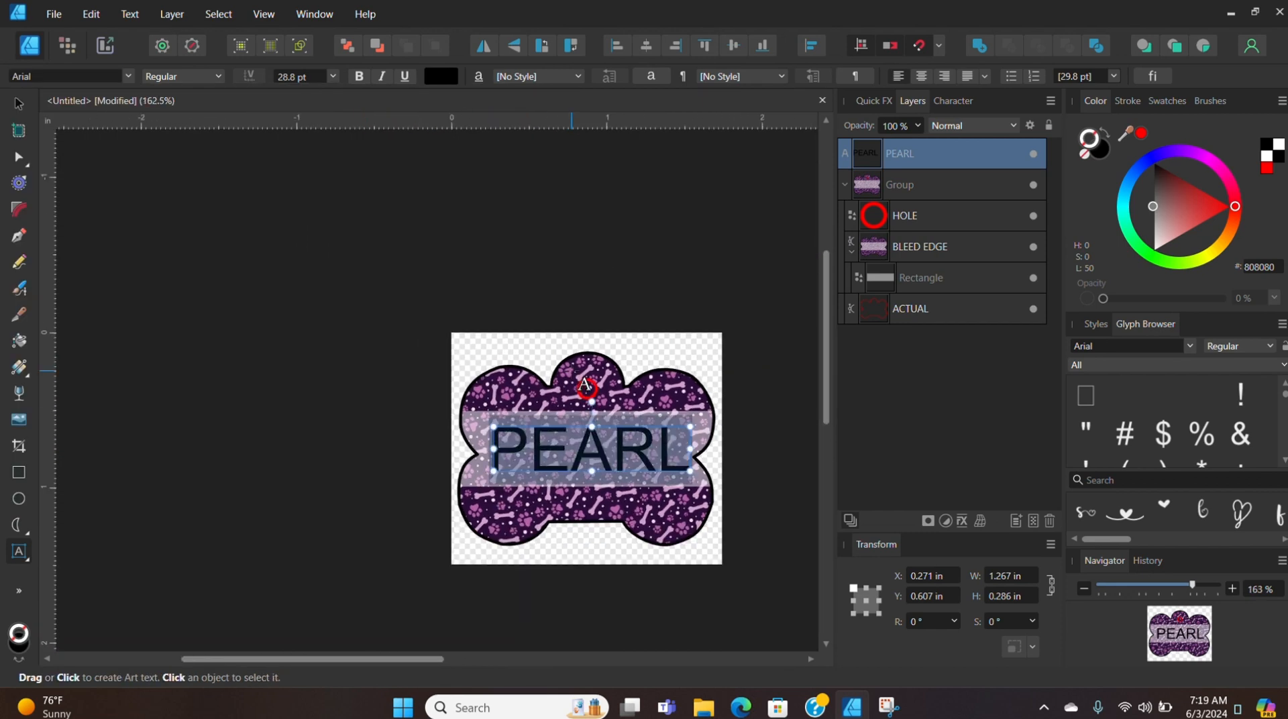
{"action": "left_click_drag", "start_coordinate": [401, 660], "coordinate": [371, 663]}
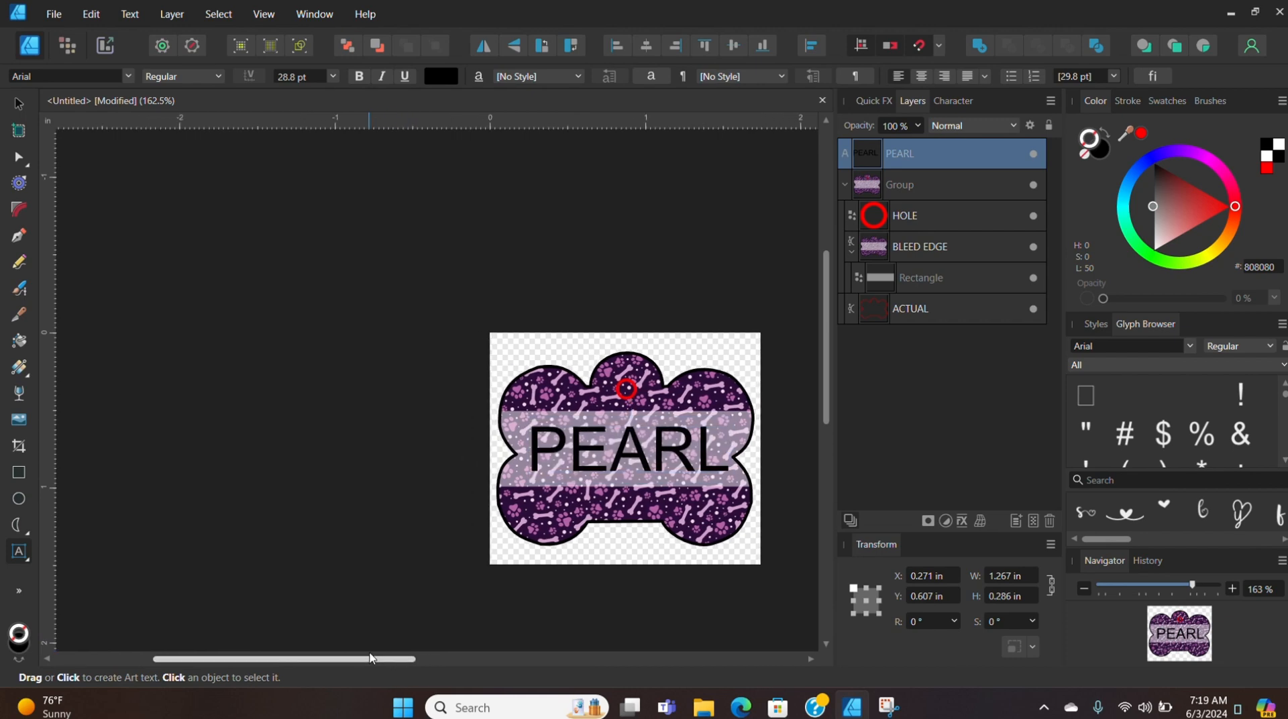
{"action": "key", "text": "ctrl+a"}
{"action": "left_click", "coordinate": [127, 76]}
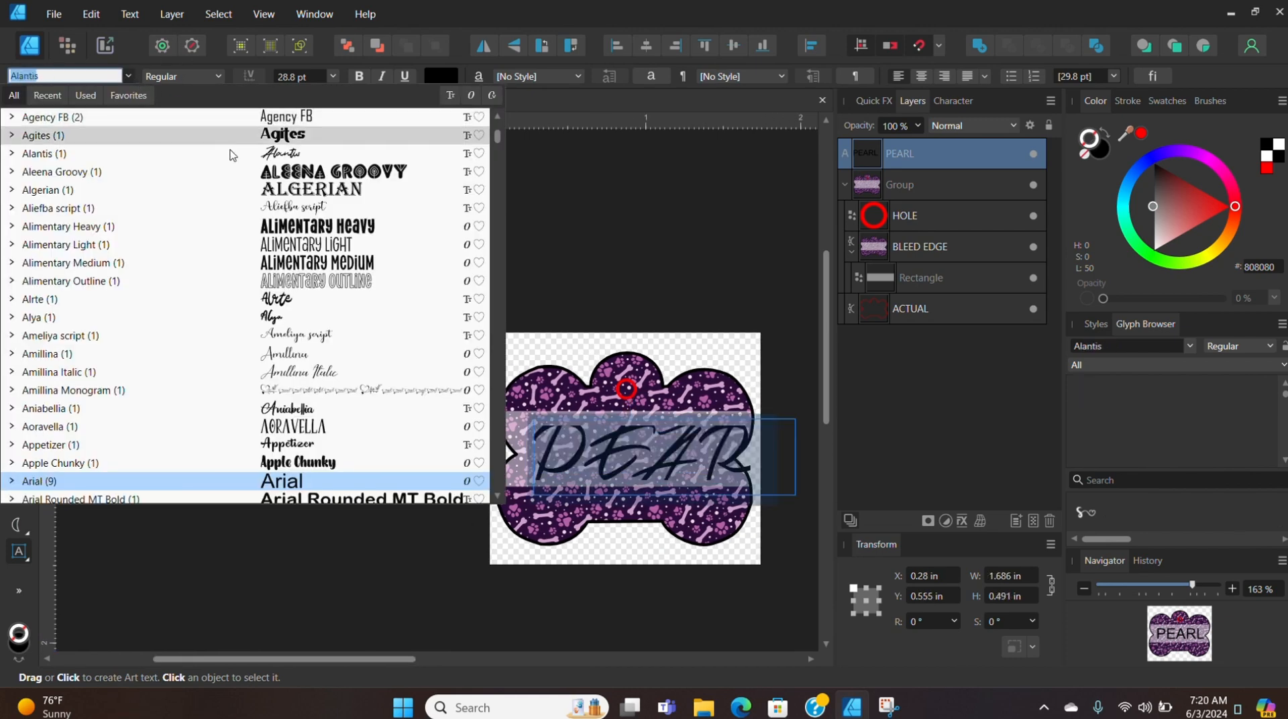
{"action": "scroll", "coordinate": [299, 285], "scroll_direction": "down", "scroll_amount": 4}
{"action": "scroll", "coordinate": [300, 285], "scroll_direction": "down", "scroll_amount": 6}
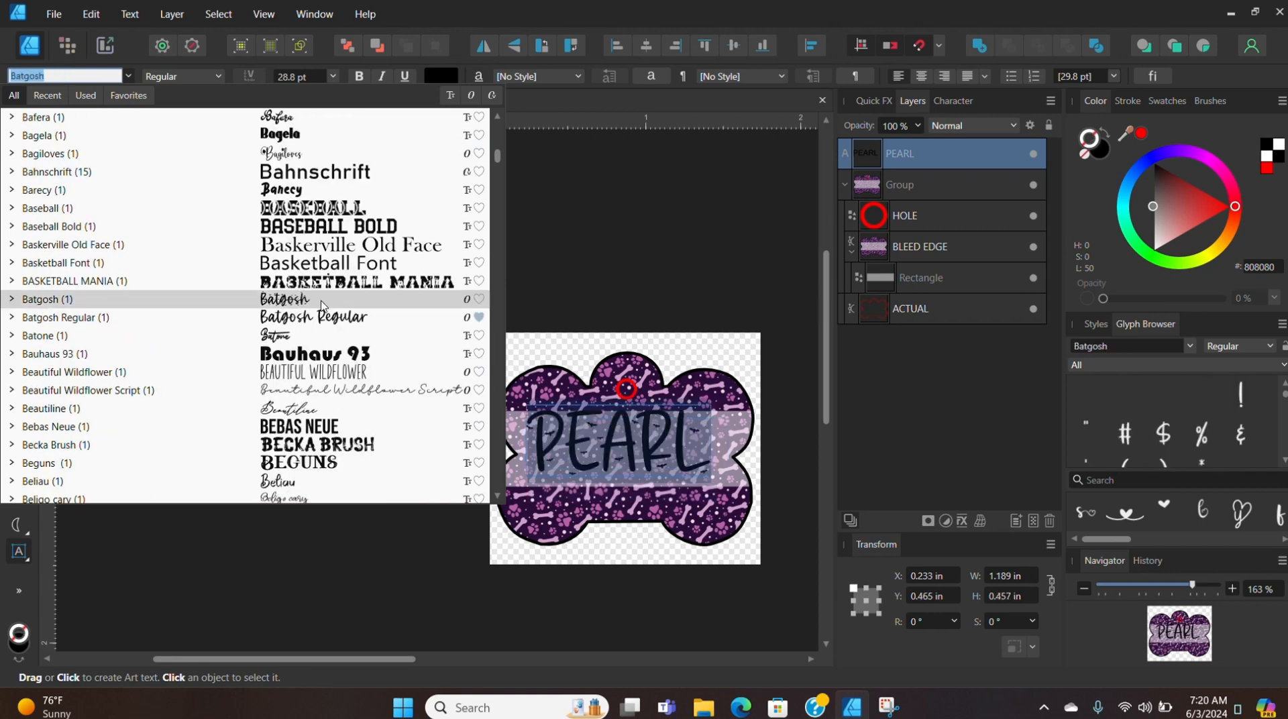
{"action": "scroll", "coordinate": [356, 425], "scroll_direction": "down", "scroll_amount": 1}
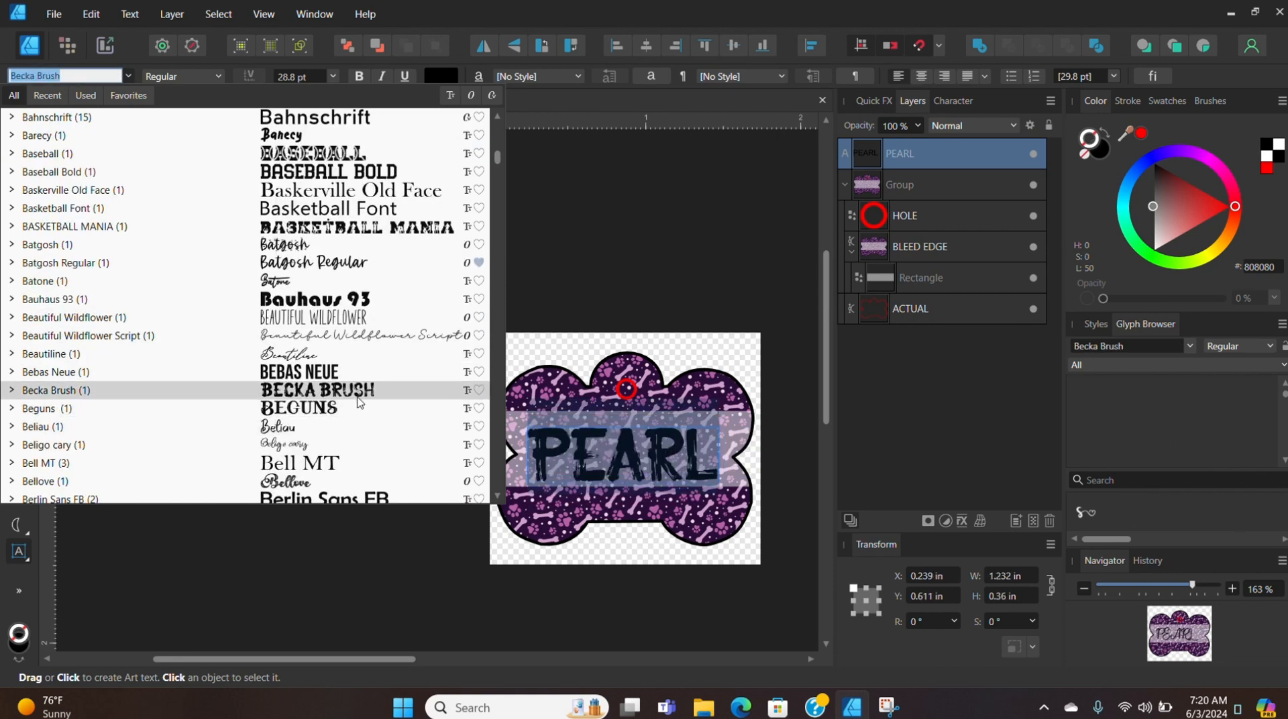
{"action": "scroll", "coordinate": [366, 391], "scroll_direction": "down", "scroll_amount": 5}
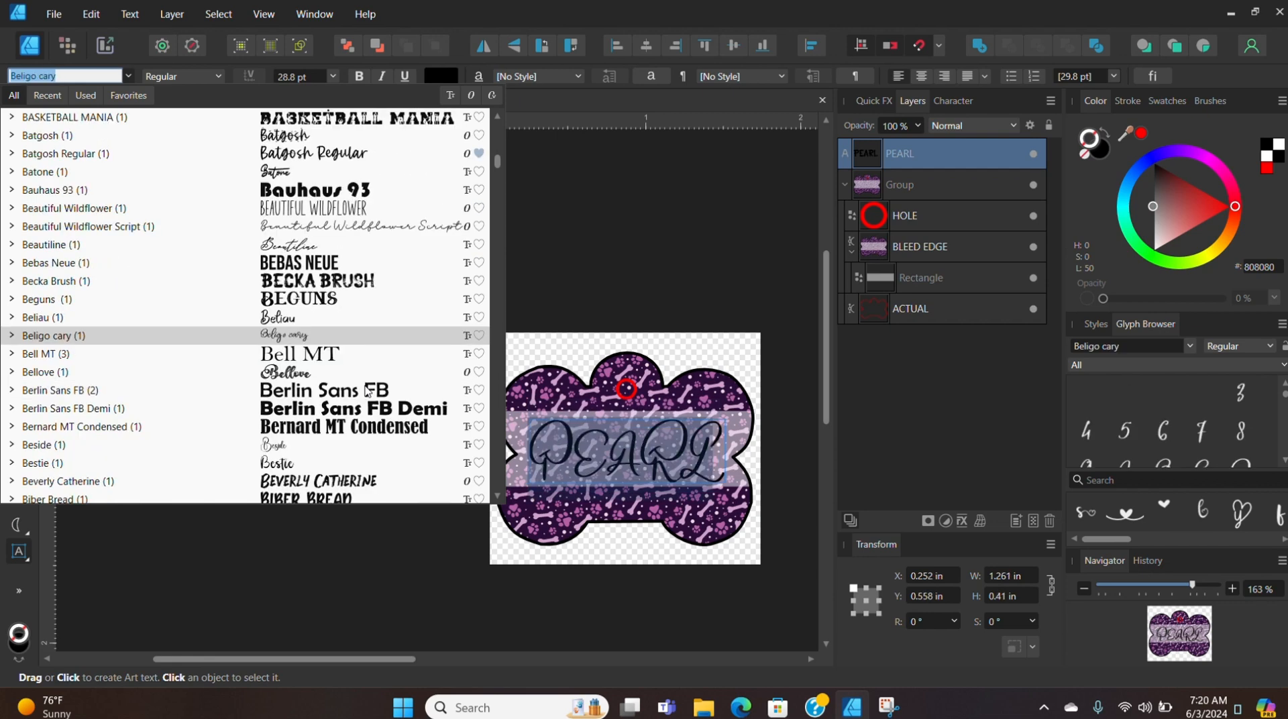
{"action": "scroll", "coordinate": [367, 391], "scroll_direction": "down", "scroll_amount": 2}
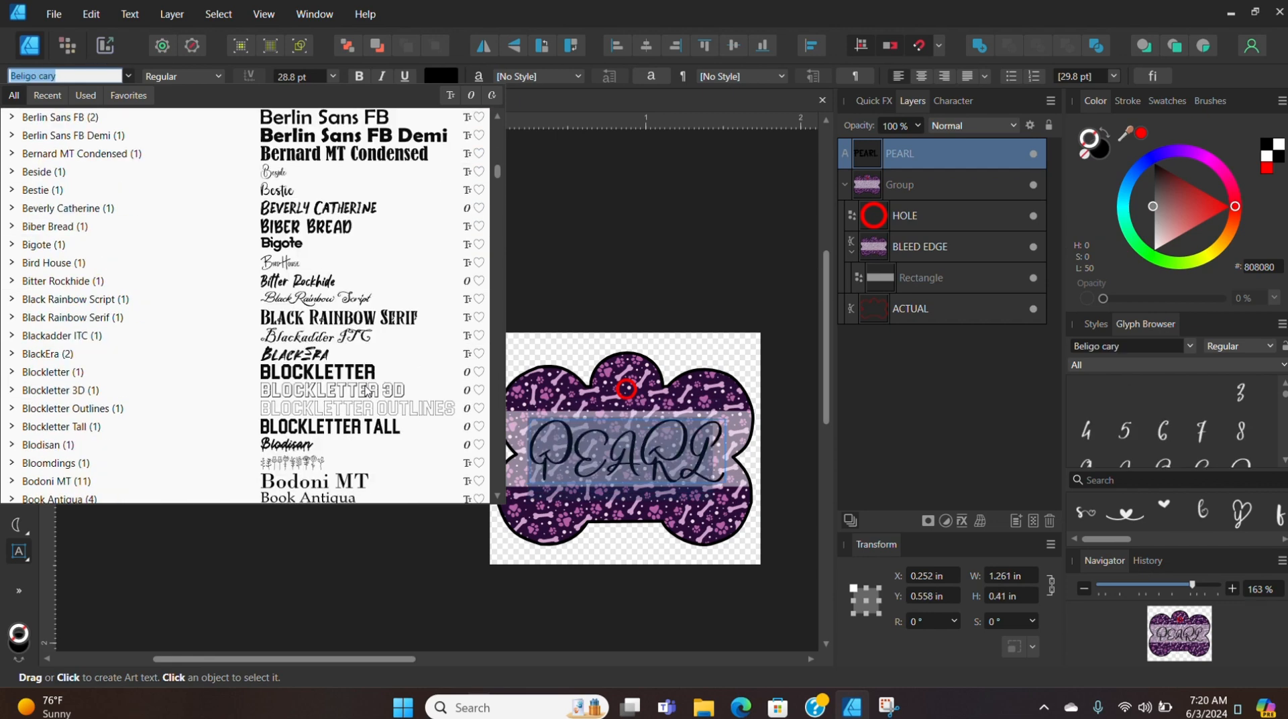
{"action": "scroll", "coordinate": [366, 382], "scroll_direction": "down", "scroll_amount": 3}
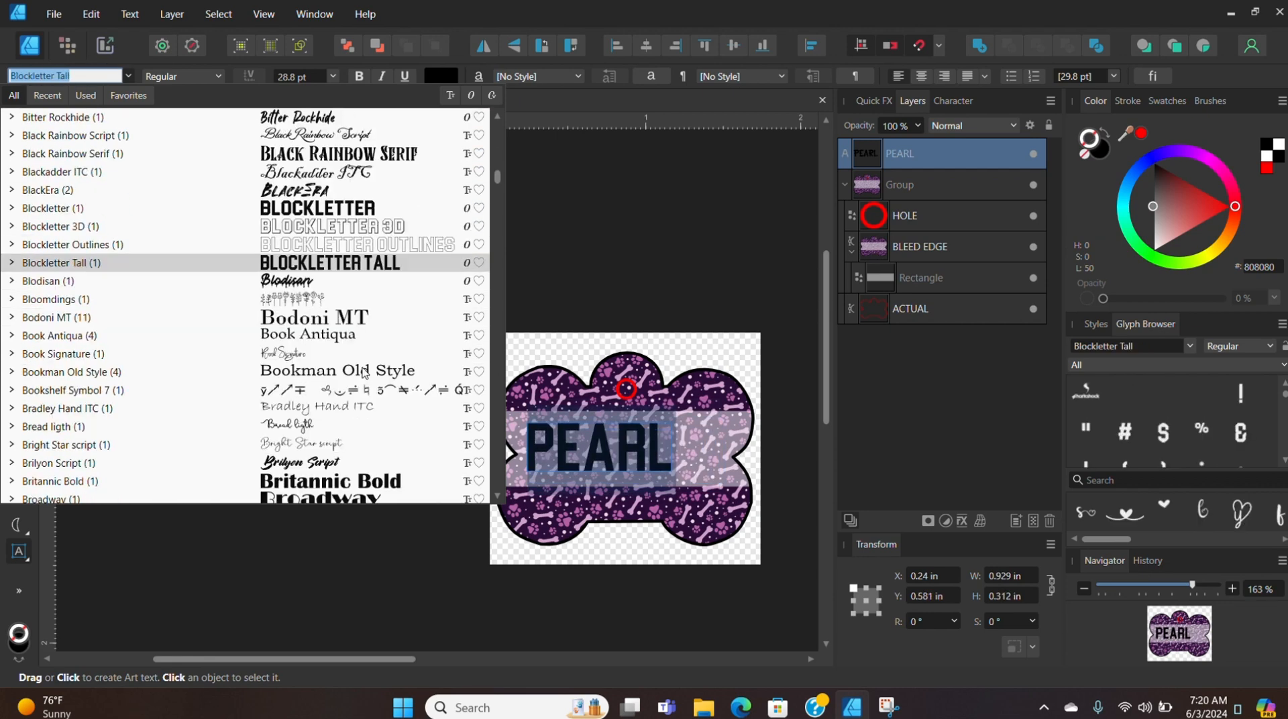
{"action": "scroll", "coordinate": [364, 373], "scroll_direction": "down", "scroll_amount": 5}
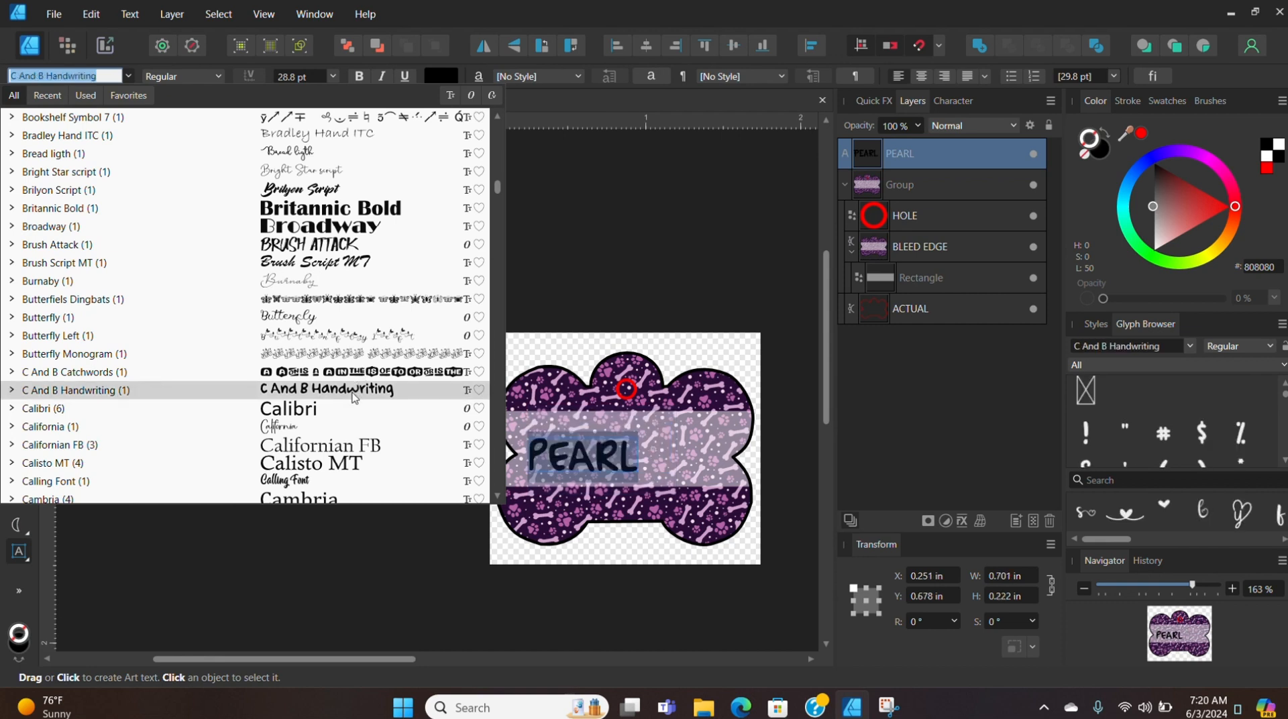
{"action": "left_click", "coordinate": [354, 396]}
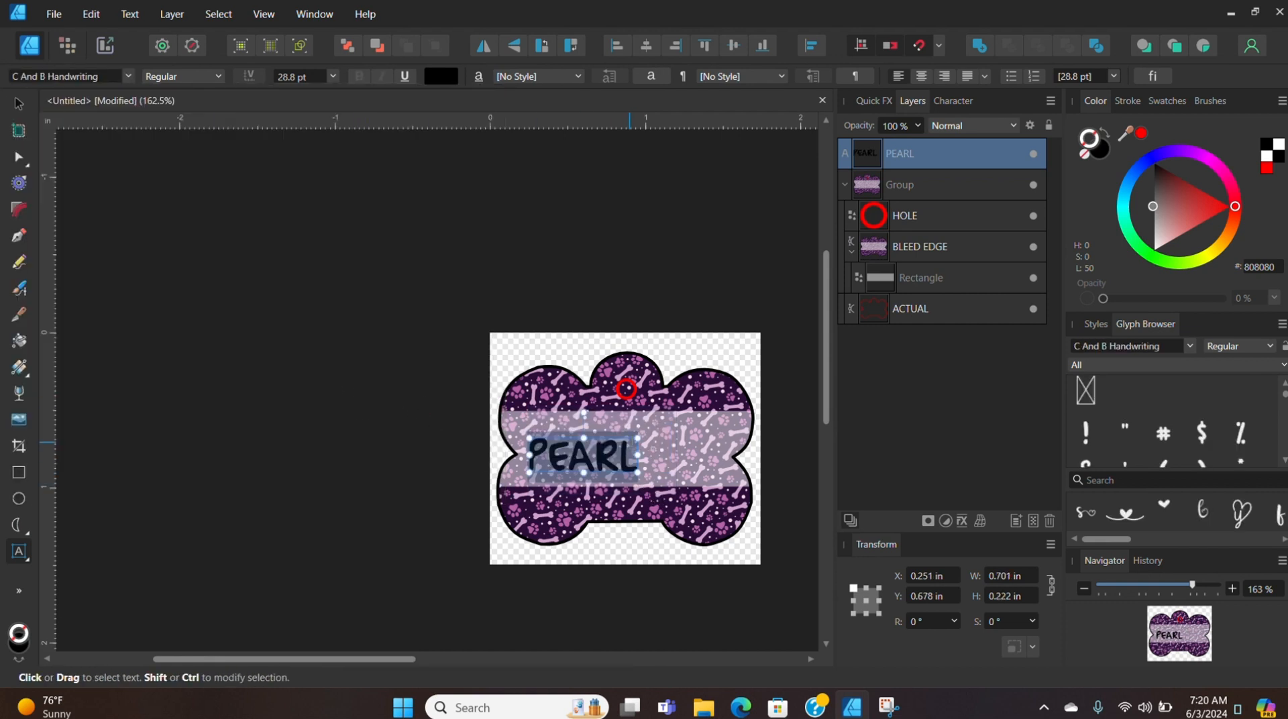
Step: Scale the PEARL text up proportionally to about 41.8 pt and return to the Move Tool
{"action": "left_click_drag", "start_coordinate": [638, 440], "coordinate": [687, 422]}
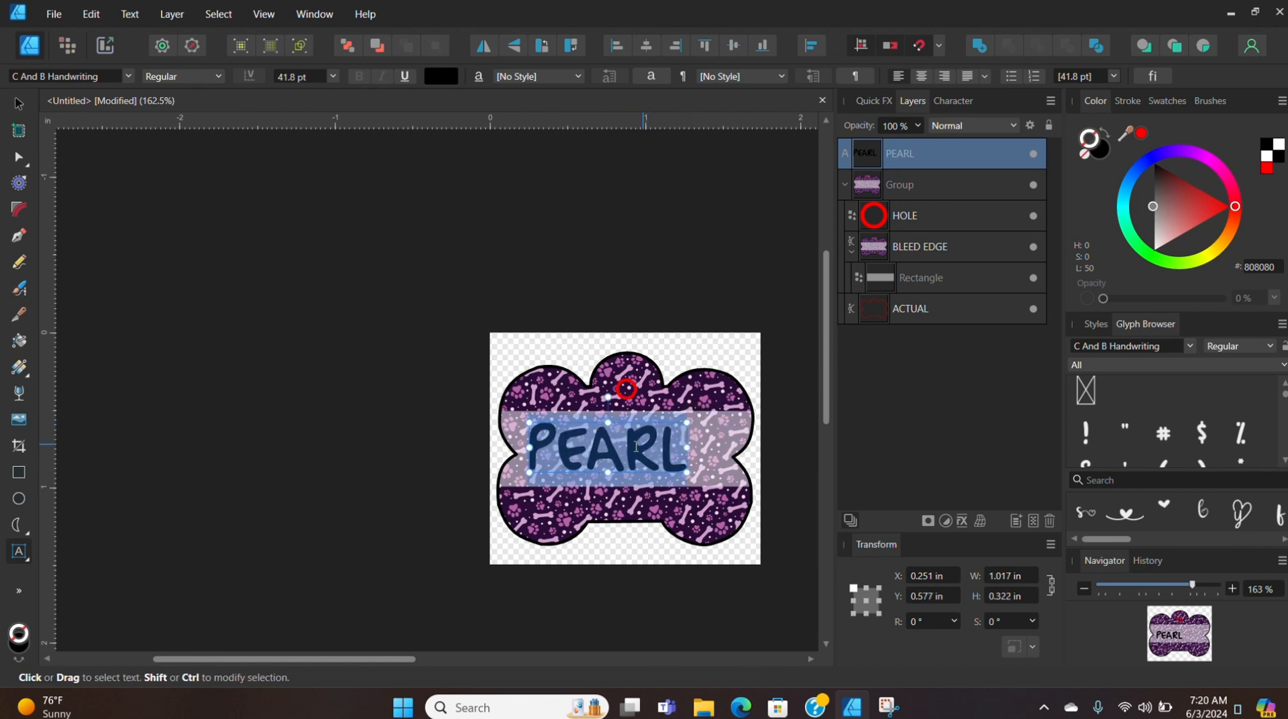
{"action": "left_click", "coordinate": [20, 104]}
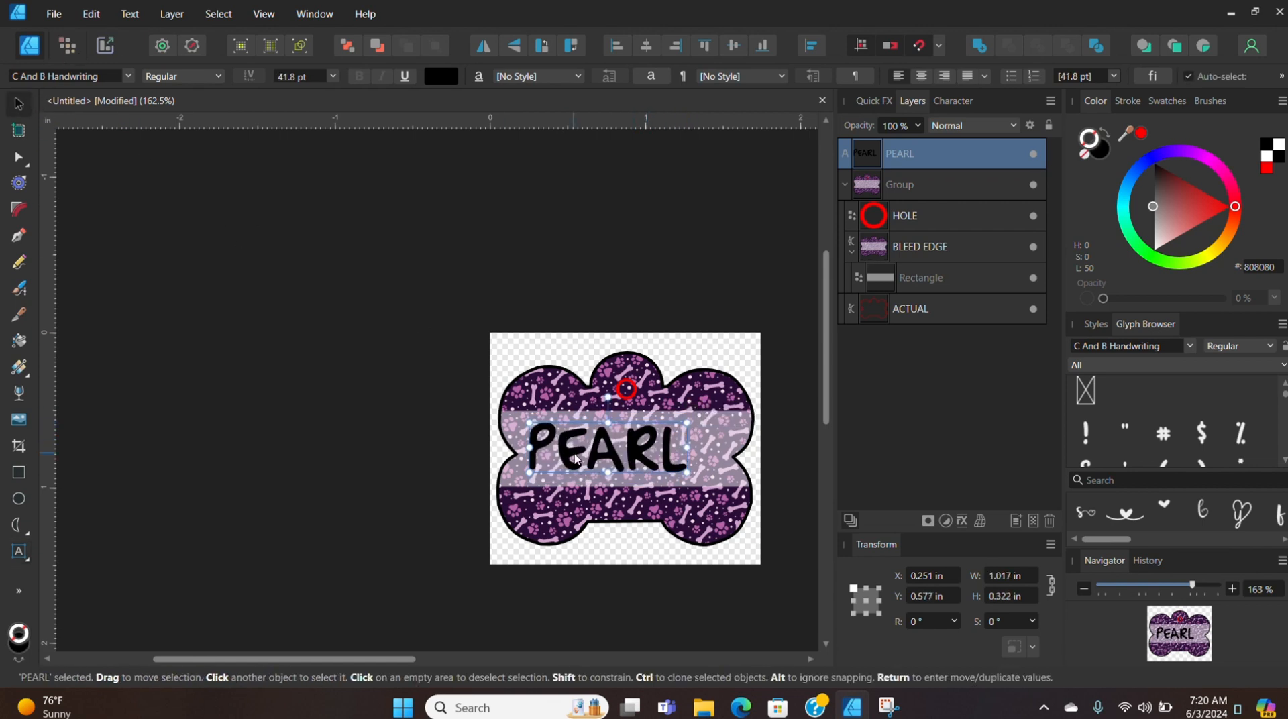
Step: Centre the PEARL text on the tag, placing it at about X 0.366 in and Y 0.589 in
{"action": "left_click_drag", "start_coordinate": [409, 666], "coordinate": [494, 662]}
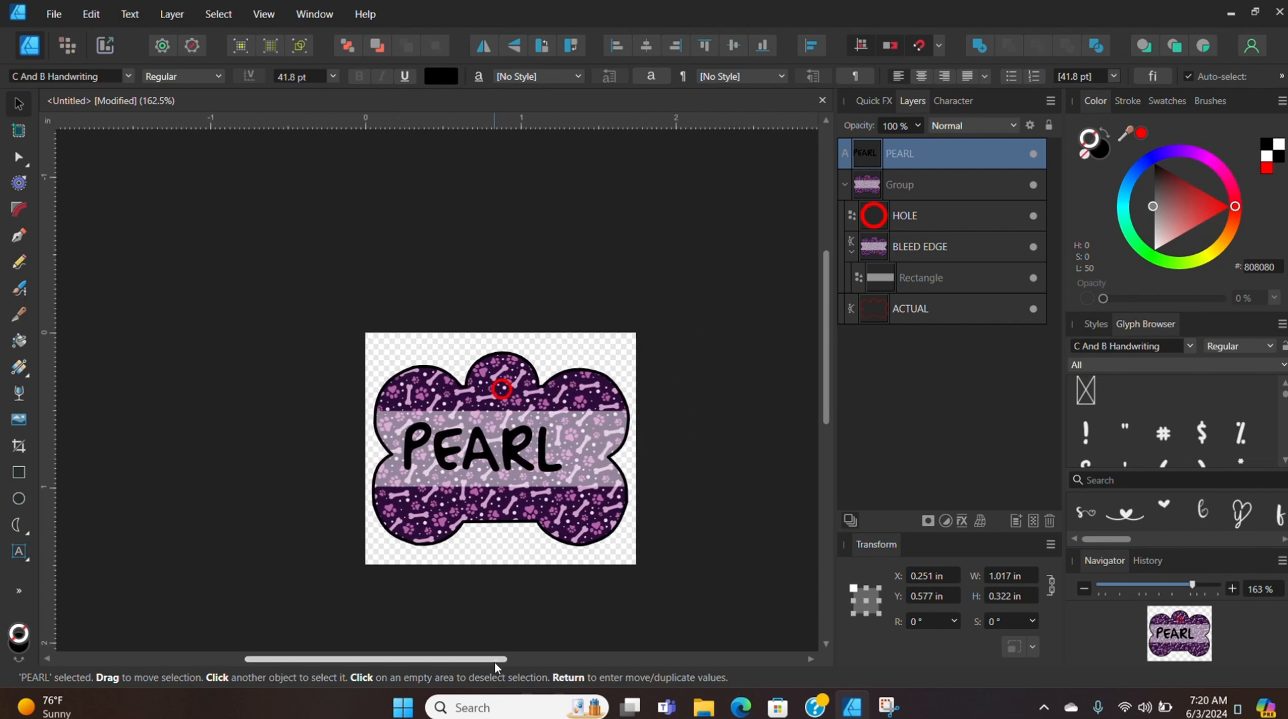
{"action": "scroll", "coordinate": [549, 605], "scroll_direction": "up", "scroll_amount": 2}
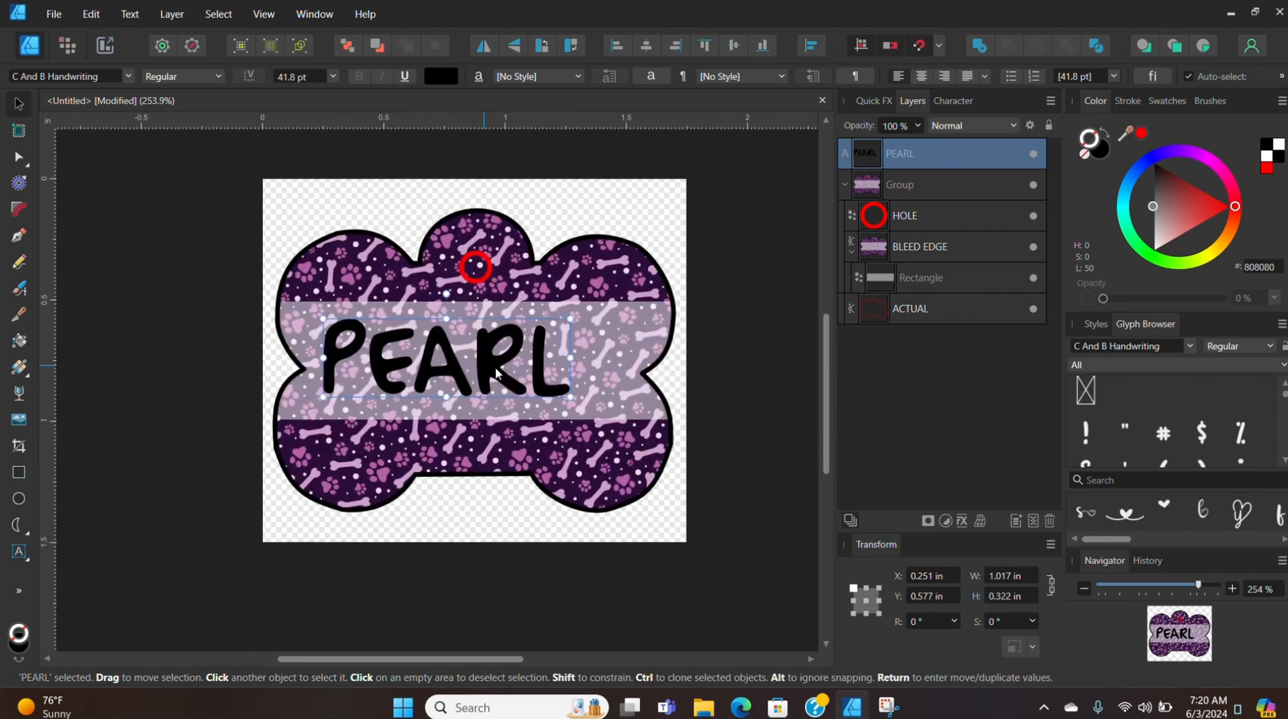
{"action": "left_click_drag", "start_coordinate": [567, 341], "coordinate": [593, 345]}
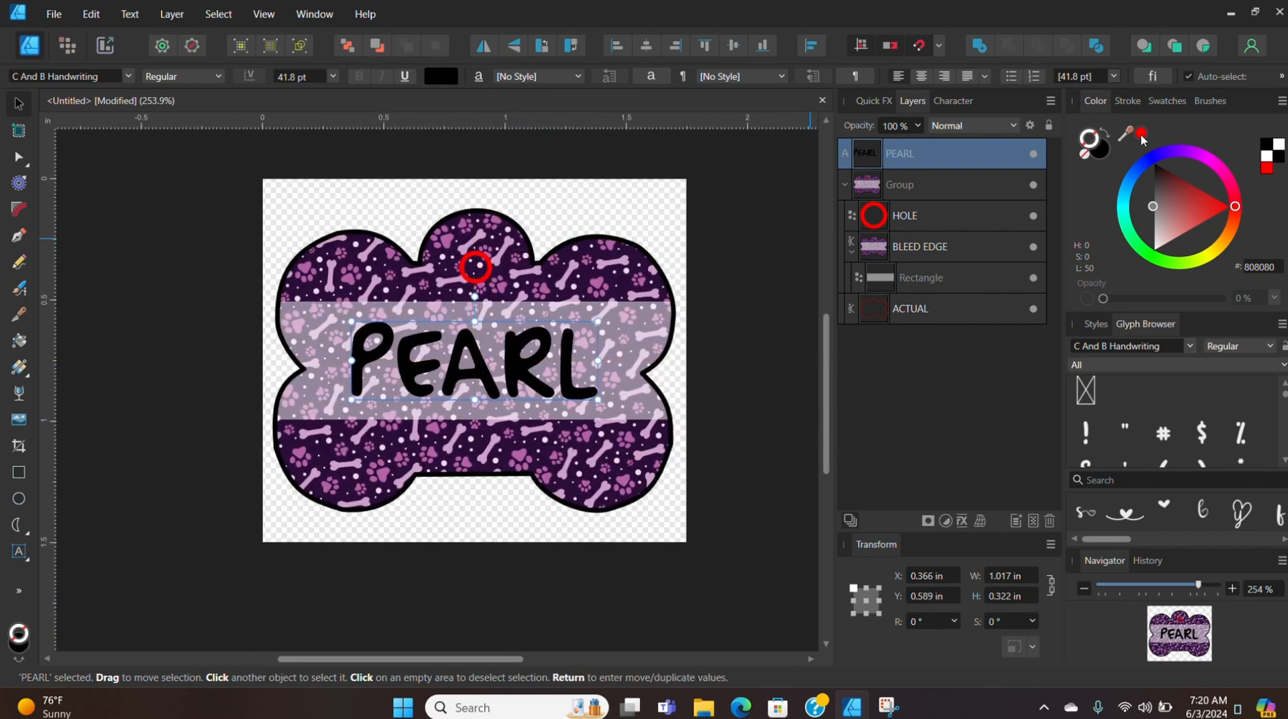
Step: Sample the dark purple from the tag's pattern and apply it as the PEARL text's fill, 2A0D39
{"action": "left_click", "coordinate": [1103, 157]}
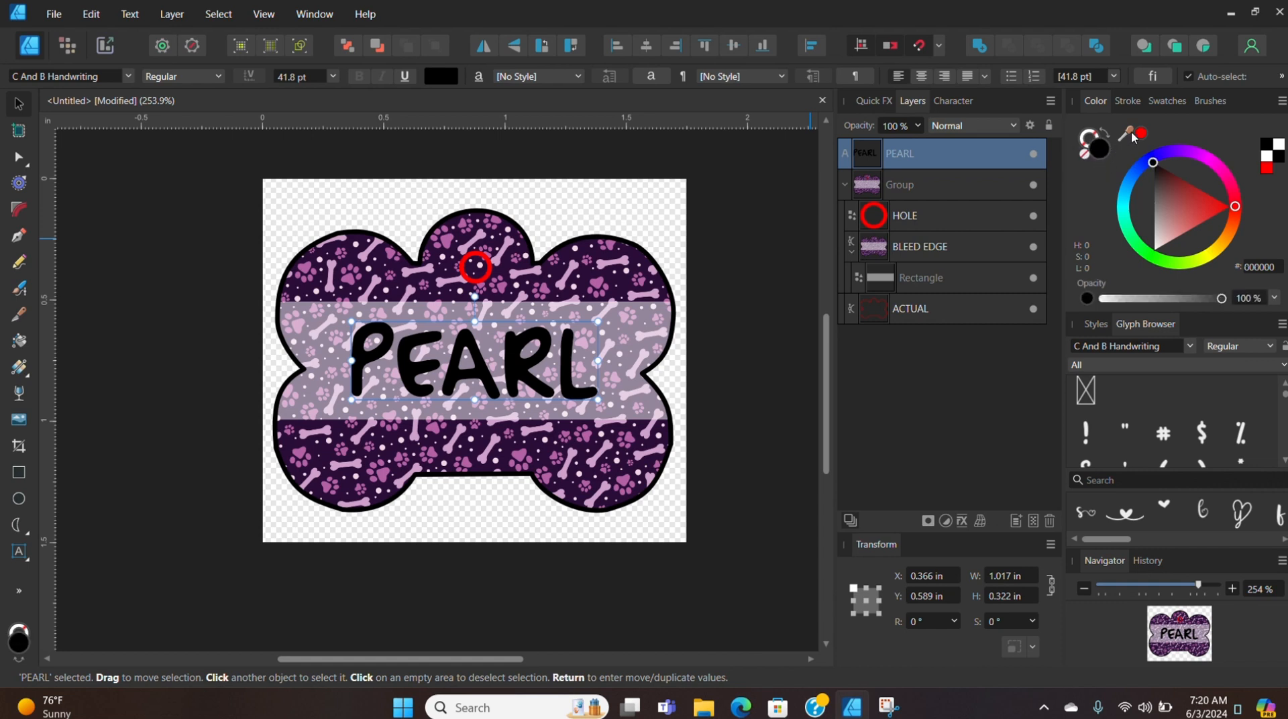
{"action": "left_click_drag", "start_coordinate": [1126, 136], "coordinate": [628, 278]}
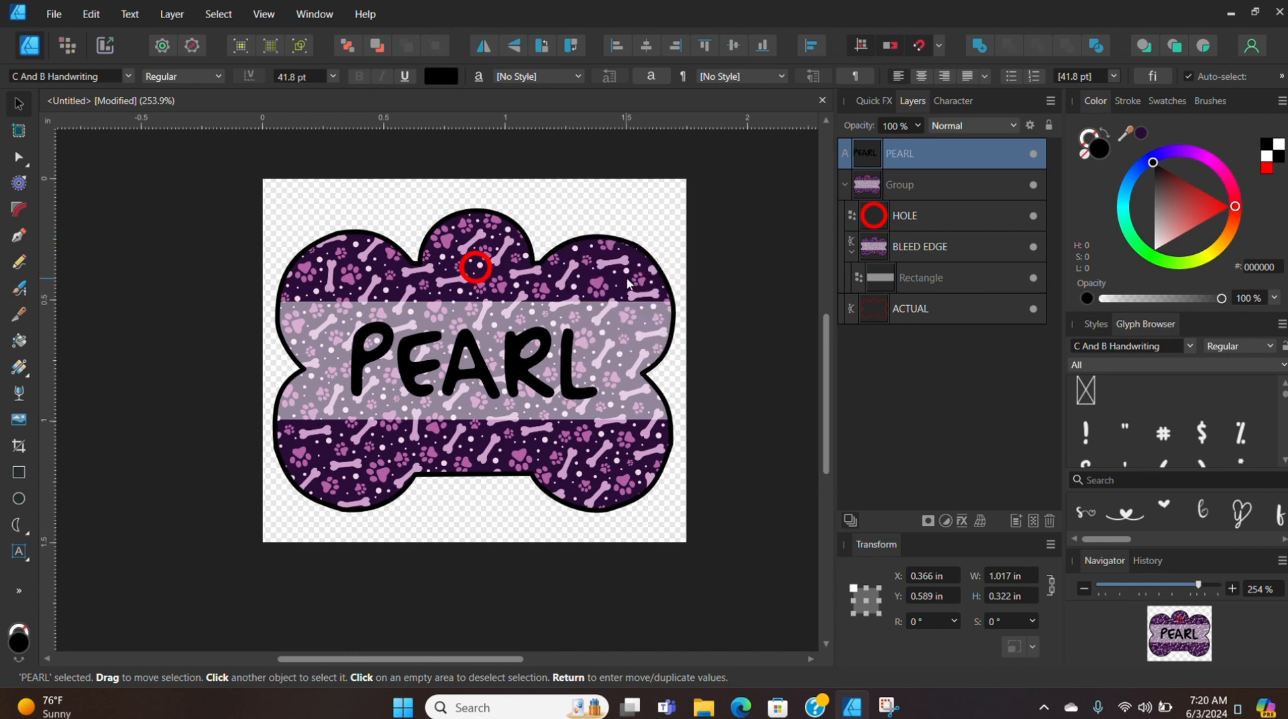
{"action": "left_click", "coordinate": [1141, 134]}
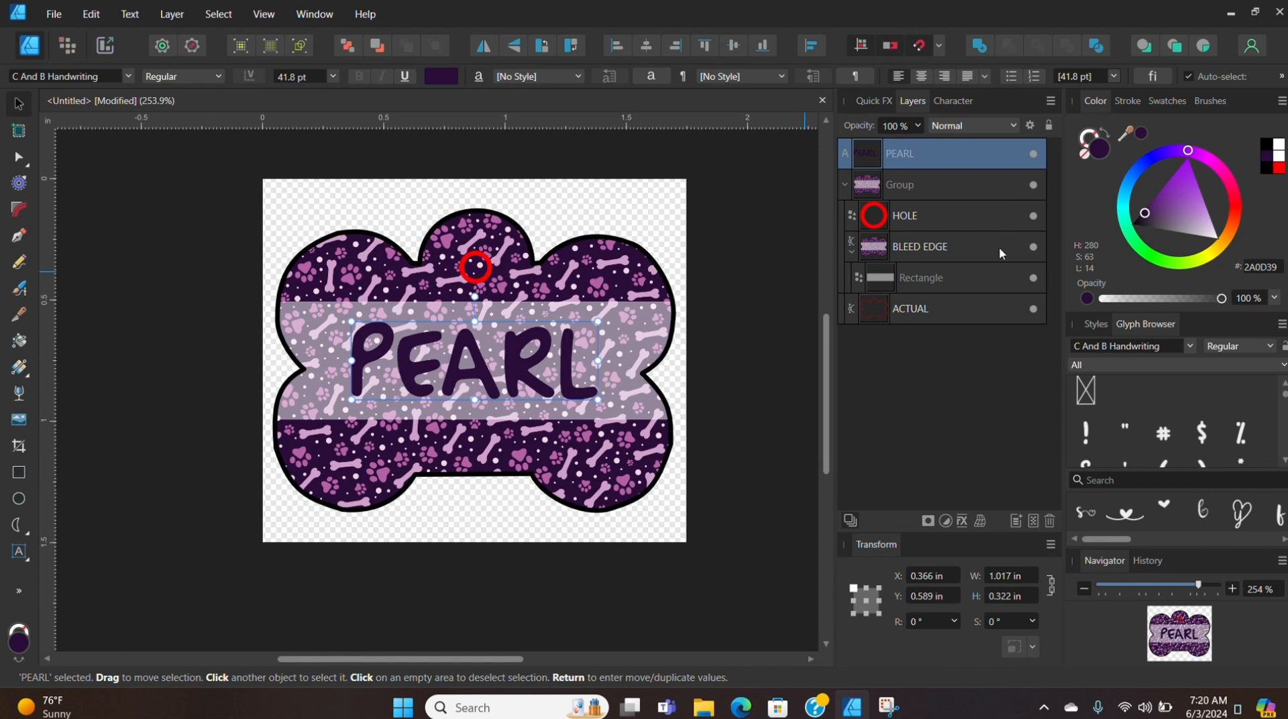
Step: Give the PEARL text a white outline 0.5 pt wide and deselect it
{"action": "left_click", "coordinate": [1091, 136]}
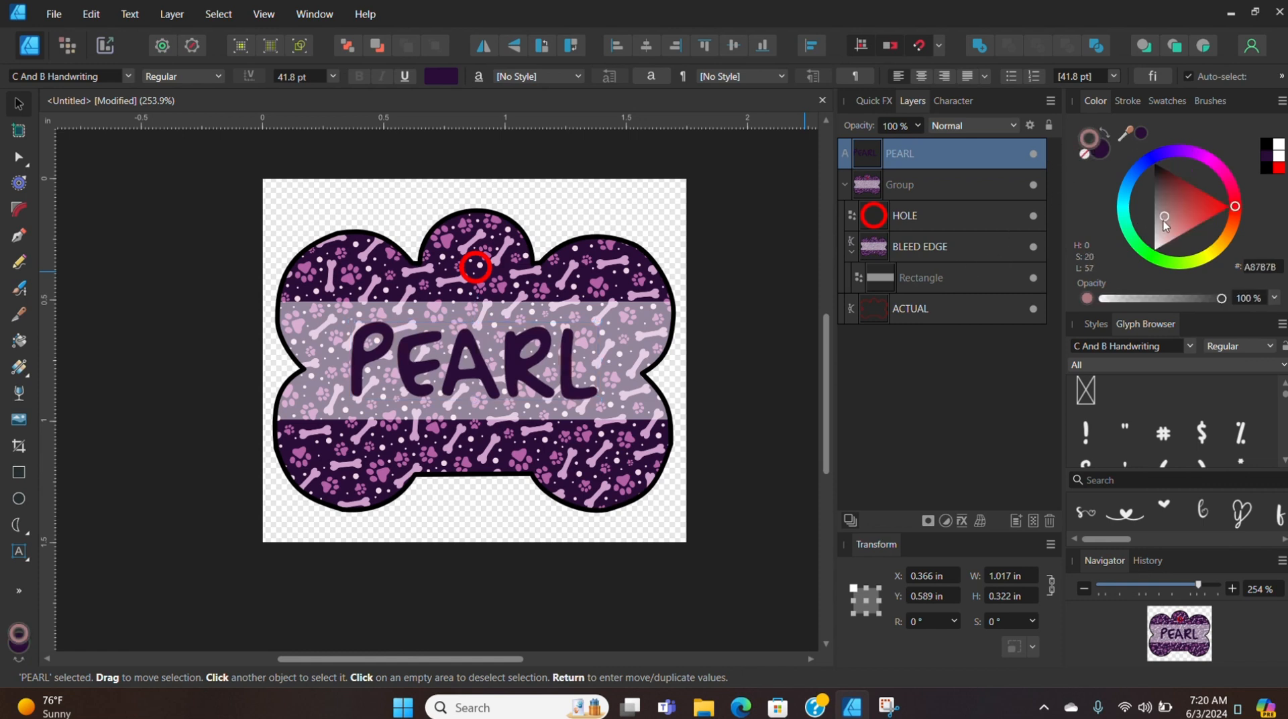
{"action": "left_click", "coordinate": [1128, 102]}
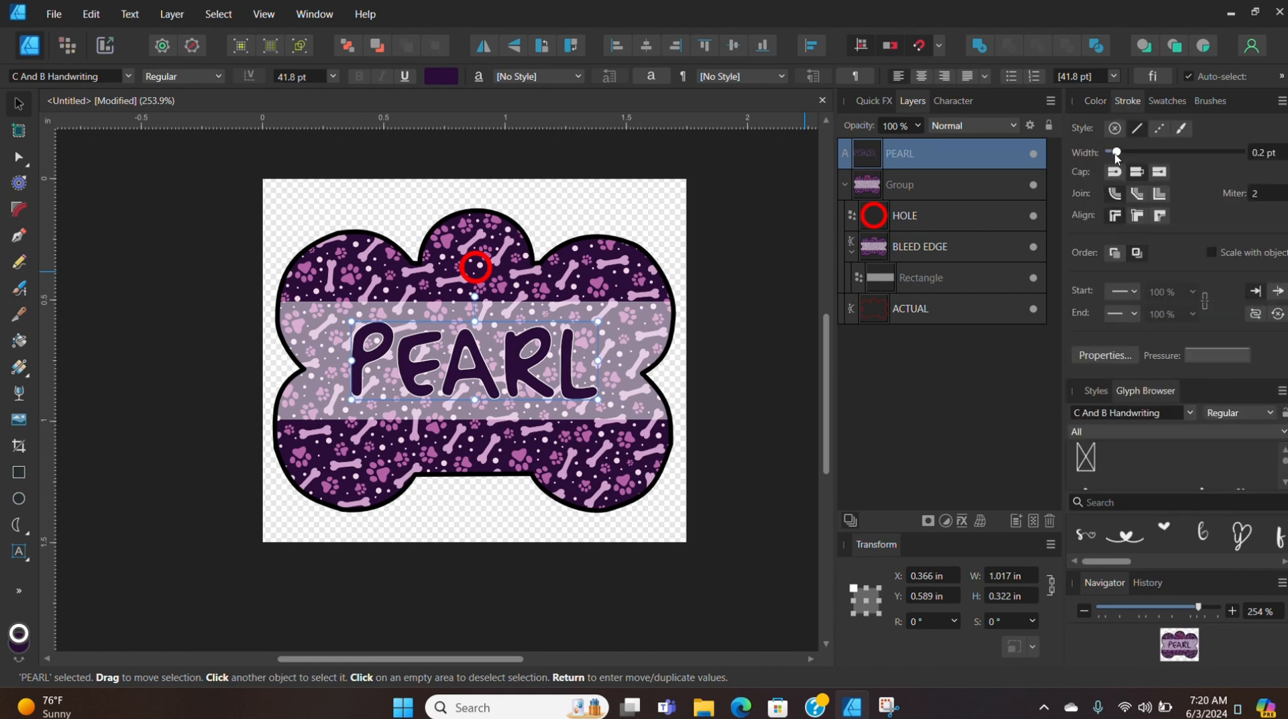
{"action": "left_click_drag", "start_coordinate": [1115, 154], "coordinate": [1125, 154]}
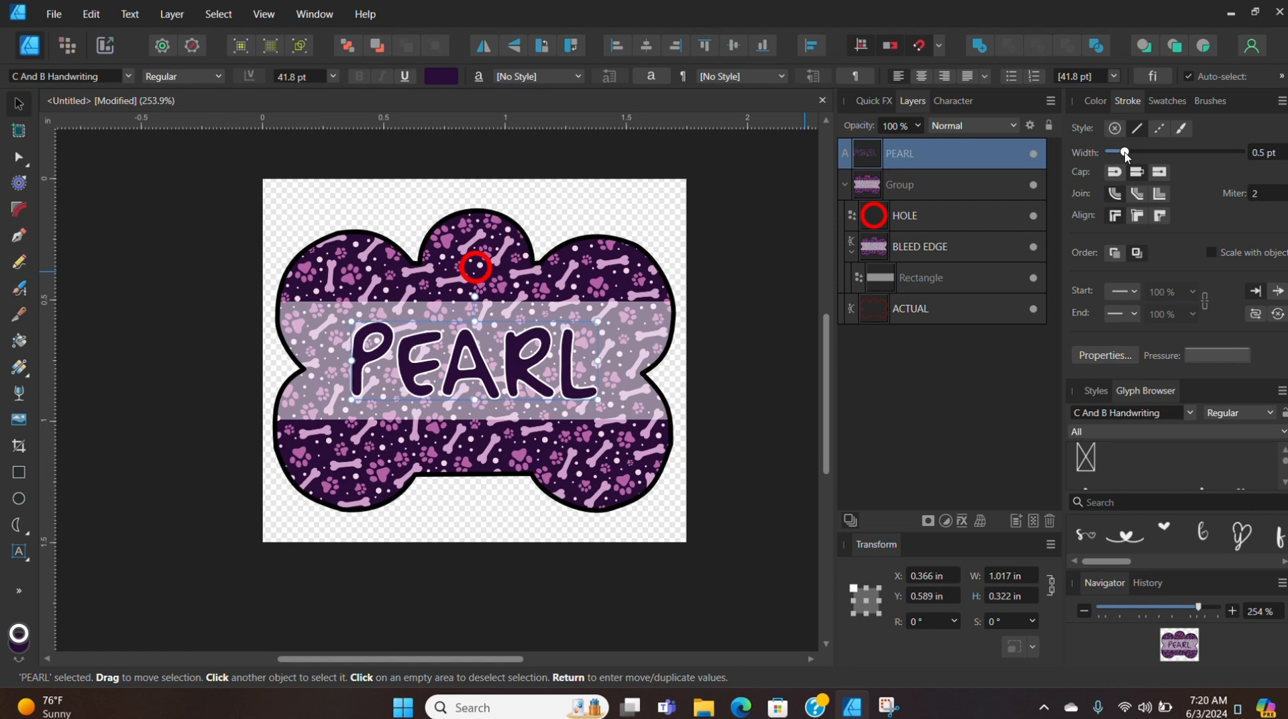
{"action": "left_click", "coordinate": [763, 349]}
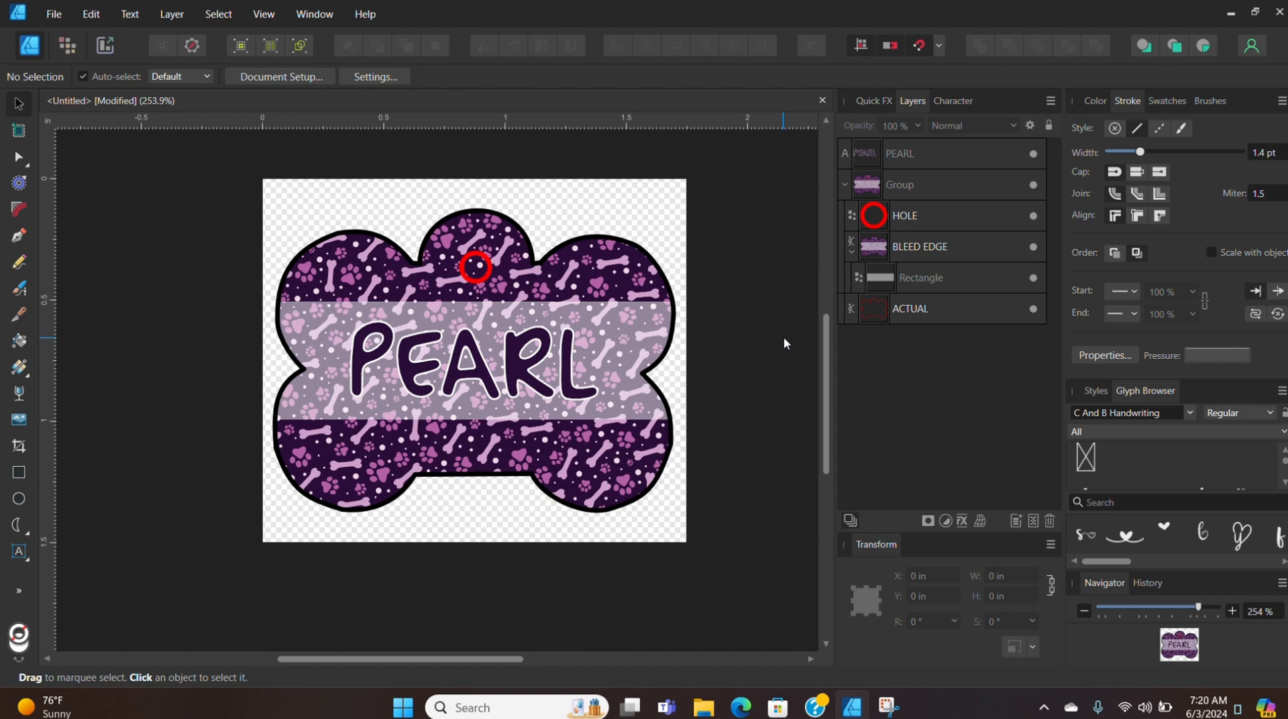
Step: Hide the HOLE layer and narrow the translucent rectangle to about 0.354 in high at about Y 0.573 in
{"action": "left_click", "coordinate": [1033, 215]}
{"action": "left_click", "coordinate": [924, 277]}
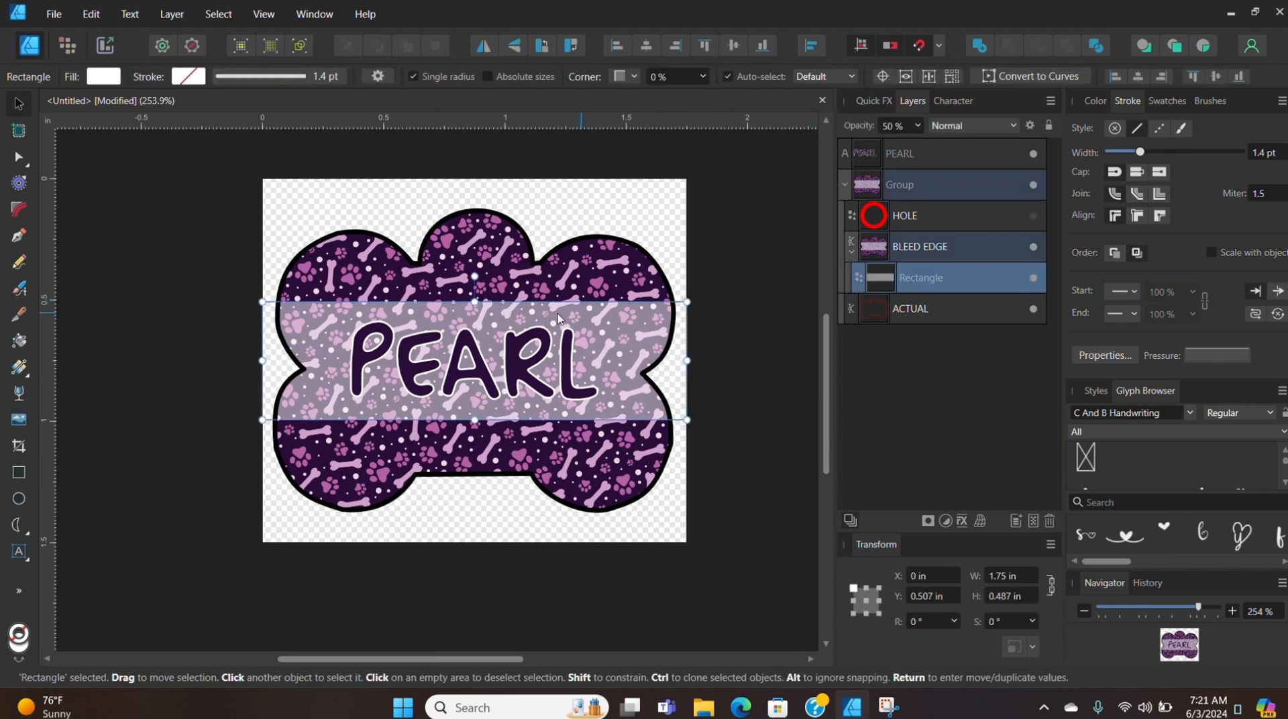
{"action": "left_click_drag", "start_coordinate": [475, 299], "coordinate": [475, 313]}
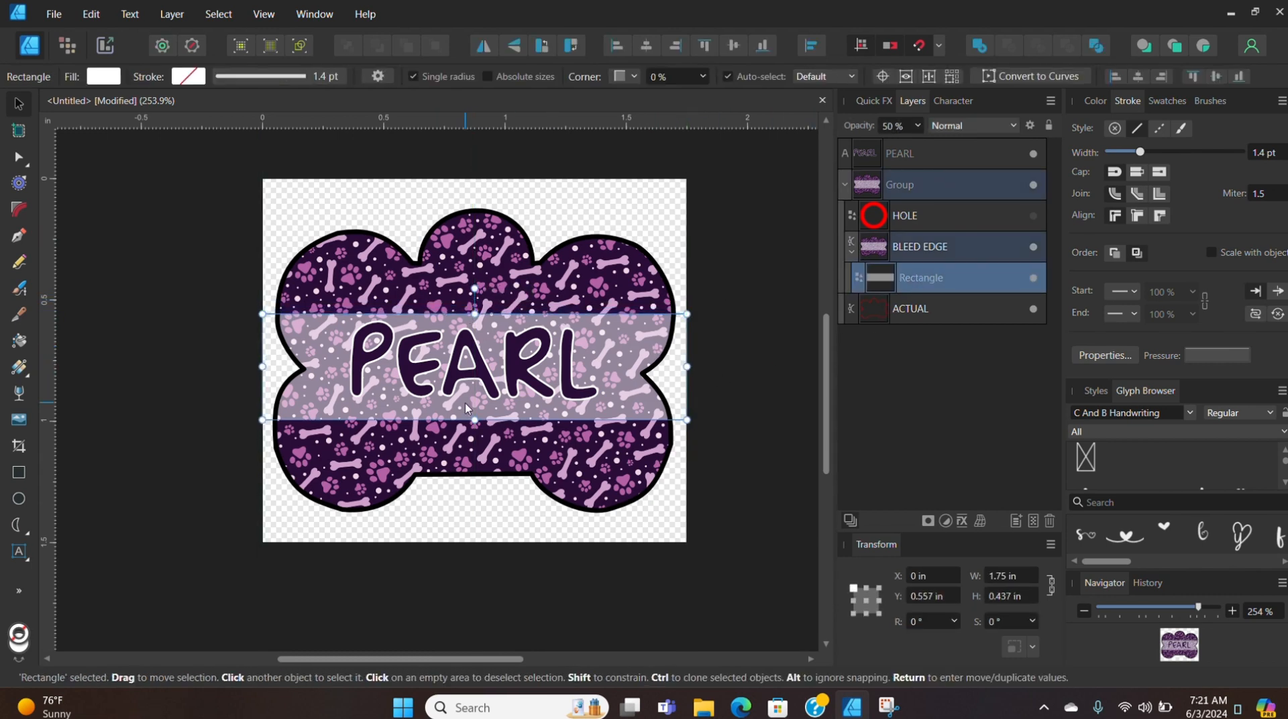
{"action": "left_click_drag", "start_coordinate": [476, 419], "coordinate": [475, 399]}
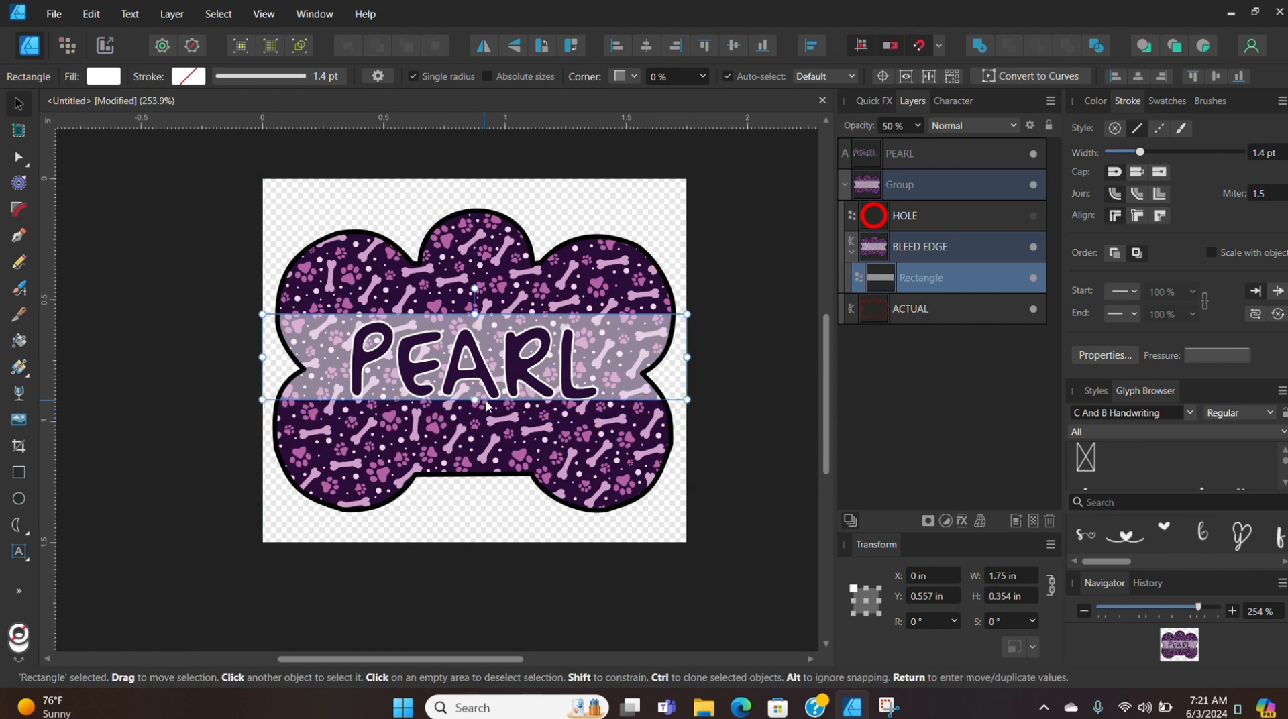
{"action": "left_click_drag", "start_coordinate": [669, 372], "coordinate": [669, 375]}
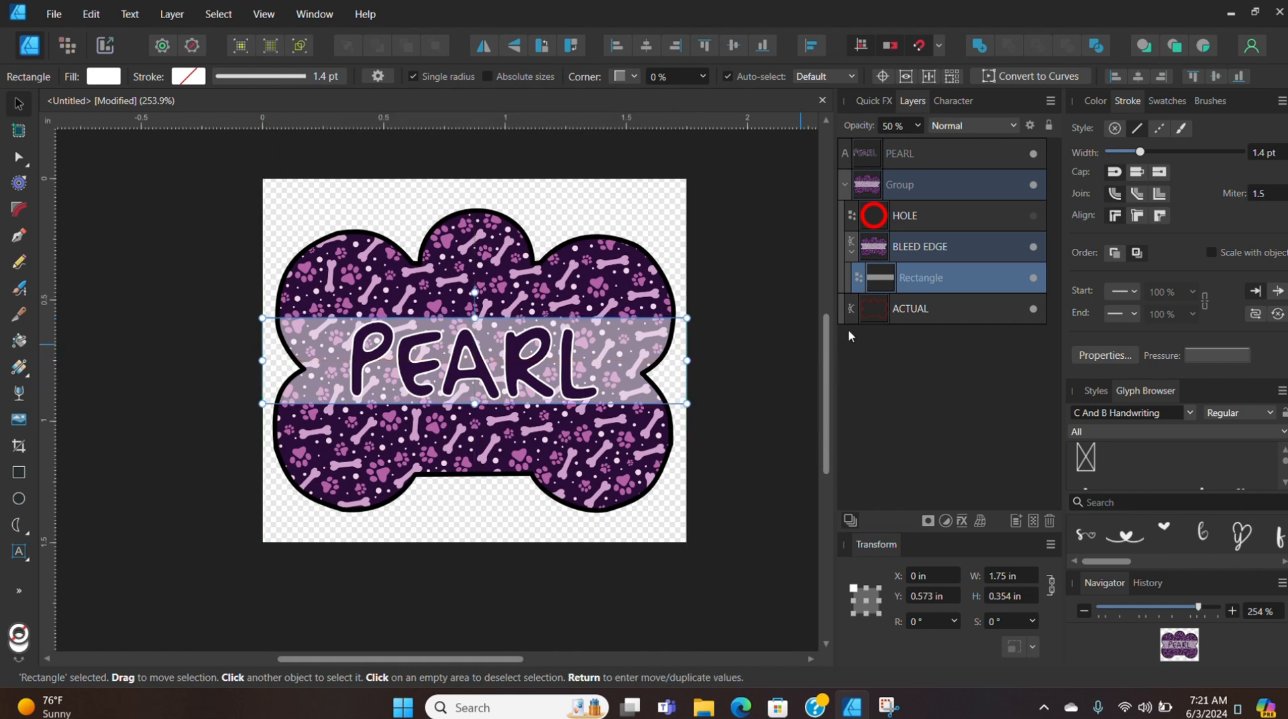
Step: Align the PEARL text and the translucent rectangle to each other's vertical middle, and clear the selection
{"action": "left_click", "coordinate": [908, 159]}
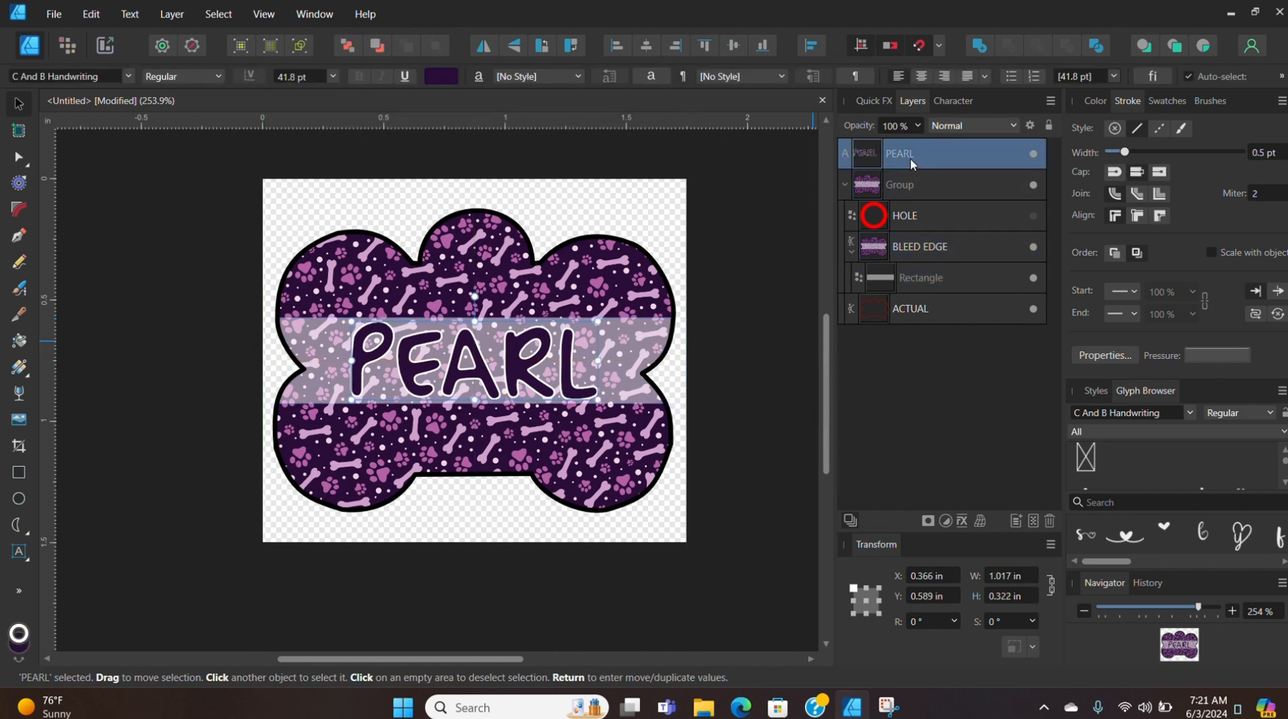
{"action": "left_click", "coordinate": [931, 279], "text": "ctrl"}
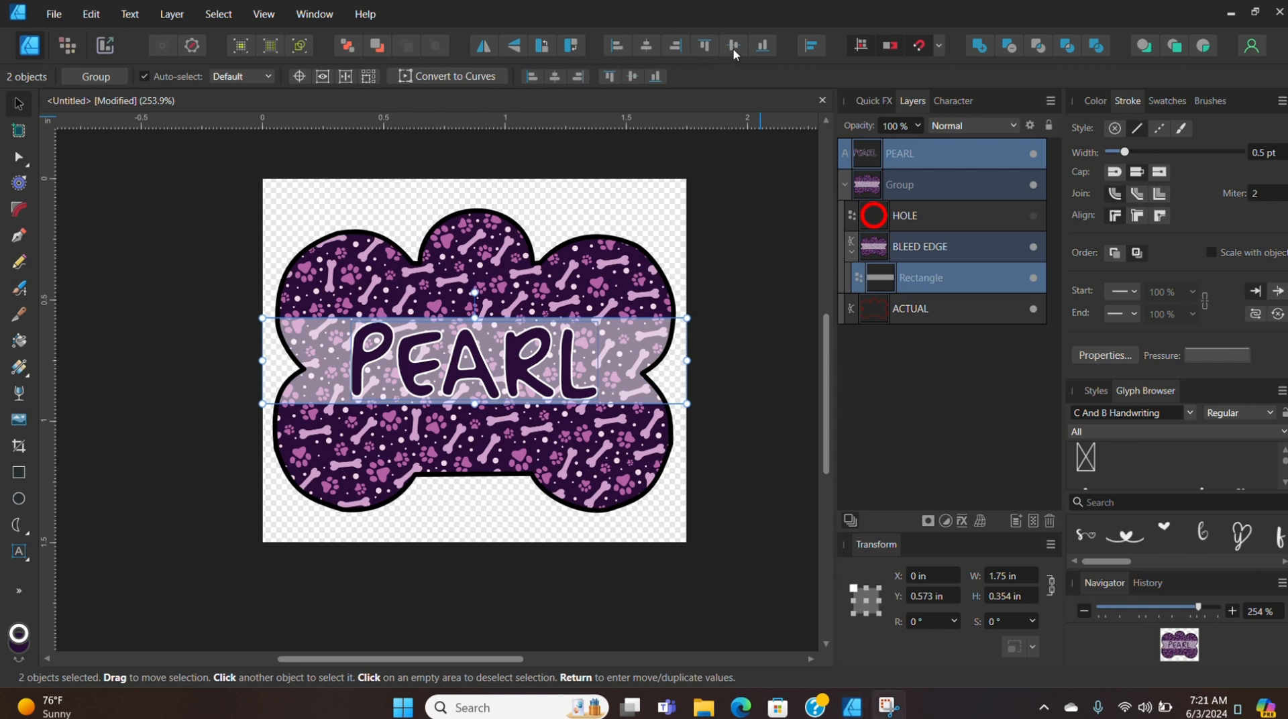
{"action": "left_click", "coordinate": [774, 314]}
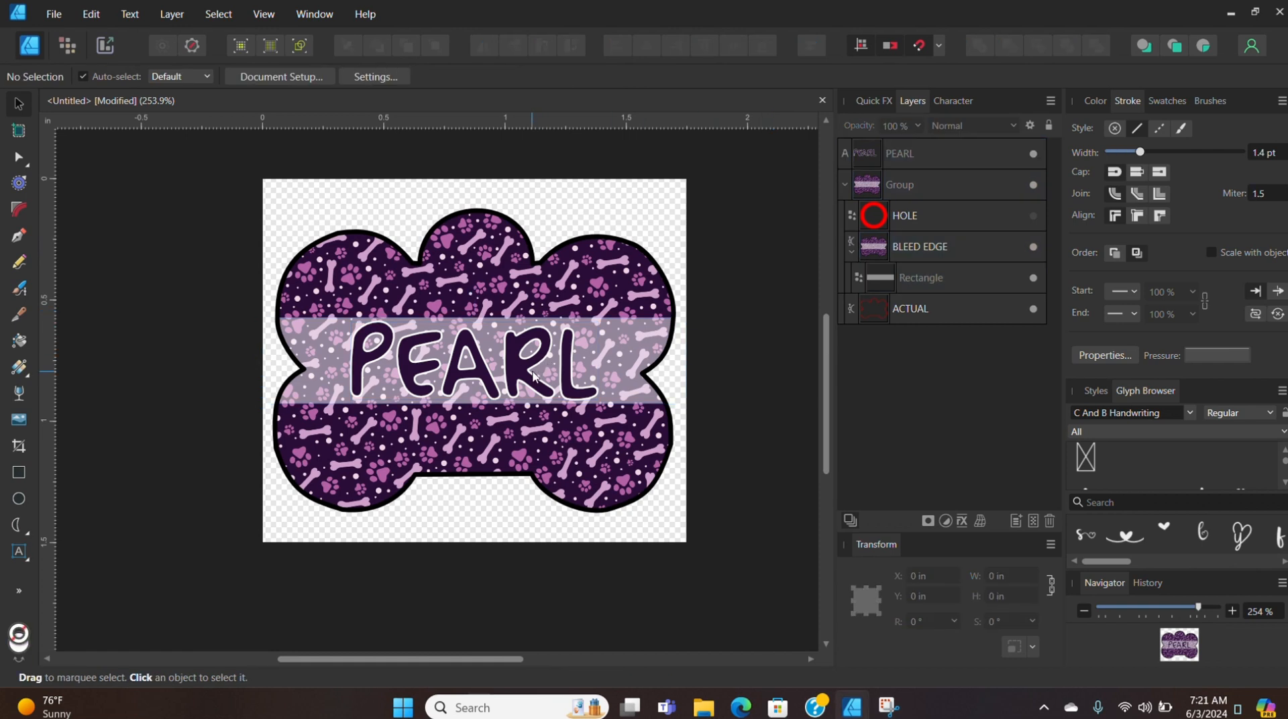
Step: Give the translucent rectangle a white stroke
{"action": "left_click", "coordinate": [927, 279]}
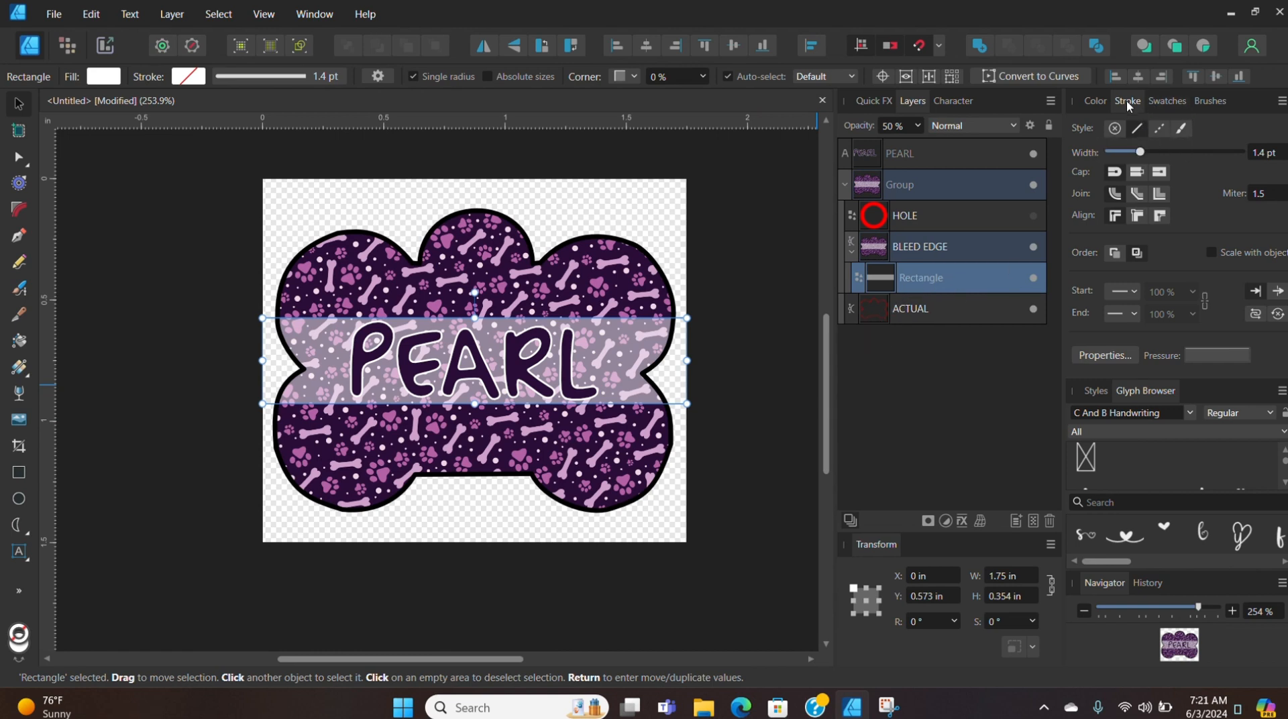
{"action": "left_click", "coordinate": [1094, 100]}
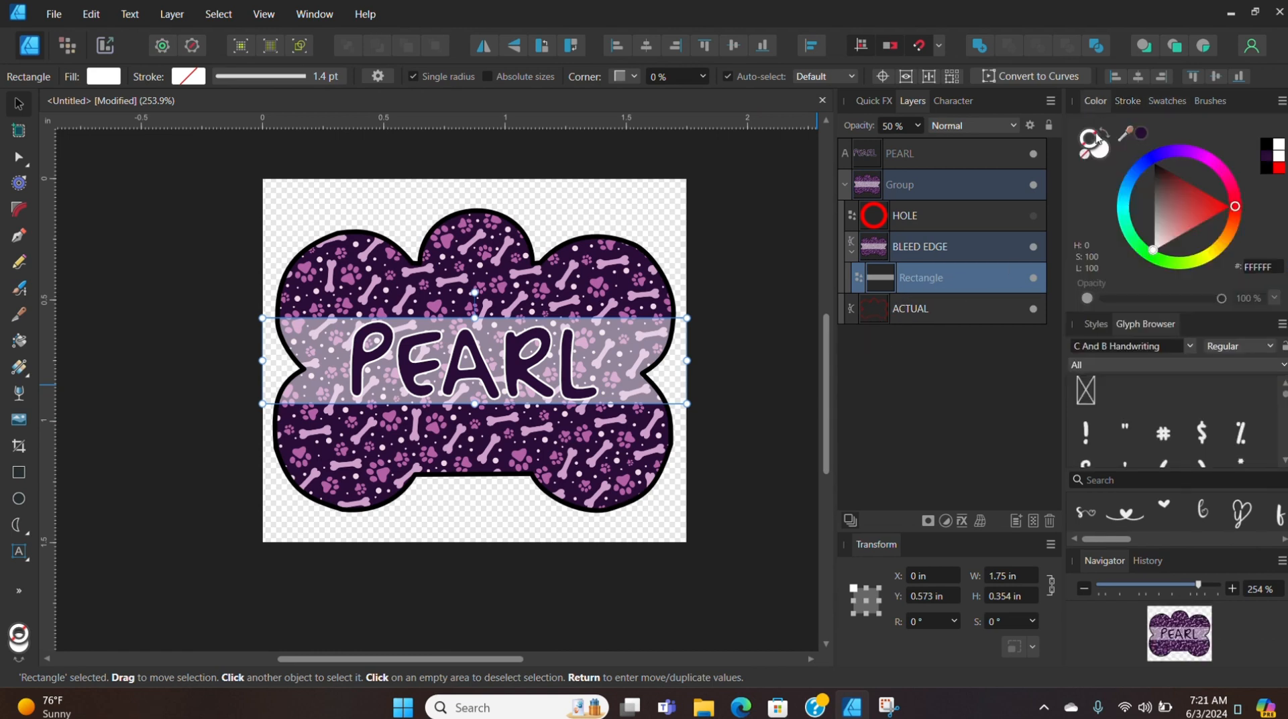
{"action": "left_click", "coordinate": [1167, 194]}
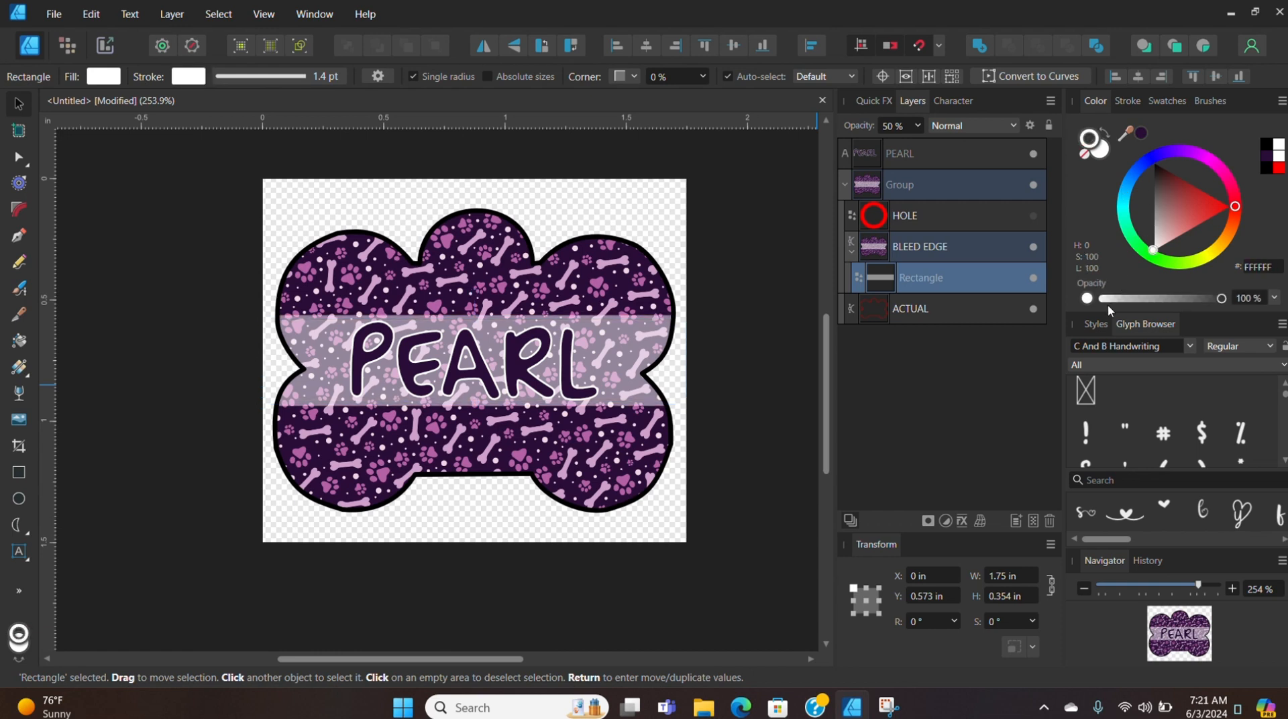
Step: Show the Affinity Edge Essentials - Artifex Forge brush set and browse to its Petals brushes
{"action": "left_click", "coordinate": [1127, 100]}
{"action": "left_click", "coordinate": [1206, 101]}
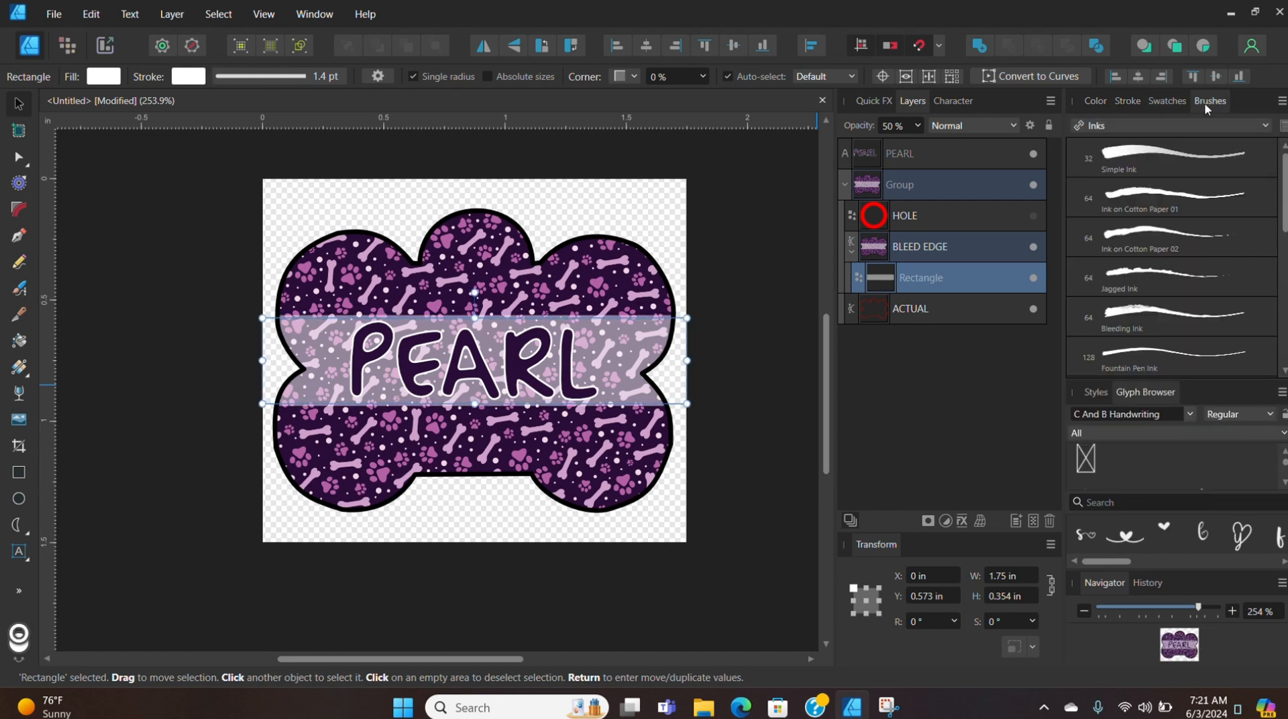
{"action": "left_click", "coordinate": [1180, 127]}
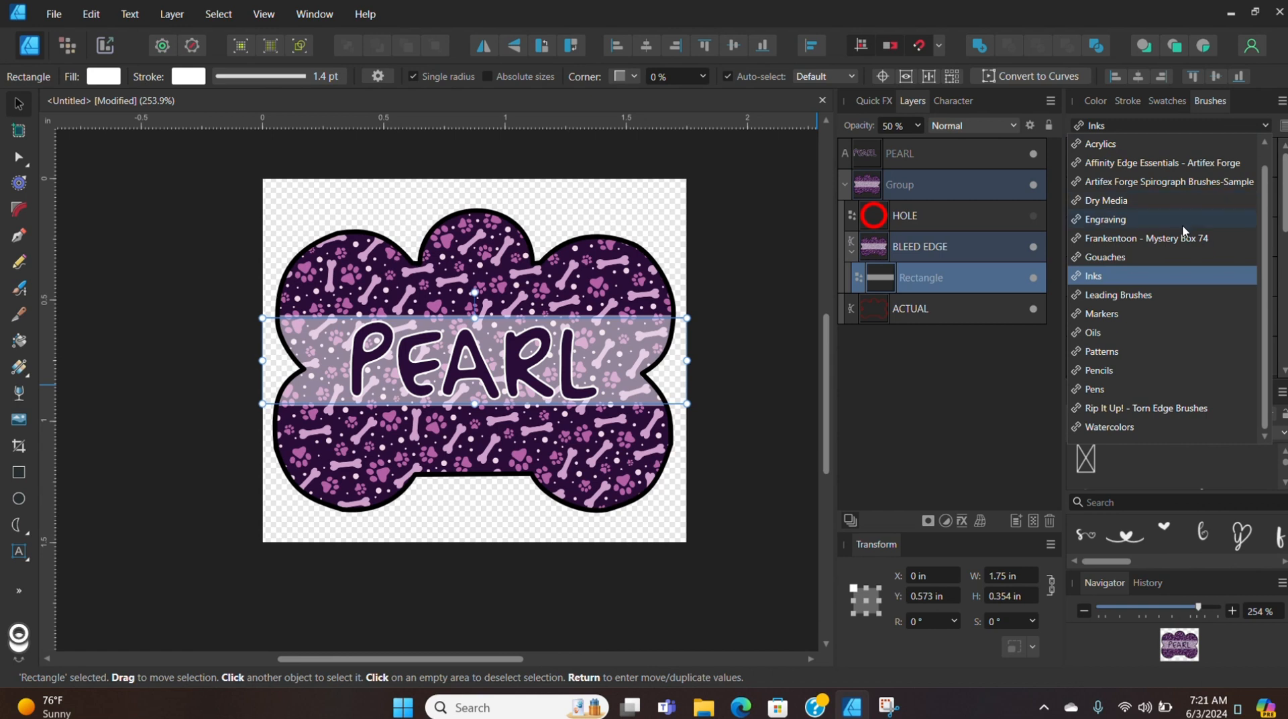
{"action": "left_click", "coordinate": [1184, 163]}
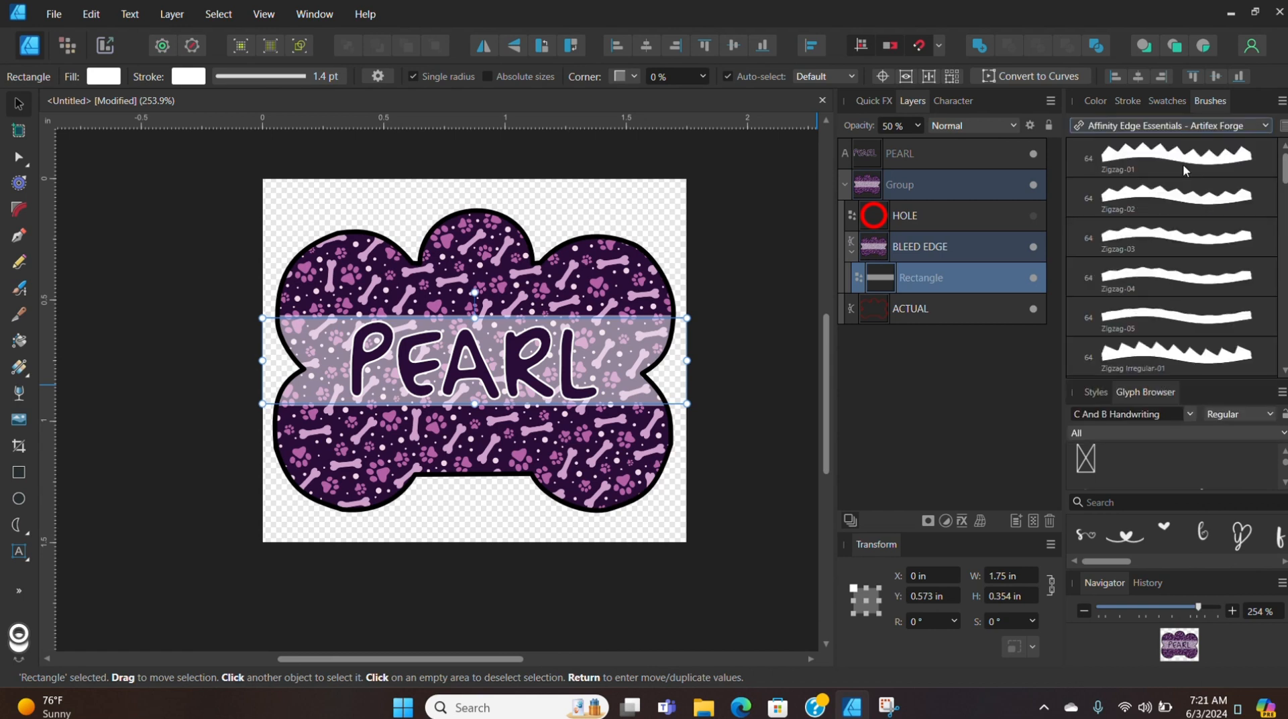
{"action": "scroll", "coordinate": [1187, 201], "scroll_direction": "down", "scroll_amount": 9}
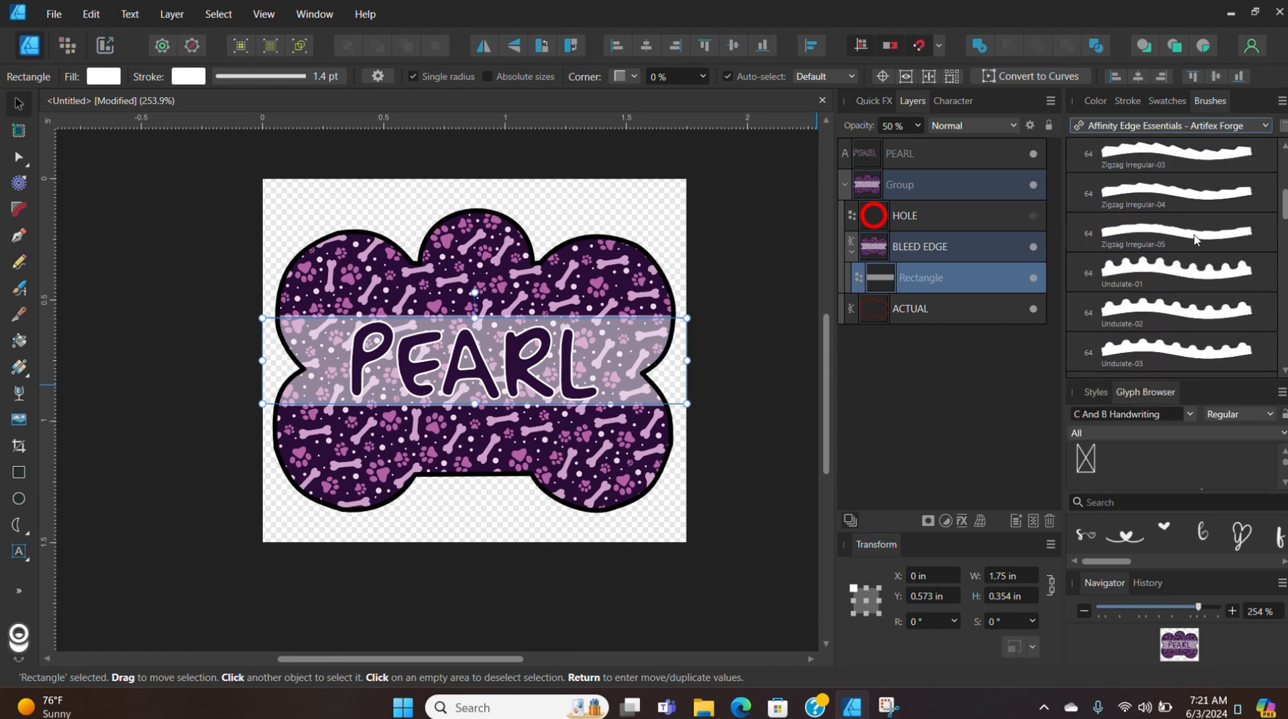
{"action": "scroll", "coordinate": [1197, 241], "scroll_direction": "down", "scroll_amount": 3}
{"action": "scroll", "coordinate": [1196, 241], "scroll_direction": "down", "scroll_amount": 2}
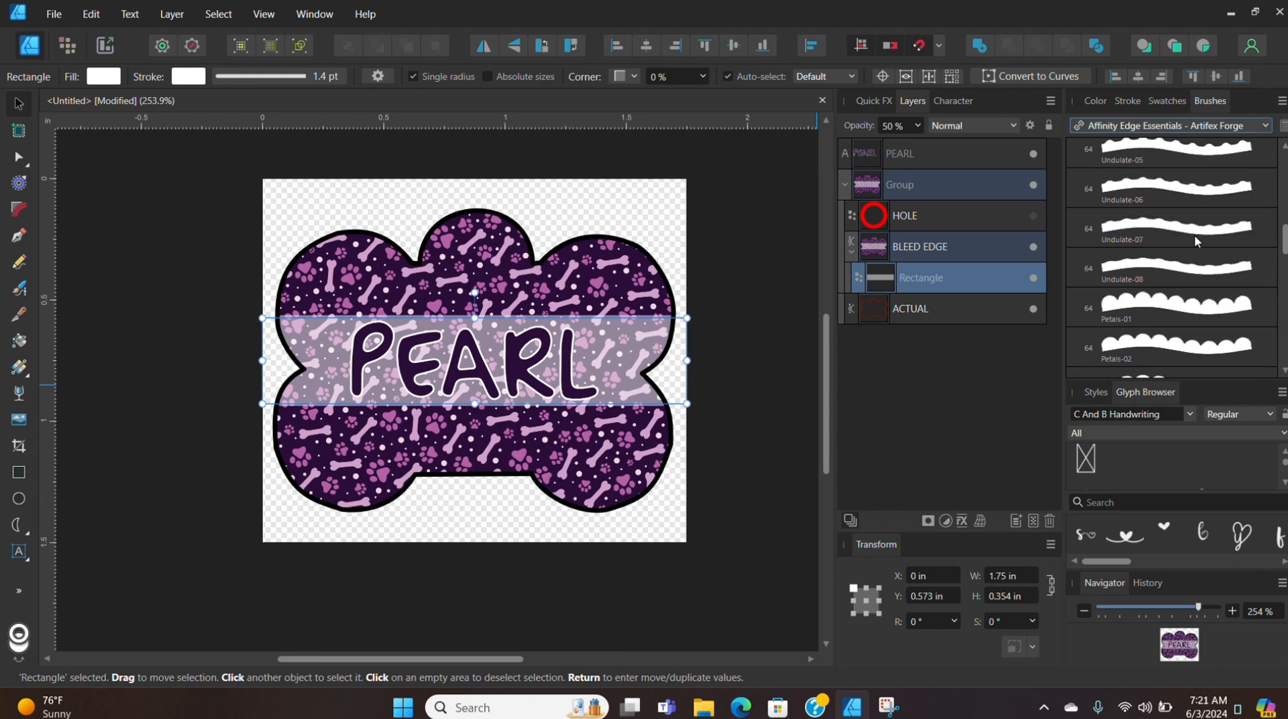
Step: Try the Petals-01 and Petals-03 brushes on the translucent rectangle's stroke
{"action": "left_click", "coordinate": [1179, 312]}
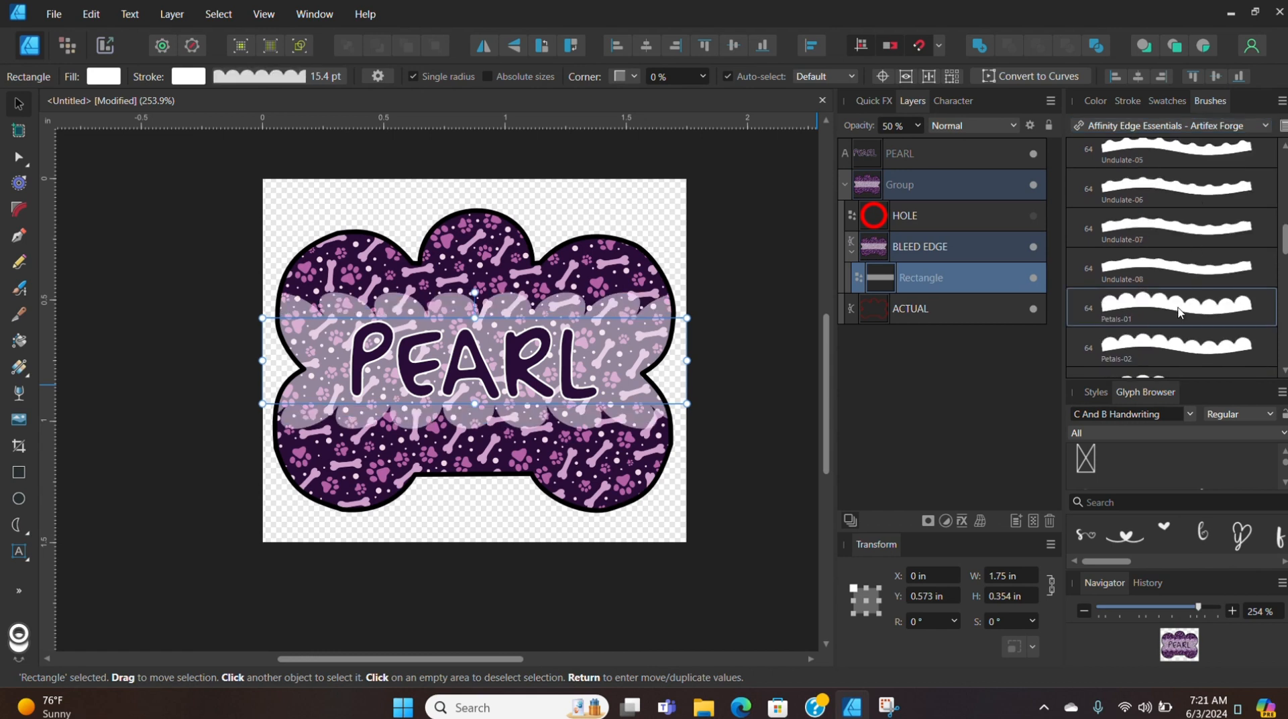
{"action": "scroll", "coordinate": [1179, 312], "scroll_direction": "down", "scroll_amount": 2}
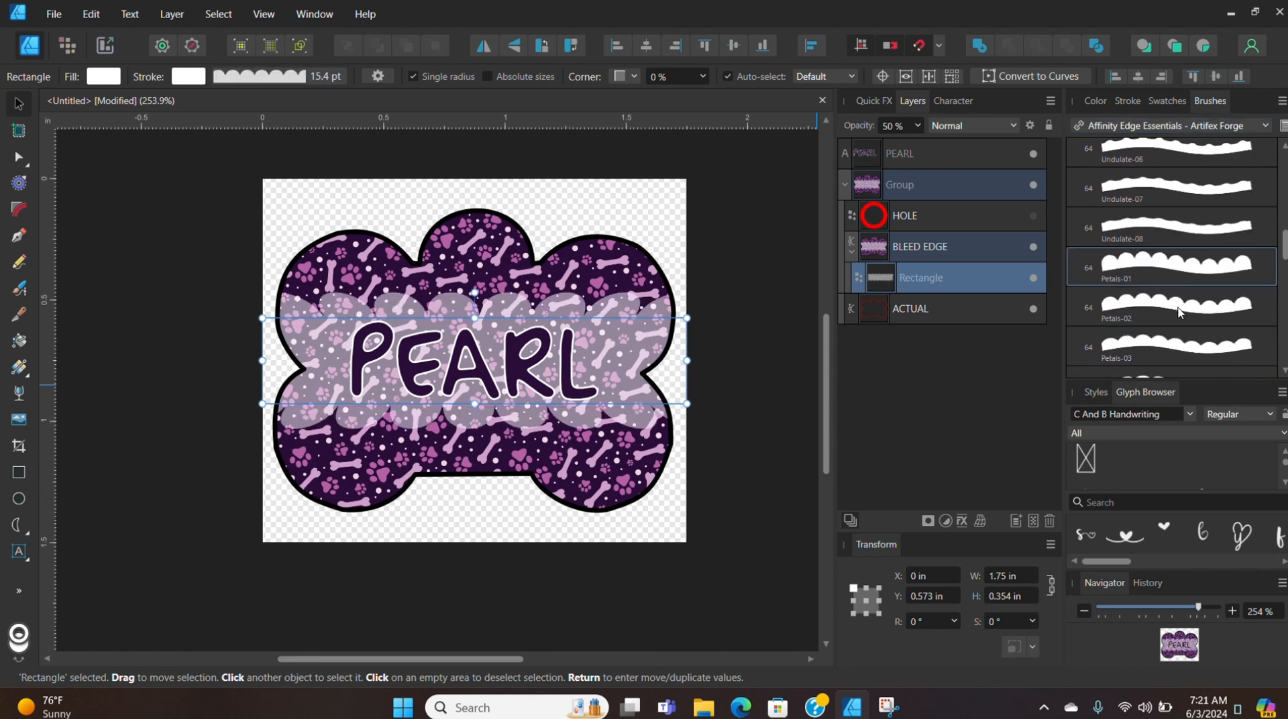
{"action": "left_click", "coordinate": [1180, 306]}
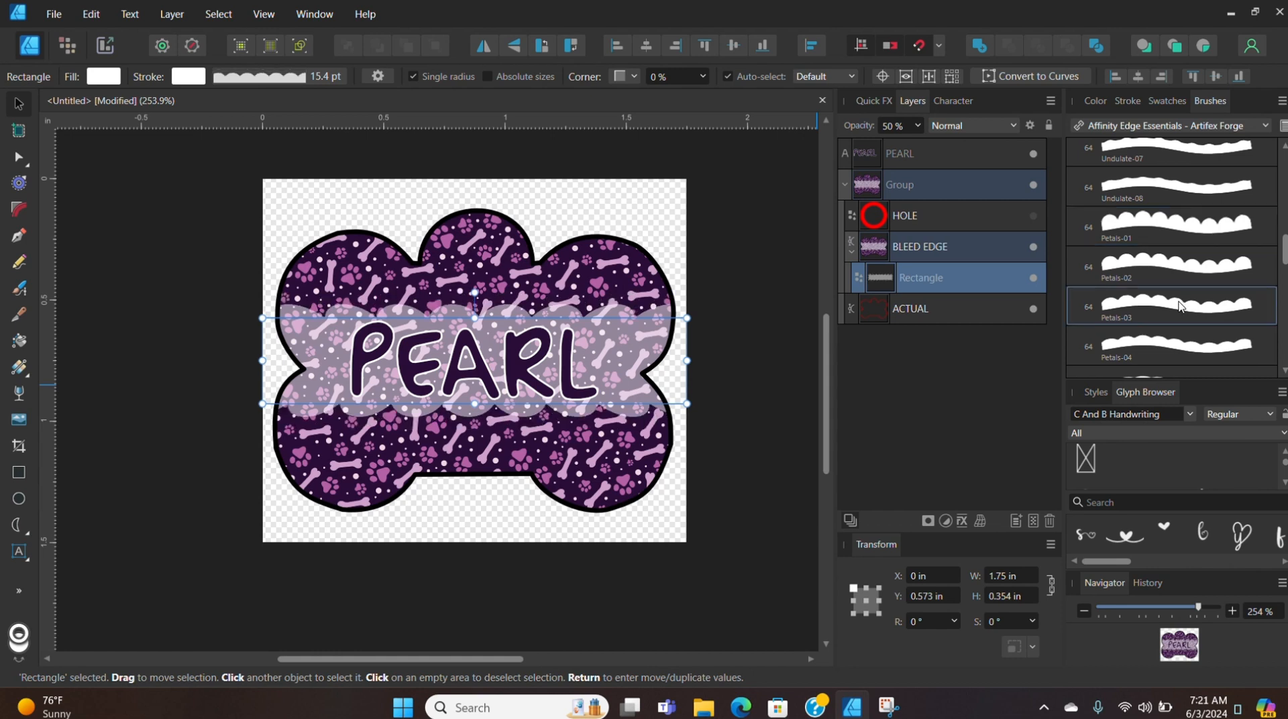
Step: Apply the Rough/Organic-05 brush to the rectangle's stroke, reduce its width to 8.8 pt and deselect the rectangle
{"action": "scroll", "coordinate": [1179, 306], "scroll_direction": "down", "scroll_amount": 6}
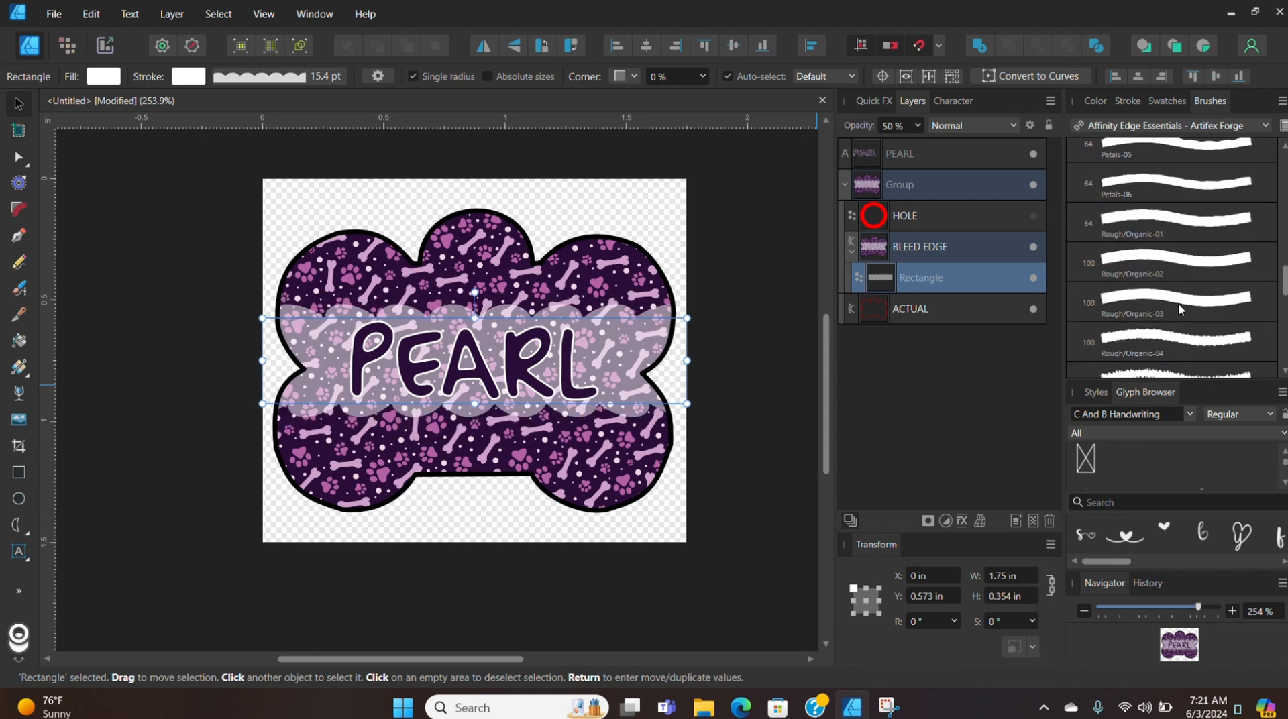
{"action": "scroll", "coordinate": [1170, 335], "scroll_direction": "down", "scroll_amount": 1}
{"action": "left_click", "coordinate": [1166, 339]}
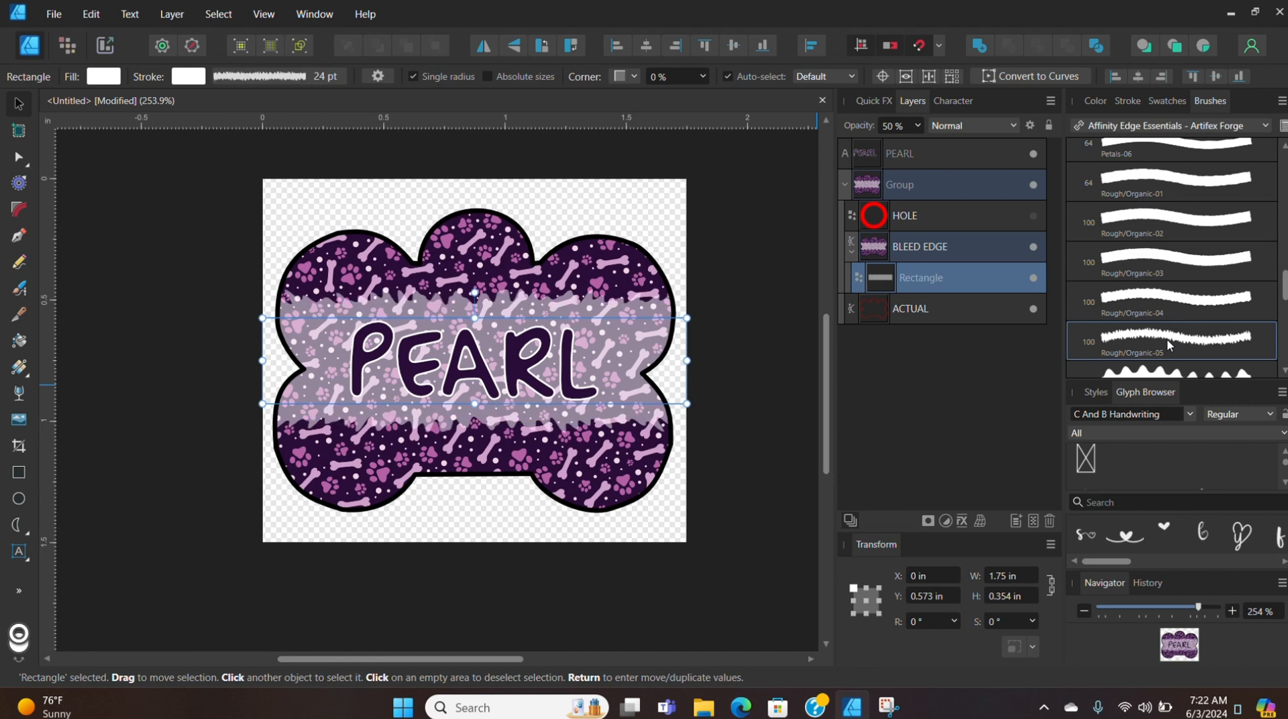
{"action": "left_click", "coordinate": [1127, 101]}
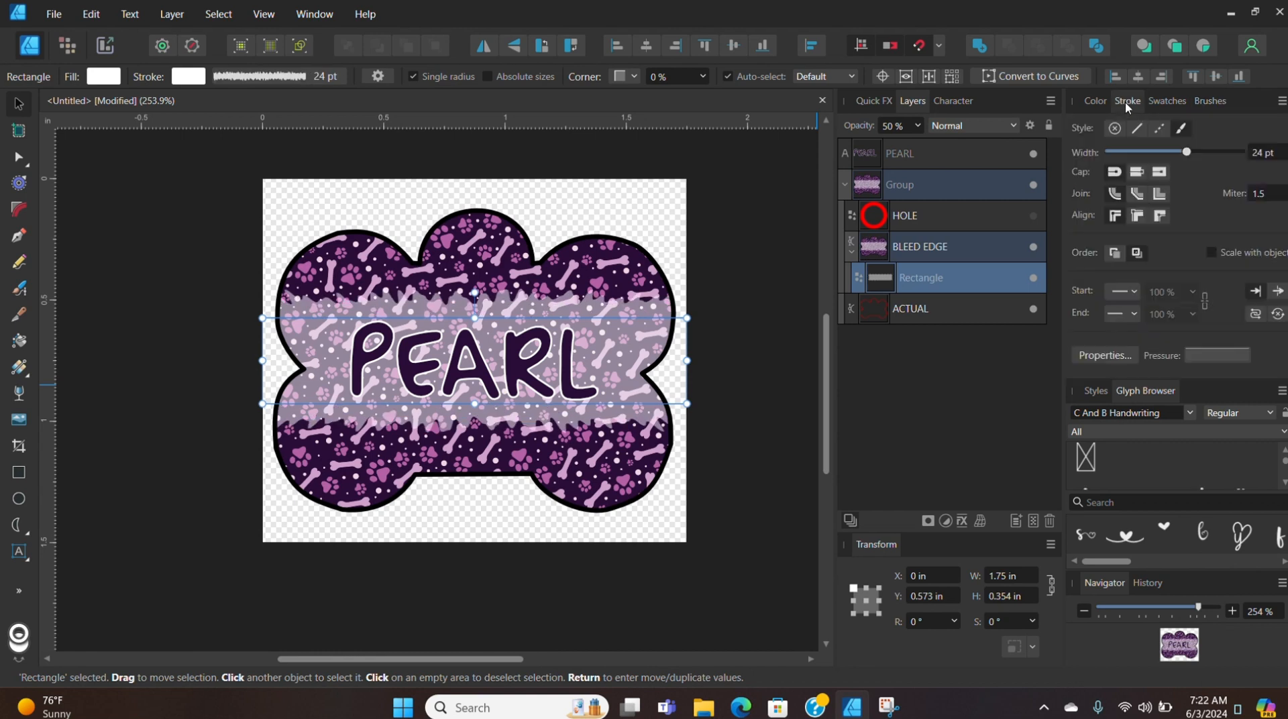
{"action": "left_click_drag", "start_coordinate": [1183, 156], "coordinate": [1163, 156]}
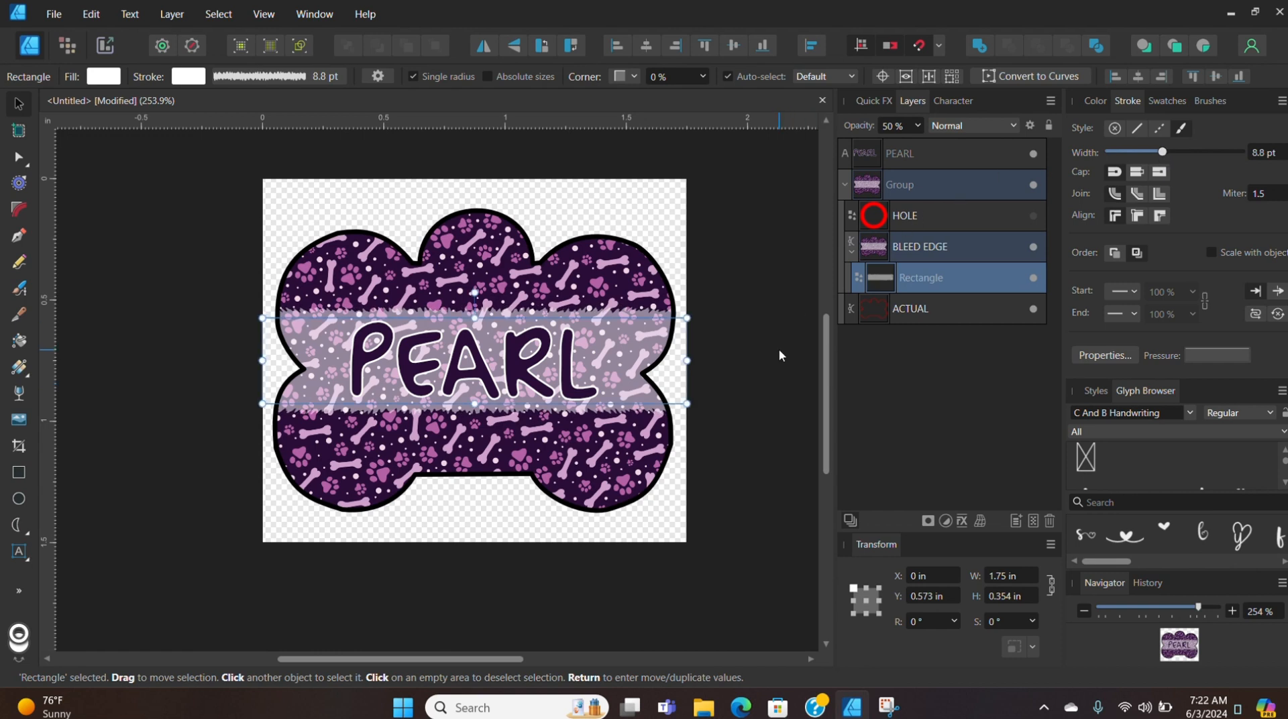
{"action": "left_click", "coordinate": [759, 428]}
{"action": "scroll", "coordinate": [759, 430], "scroll_direction": "down", "scroll_amount": 1}
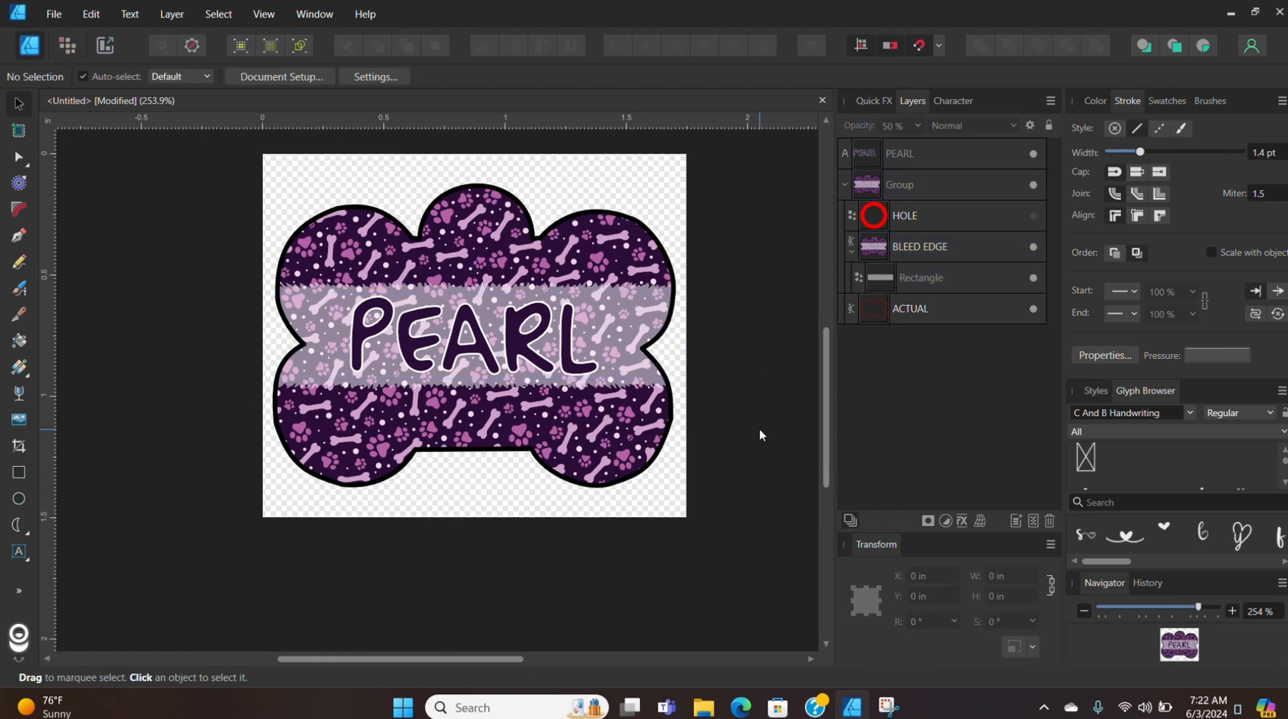
{"action": "scroll", "coordinate": [759, 434], "scroll_direction": "up", "scroll_amount": 1}
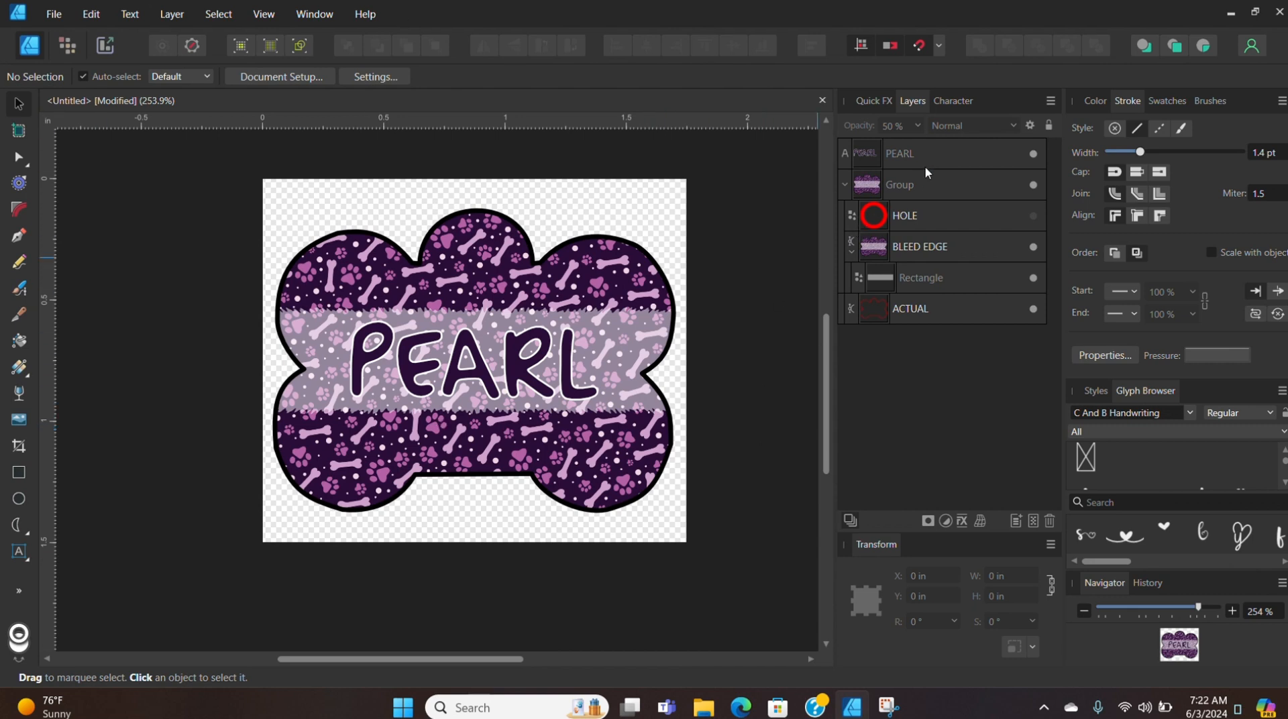
Step: Collapse the tag group in the layer list and clear the selection
{"action": "key", "text": "ctrl+a"}
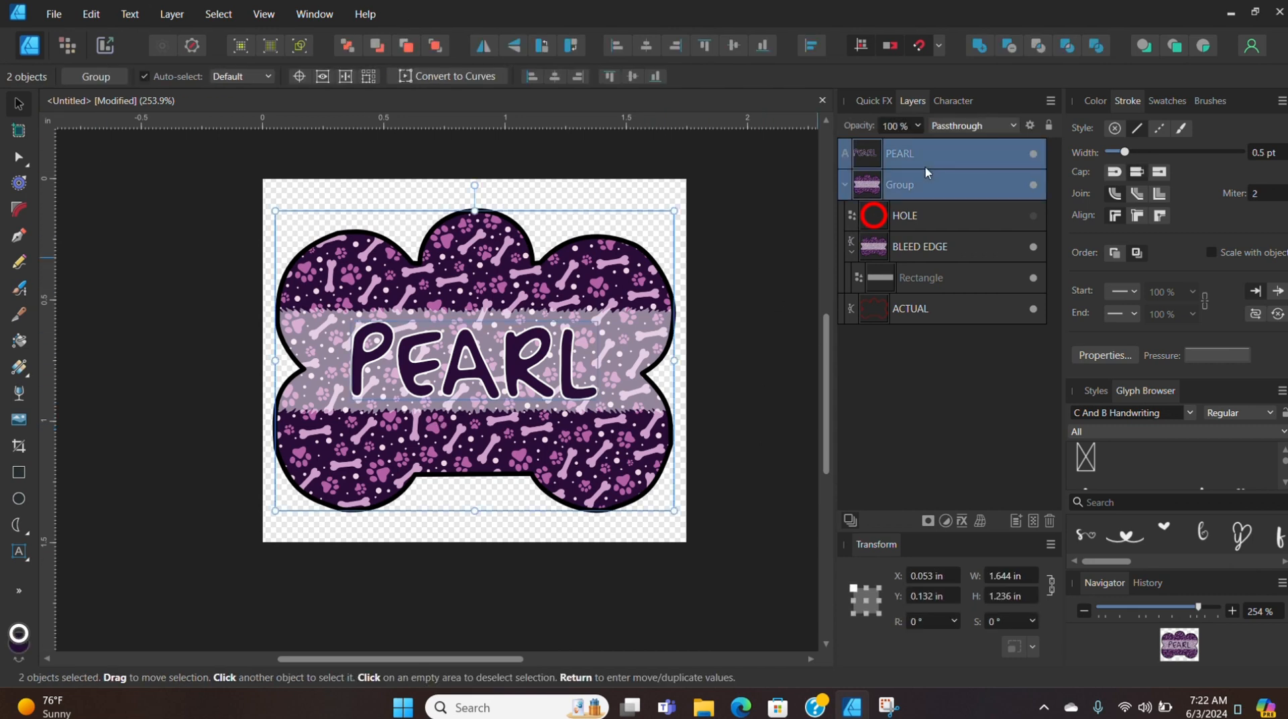
{"action": "left_click", "coordinate": [843, 185]}
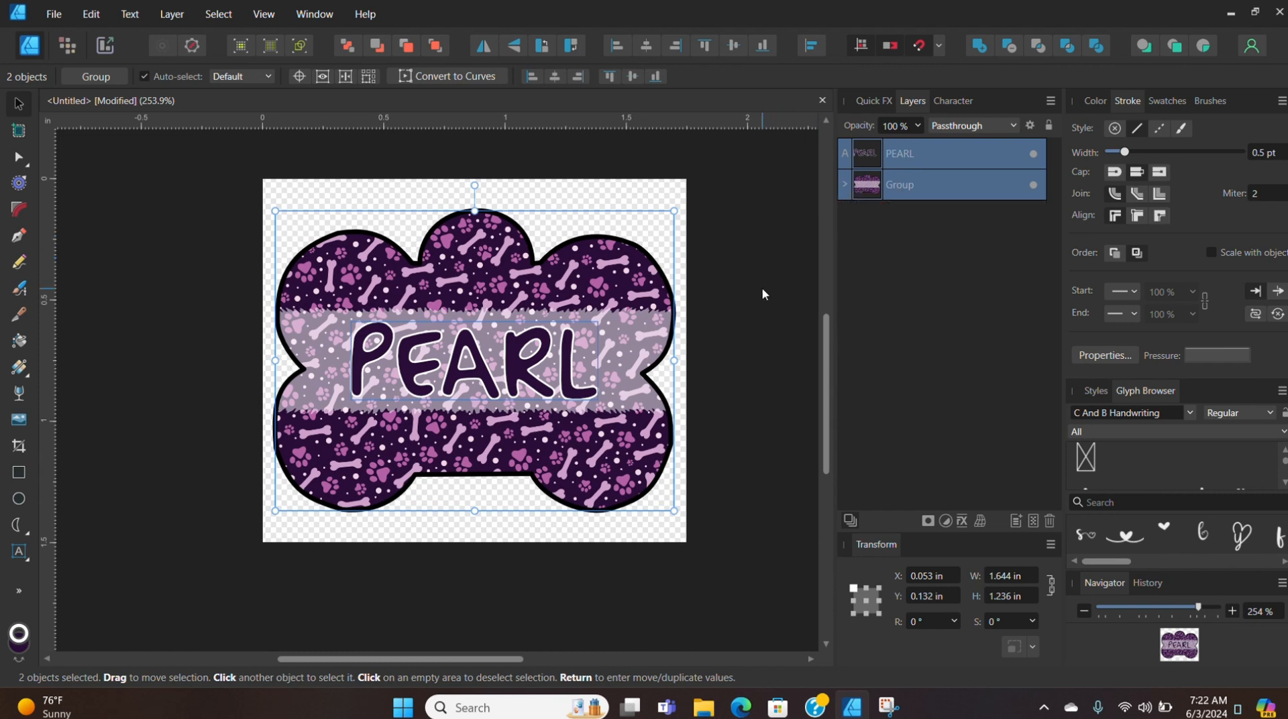
{"action": "left_click", "coordinate": [56, 20]}
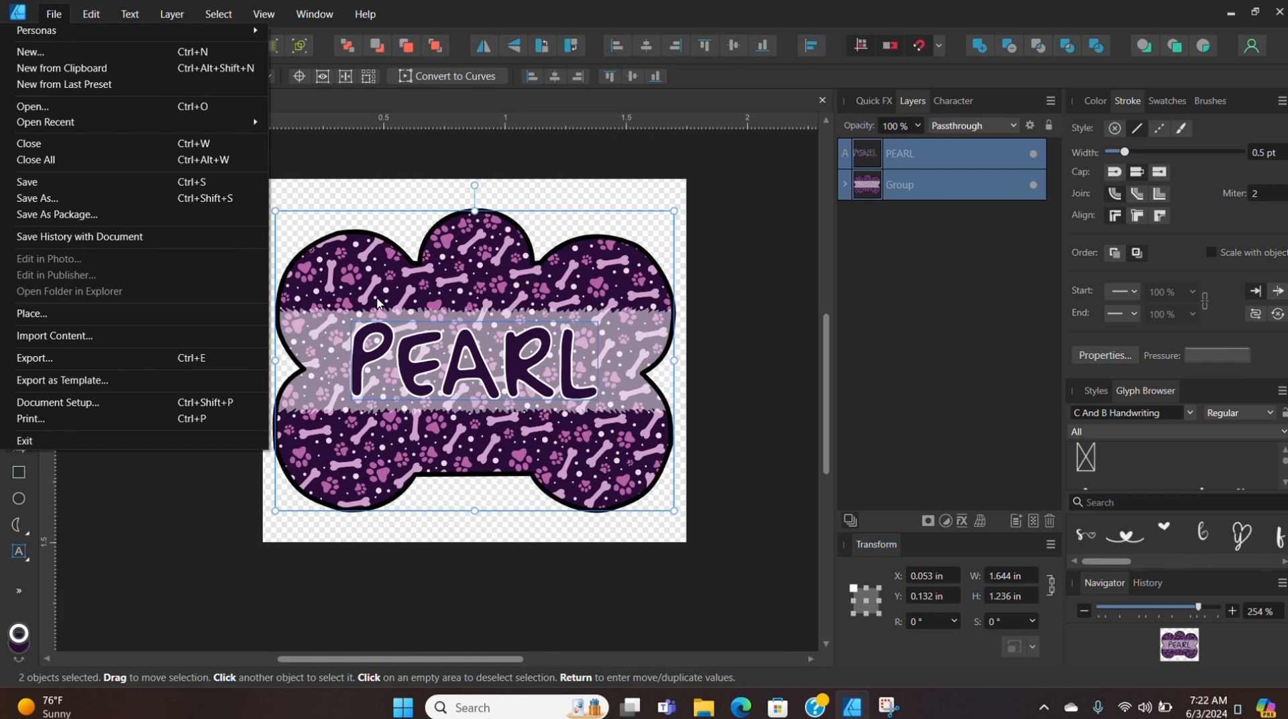
{"action": "left_click", "coordinate": [371, 193]}
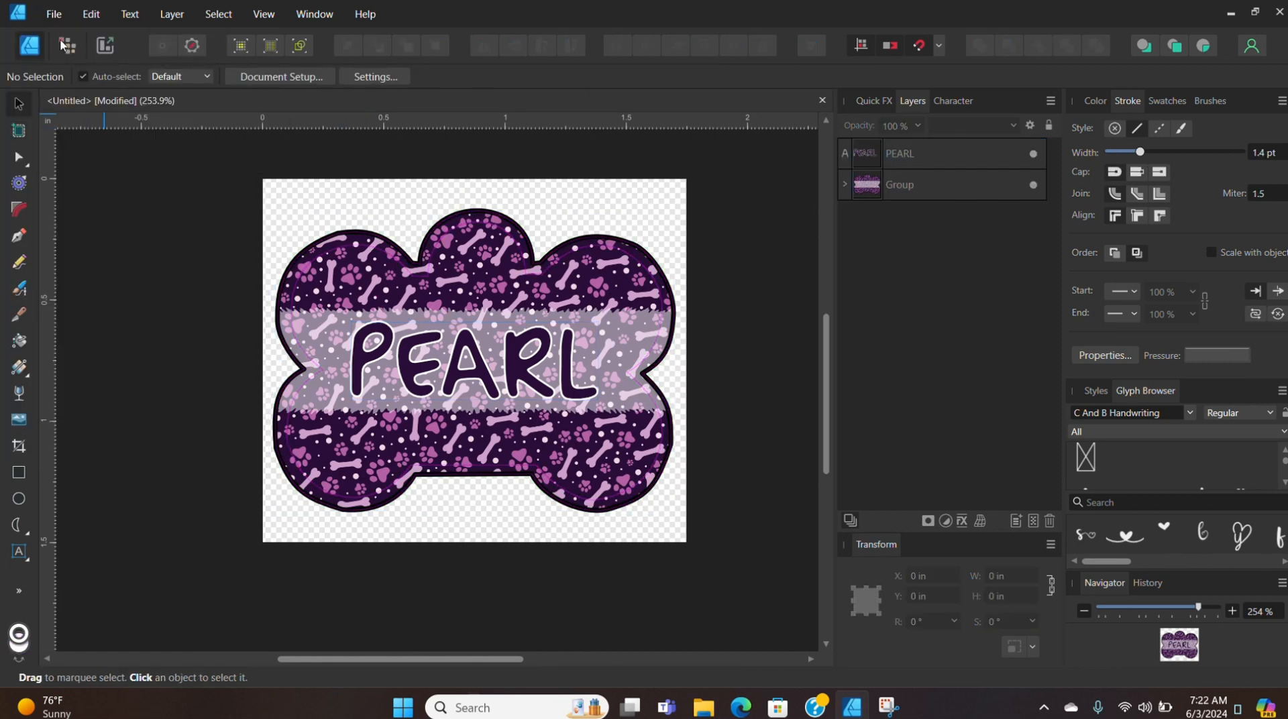
{"action": "key", "text": "ctrl+alt+shift+w"}
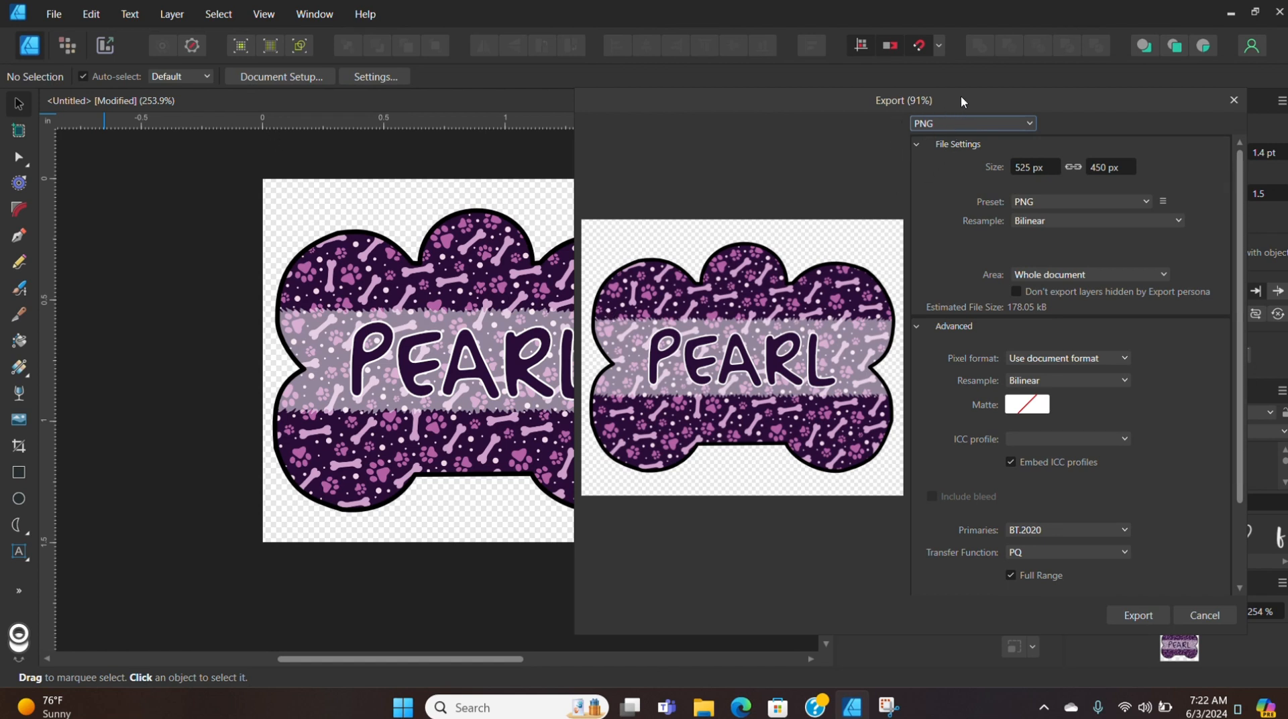
{"action": "left_click", "coordinate": [1064, 277]}
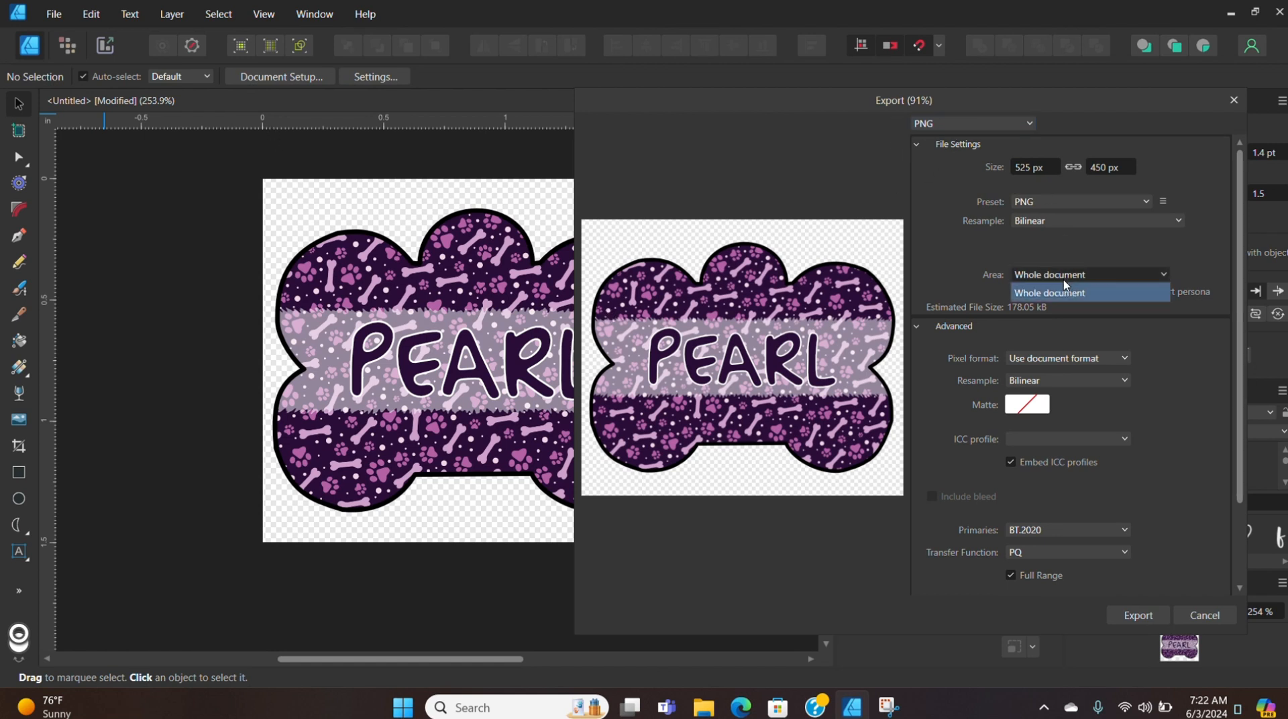
{"action": "left_click", "coordinate": [1064, 287]}
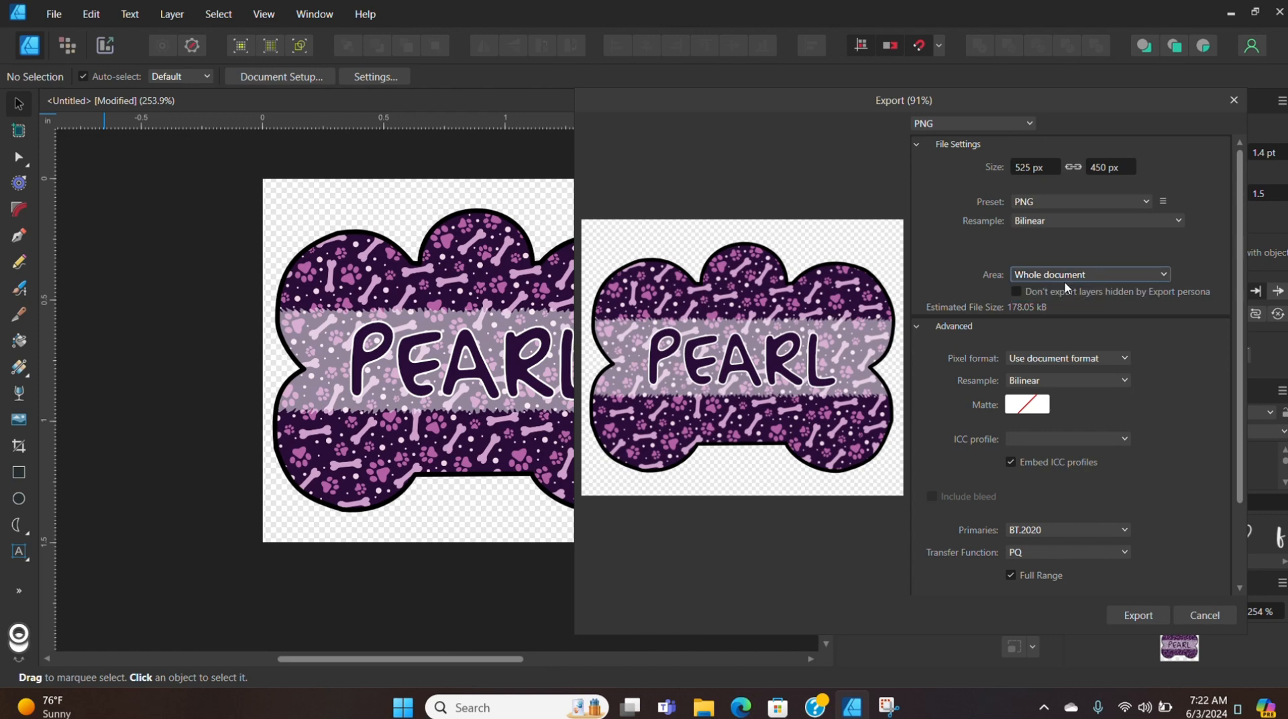
{"action": "left_click", "coordinate": [1204, 615]}
Step: Select the PEARL text together with the tag group and export them as a PNG with the area set to Selection Only
{"action": "left_click", "coordinate": [932, 158]}
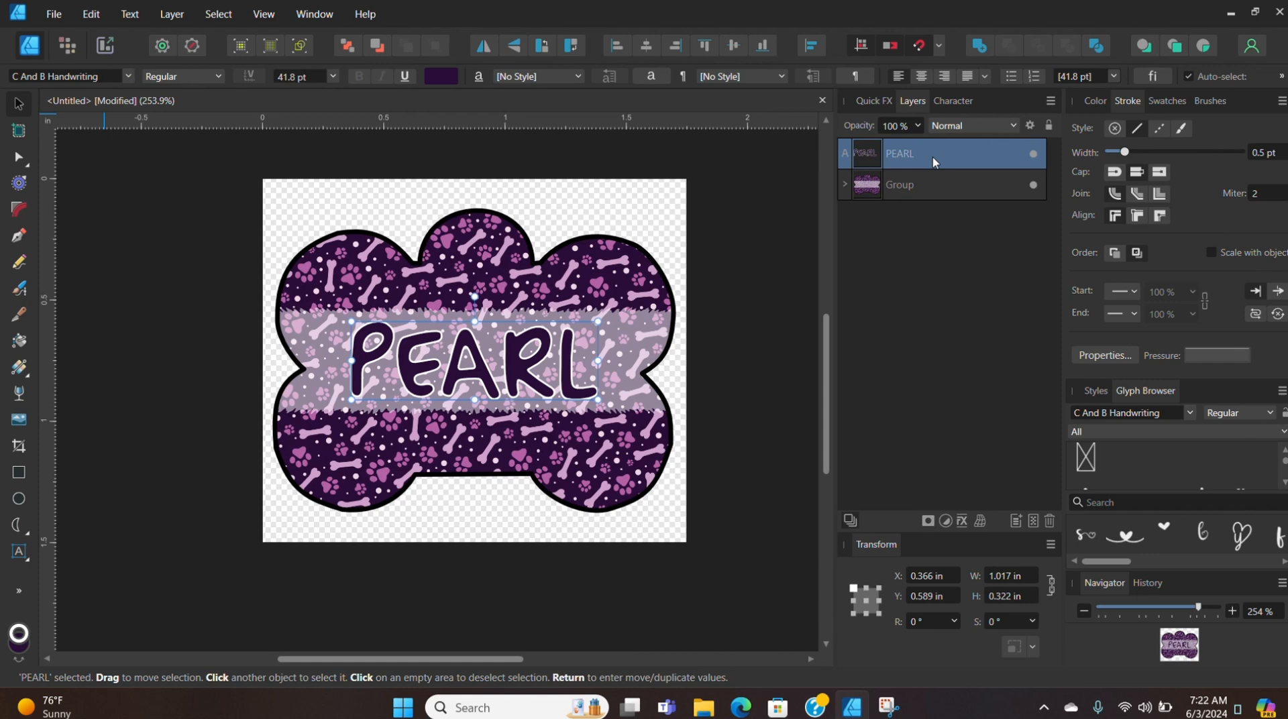
{"action": "left_click", "coordinate": [911, 191], "text": "shift"}
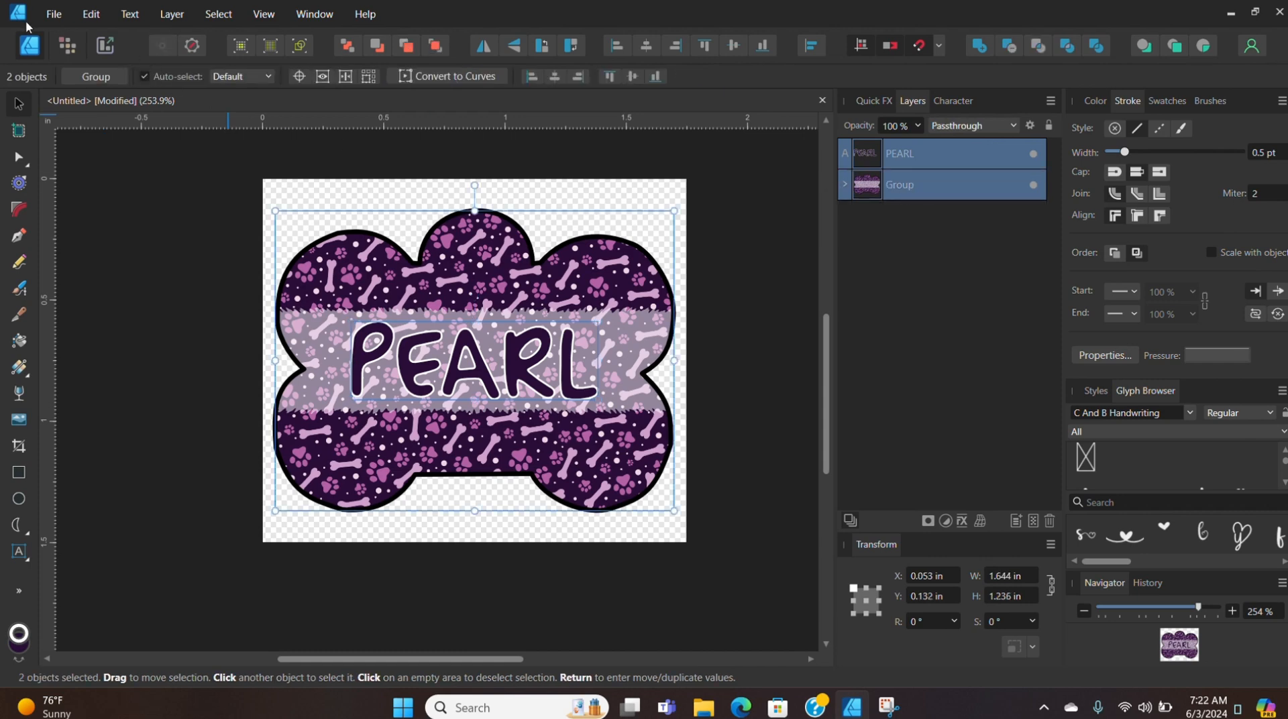
{"action": "key", "text": "ctrl+alt+shift+w"}
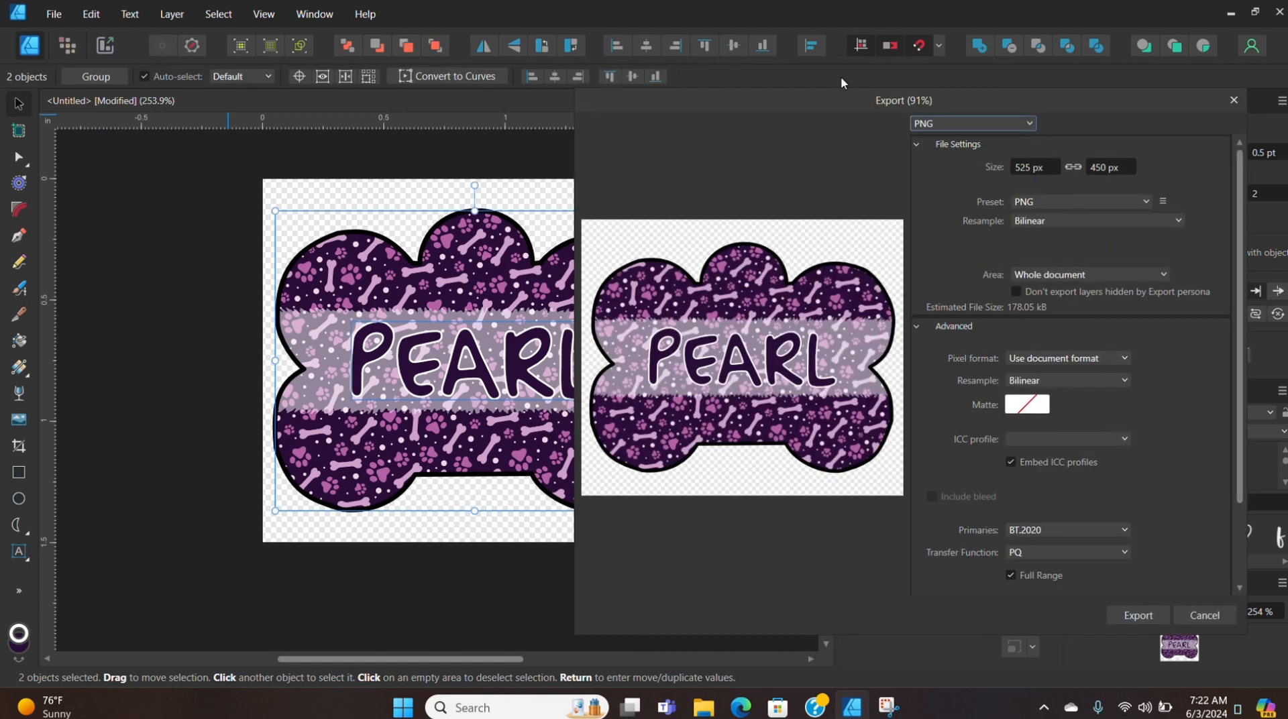
{"action": "left_click", "coordinate": [1088, 274]}
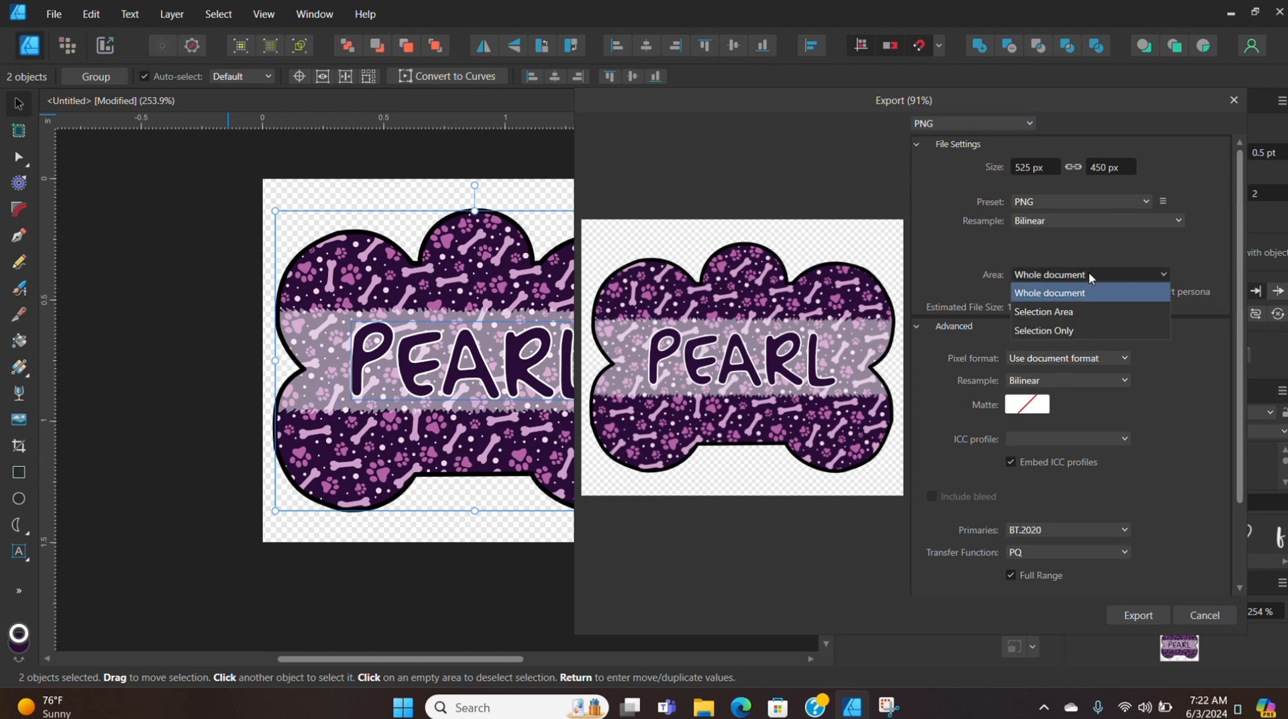
{"action": "left_click", "coordinate": [1088, 330]}
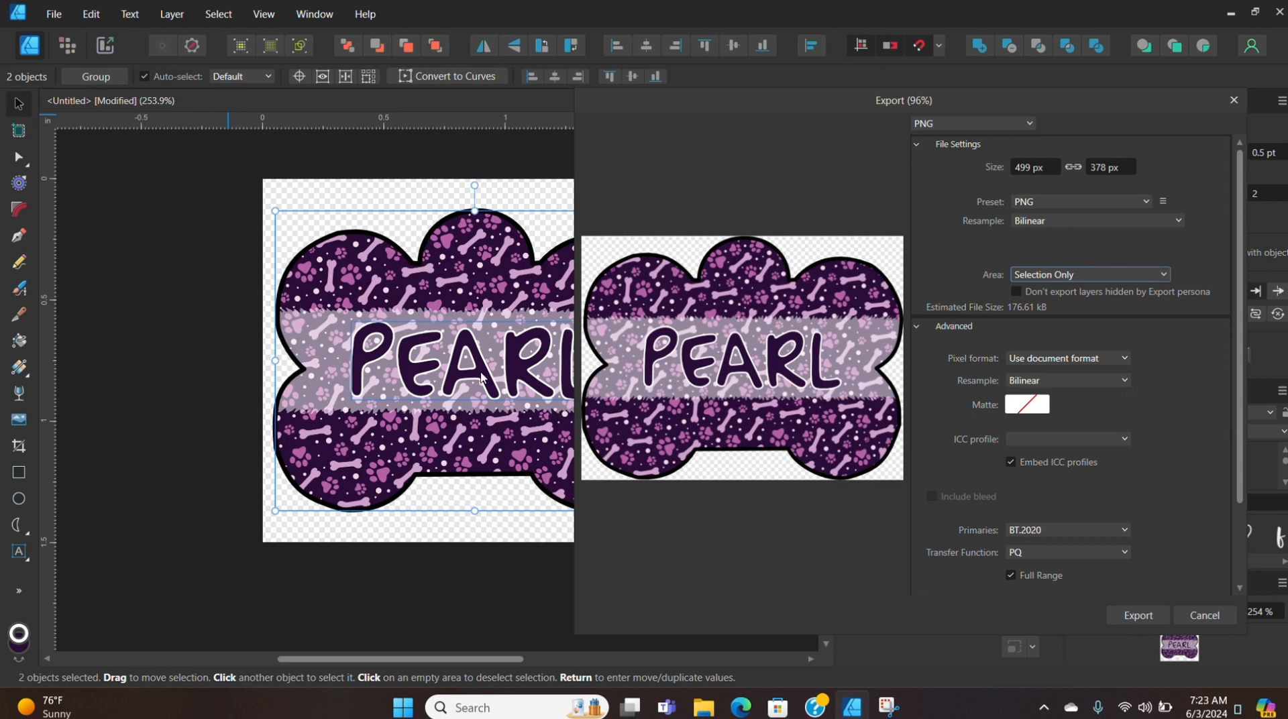
{"action": "left_click", "coordinate": [1138, 615]}
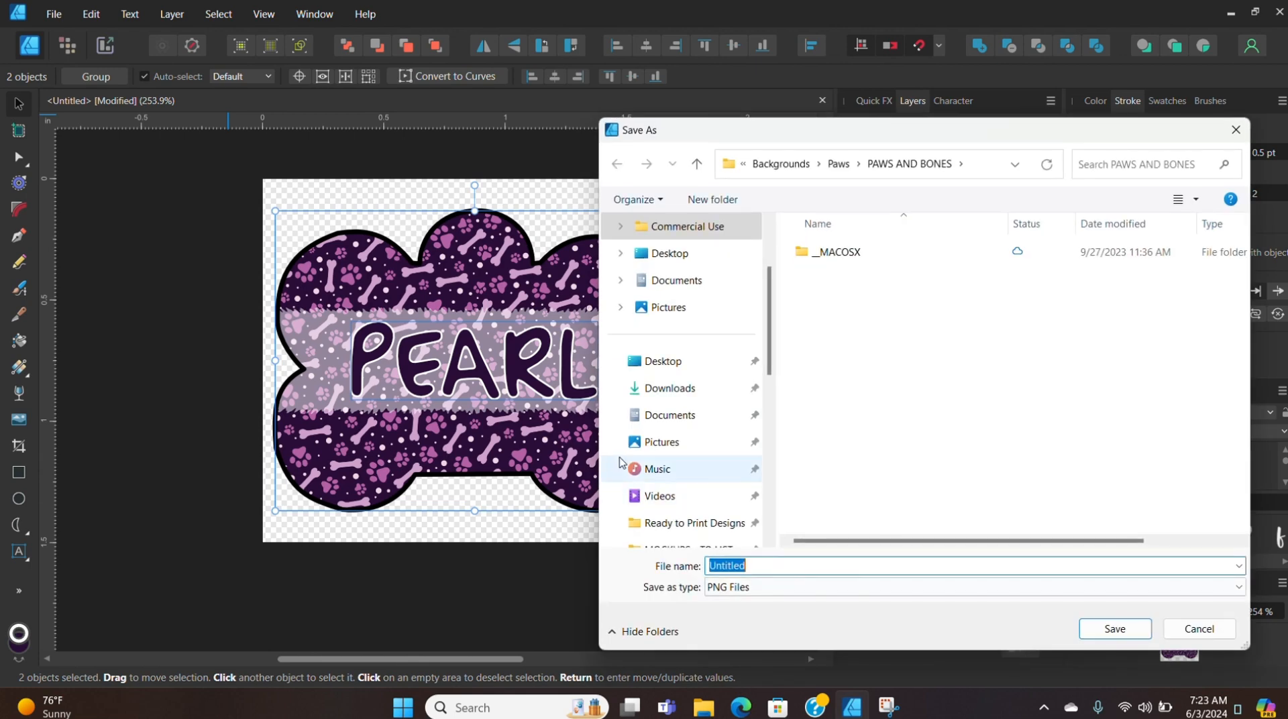
Step: Save the exported PNG to the Desktop folder as PEARL DOG TAG
{"action": "left_click", "coordinate": [681, 279]}
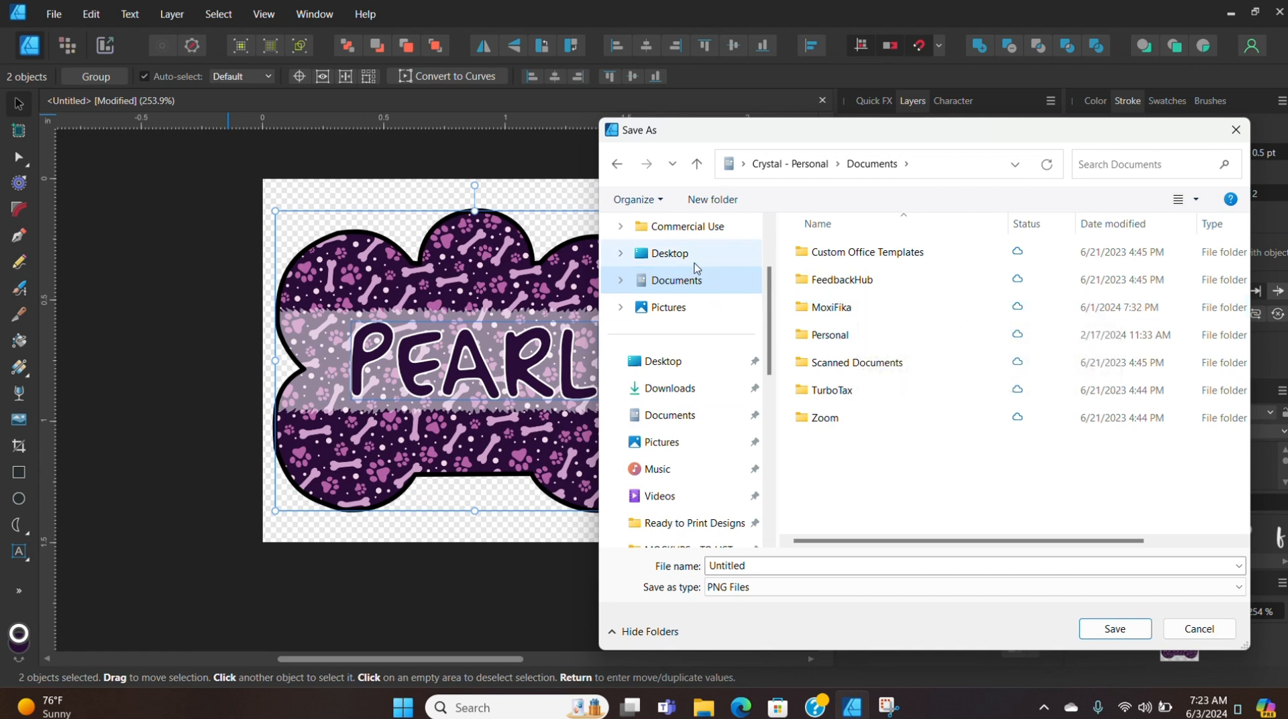
{"action": "left_click", "coordinate": [669, 255]}
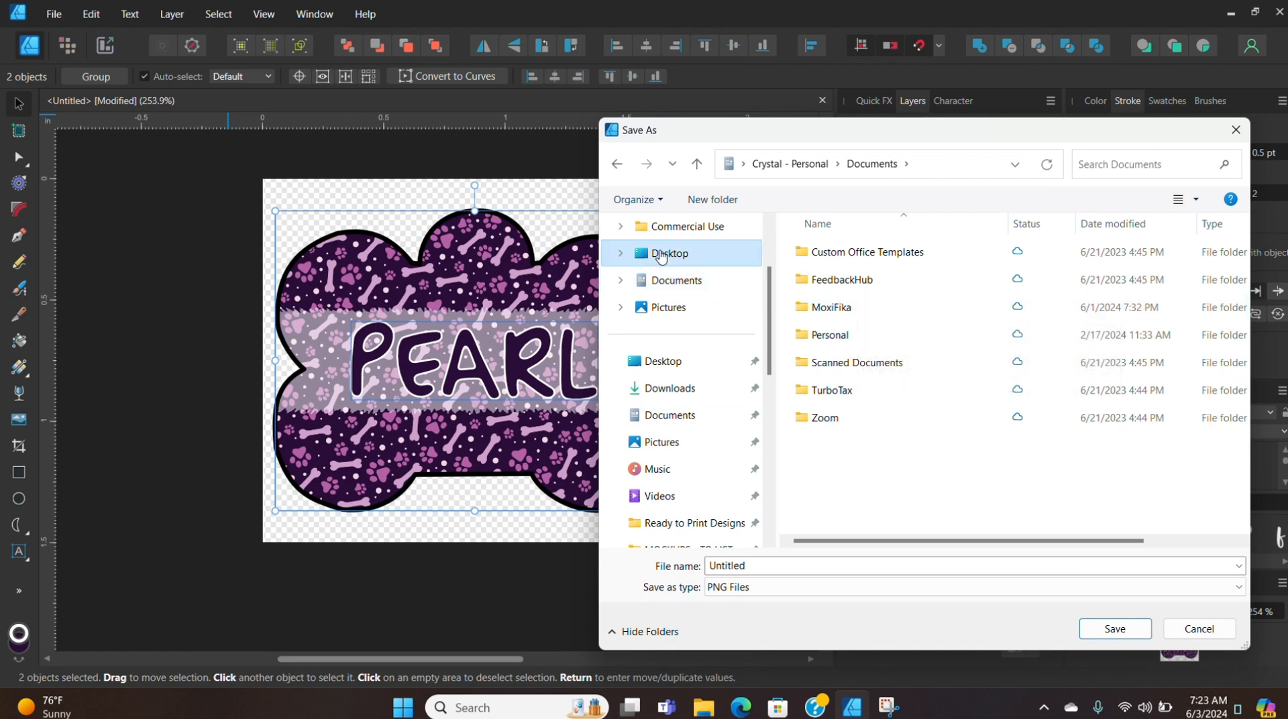
{"action": "left_click", "coordinate": [788, 565]}
{"action": "type", "text": "PEARL "}
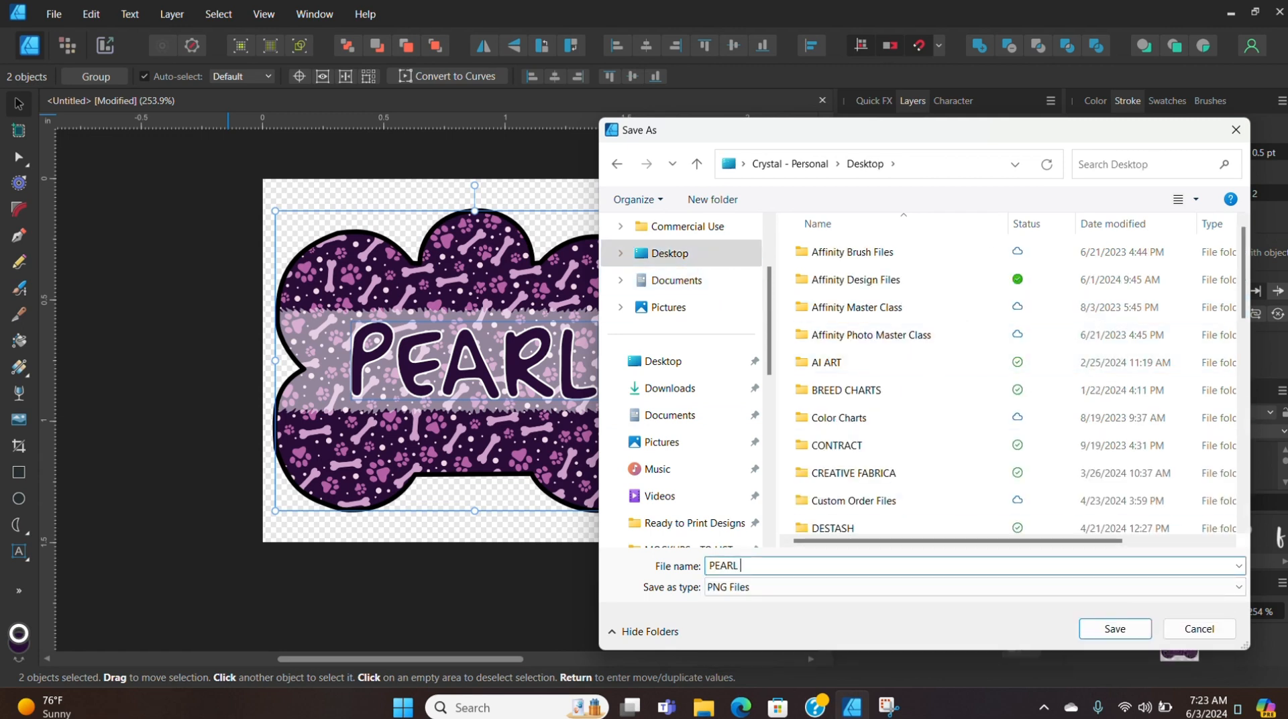
{"action": "type", "text": "DOG TAG"}
{"action": "left_click", "coordinate": [1115, 629]}
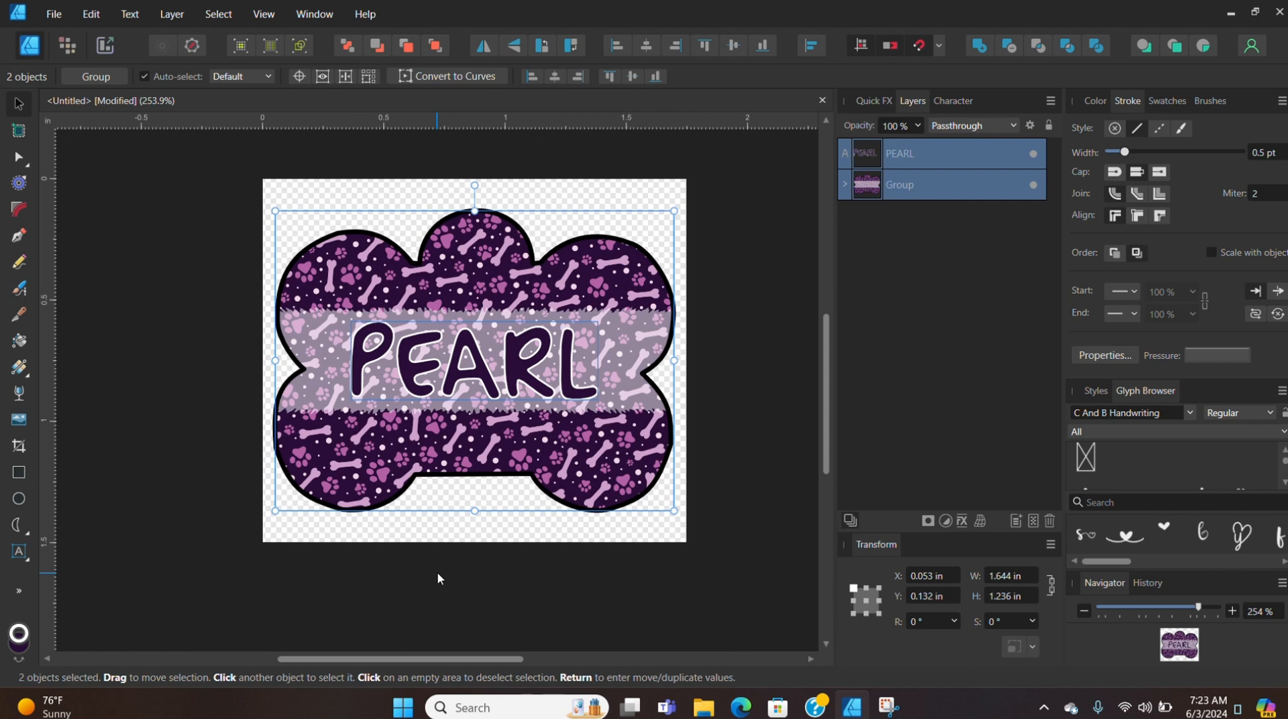
Step: Replace the name text on the tag with OH NO, I'M LOST
{"action": "double_click", "coordinate": [480, 379]}
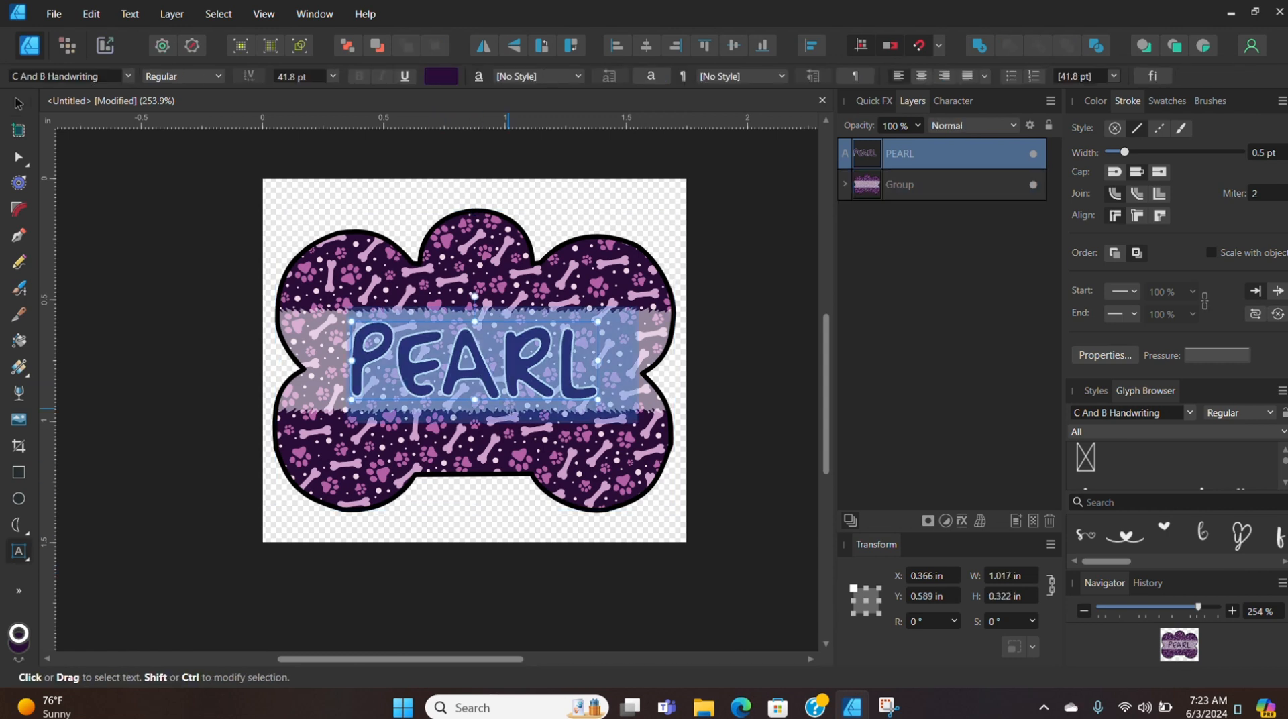
{"action": "type", "text": "OH"}
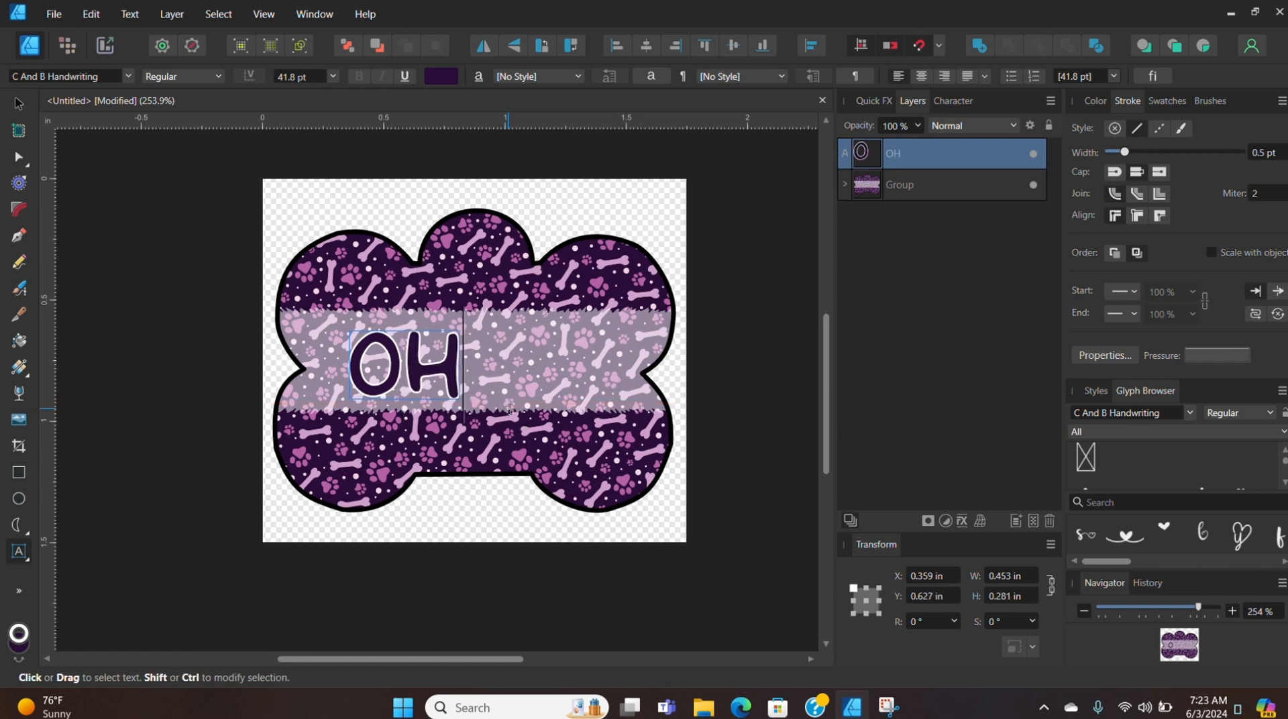
{"action": "type", "text": " NO, i'M"}
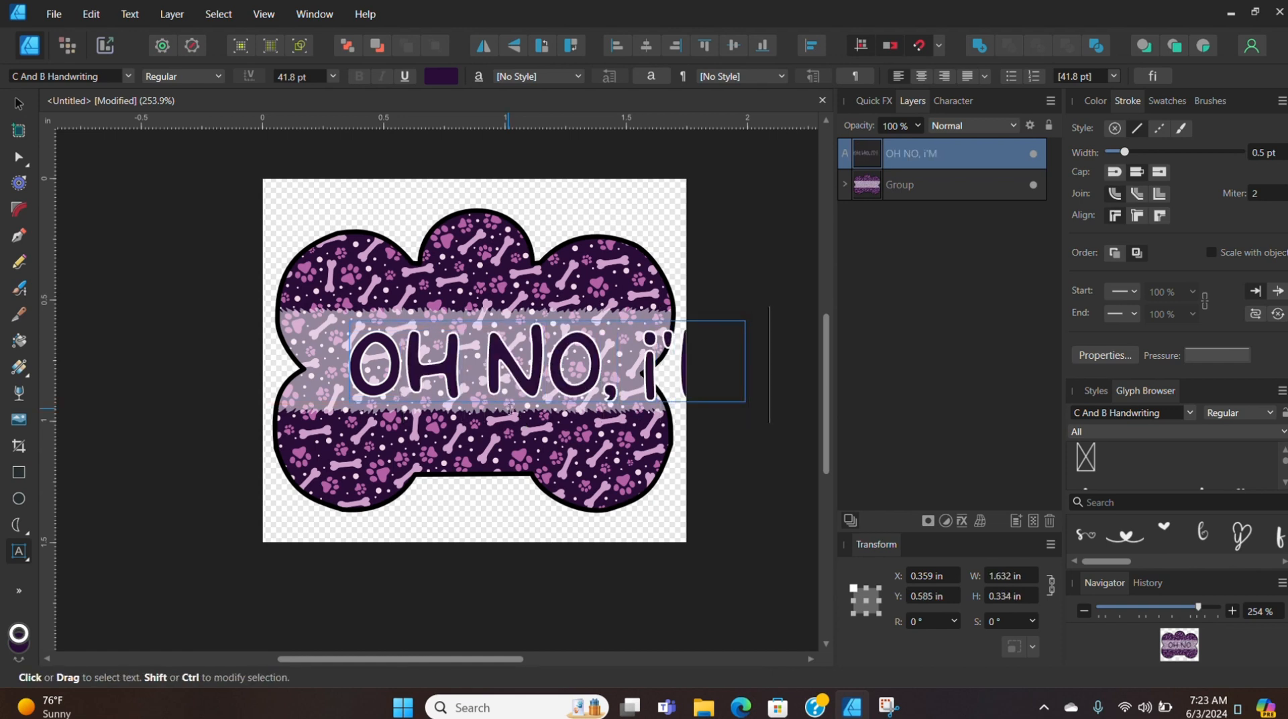
{"action": "key", "text": "BackSpace"}
{"action": "key", "text": "BackSpace"}
{"action": "key", "text": "BackSpace"}
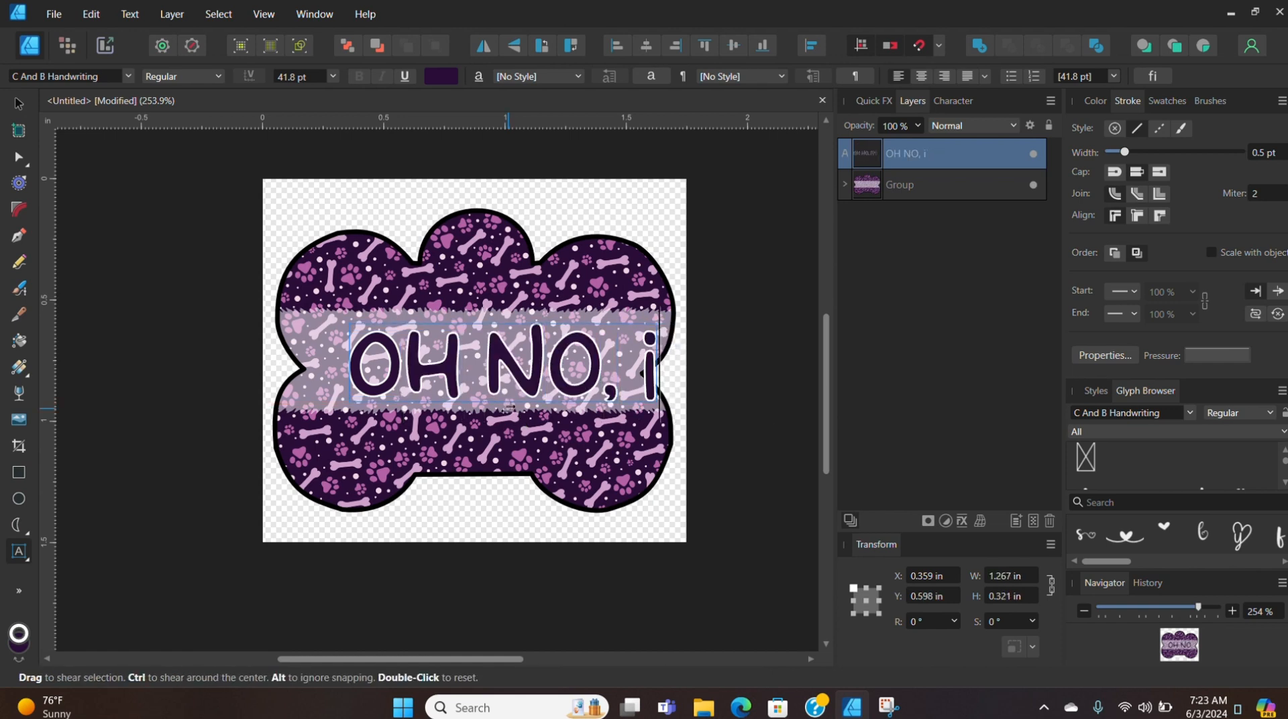
{"action": "type", "text": "I"}
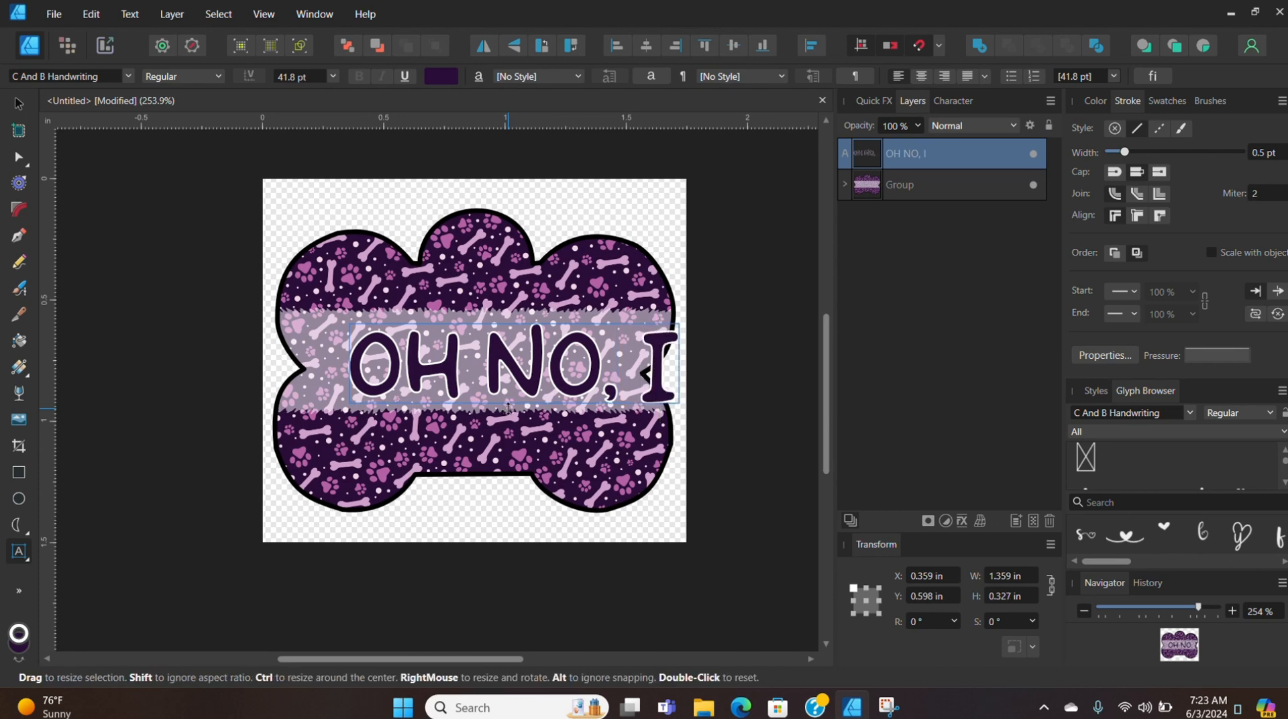
{"action": "type", "text": "'M LOST"}
{"action": "key", "text": "Escape"}
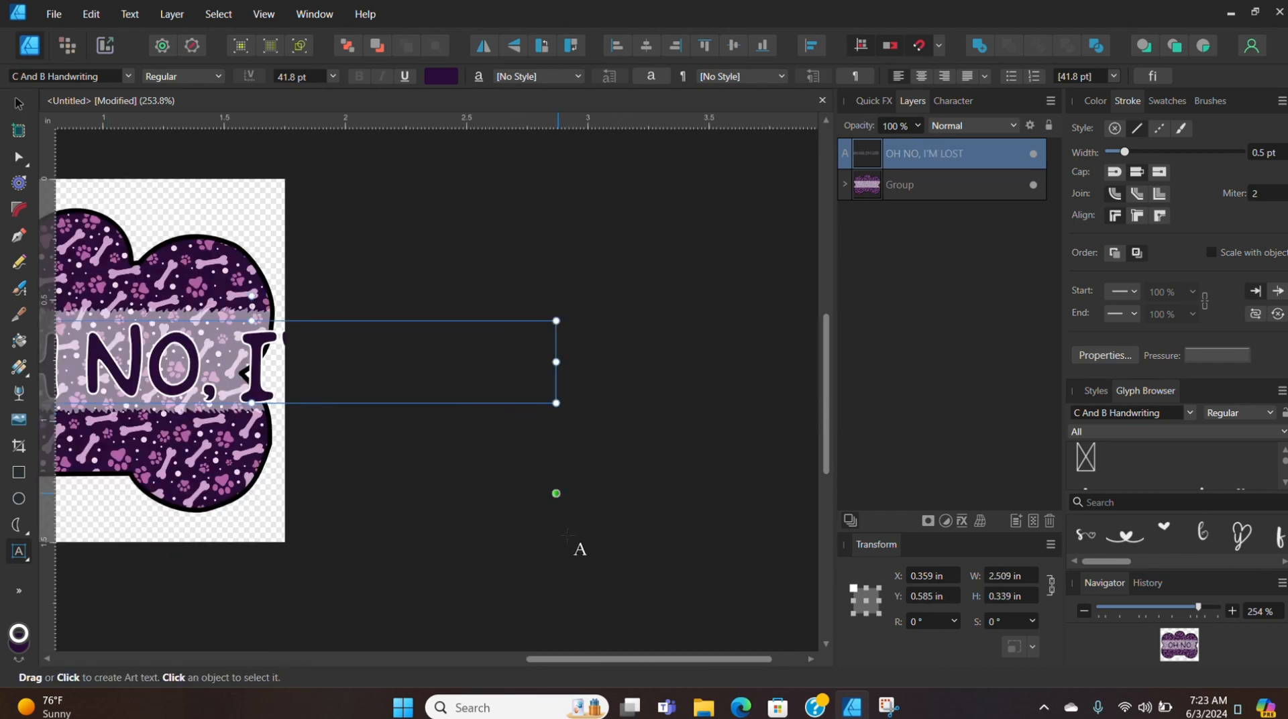
Step: Shrink the OH NO, I'M LOST text to about 1.42 in wide and move it onto the tag's translucent band
{"action": "left_click_drag", "start_coordinate": [618, 660], "coordinate": [425, 640]}
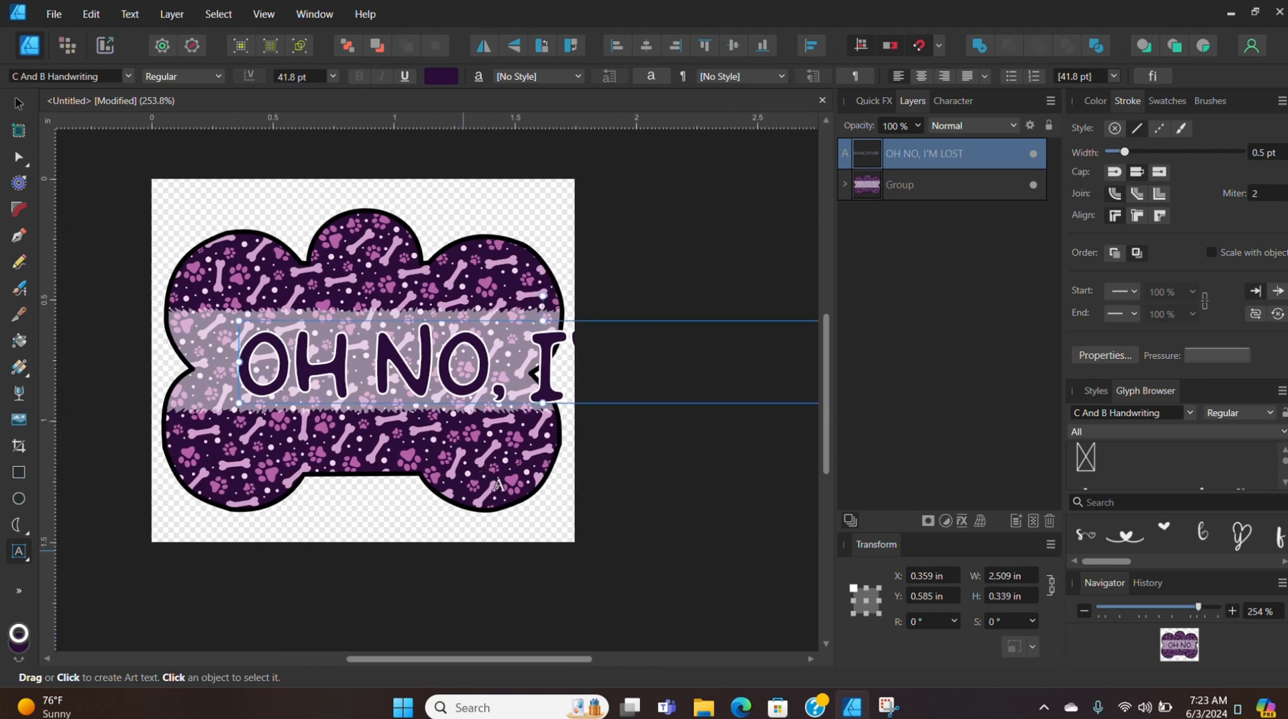
{"action": "scroll", "coordinate": [495, 361], "scroll_direction": "down", "scroll_amount": 1}
{"action": "scroll", "coordinate": [528, 369], "scroll_direction": "down", "scroll_amount": 1}
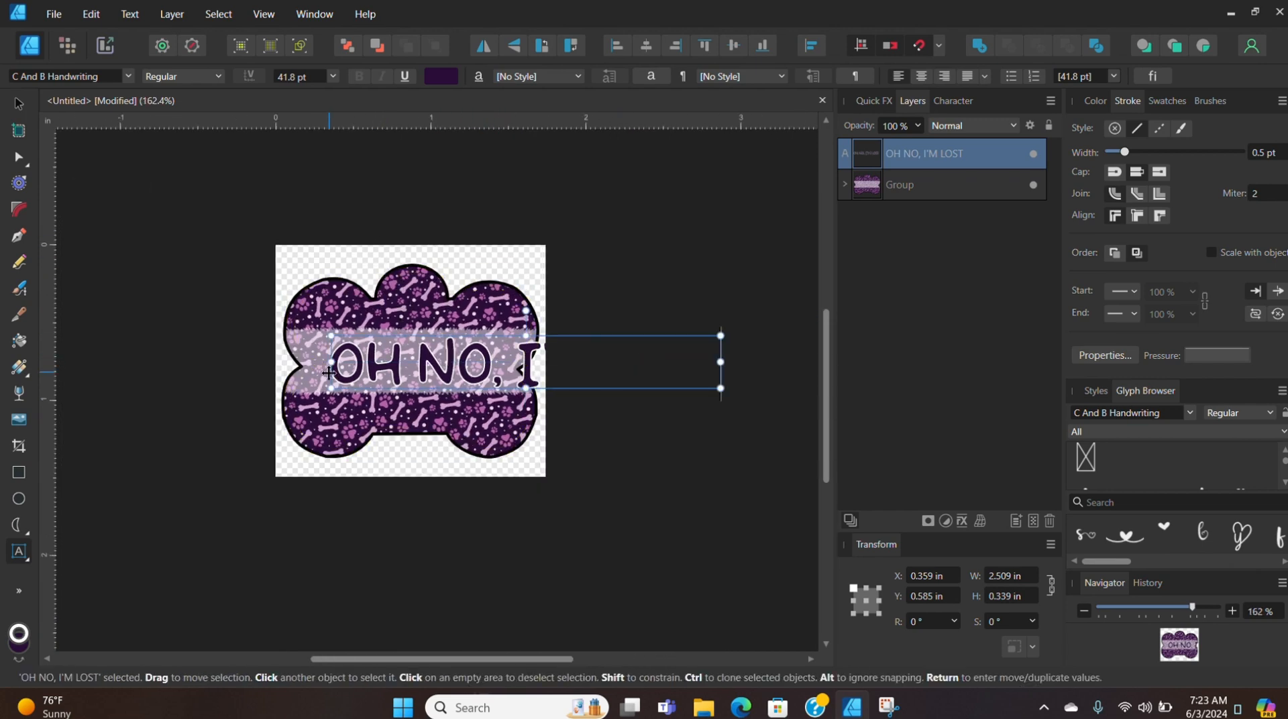
{"action": "left_click_drag", "start_coordinate": [329, 389], "coordinate": [501, 365]}
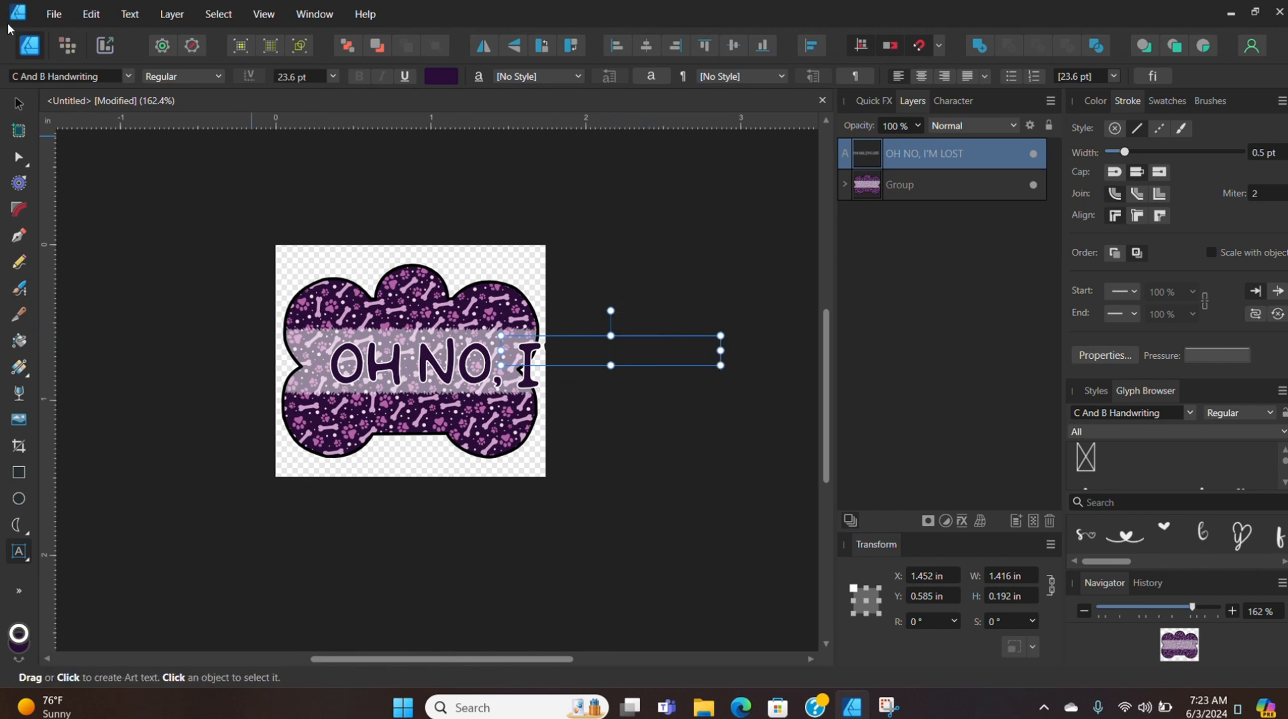
{"action": "left_click", "coordinate": [19, 103]}
{"action": "left_click_drag", "start_coordinate": [609, 358], "coordinate": [423, 368]}
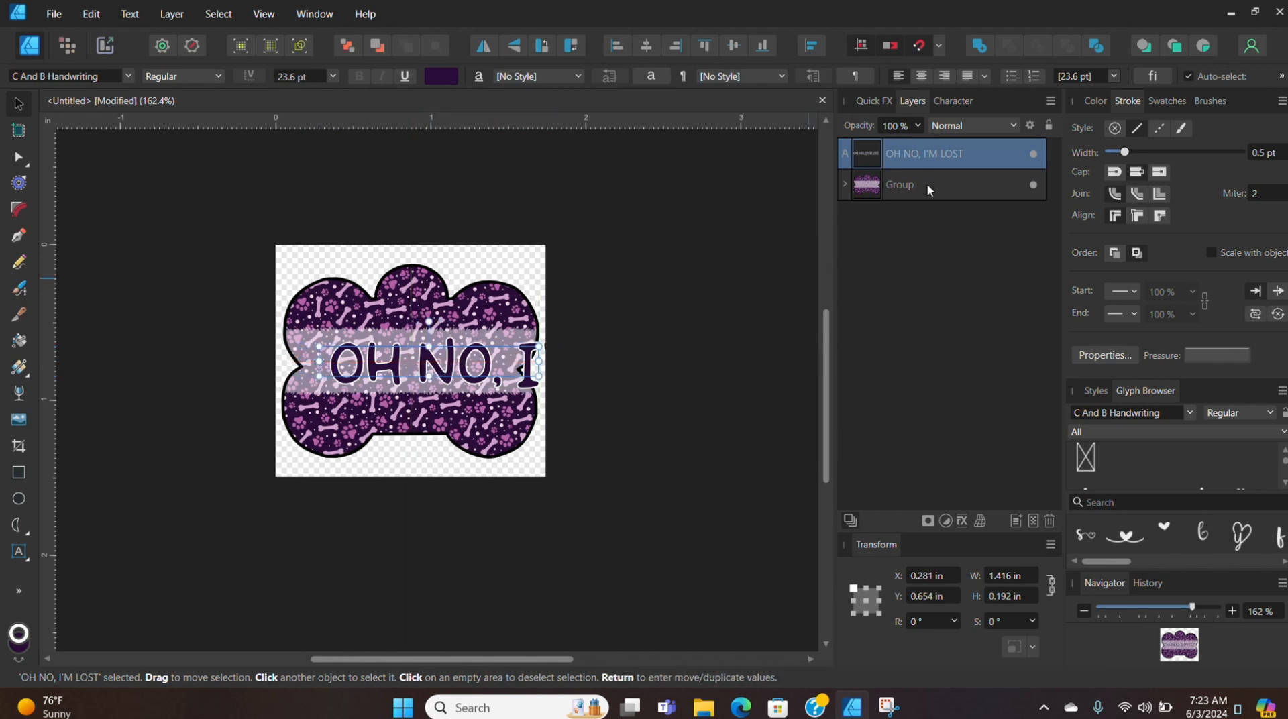
{"action": "left_click", "coordinate": [924, 181]}
{"action": "left_click", "coordinate": [931, 153]}
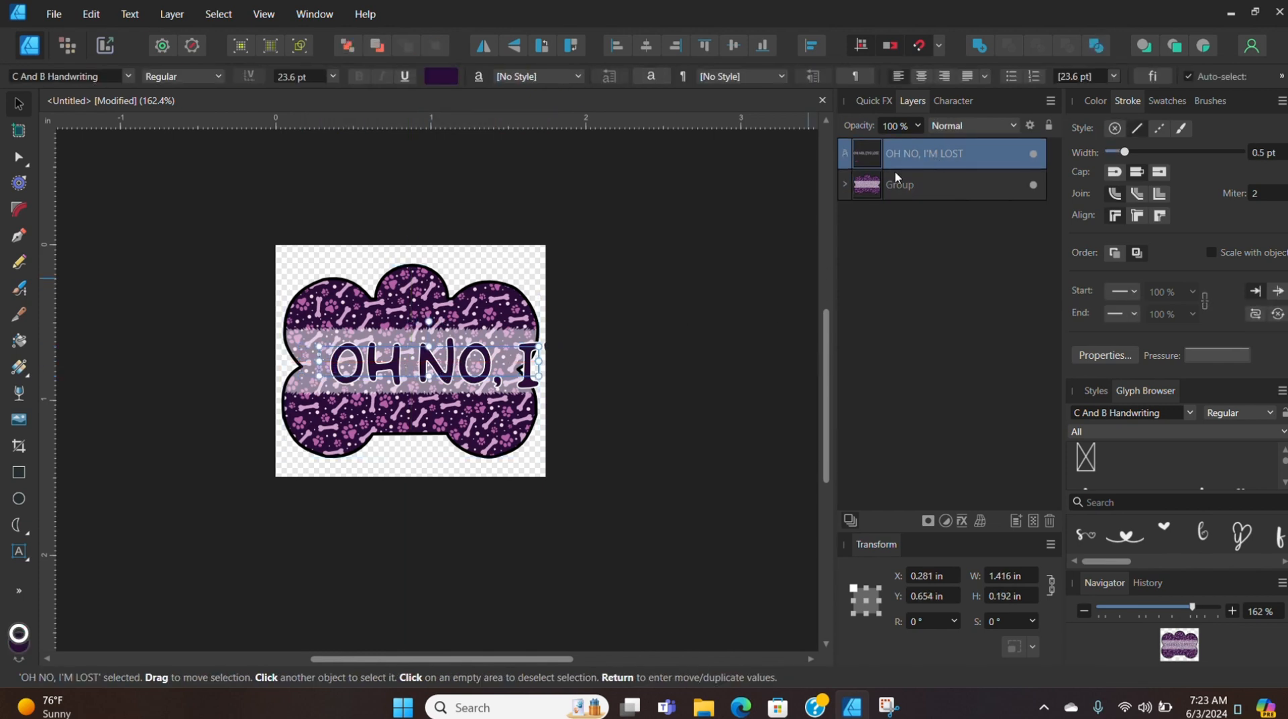
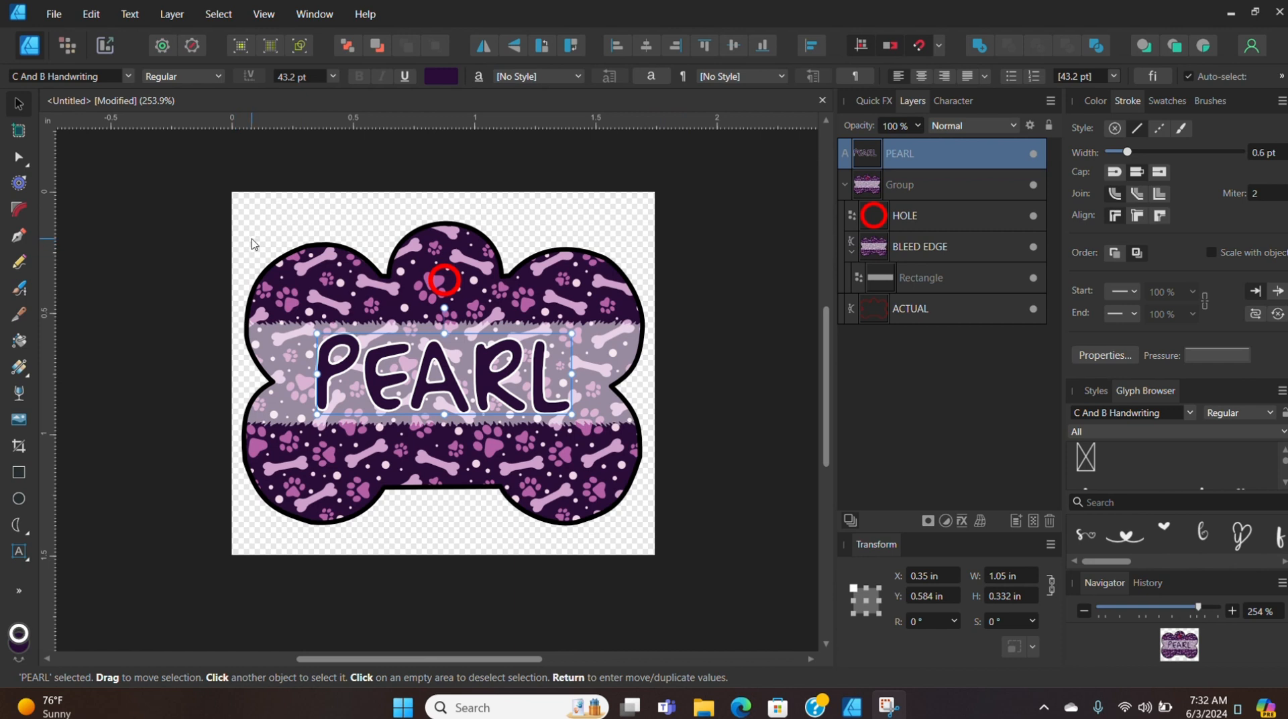
Step: Move the ACTUAL outline layer above BLEED EDGE inside the group and deselect it
{"action": "left_click", "coordinate": [911, 312]}
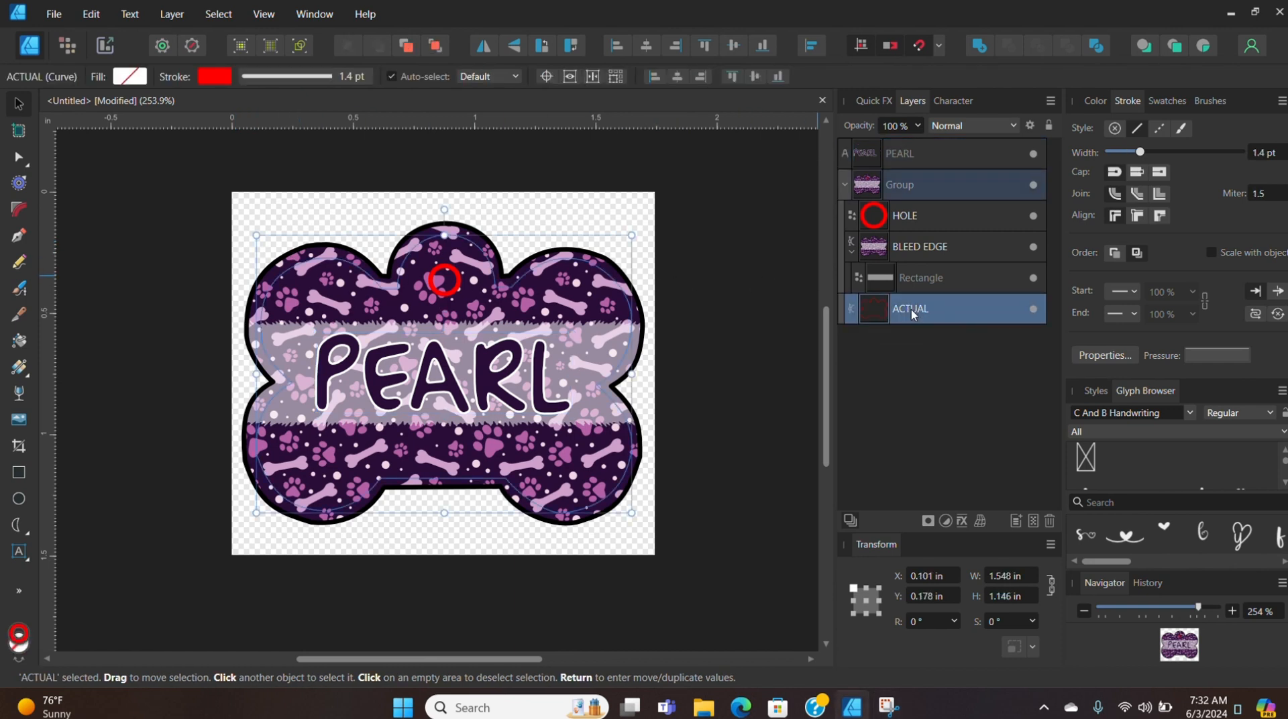
{"action": "left_click_drag", "start_coordinate": [911, 311], "coordinate": [902, 243]}
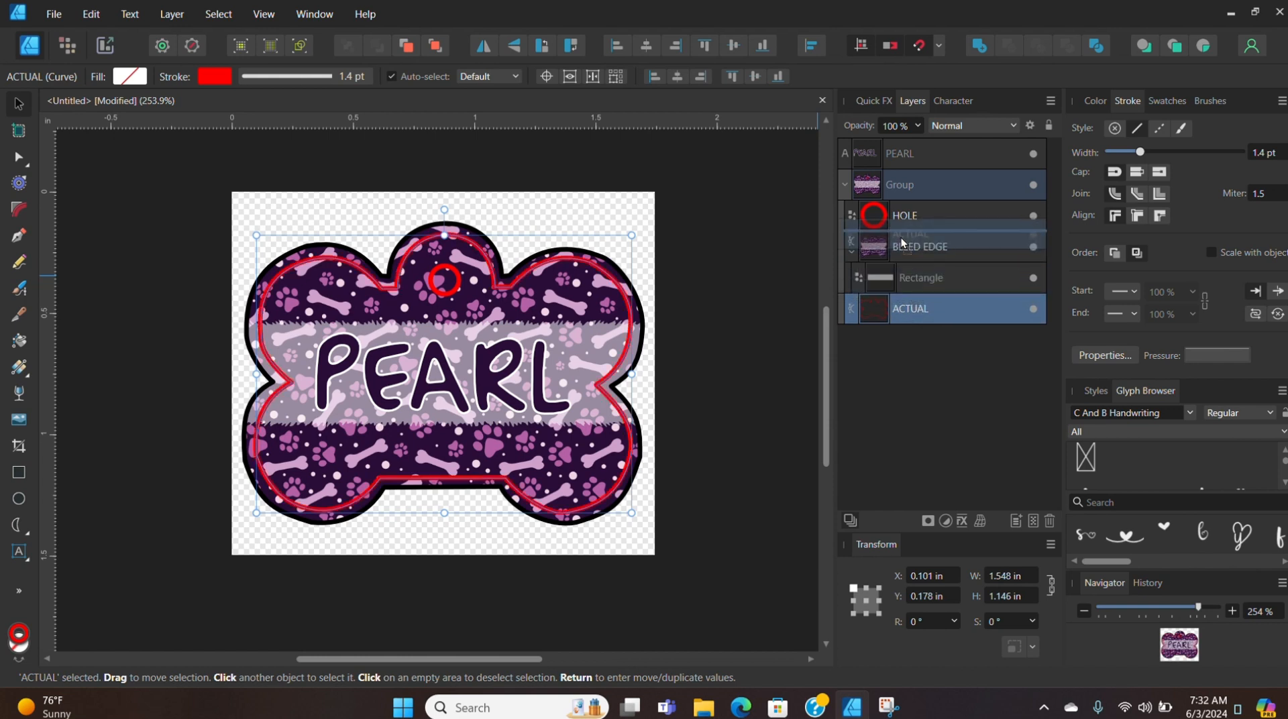
{"action": "left_click_drag", "start_coordinate": [902, 243], "coordinate": [903, 244]}
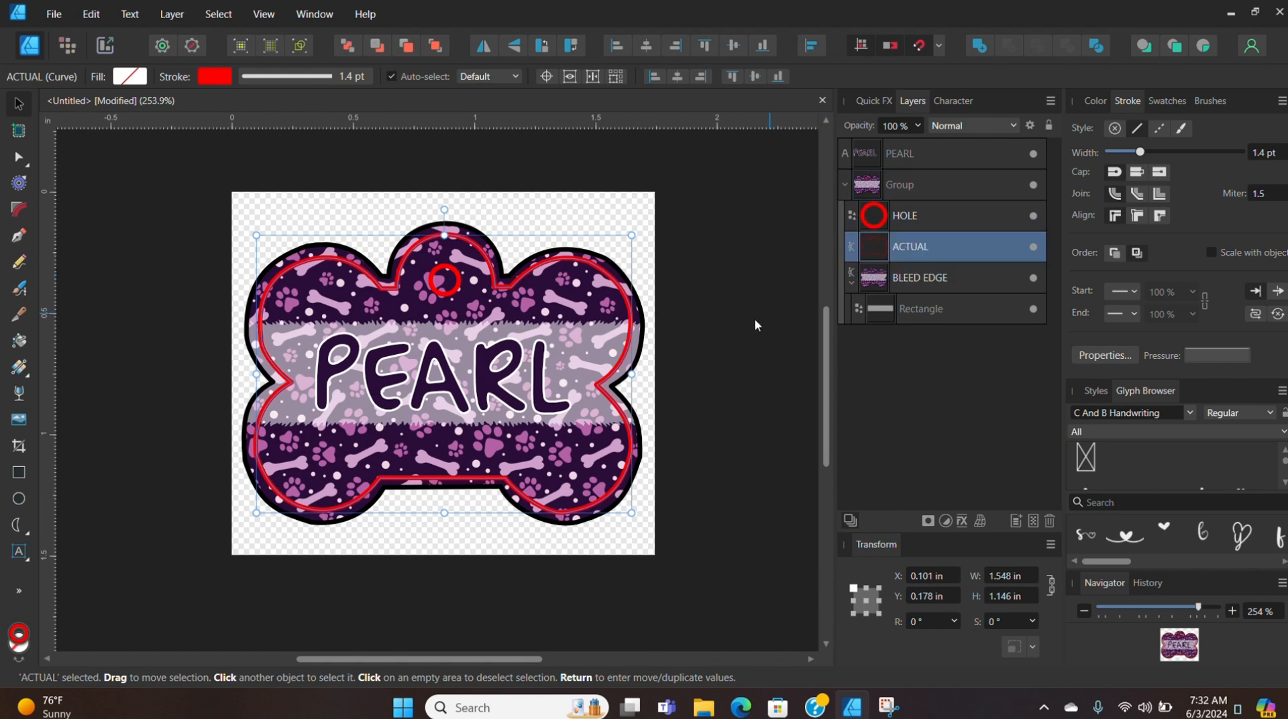
{"action": "left_click", "coordinate": [711, 468]}
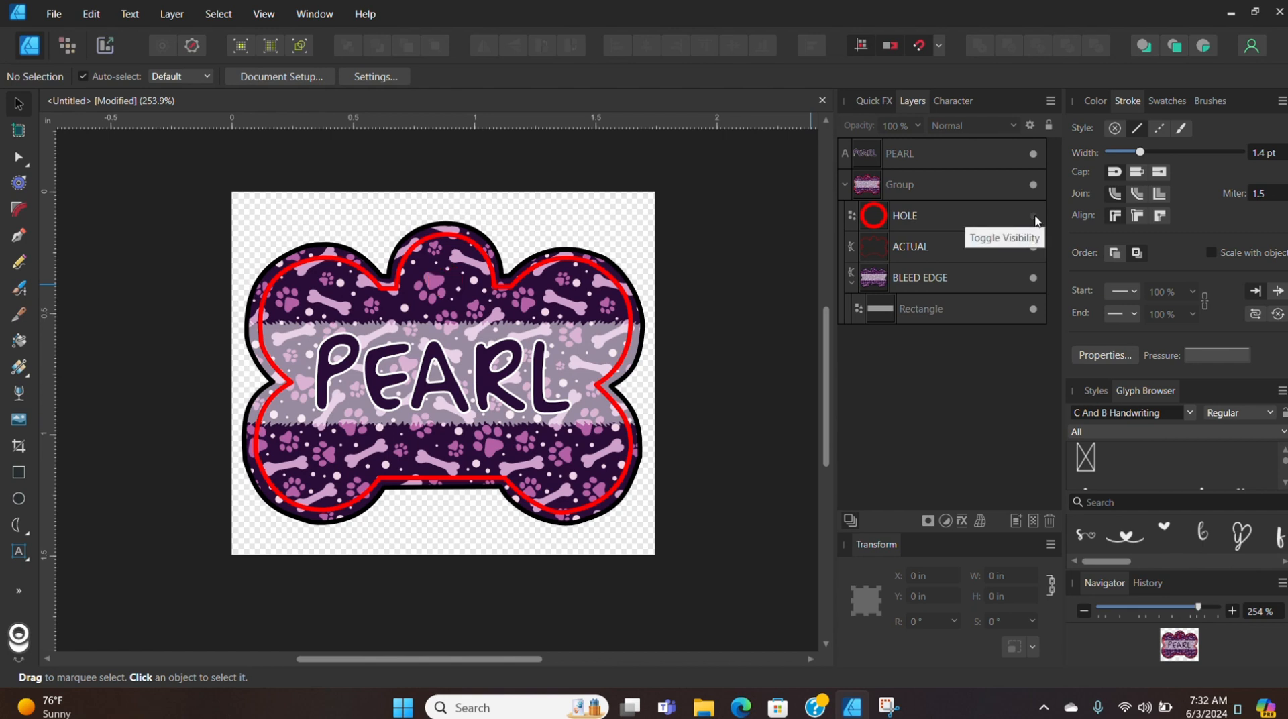
Step: Hide the red ACTUAL outline layer inside the group
{"action": "left_click", "coordinate": [1033, 245]}
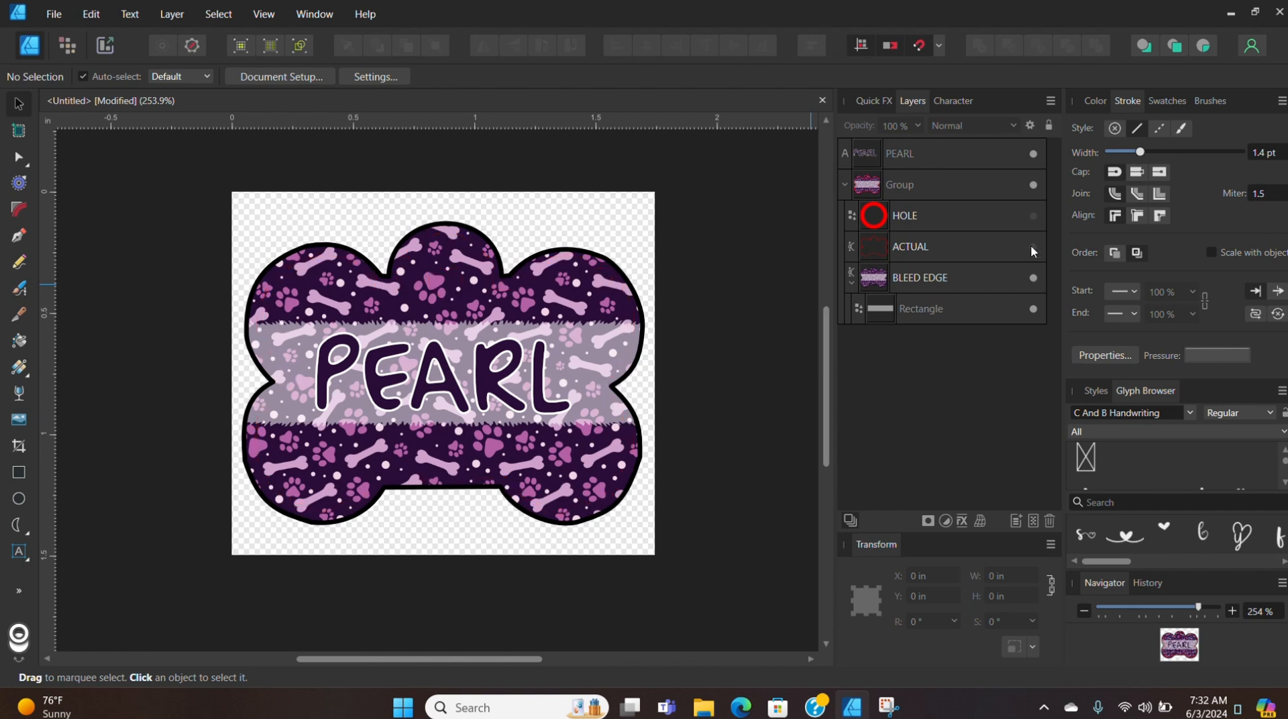
{"action": "left_click", "coordinate": [53, 14]}
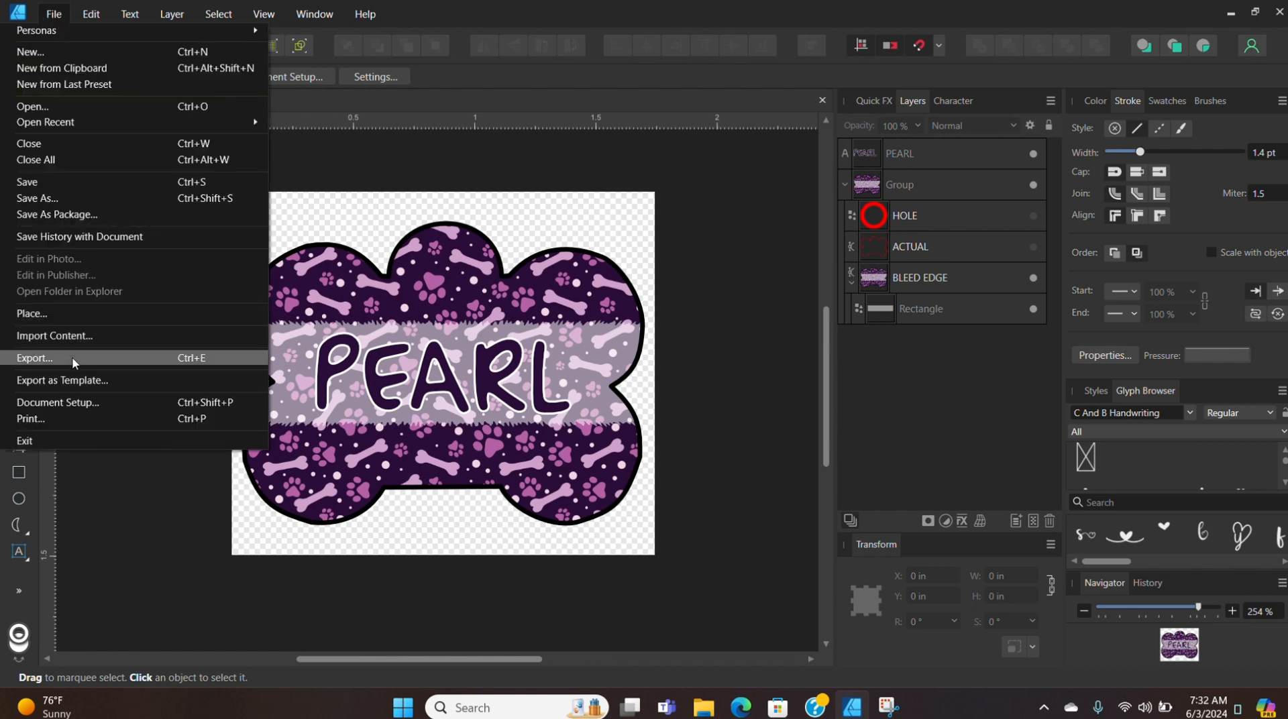
{"action": "left_click", "coordinate": [716, 354]}
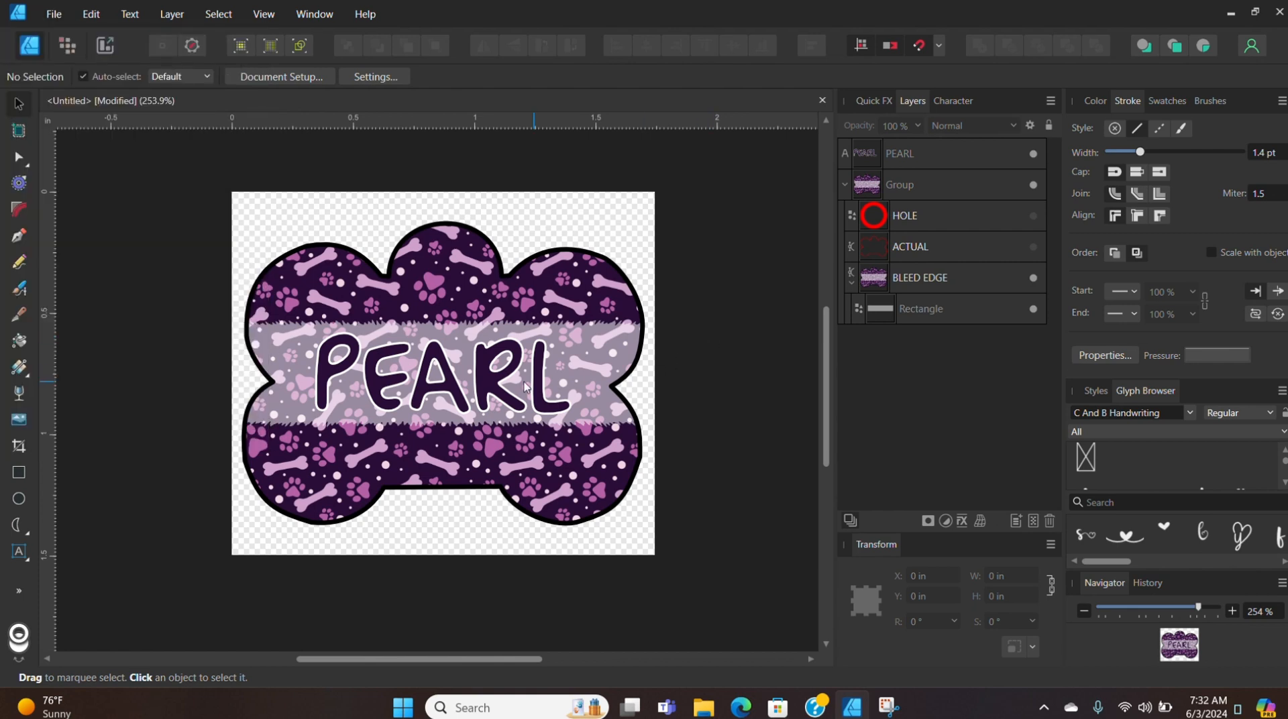
Step: Replace the PEARL name text on the tag with OH NO, I'M
{"action": "left_click", "coordinate": [490, 377]}
{"action": "double_click", "coordinate": [490, 377]}
{"action": "key", "text": "ctrl+a"}
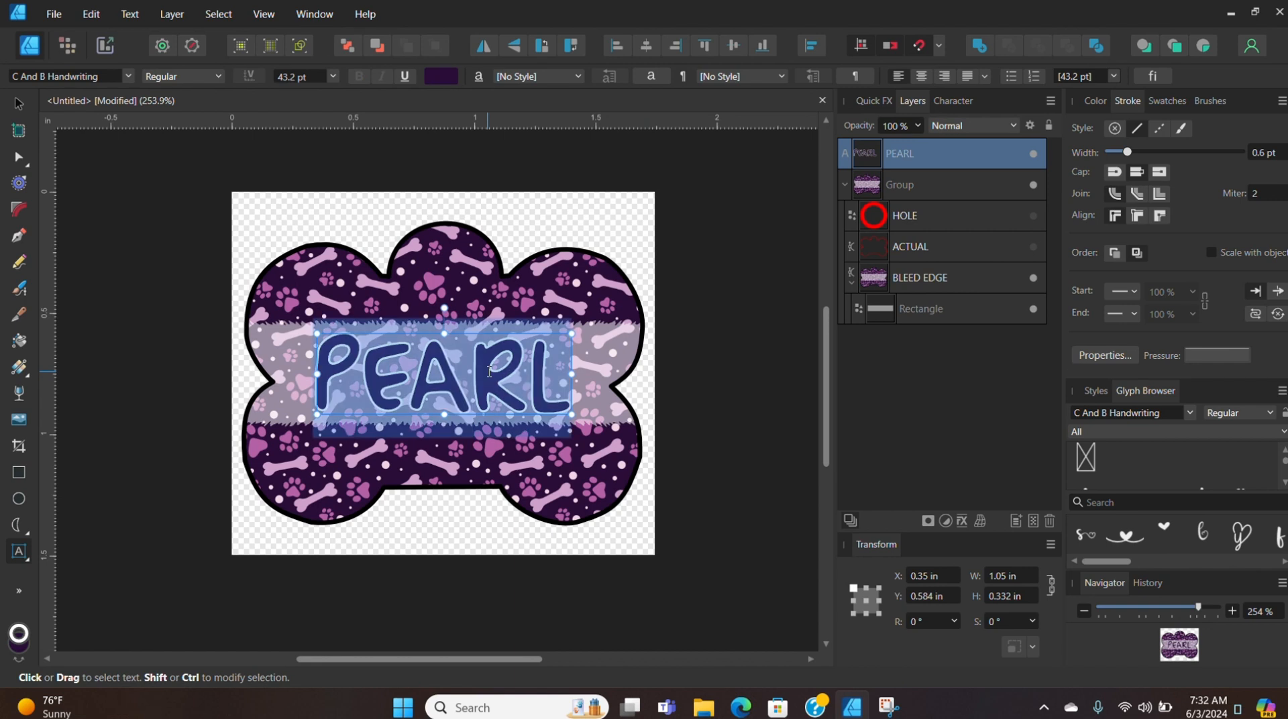
{"action": "type", "text": "O"}
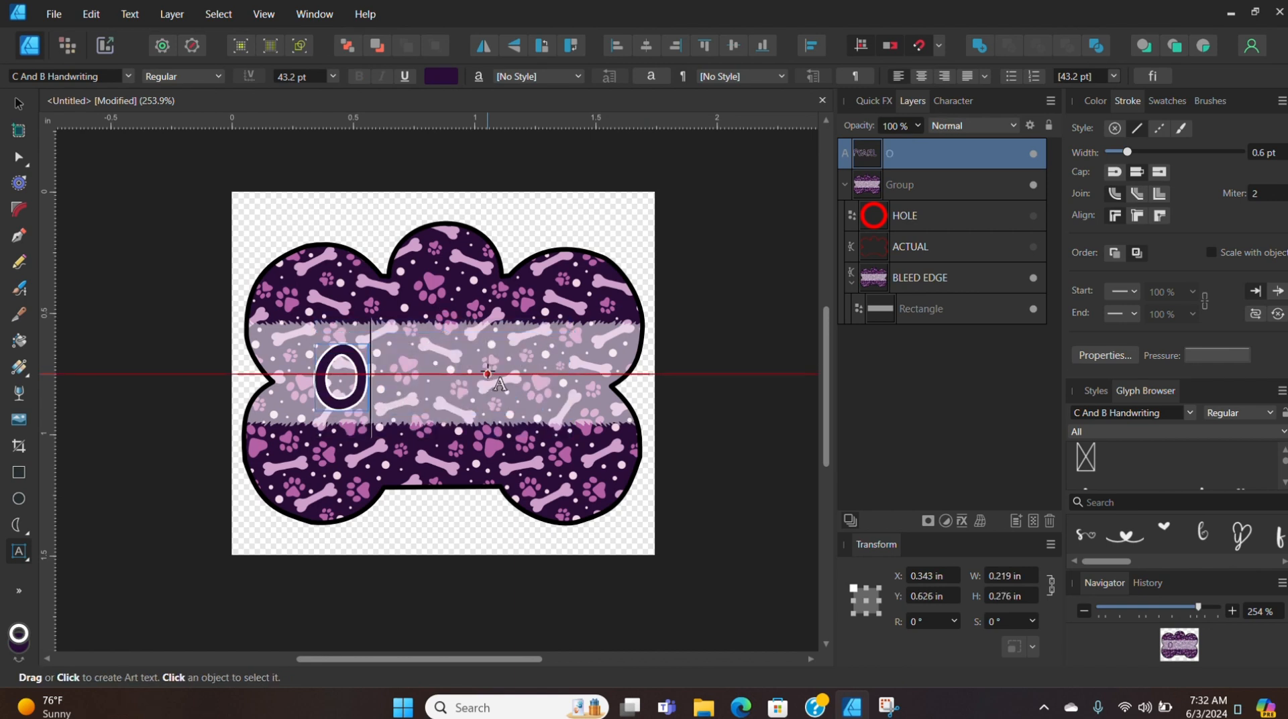
{"action": "type", "text": "H NO, i"}
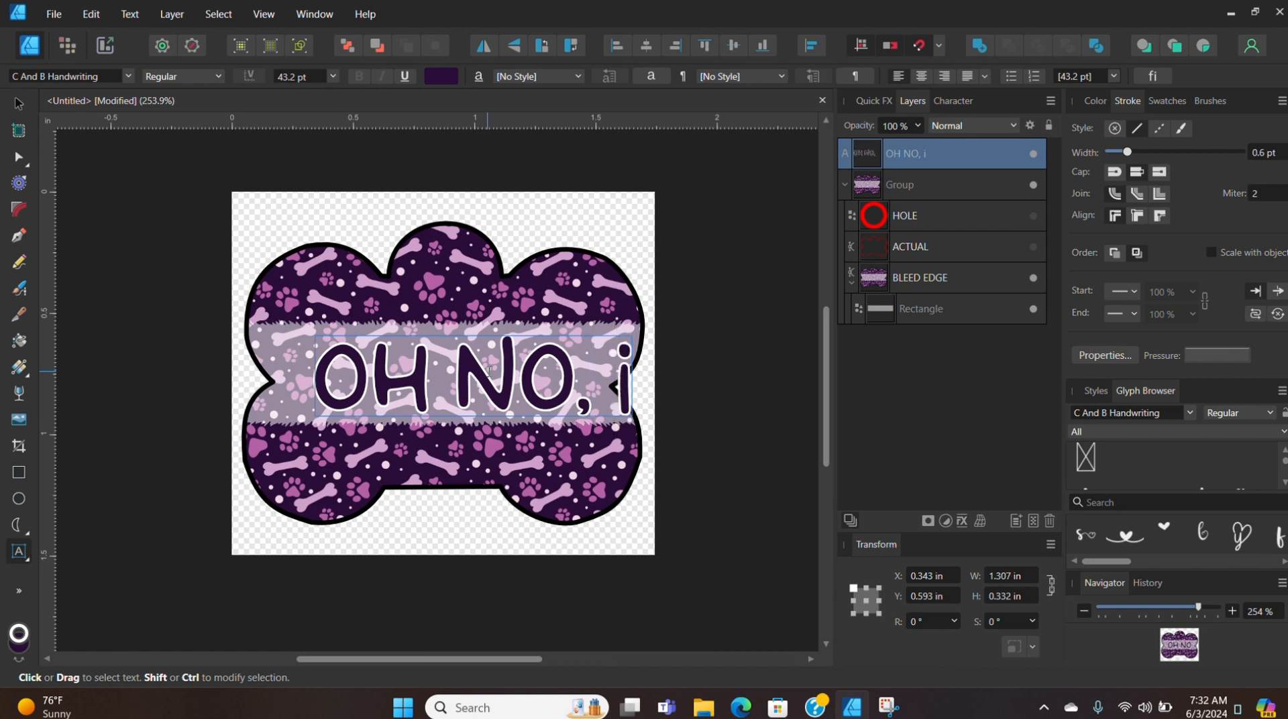
{"action": "key", "text": "BackSpace"}
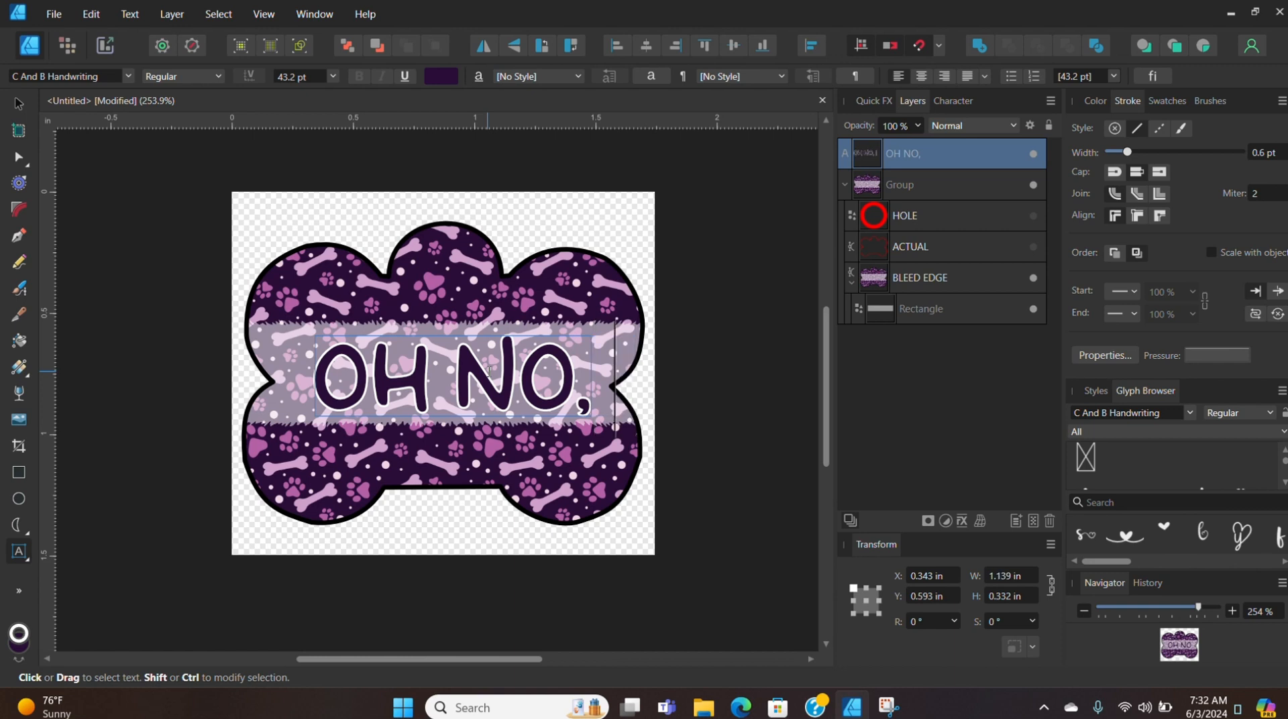
{"action": "type", "text": "I'M"}
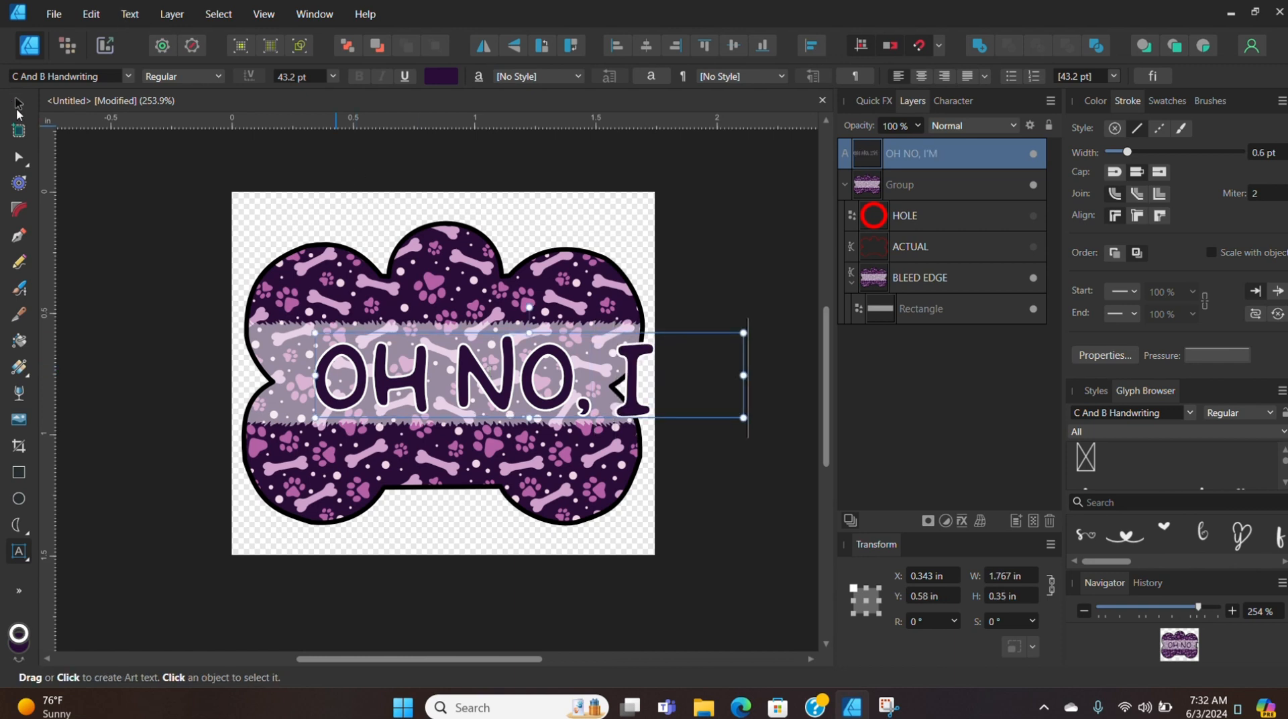
Step: Shrink the OH NO, I'M text to about 0.78 in wide on the translucent band, with its stroke scaling with the object
{"action": "left_click", "coordinate": [19, 104]}
{"action": "left_click_drag", "start_coordinate": [324, 414], "coordinate": [371, 360]}
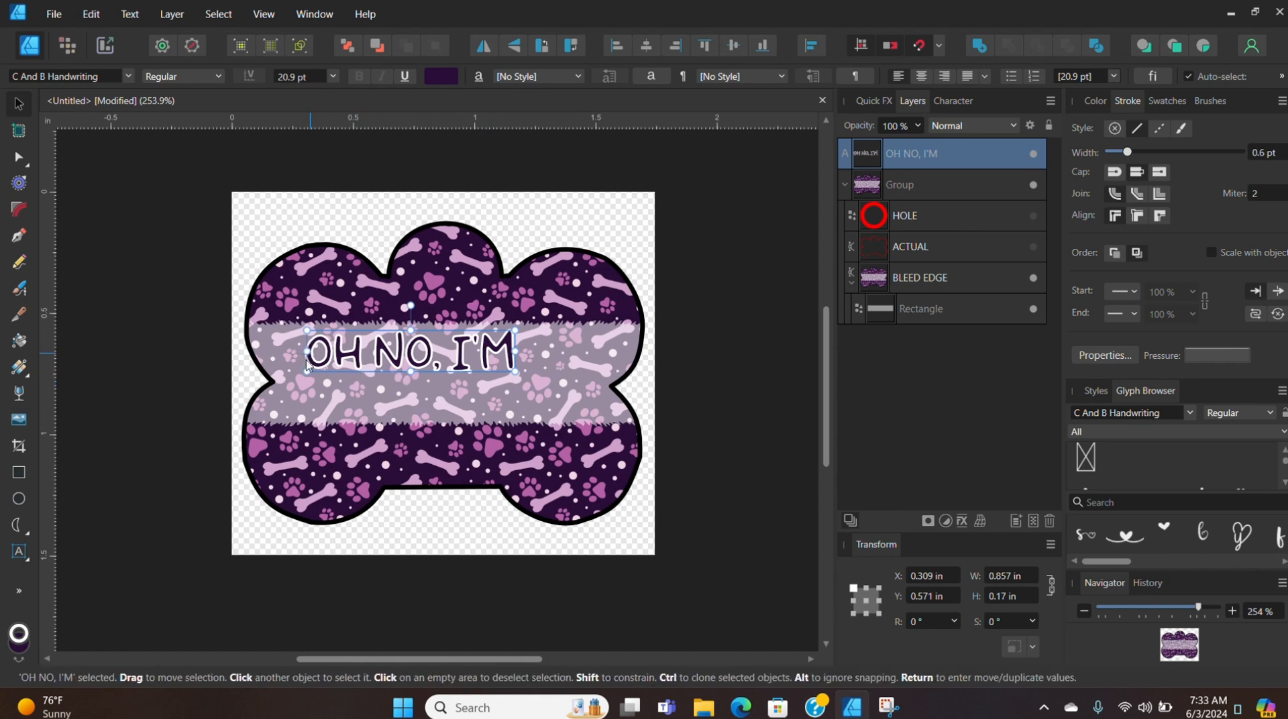
{"action": "left_click_drag", "start_coordinate": [294, 387], "coordinate": [284, 390]}
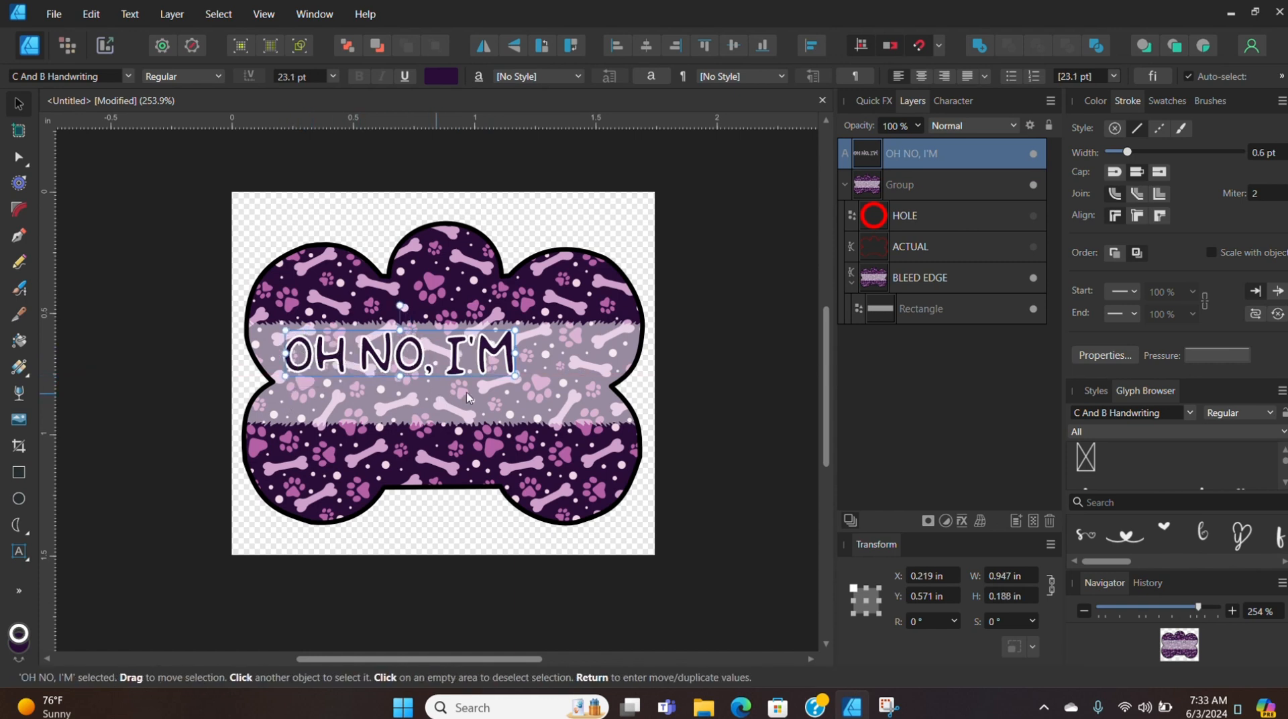
{"action": "left_click_drag", "start_coordinate": [517, 389], "coordinate": [621, 431]}
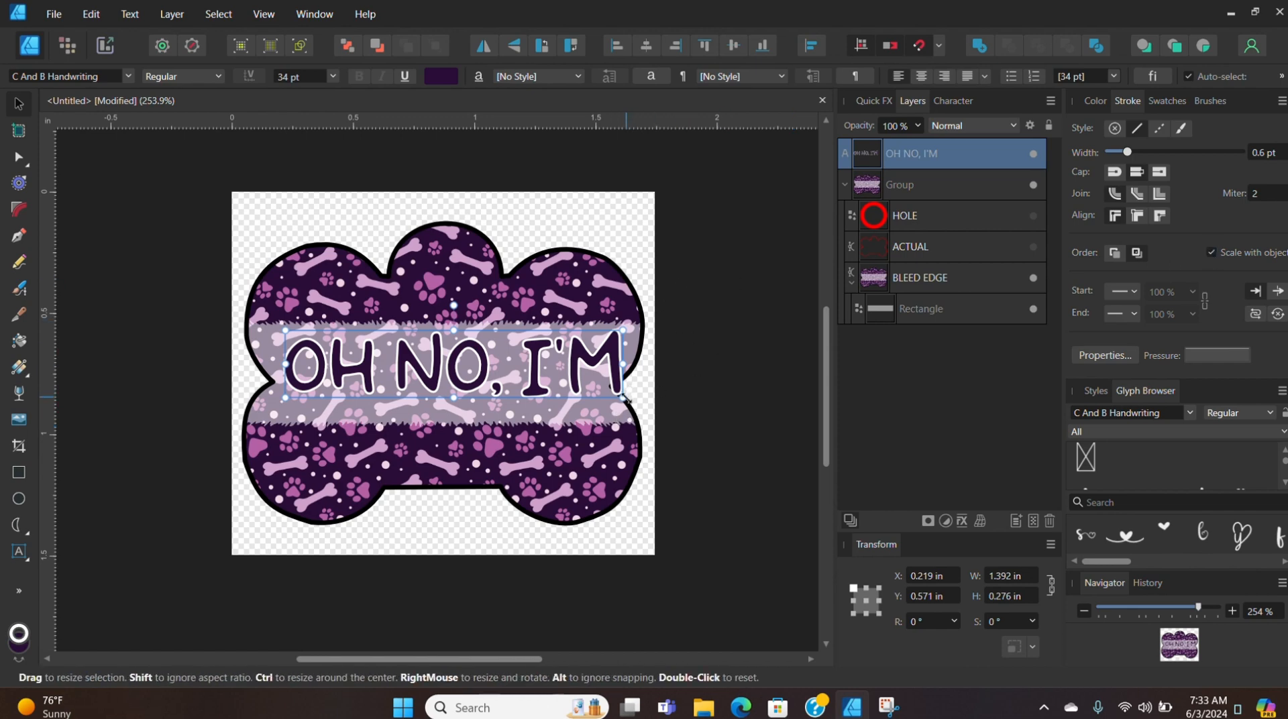
{"action": "left_click_drag", "start_coordinate": [624, 398], "coordinate": [479, 397]}
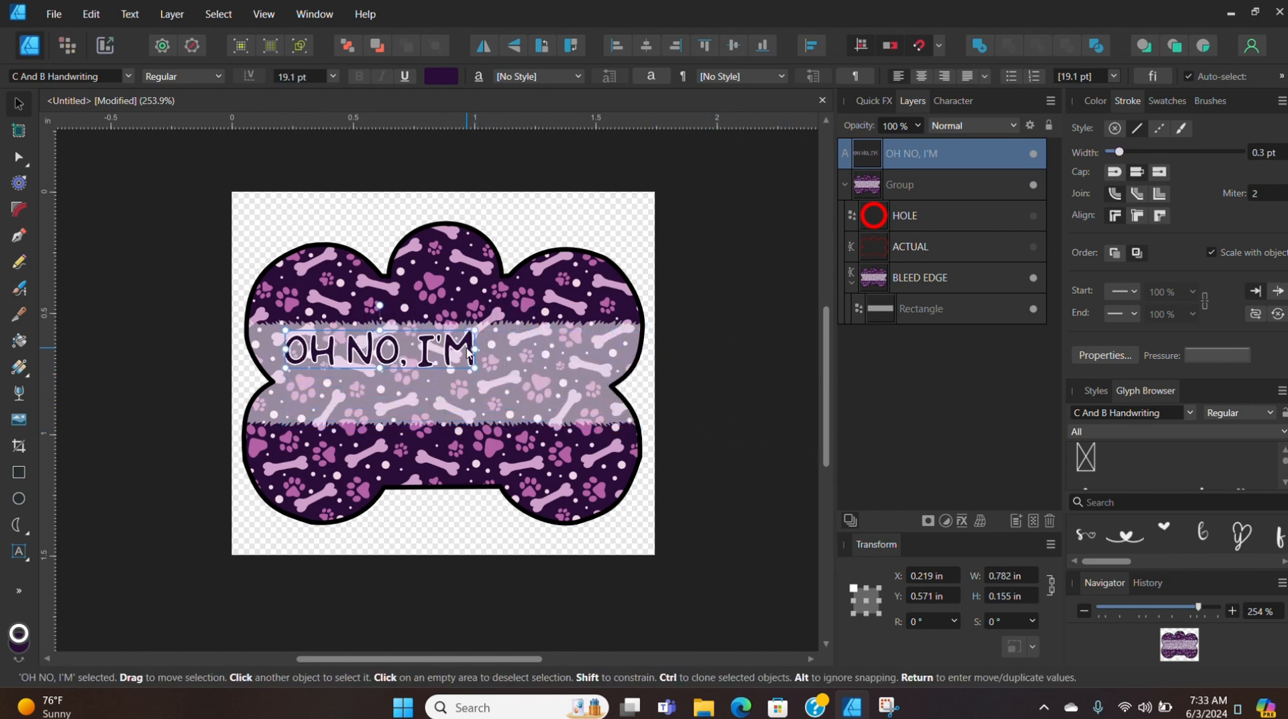
Step: Append LOST! to the tag text and add the contact phone number on a second line
{"action": "type", "text": "t LOST!"}
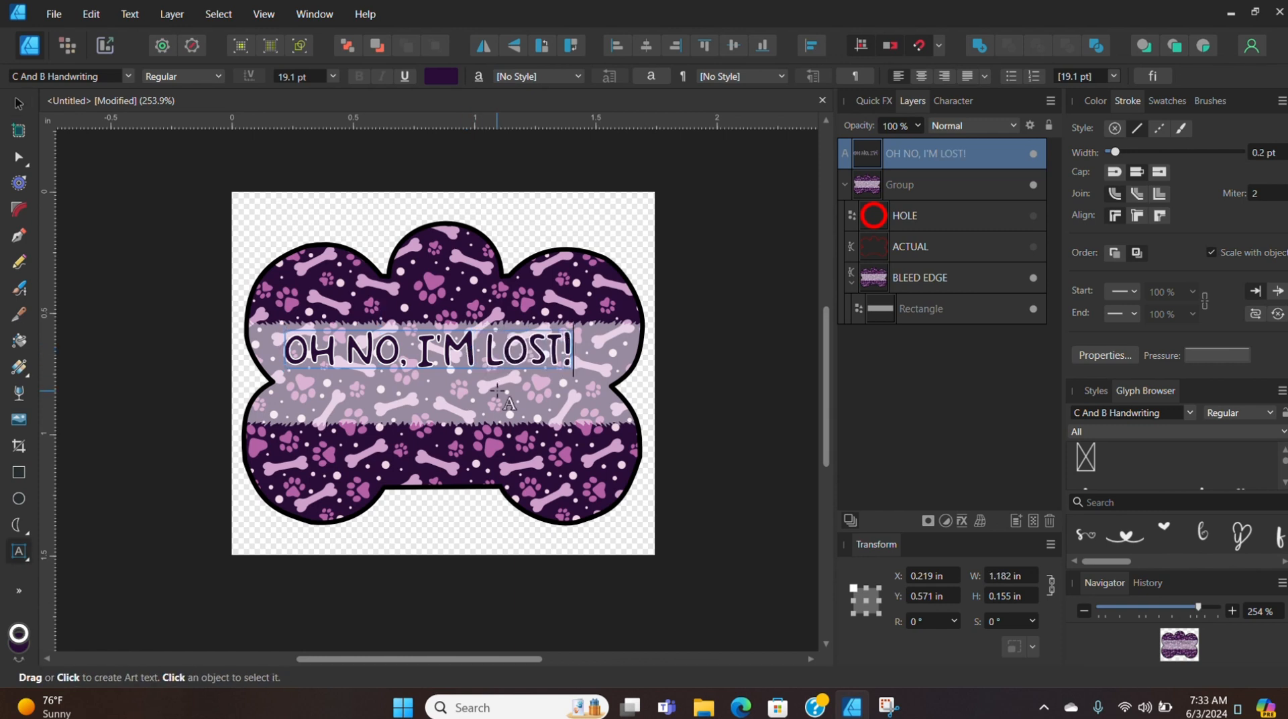
{"action": "key", "text": "Return"}
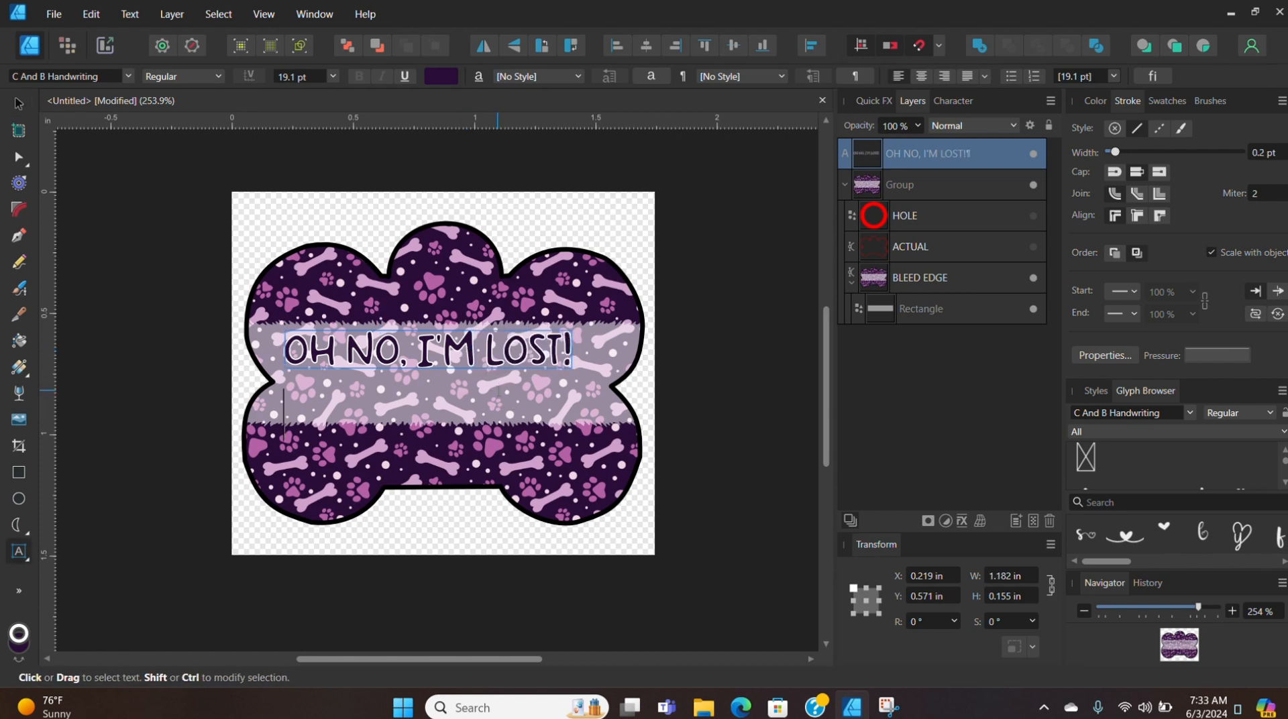
{"action": "type", "text": "("}
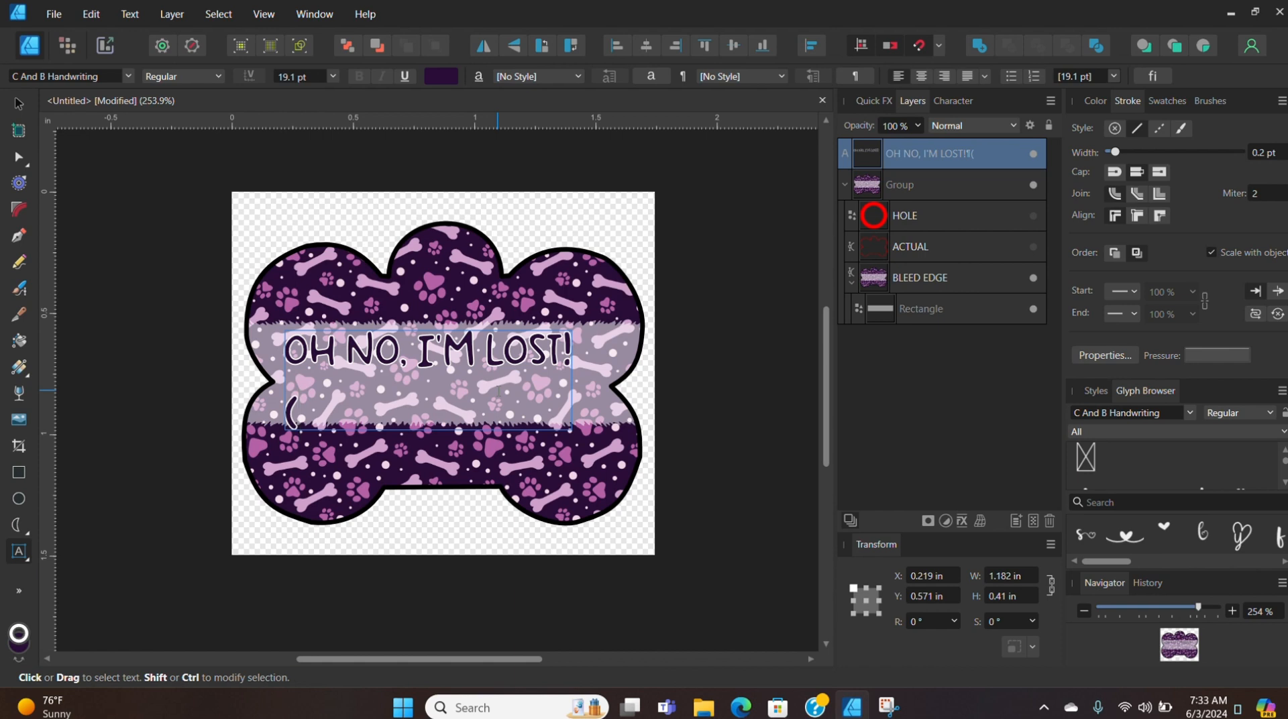
{"action": "type", "text": "123) 456-7"}
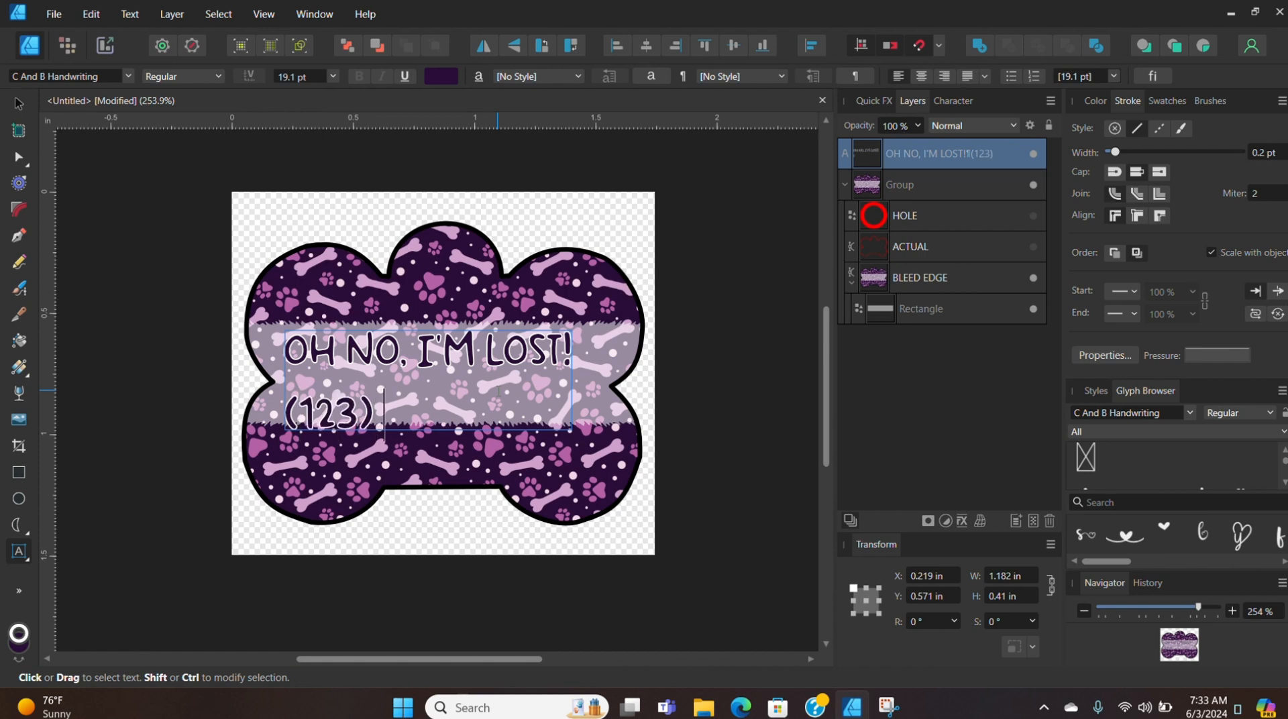
{"action": "type", "text": "890"}
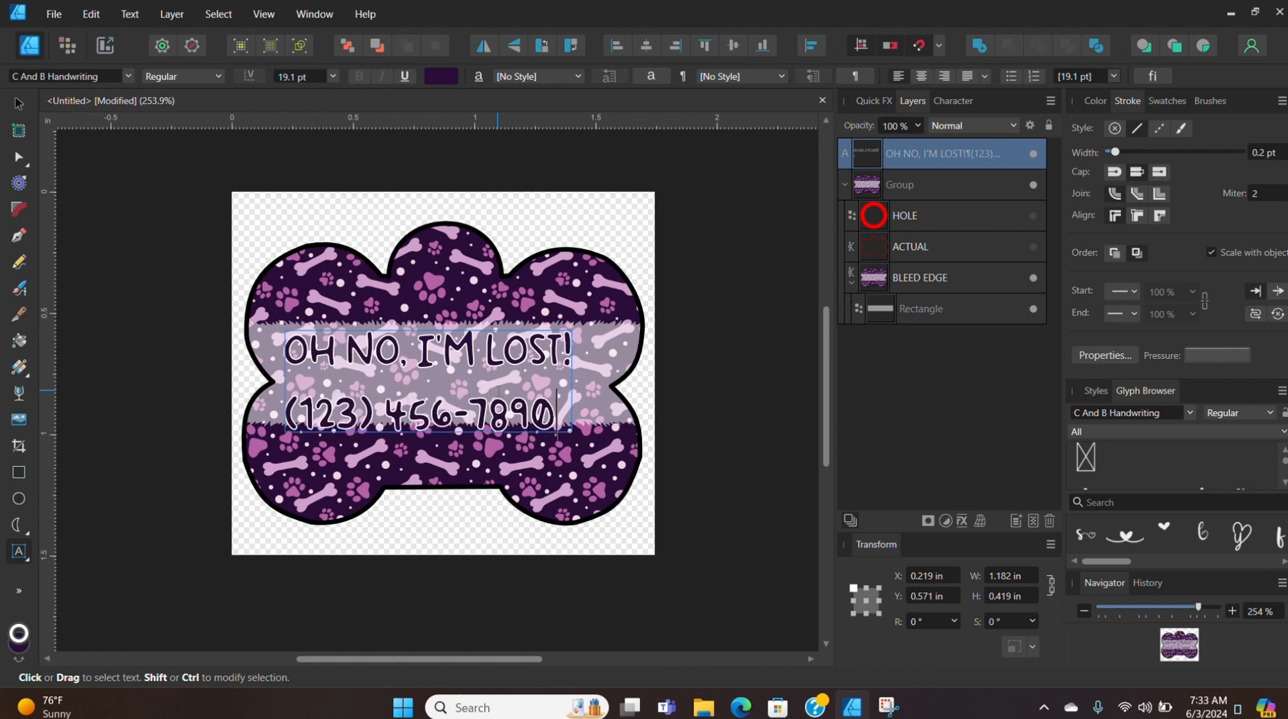
{"action": "key", "text": "Escape"}
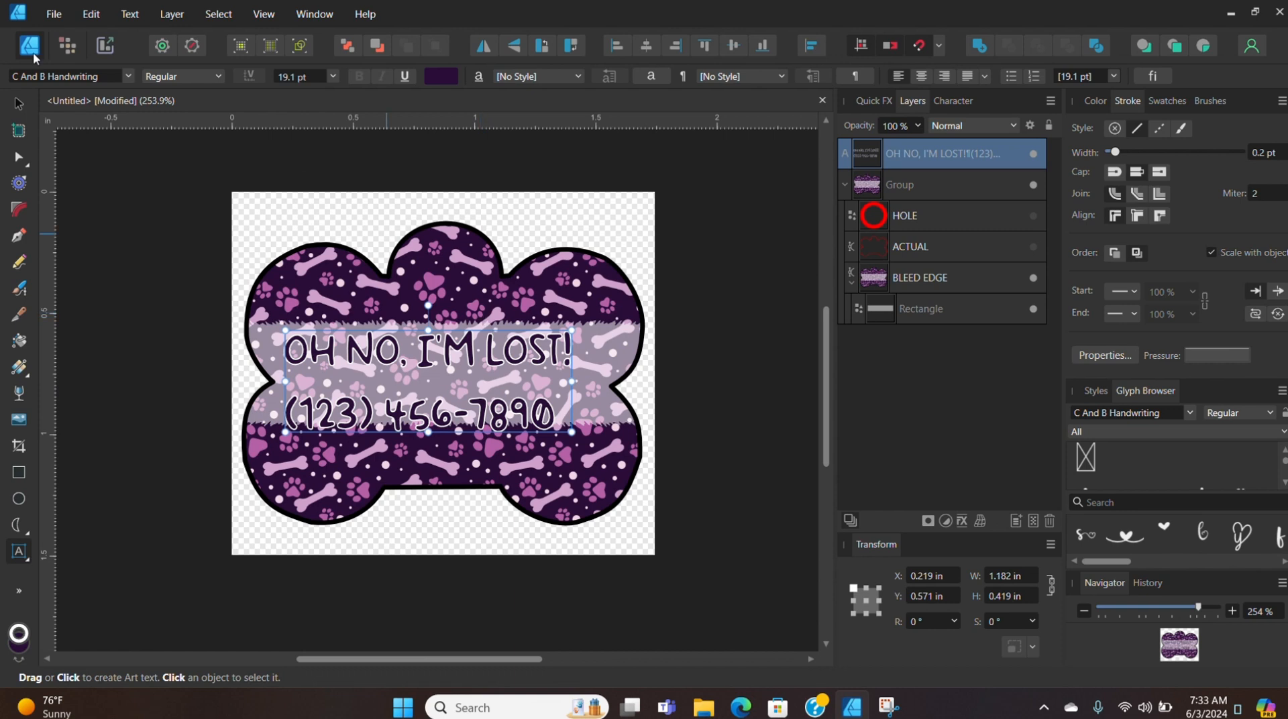
Step: Centre-align the two-line text and tighten its leading to 14 pt
{"action": "left_click", "coordinate": [19, 104]}
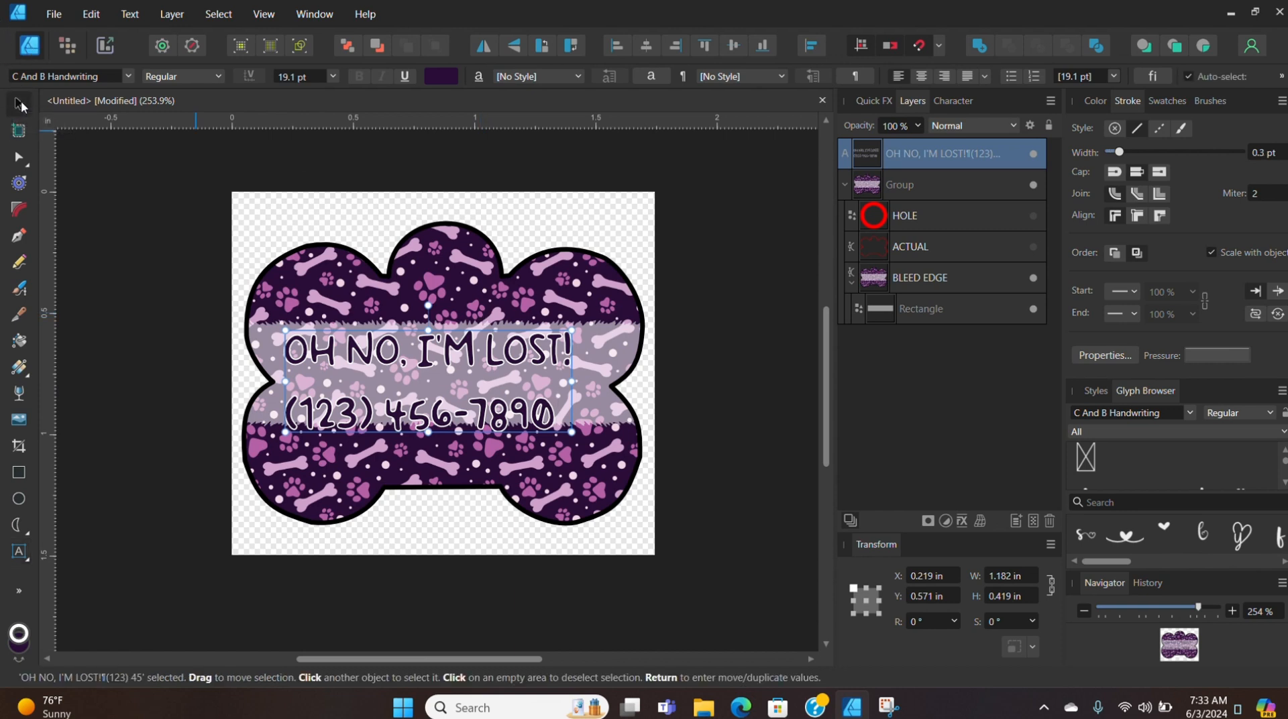
{"action": "left_click", "coordinate": [921, 78]}
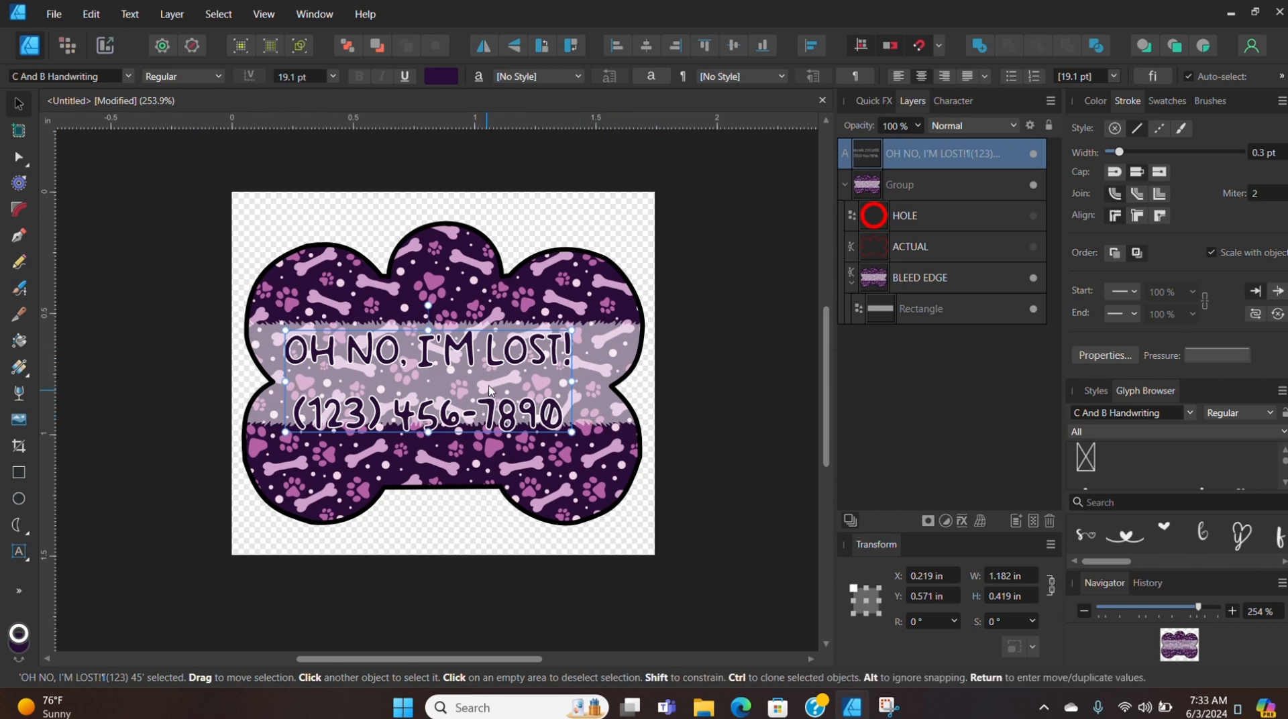
{"action": "left_click", "coordinate": [952, 102]}
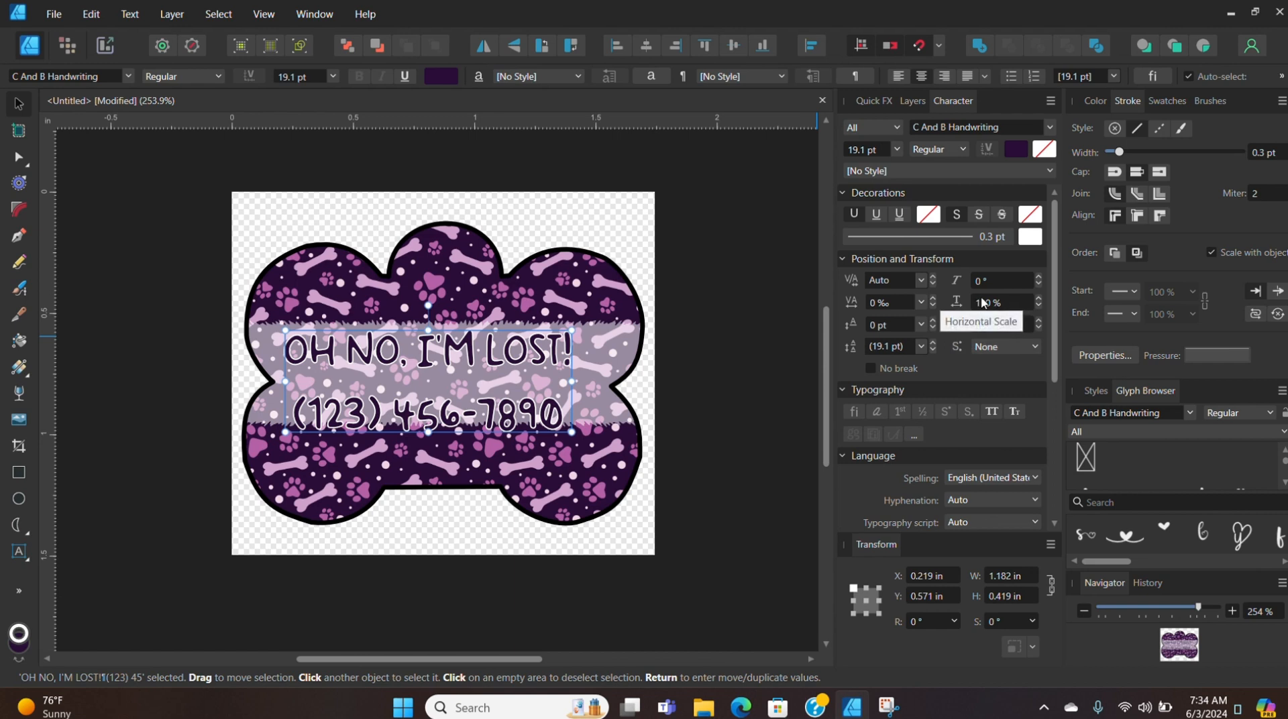
{"action": "left_click", "coordinate": [933, 351]}
{"action": "left_click", "coordinate": [933, 352]}
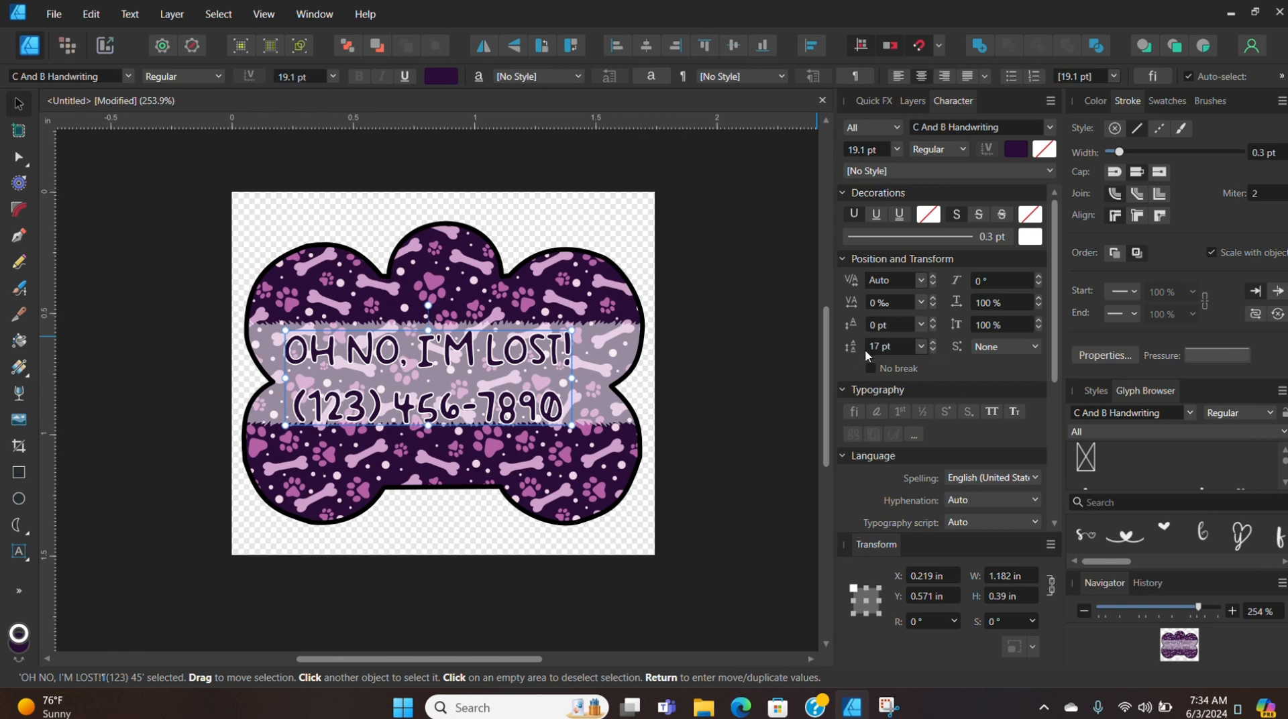
{"action": "left_click", "coordinate": [933, 350]}
{"action": "left_click", "coordinate": [934, 350]}
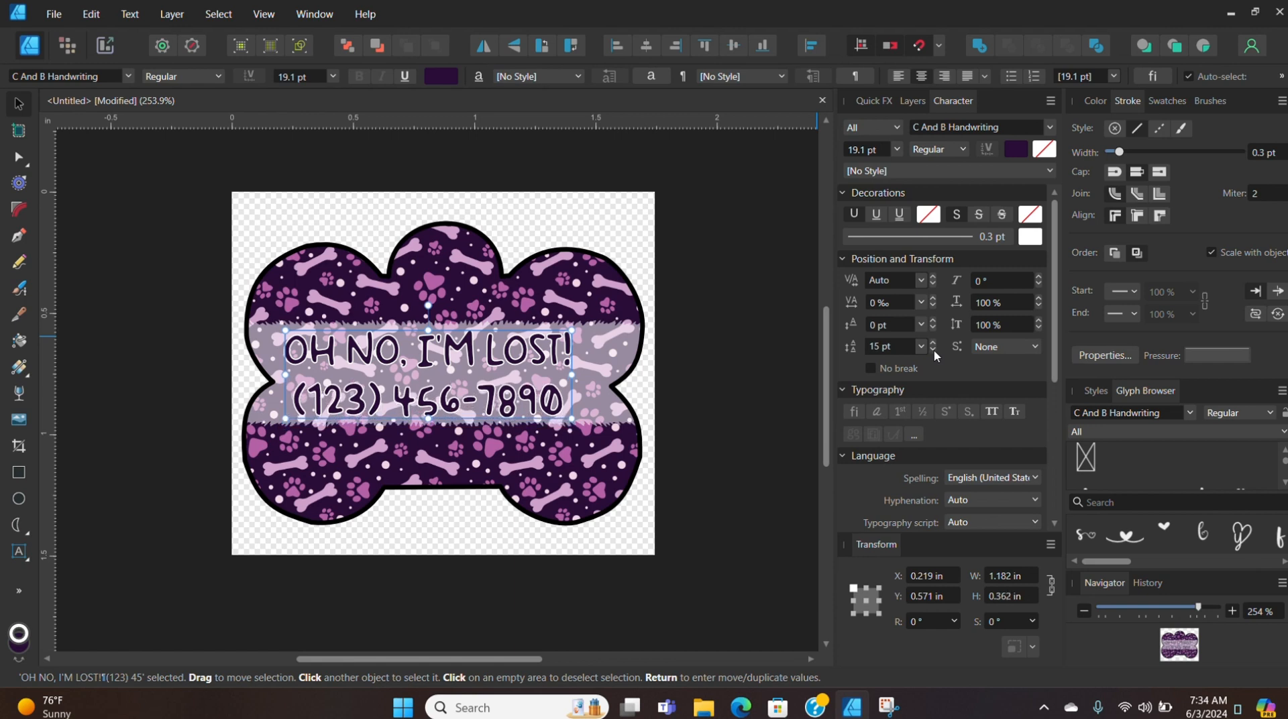
{"action": "left_click", "coordinate": [933, 351]}
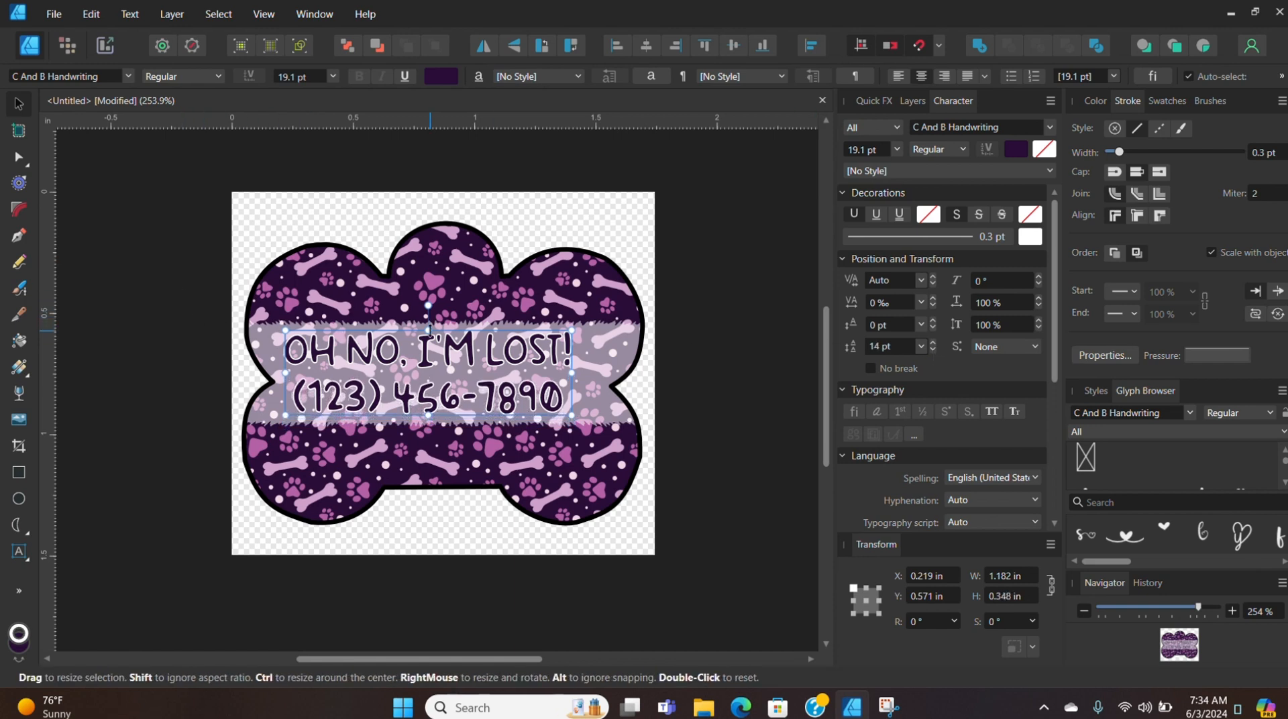
Step: Show the ACTUAL outline and shift the two-line text to the middle of the translucent band within it
{"action": "left_click", "coordinate": [913, 100]}
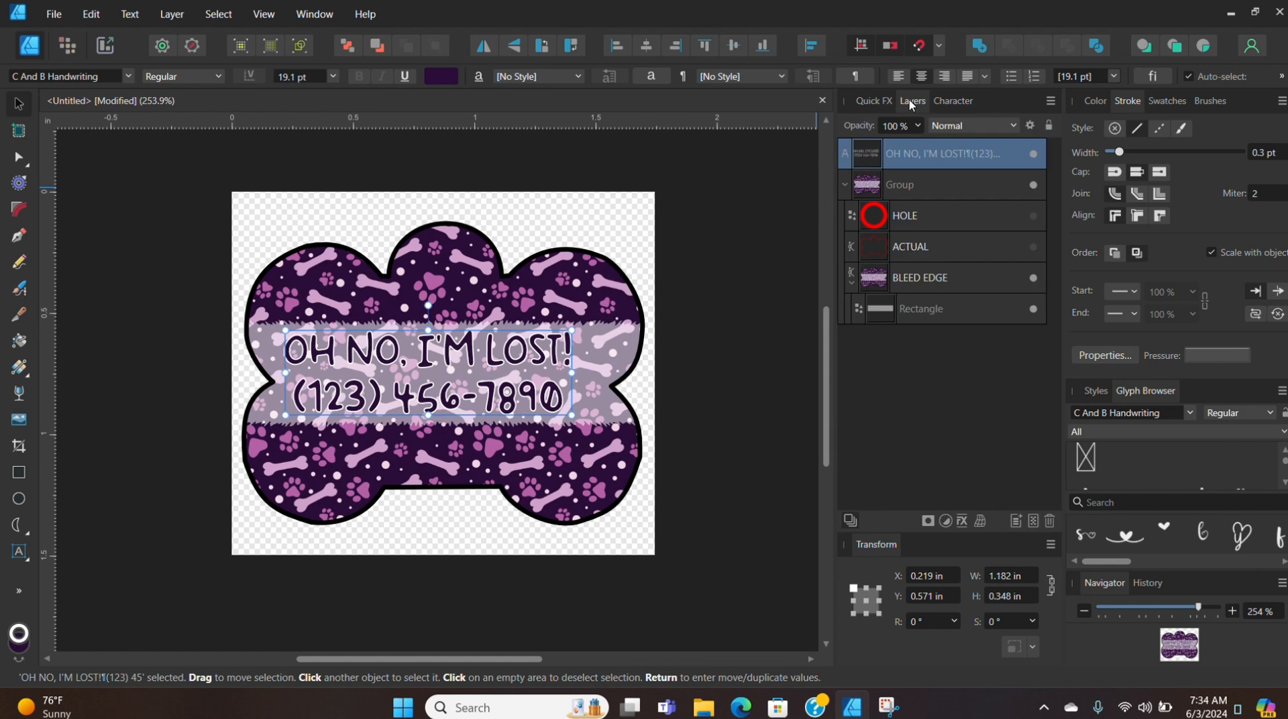
{"action": "left_click", "coordinate": [1032, 247]}
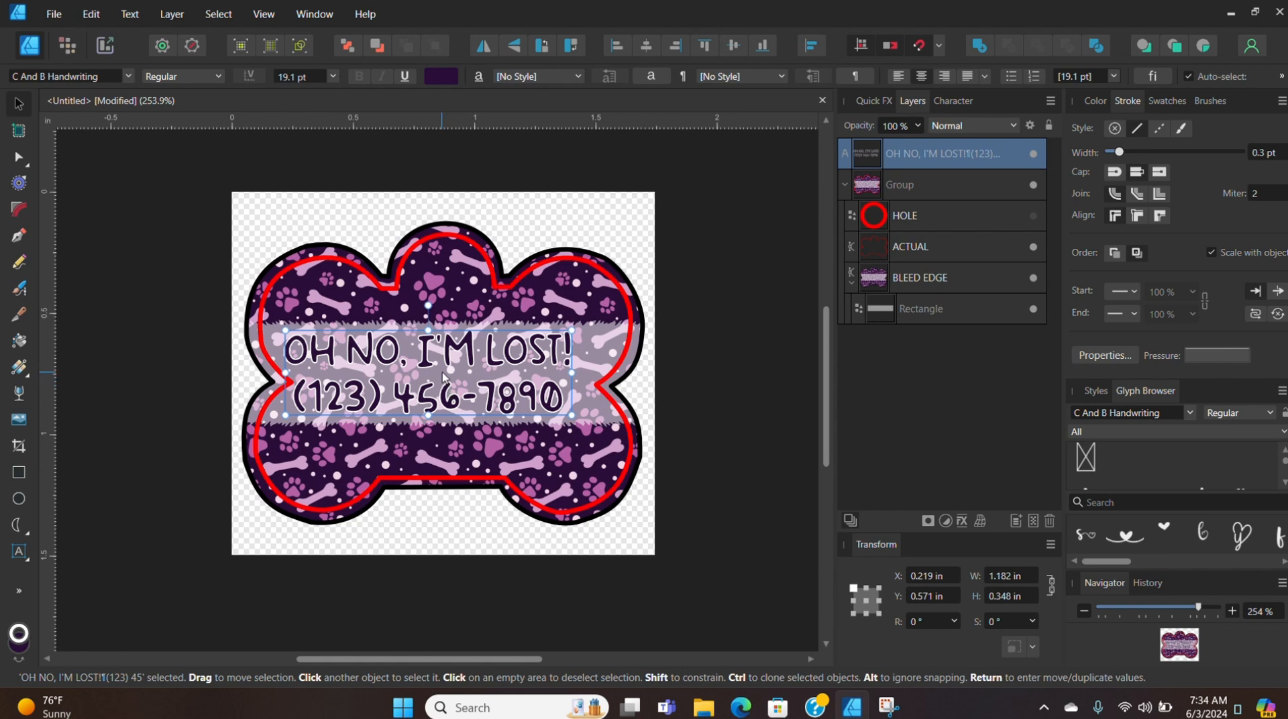
{"action": "left_click_drag", "start_coordinate": [444, 378], "coordinate": [460, 378]}
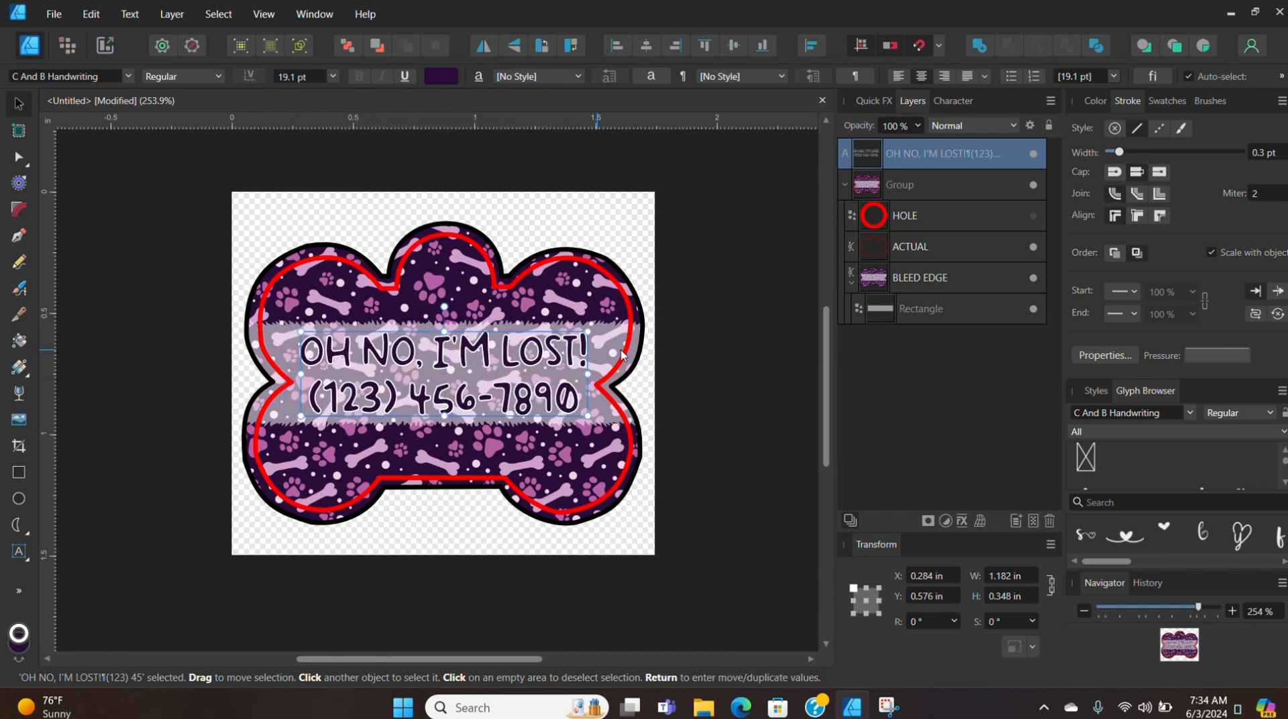
{"action": "left_click", "coordinate": [693, 361]}
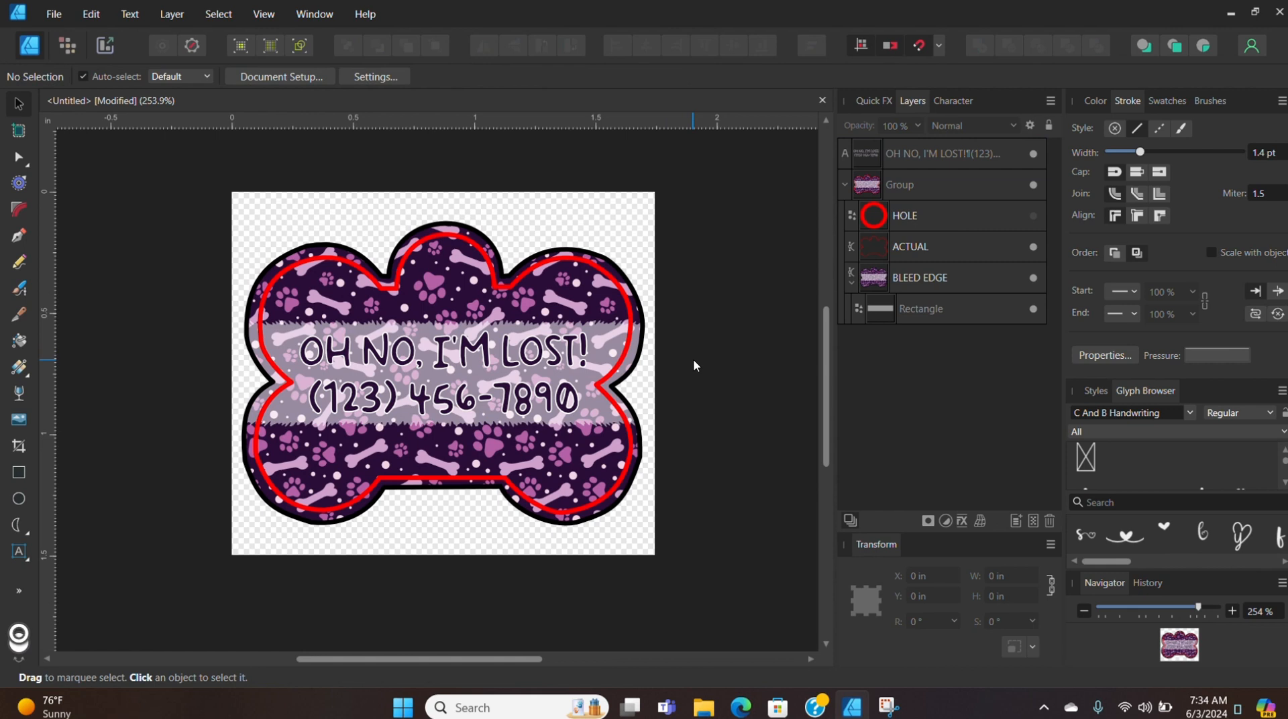
Step: Shrink the two-line text to about 1.1 in wide and centre it on the tag inside the ACTUAL outline
{"action": "left_click", "coordinate": [481, 358]}
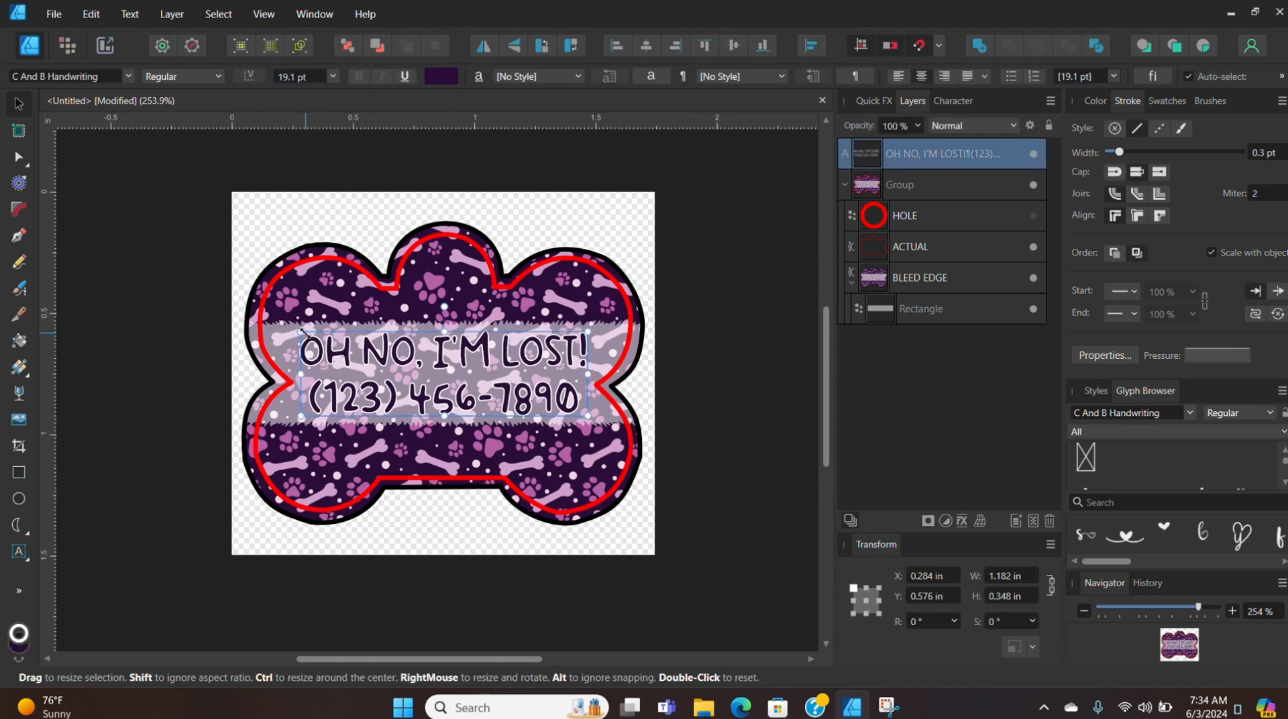
{"action": "left_click_drag", "start_coordinate": [302, 331], "coordinate": [322, 338]}
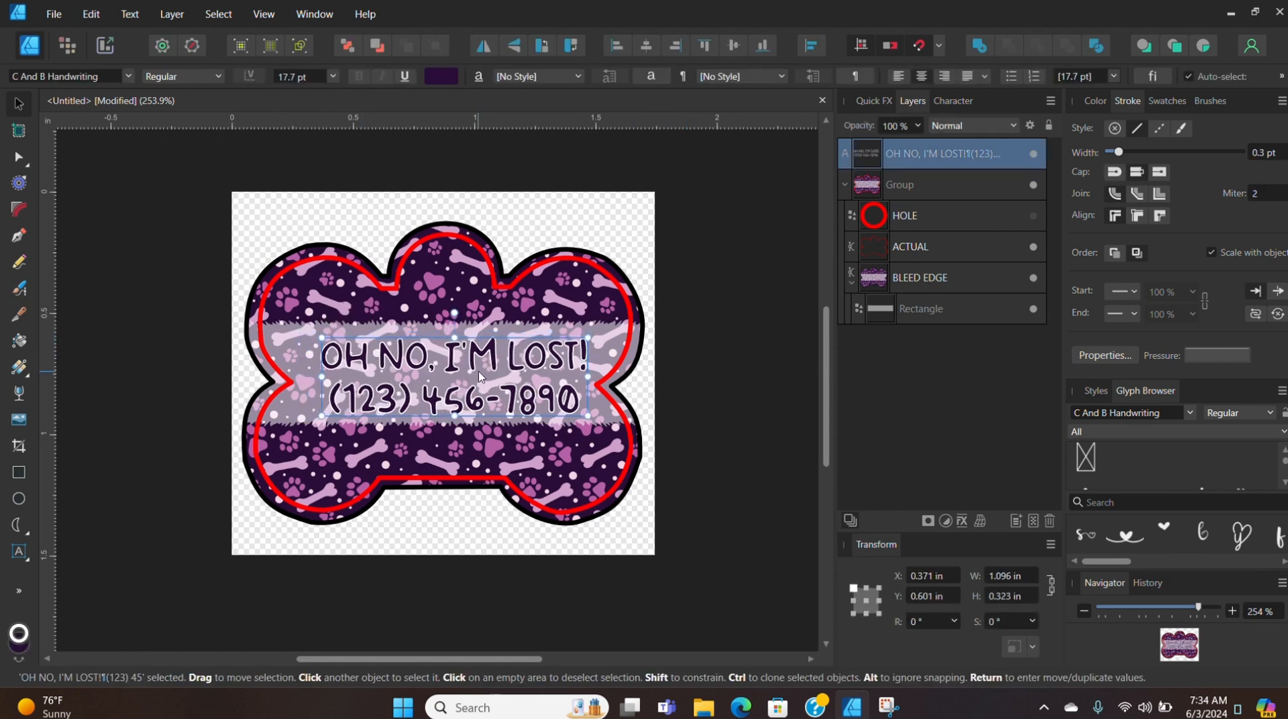
{"action": "left_click_drag", "start_coordinate": [480, 376], "coordinate": [475, 367]}
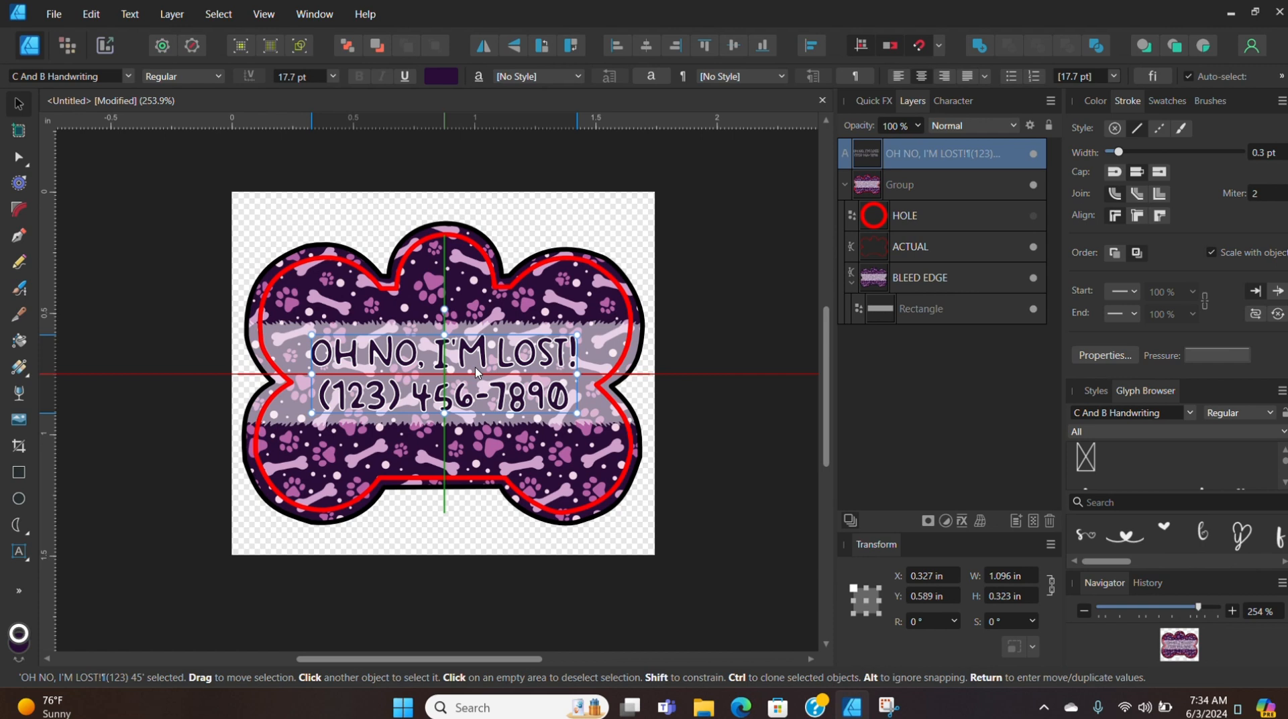
{"action": "left_click", "coordinate": [699, 371]}
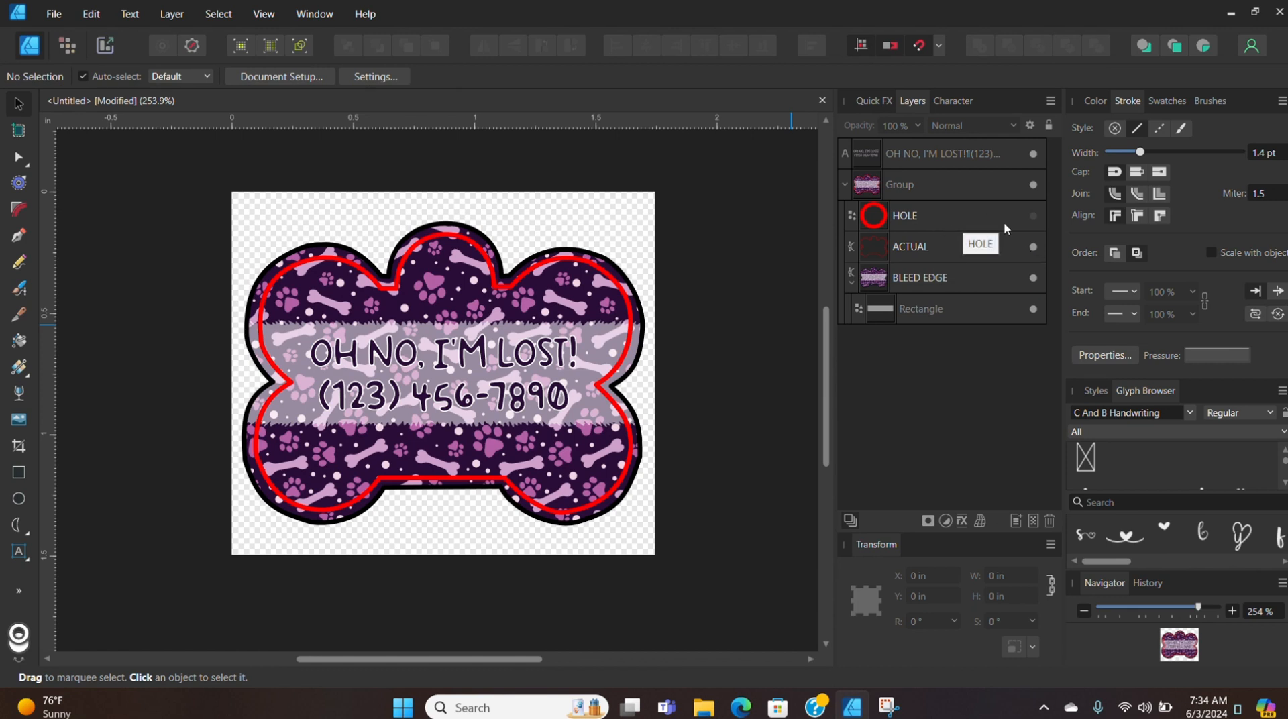
Step: Hide the ACTUAL outline and export all the tag artwork as a selection-only PNG named PEARL DOG TAG BACK on the Desktop
{"action": "left_click", "coordinate": [1033, 247]}
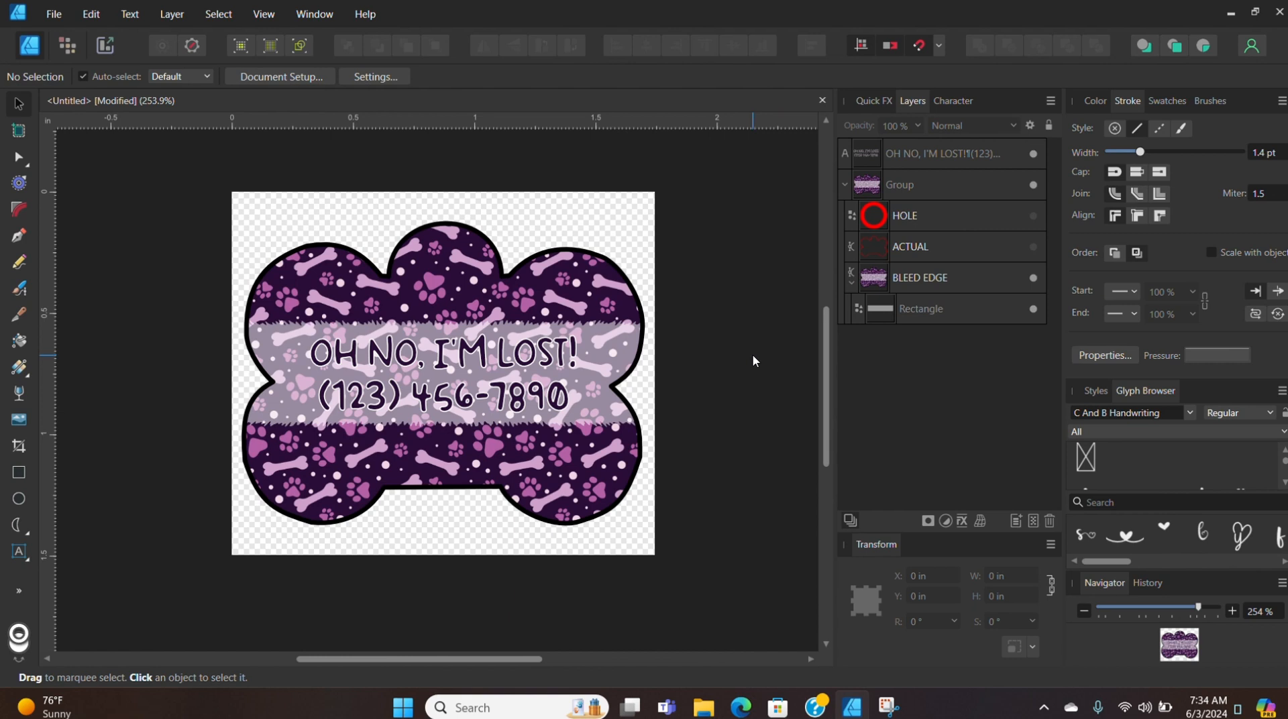
{"action": "key", "text": "ctrl+a"}
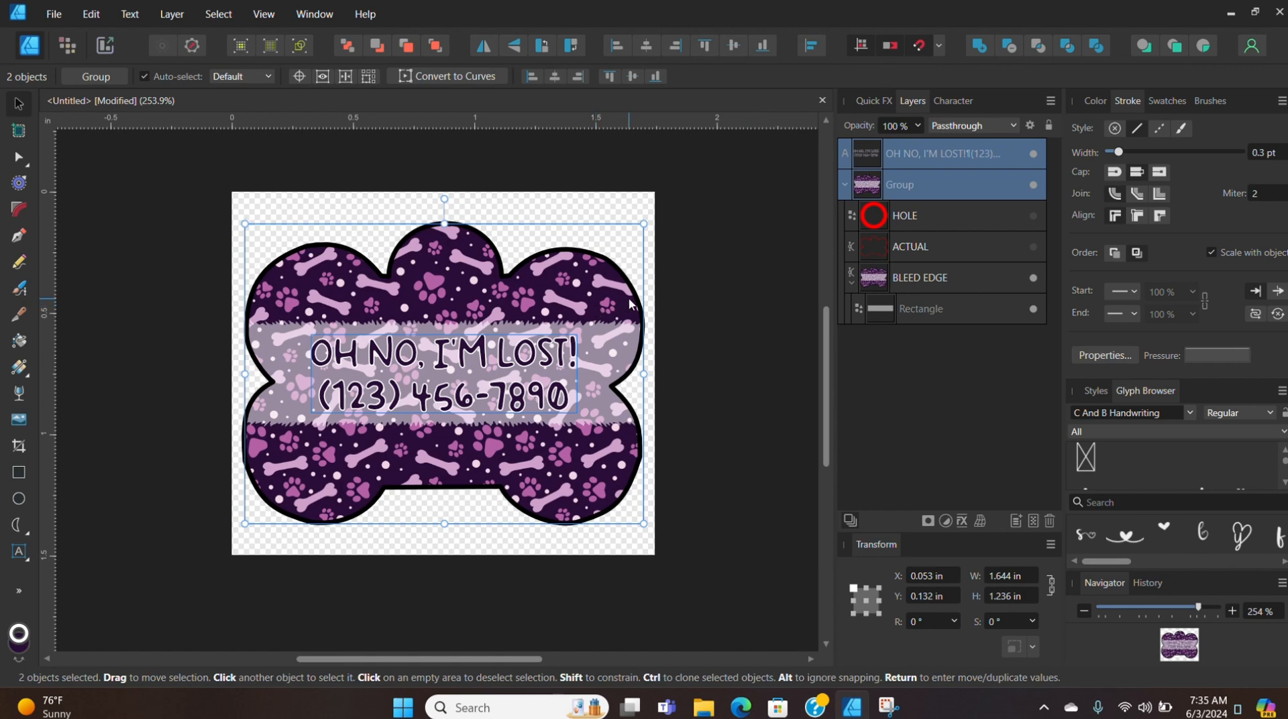
{"action": "key", "text": "ctrl+alt+shift+w"}
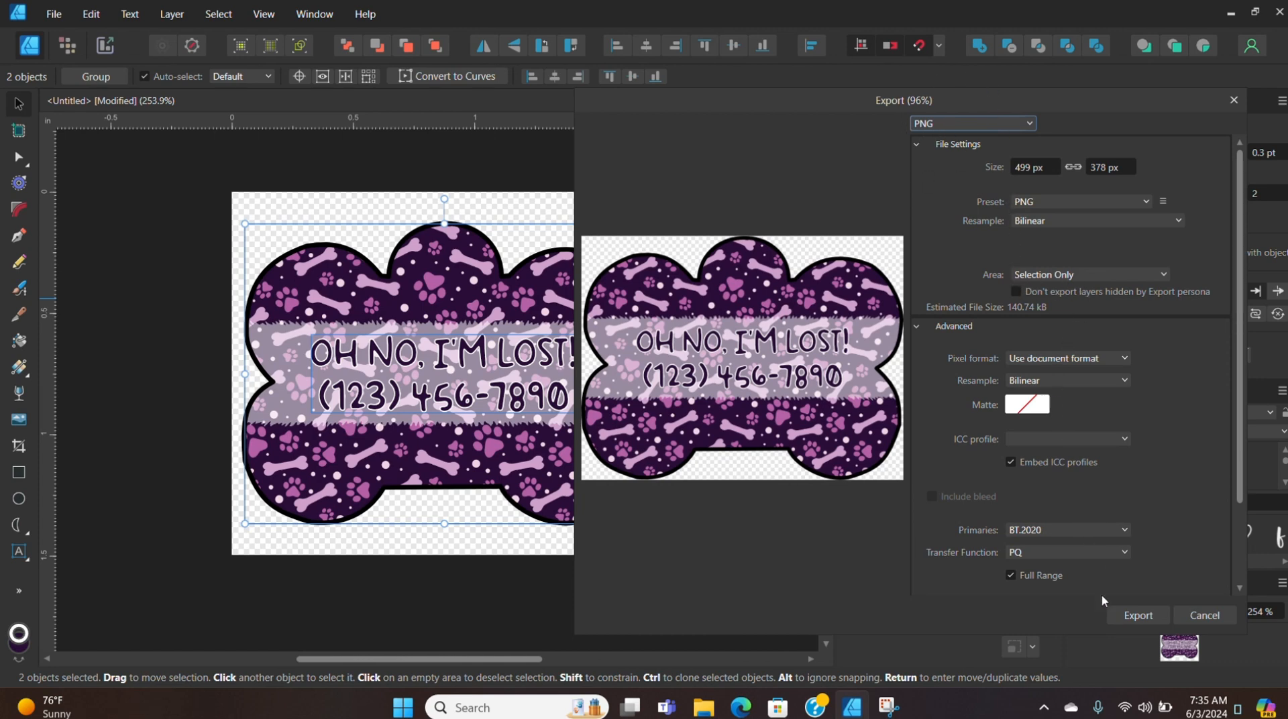
{"action": "left_click", "coordinate": [1138, 615]}
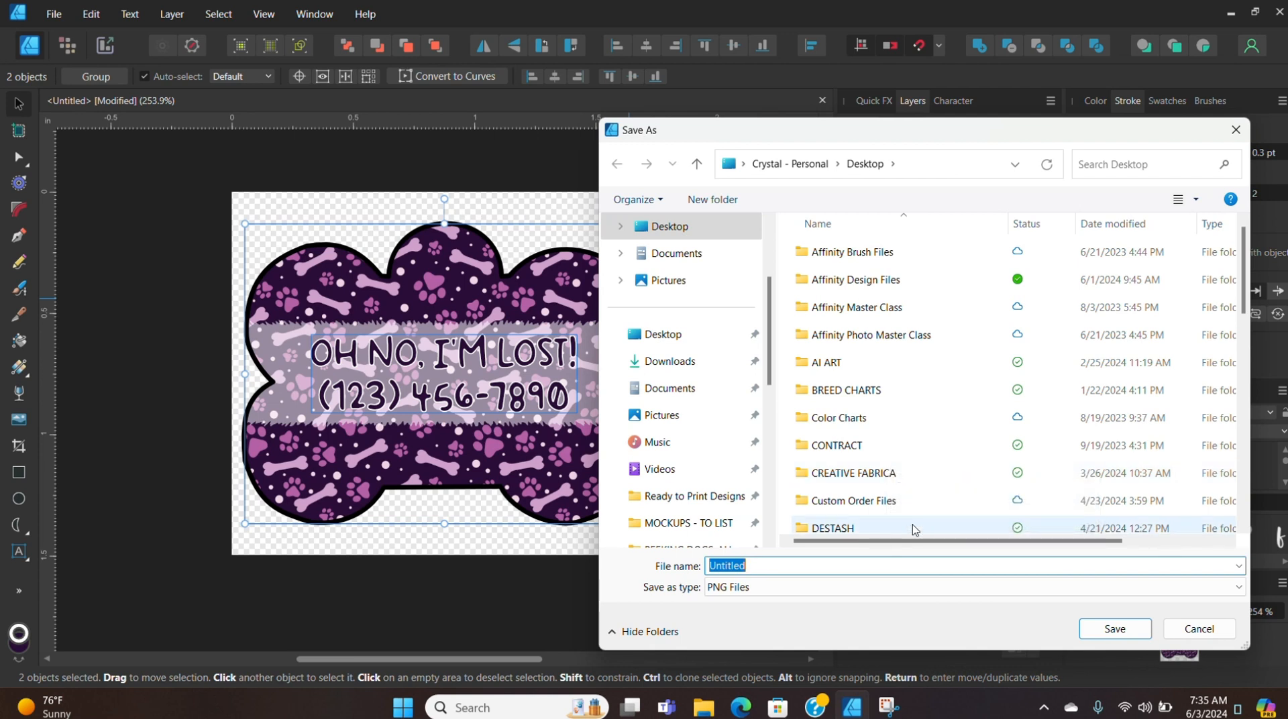
{"action": "type", "text": "PEARL DOGT"}
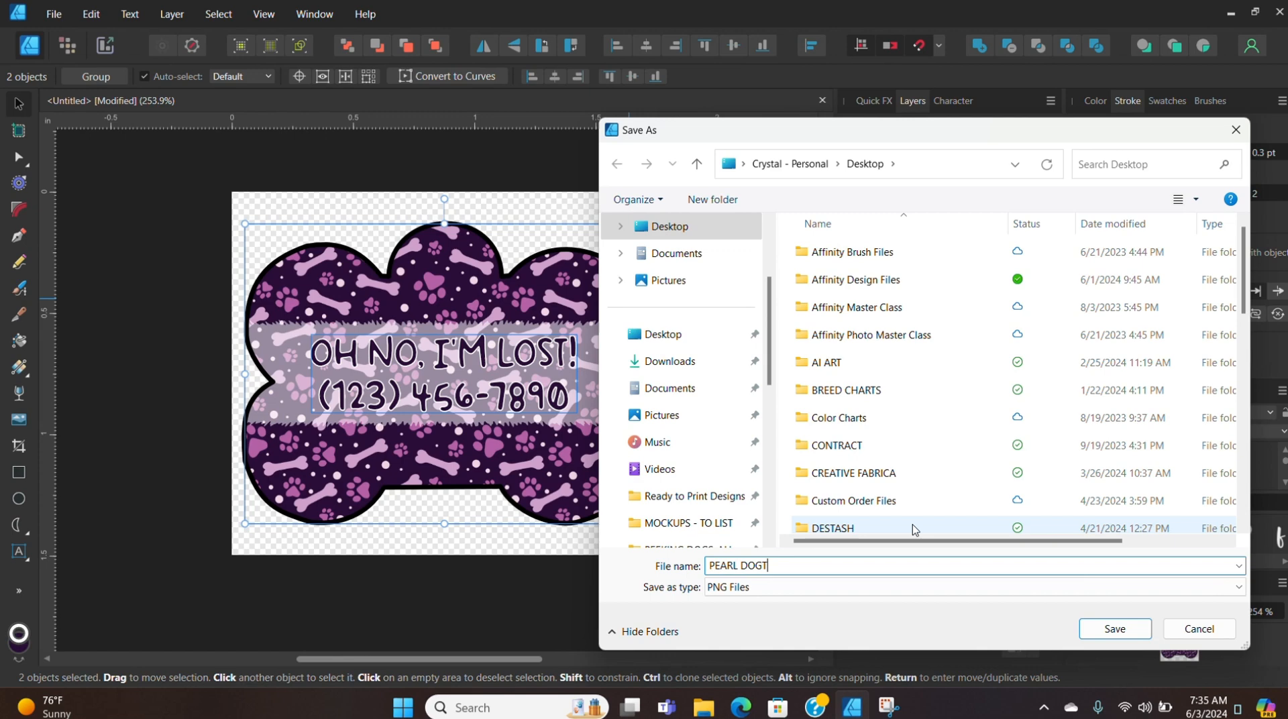
{"action": "key", "text": "BackSpace"}
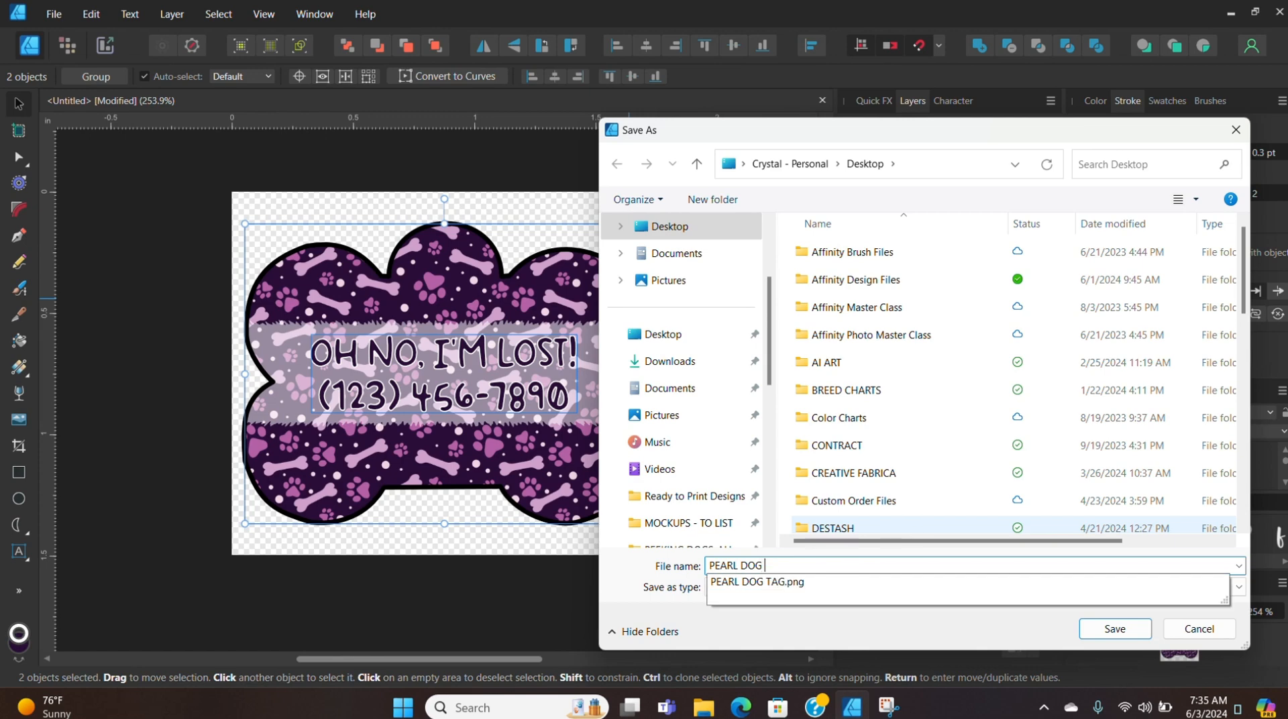
{"action": "type", "text": "TAG BACK"}
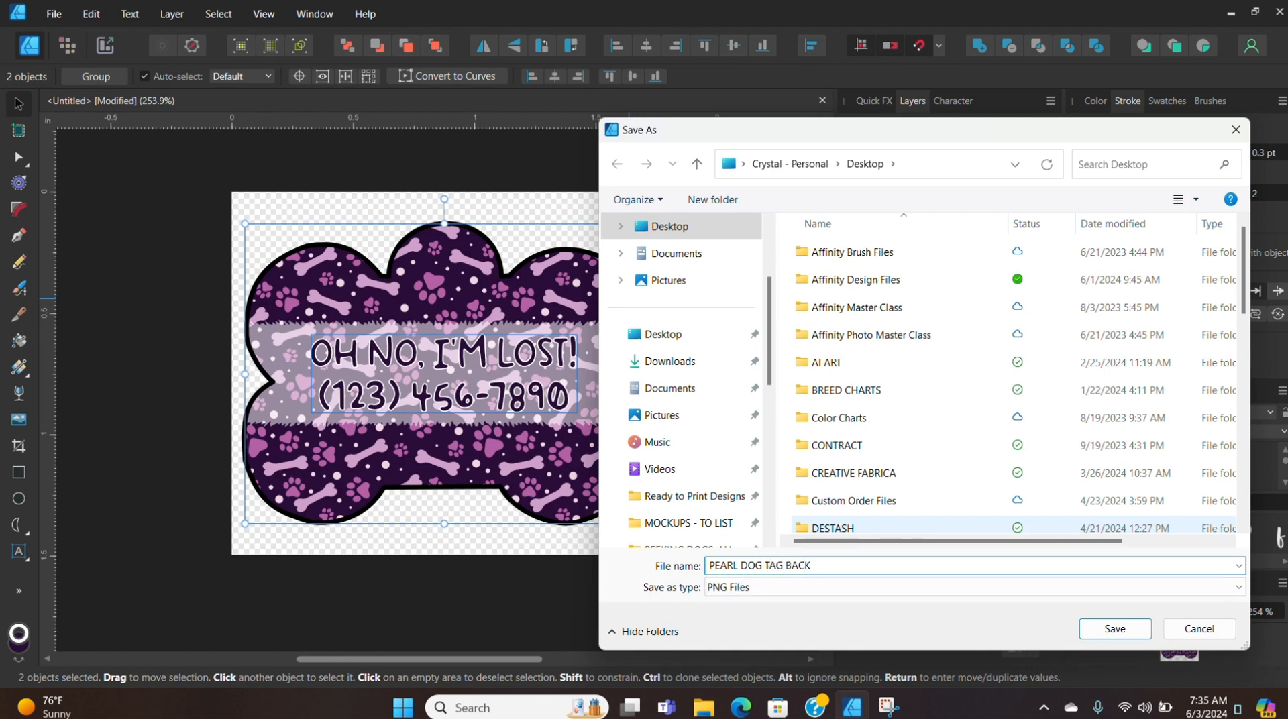
{"action": "key", "text": "Return"}
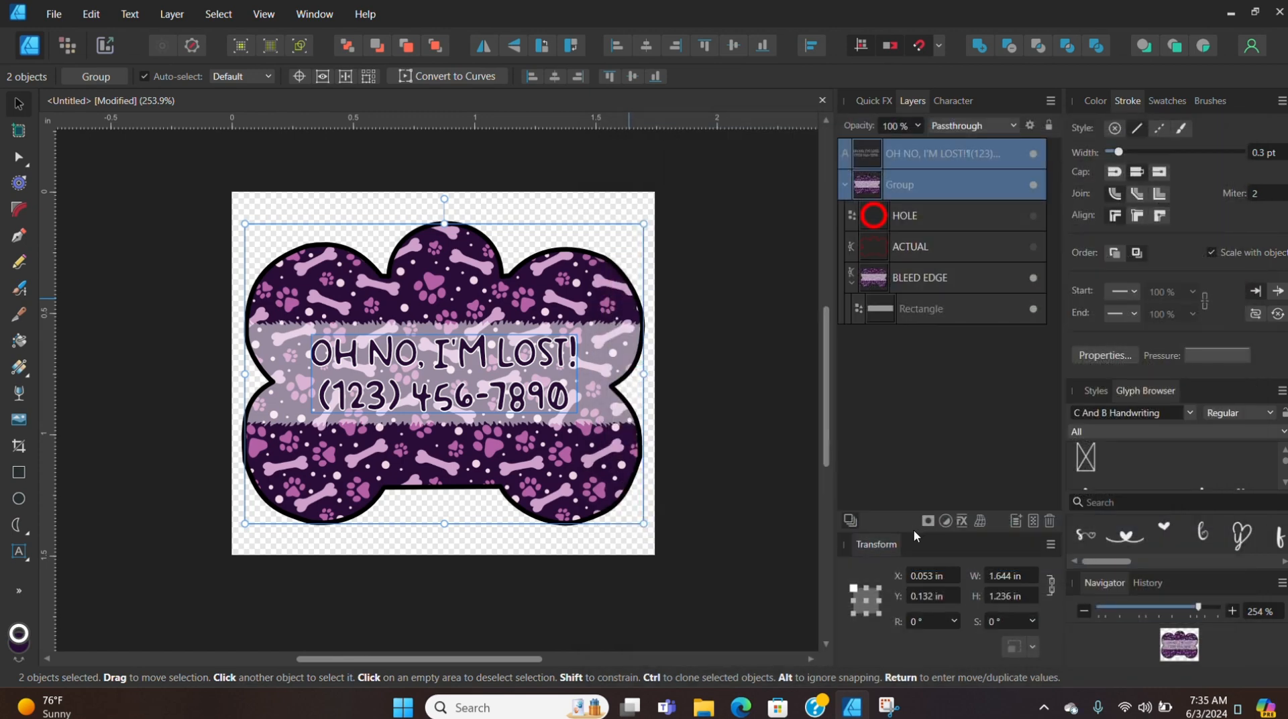
{"action": "left_click", "coordinate": [764, 534]}
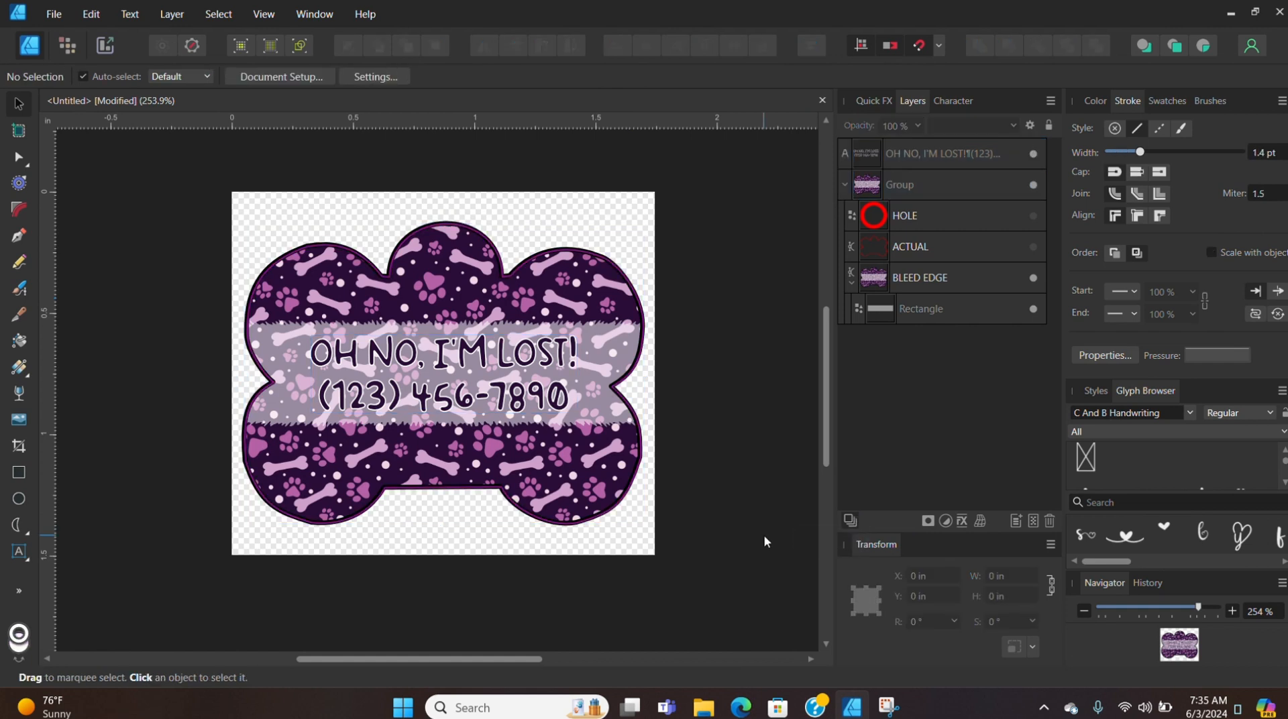
Step: Close the tag document without saving and create an 8.5 x 11 in document from the Letter-PRINT preset at 300 DPI
{"action": "left_click", "coordinate": [821, 100]}
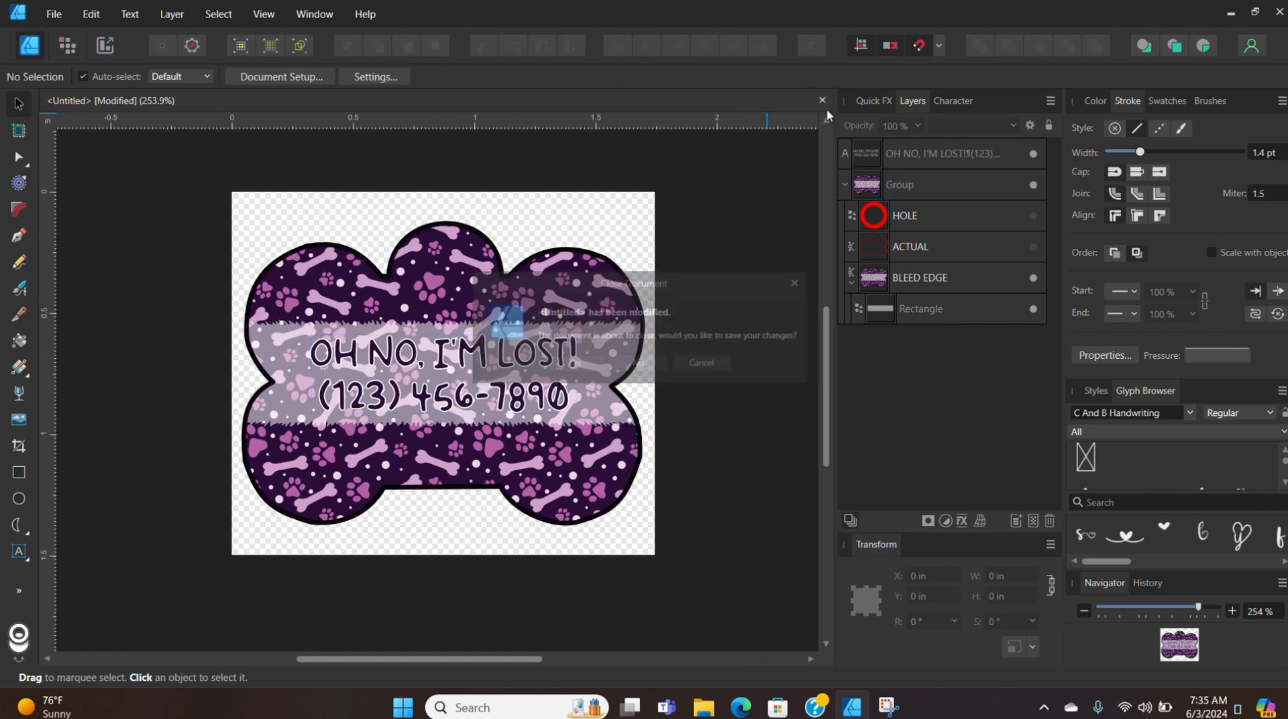
{"action": "left_click", "coordinate": [646, 370]}
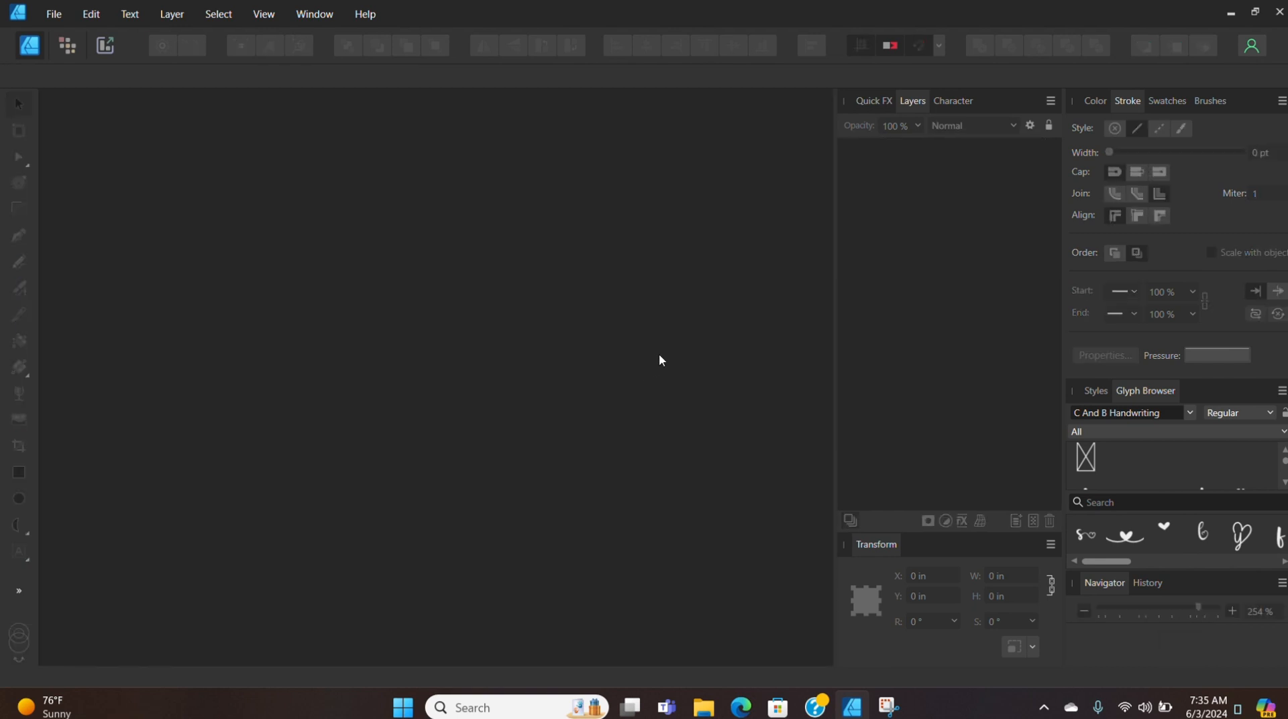
{"action": "key", "text": "ctrl+n"}
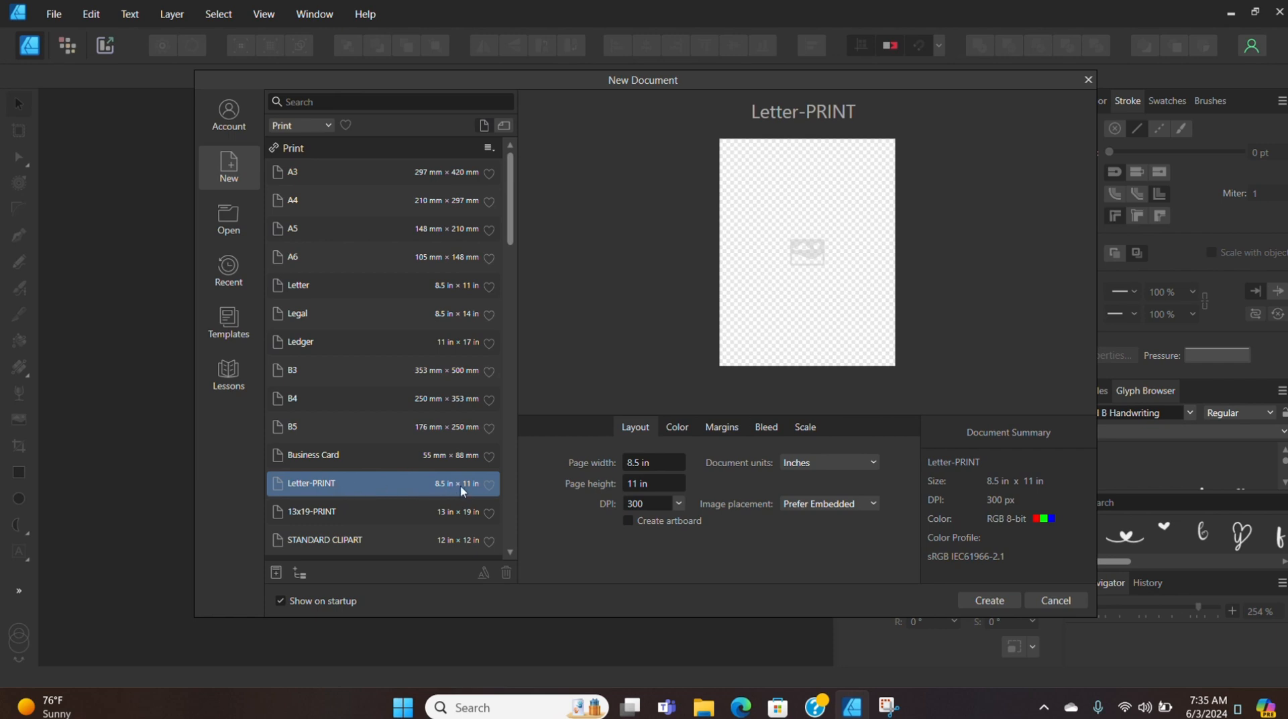
{"action": "left_click", "coordinate": [677, 504]}
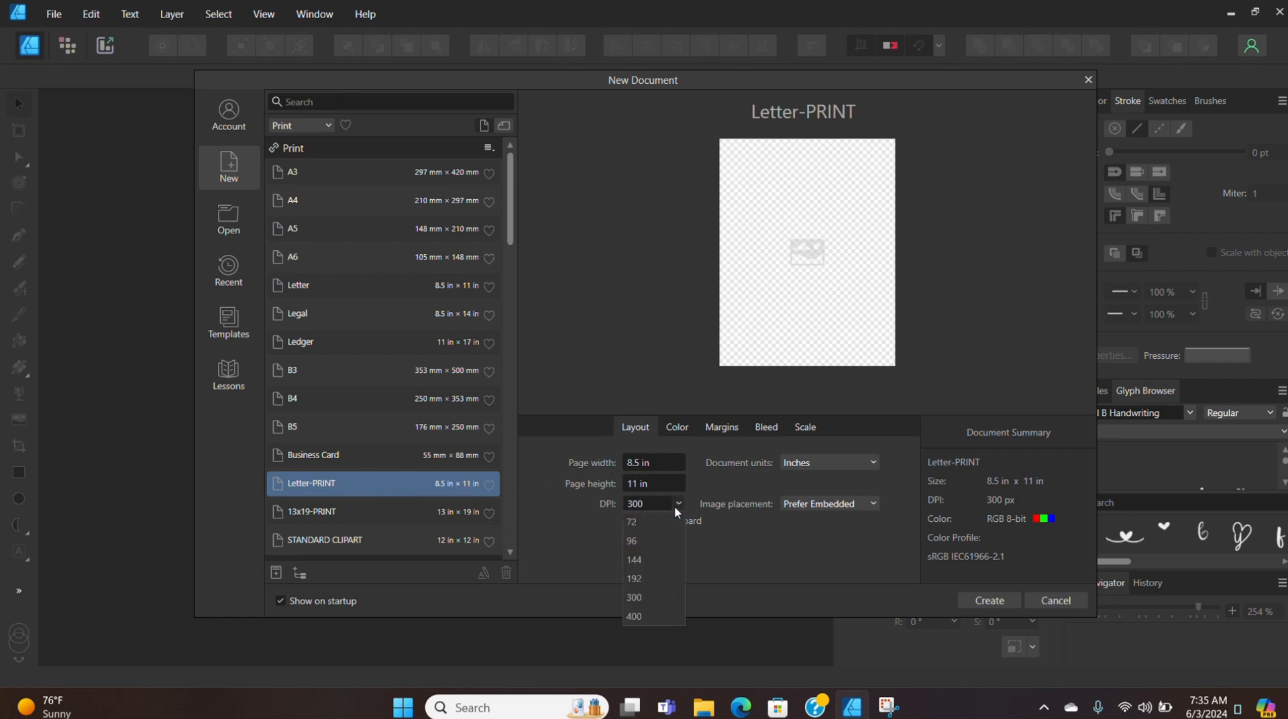
{"action": "left_click", "coordinate": [659, 599]}
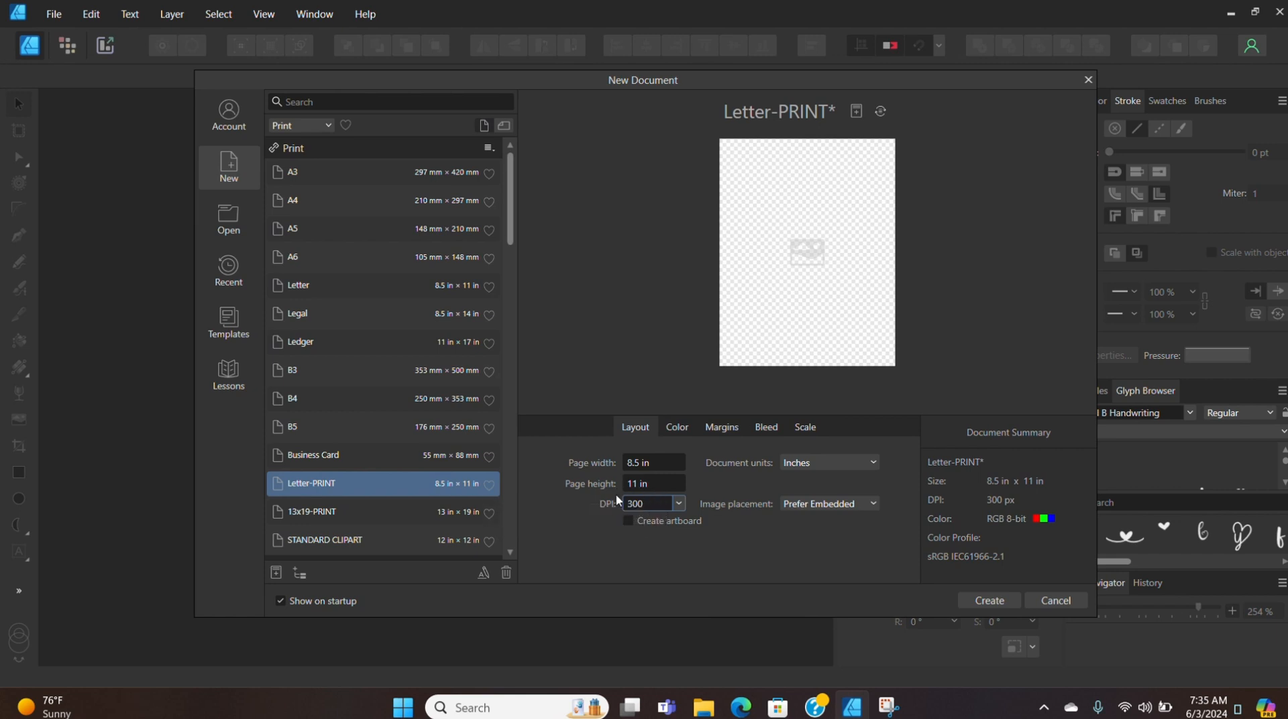
{"action": "left_click", "coordinate": [979, 601]}
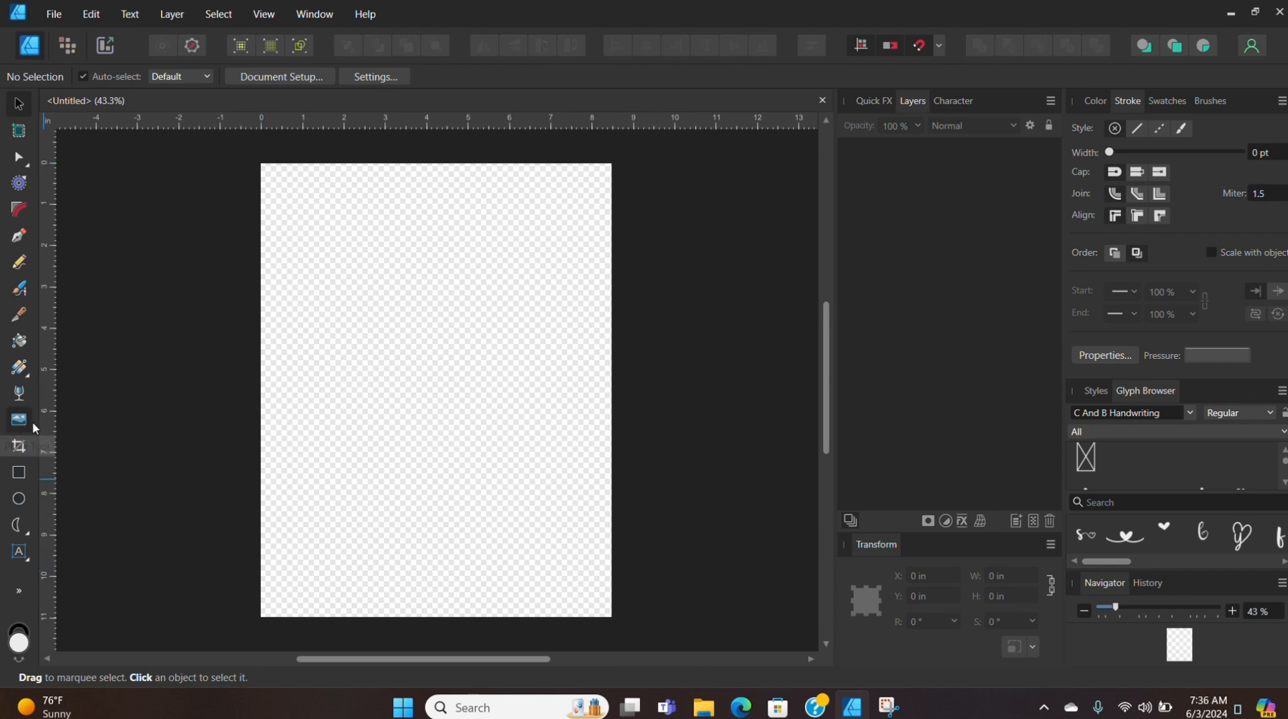
Step: Place PEARL DOG TAG BACK from the Desktop at default size near the page's upper-left corner, about 1.04 in across and 1.41 in down
{"action": "key", "text": "ctrl+o"}
{"action": "scroll", "coordinate": [918, 419], "scroll_direction": "down", "scroll_amount": 8}
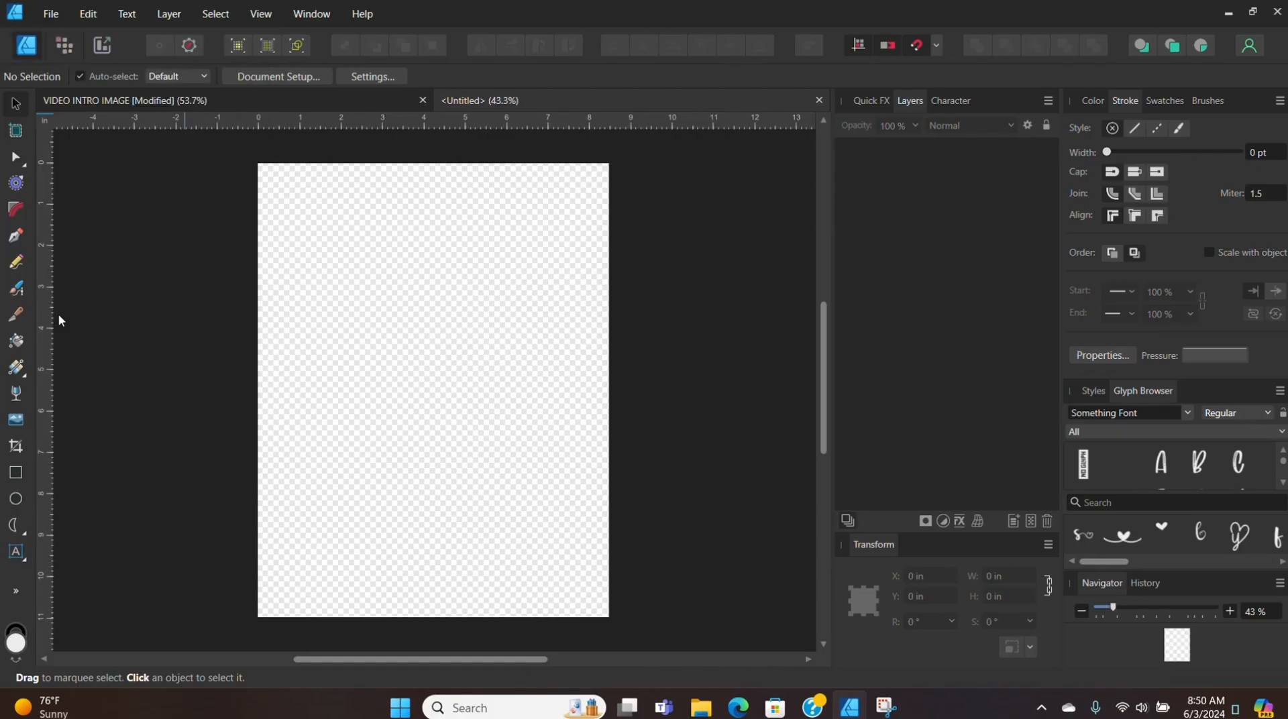
{"action": "key", "text": "ctrl+o"}
{"action": "scroll", "coordinate": [671, 312], "scroll_direction": "up", "scroll_amount": 2}
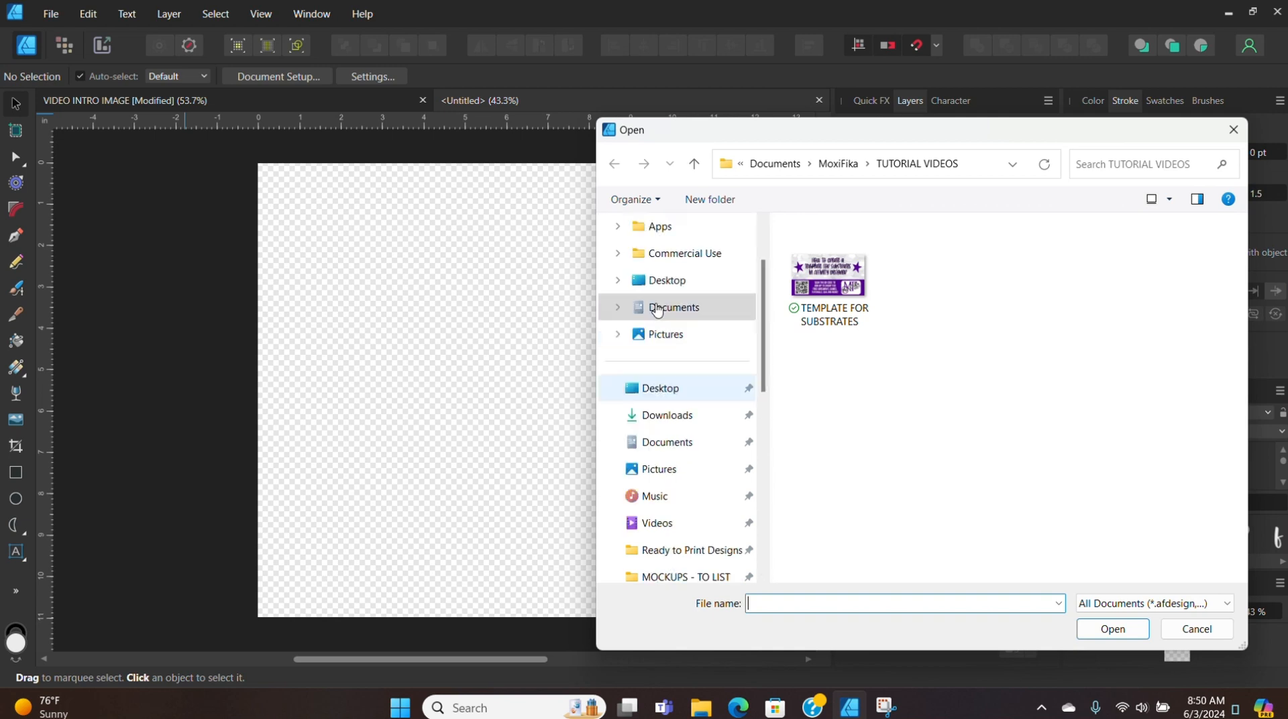
{"action": "left_click", "coordinate": [671, 309]}
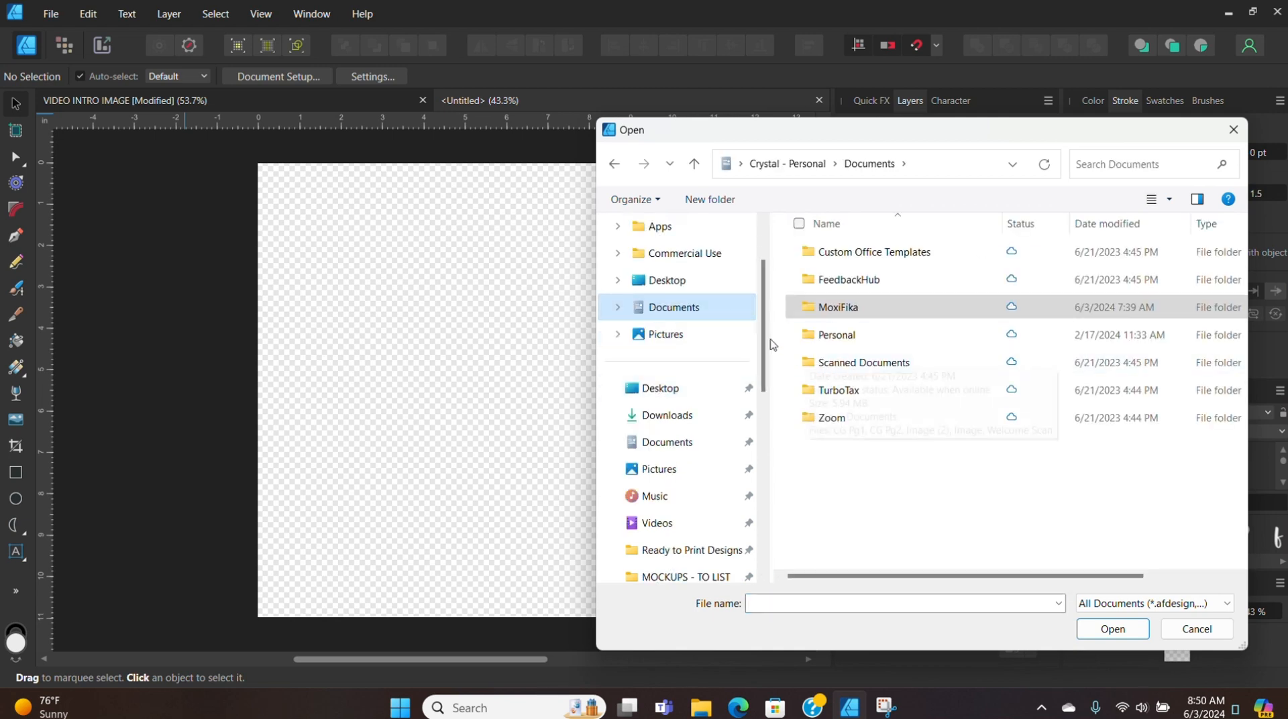
{"action": "left_click", "coordinate": [667, 282]}
{"action": "scroll", "coordinate": [917, 436], "scroll_direction": "down", "scroll_amount": 10}
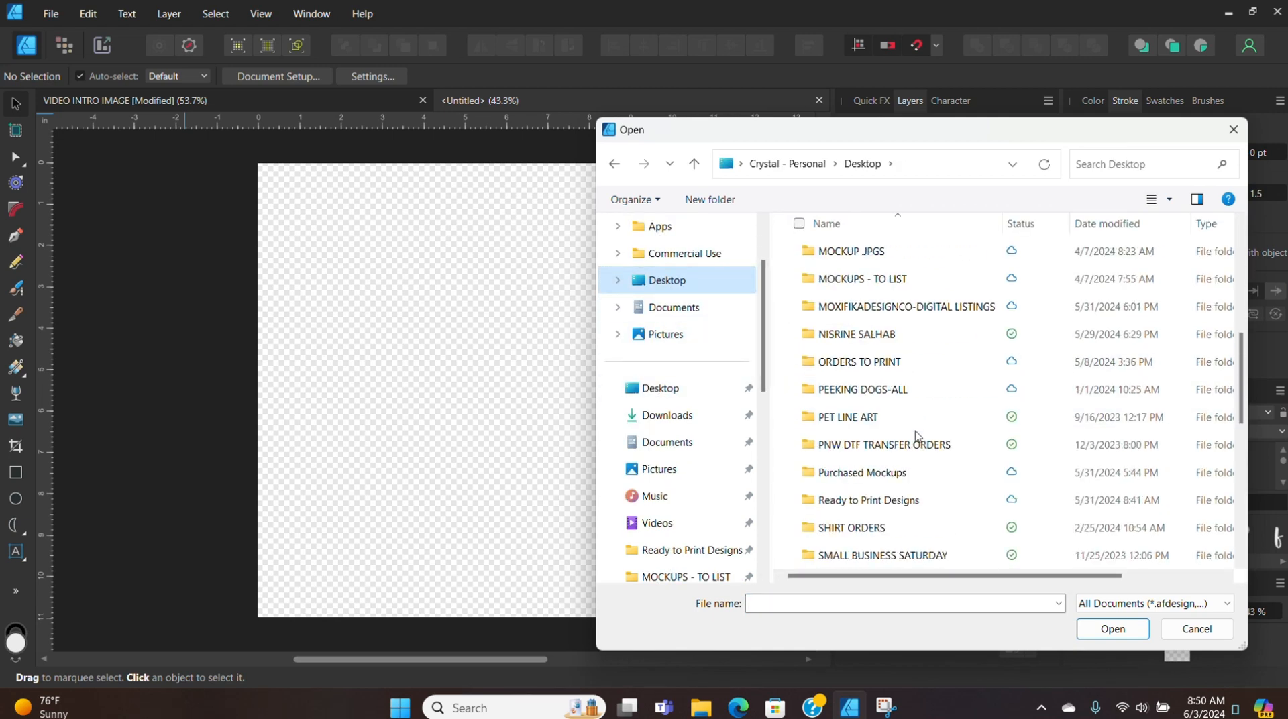
{"action": "scroll", "coordinate": [917, 436], "scroll_direction": "down", "scroll_amount": 4}
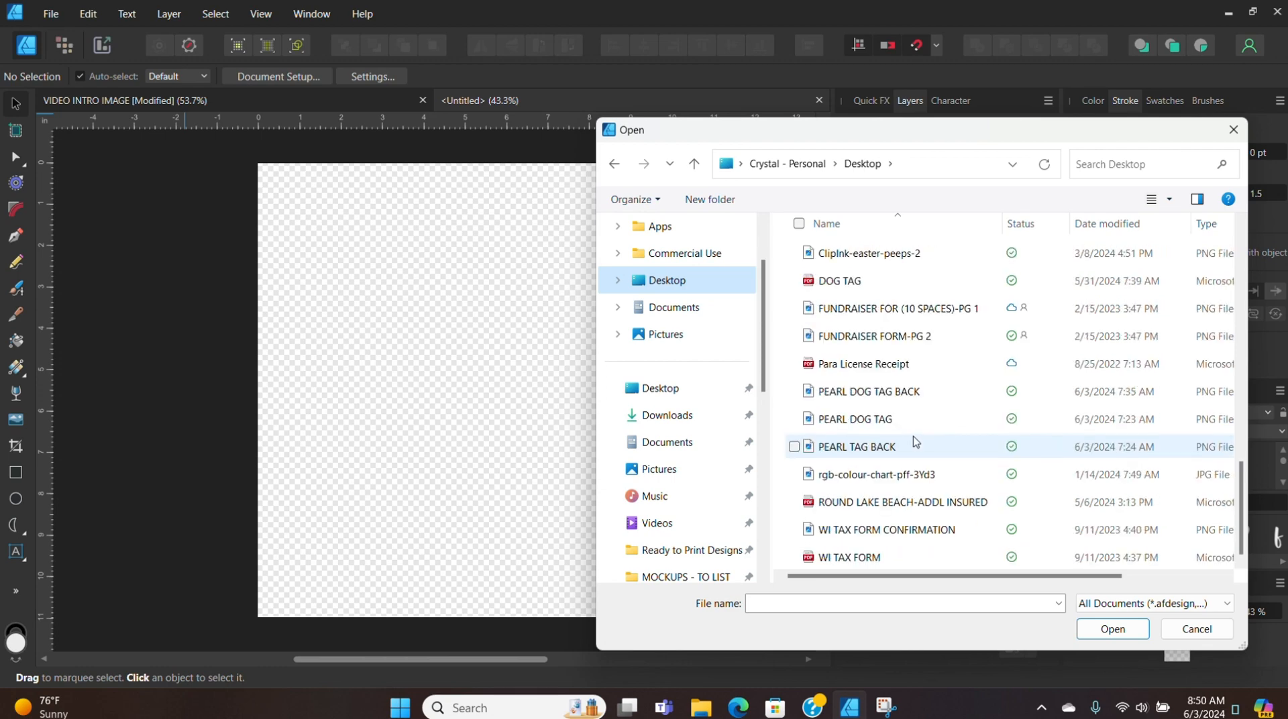
{"action": "double_click", "coordinate": [866, 392]}
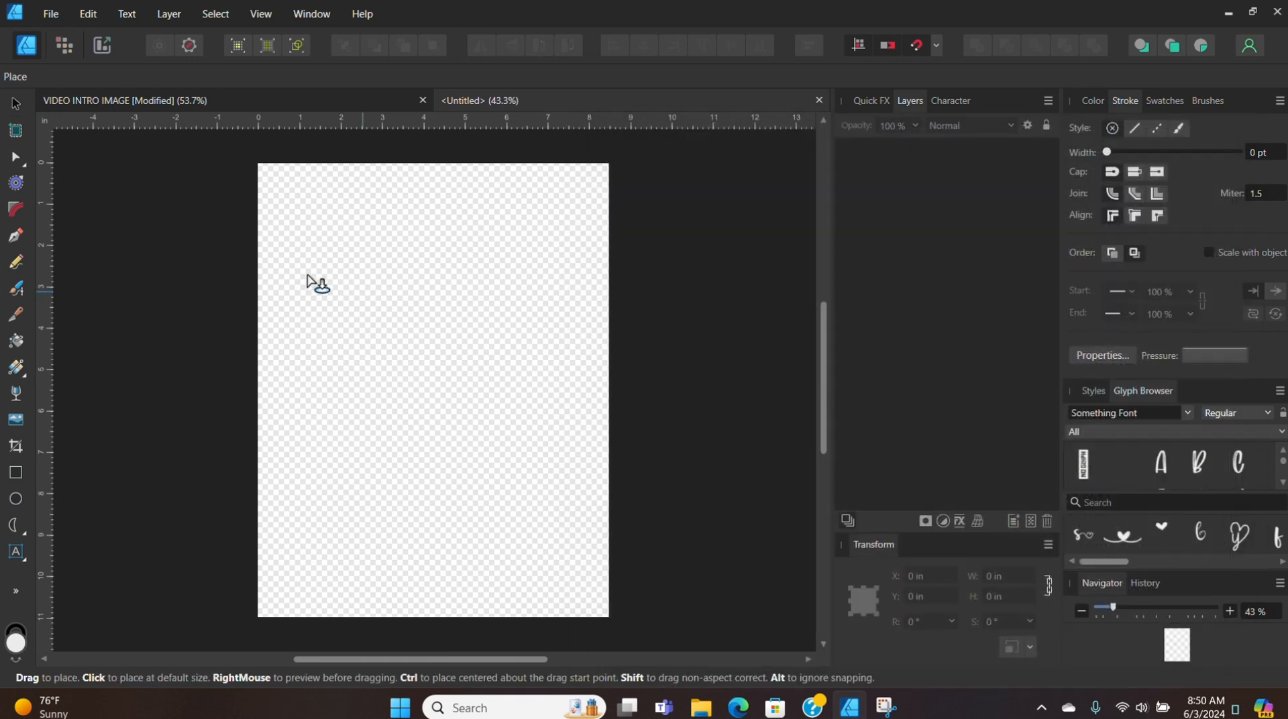
{"action": "left_click", "coordinate": [308, 271]}
{"action": "left_click_drag", "start_coordinate": [306, 269], "coordinate": [333, 250]}
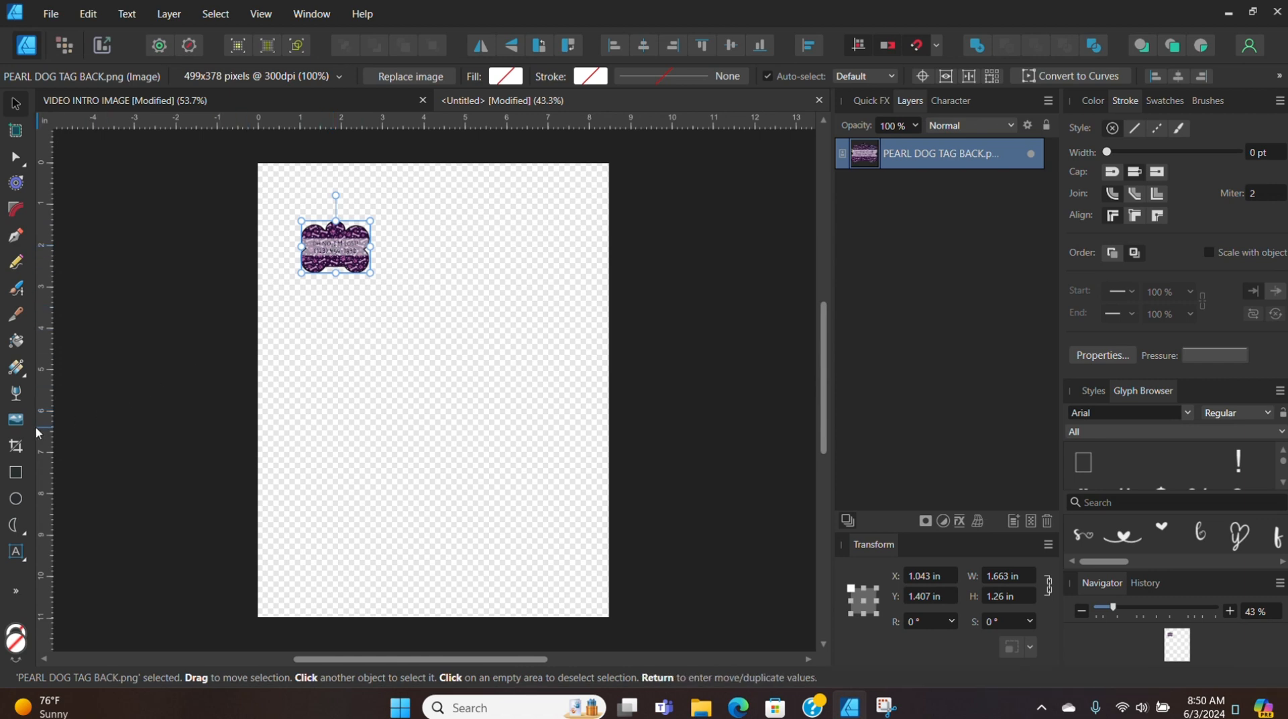
Step: Place PEARL DOG TAG at default size beside the back design, level with it and about 3.24 in from the page's left edge
{"action": "left_click", "coordinate": [15, 419]}
{"action": "scroll", "coordinate": [909, 418], "scroll_direction": "down", "scroll_amount": 15}
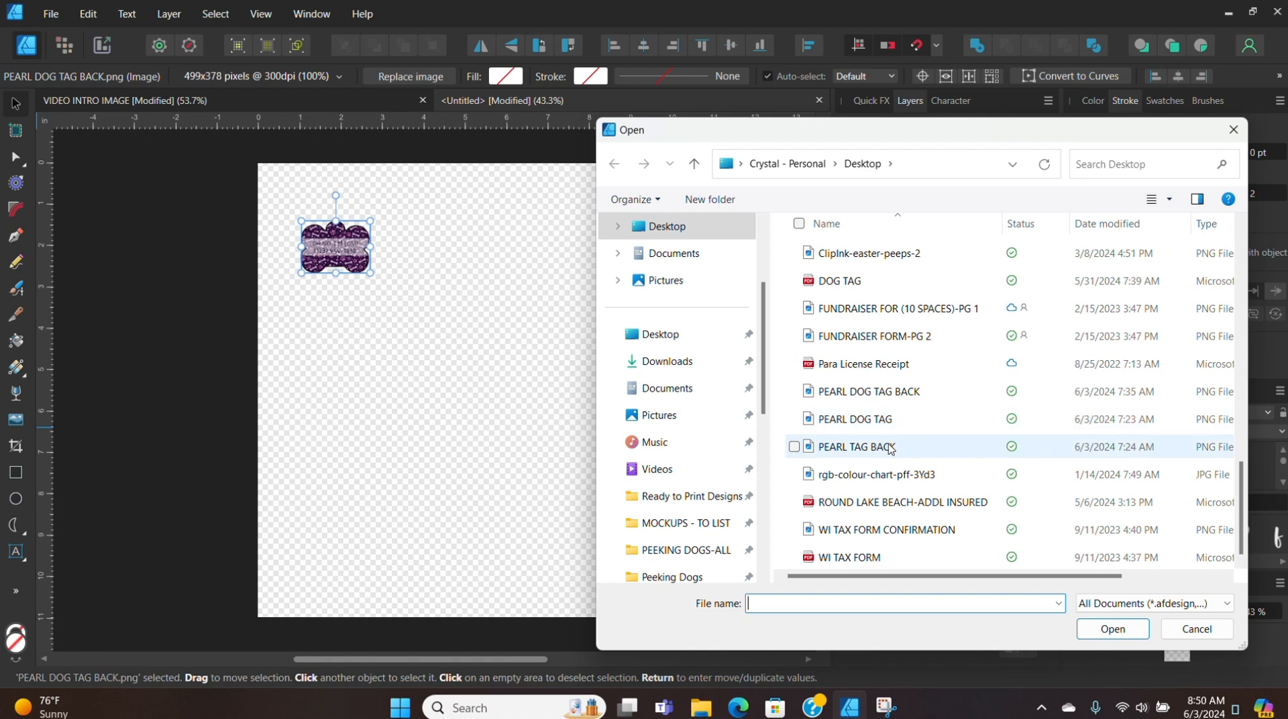
{"action": "double_click", "coordinate": [890, 418]}
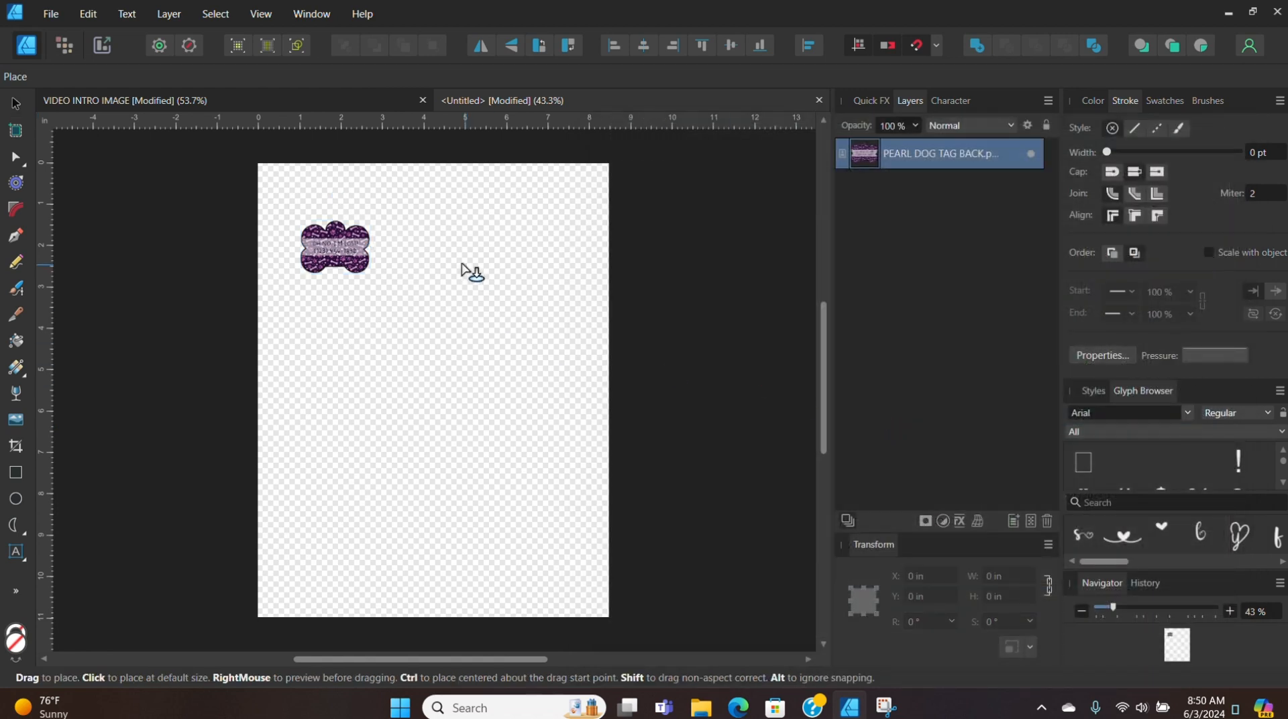
{"action": "left_click", "coordinate": [425, 253]}
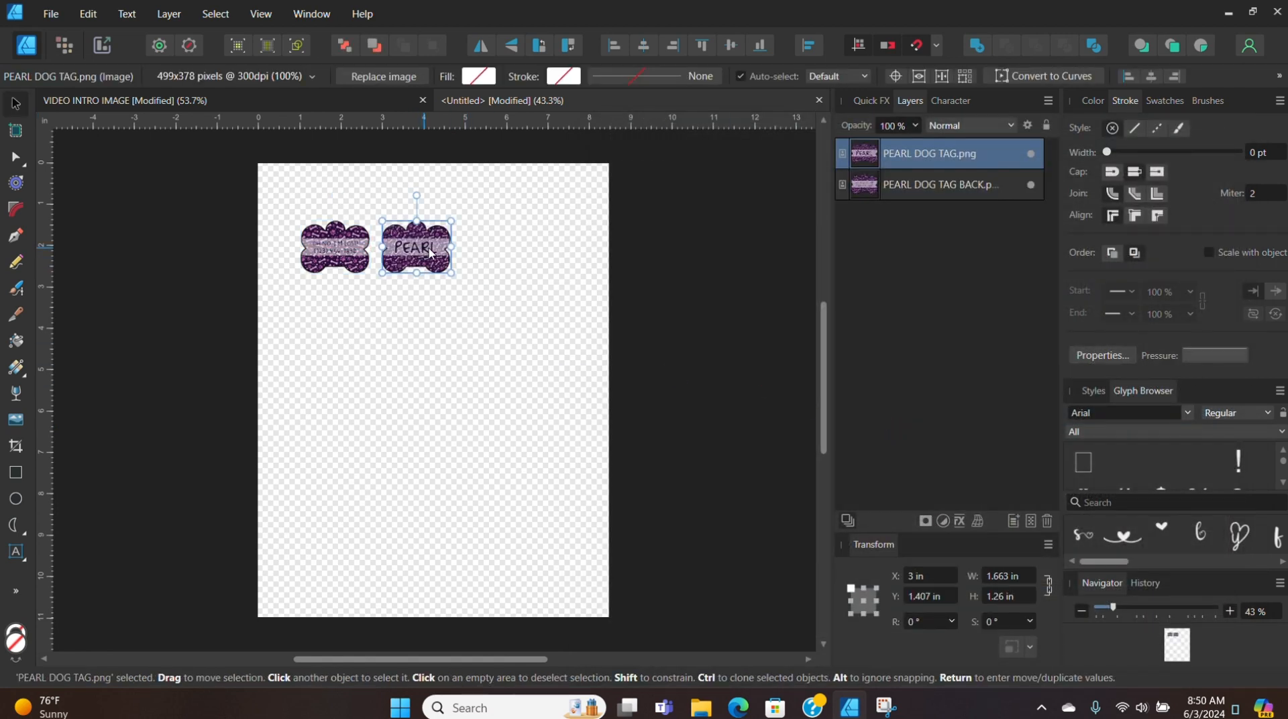
{"action": "left_click_drag", "start_coordinate": [425, 253], "coordinate": [436, 253]}
{"action": "scroll", "coordinate": [391, 262], "scroll_direction": "up", "scroll_amount": 1}
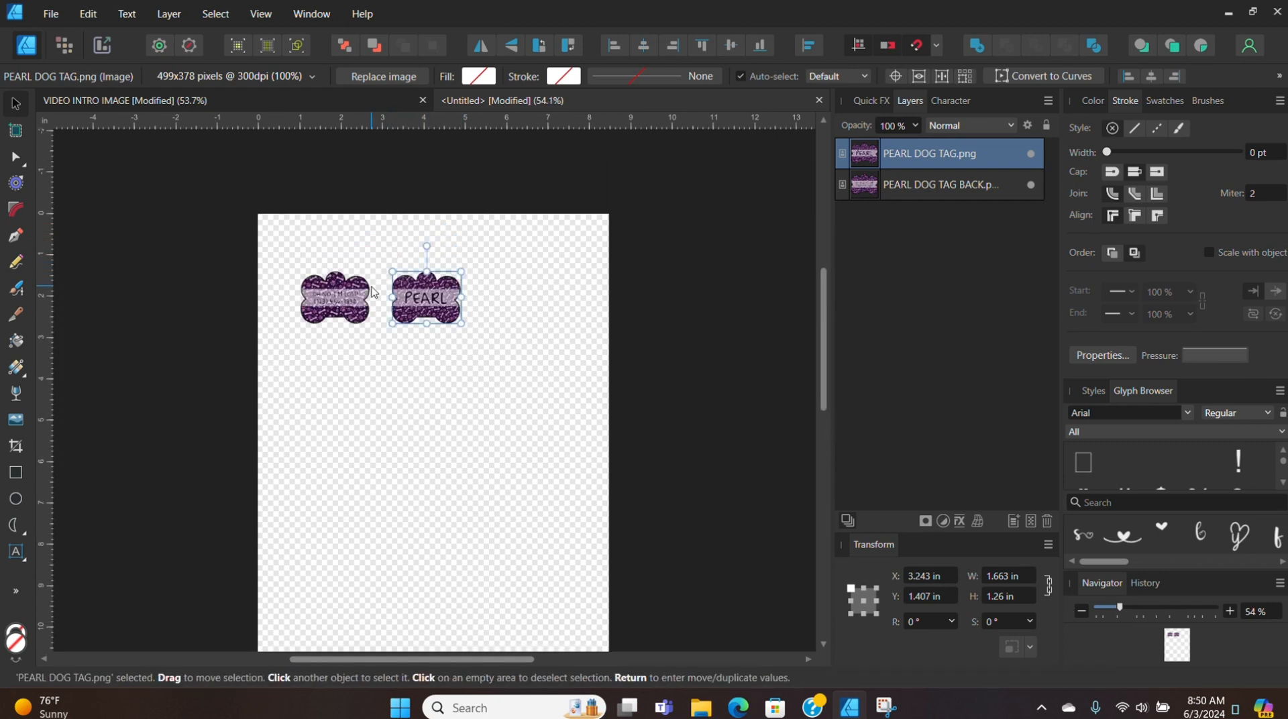
{"action": "scroll", "coordinate": [373, 288], "scroll_direction": "up", "scroll_amount": 5}
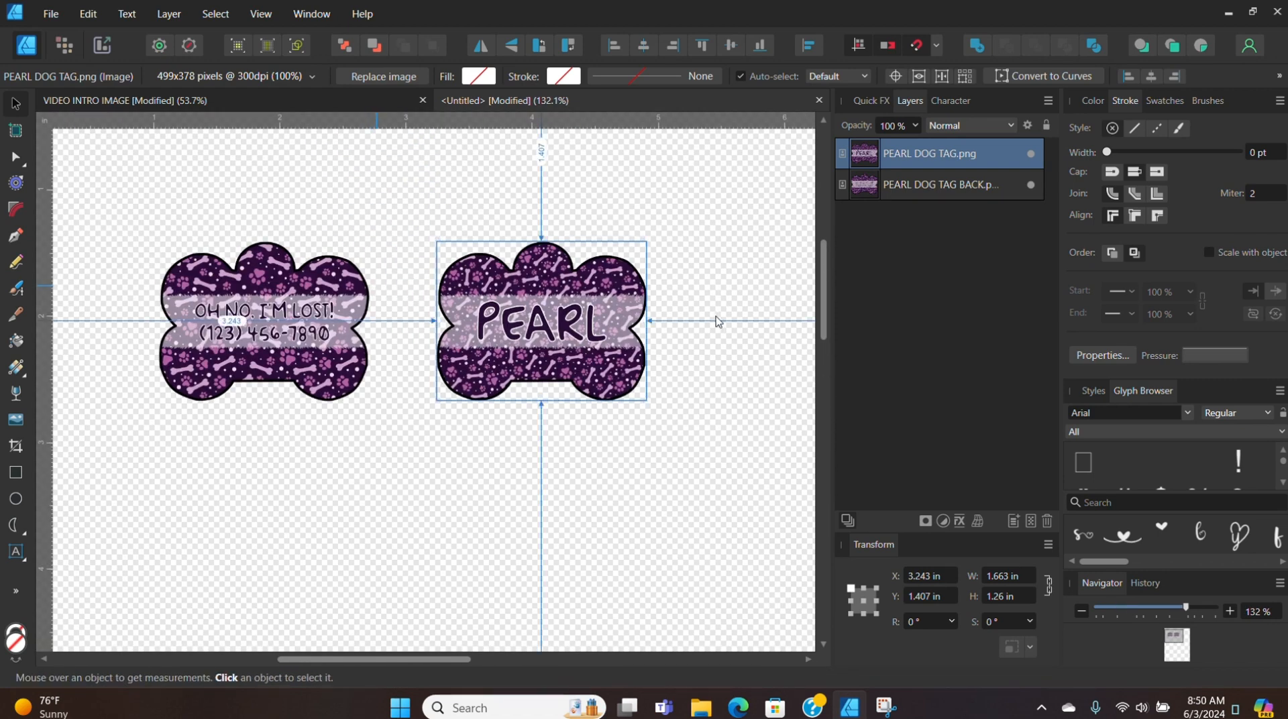
{"action": "scroll", "coordinate": [718, 320], "scroll_direction": "down", "scroll_amount": 3}
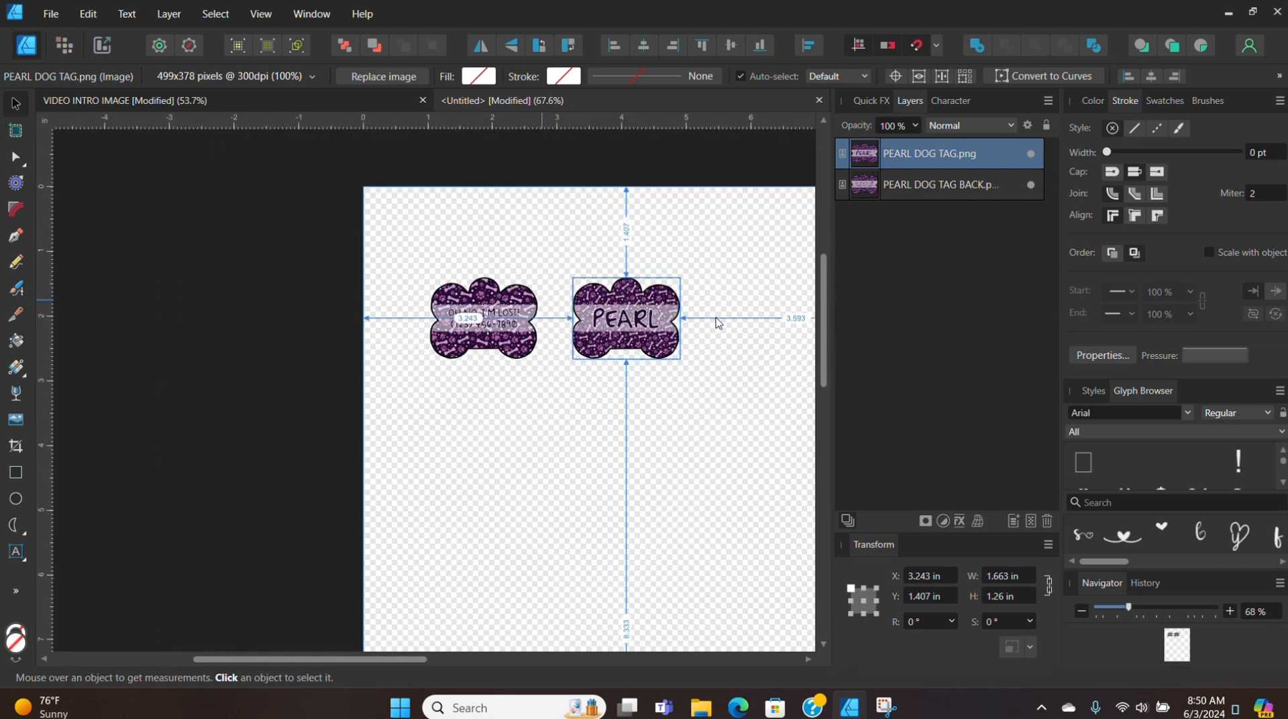
{"action": "scroll", "coordinate": [382, 666], "scroll_direction": "right", "scroll_amount": 3}
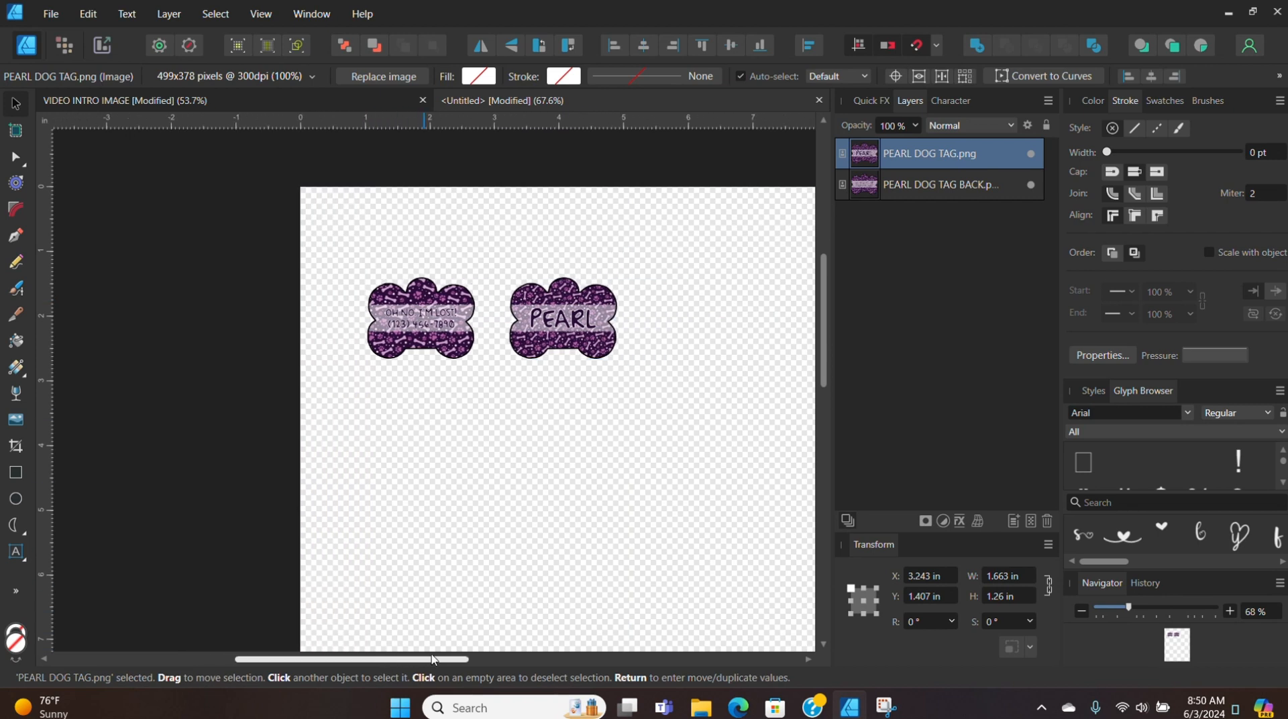
{"action": "left_click", "coordinate": [186, 412]}
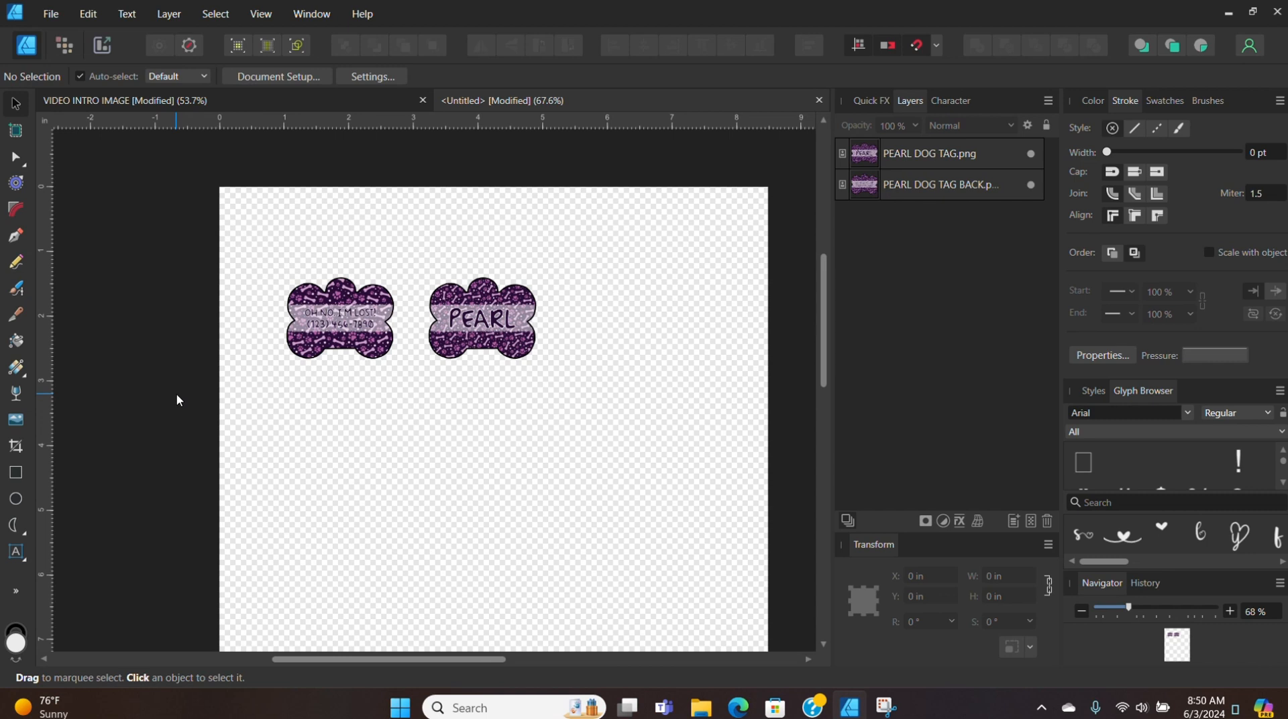
Step: Review the print settings and page preview for the tag sheet, and close them without printing
{"action": "left_click", "coordinate": [52, 15]}
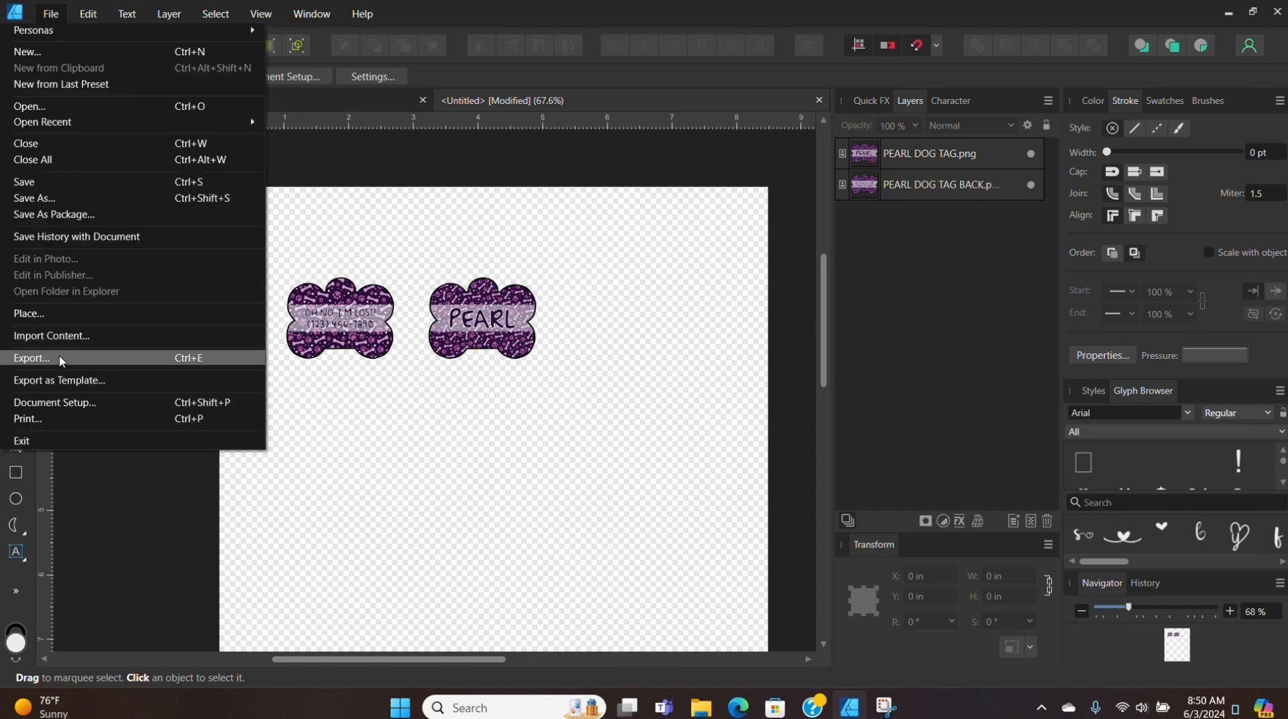
{"action": "left_click", "coordinate": [47, 419]}
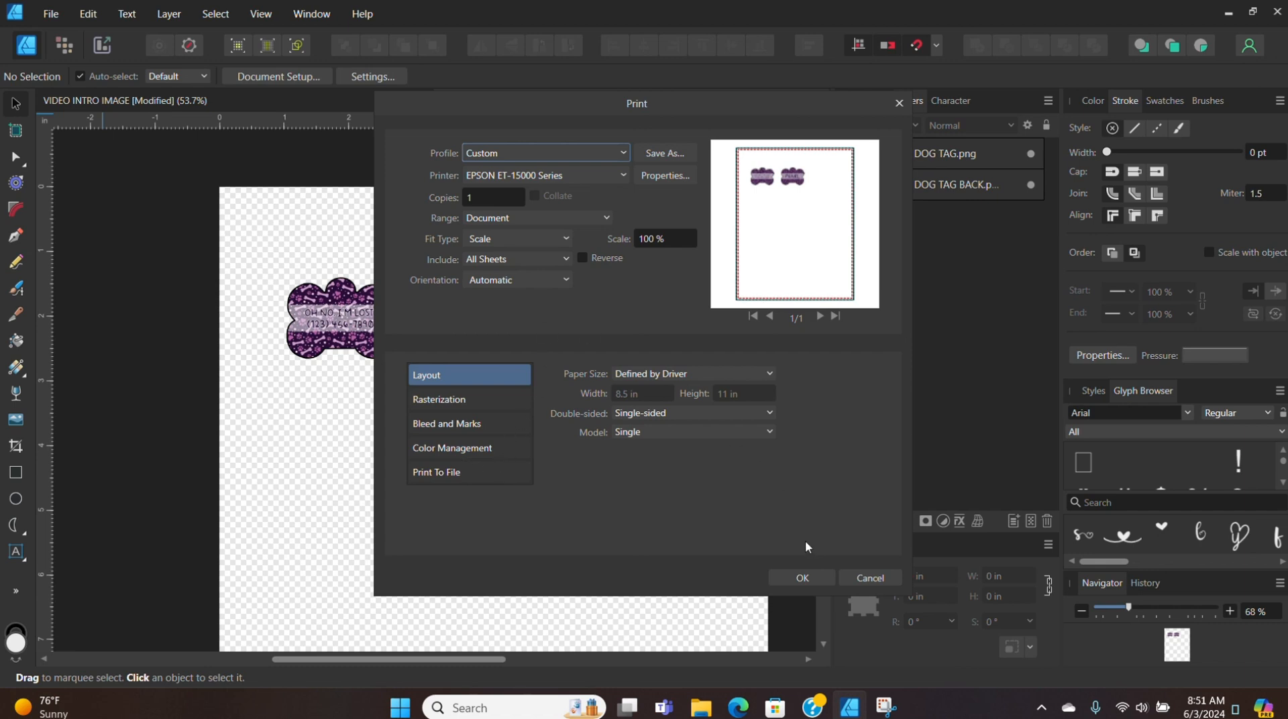
{"action": "left_click", "coordinate": [855, 577]}
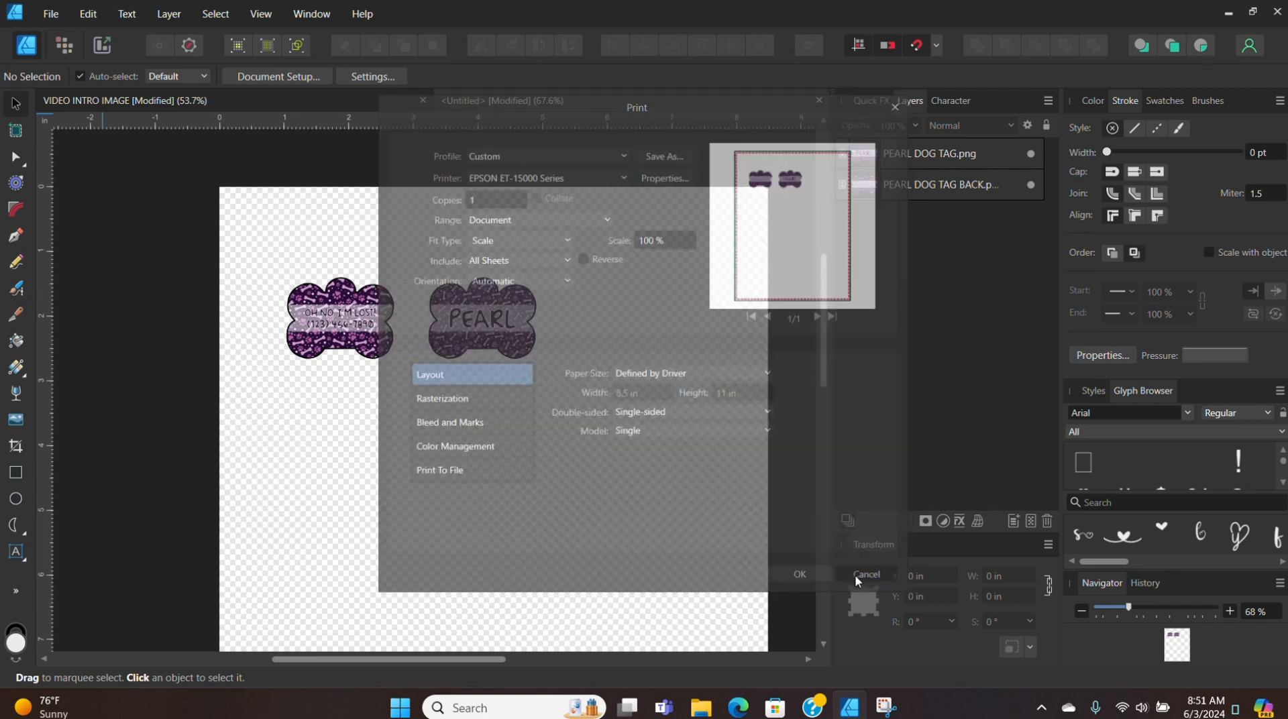
{"action": "scroll", "coordinate": [467, 348], "scroll_direction": "up", "scroll_amount": 2}
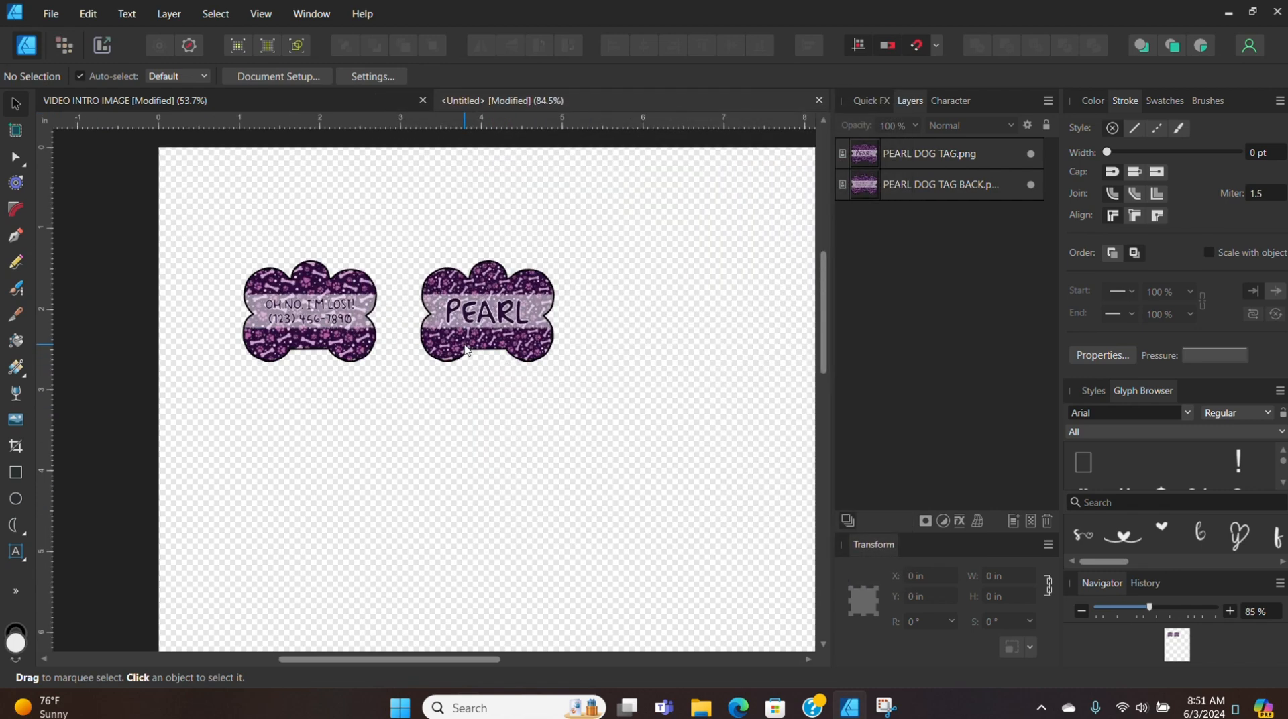